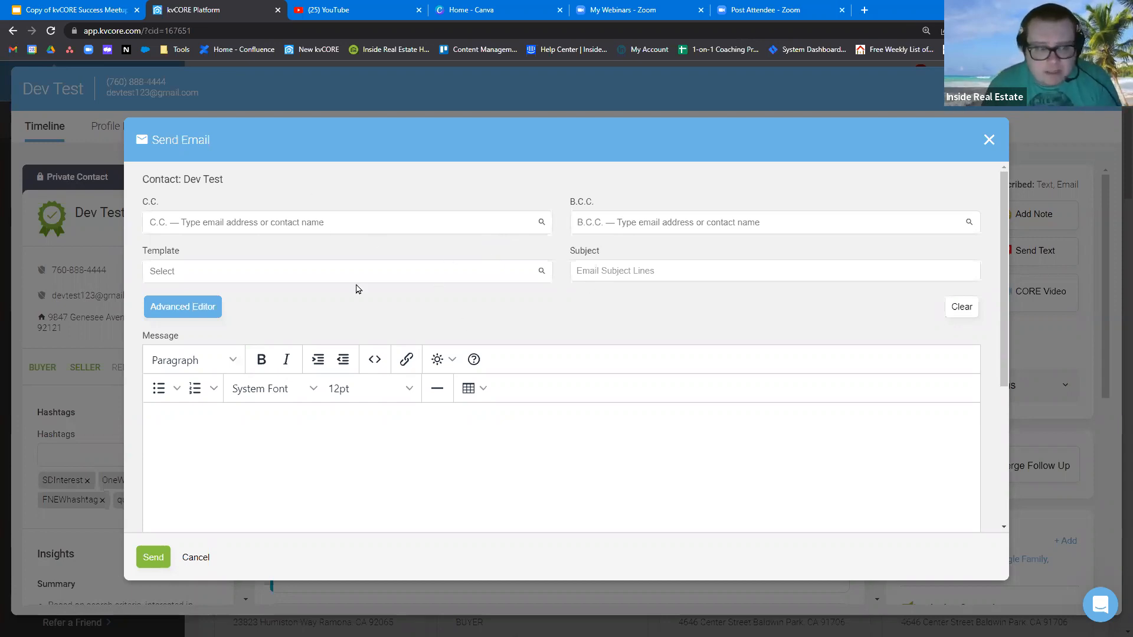
Type the greeting 'Hi' in the empty message body, removing the name written after it
scroll(318, 276, "down", 2)
left_click(201, 310)
type("Hi Mr. Dev.")
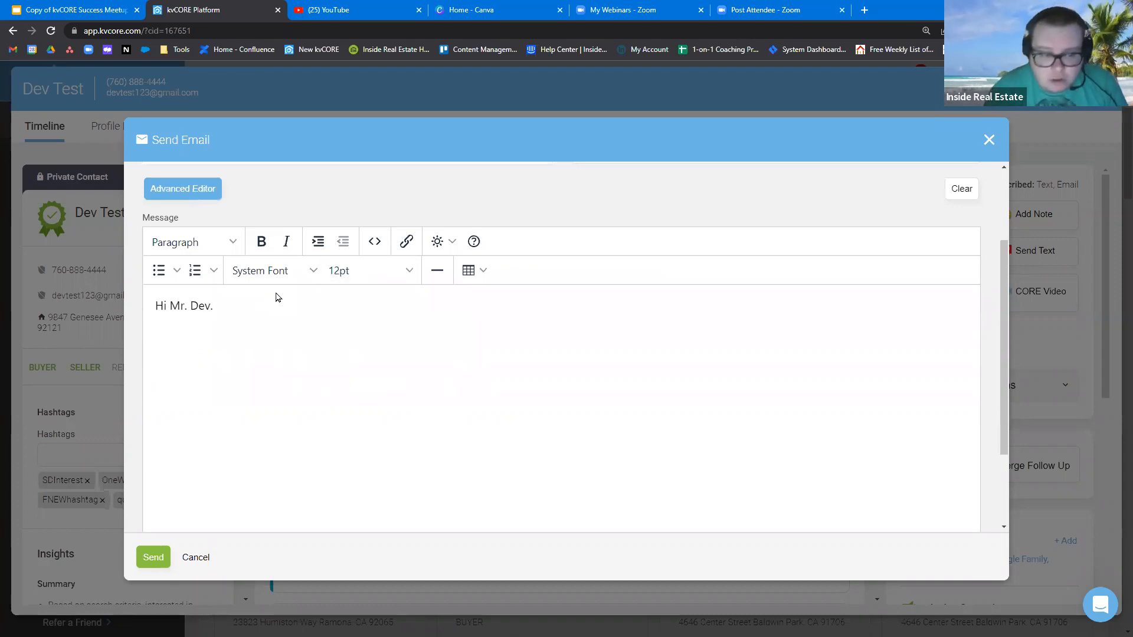
left_click_drag(220, 305, 167, 306)
key("BackSpace")
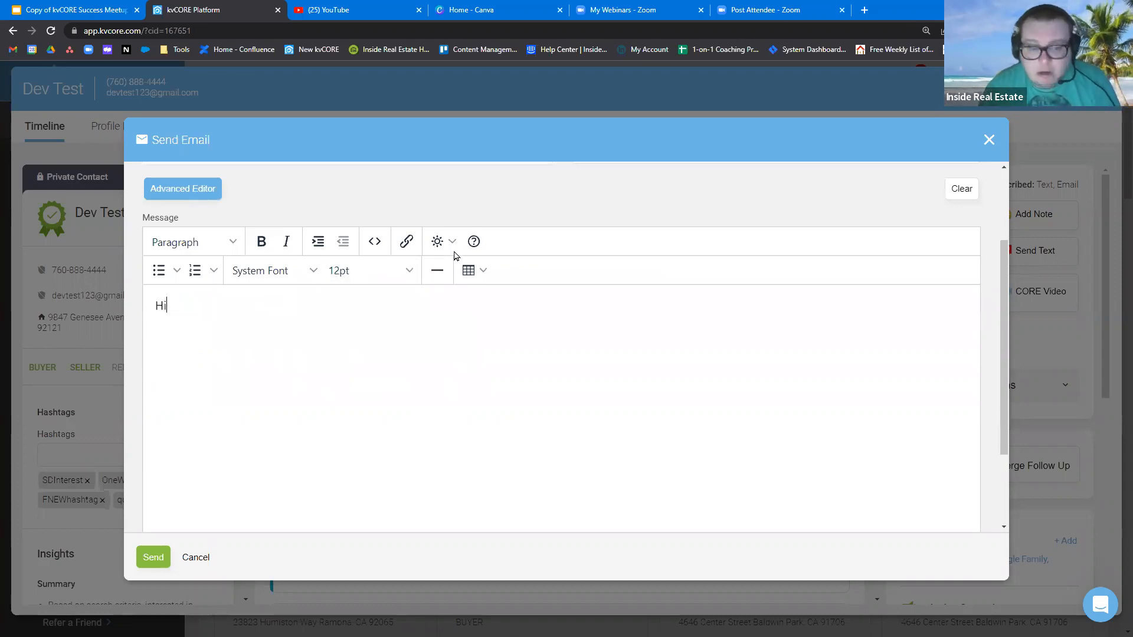
Insert the Lead > First Name merge field right after Hi
left_click(442, 241)
left_click(458, 272)
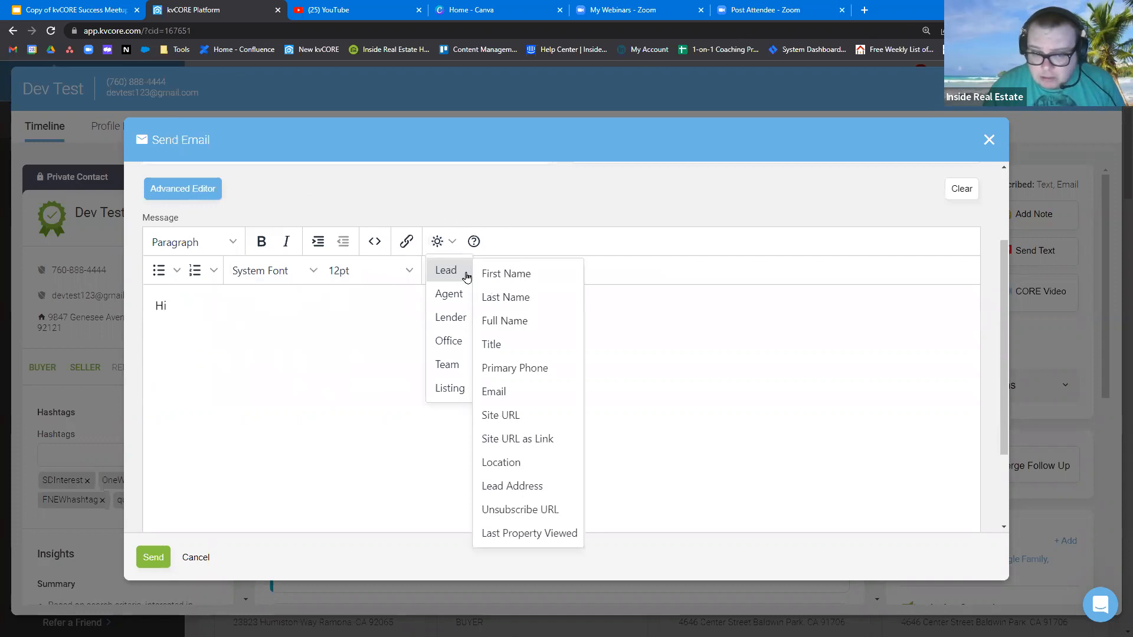
left_click(498, 274)
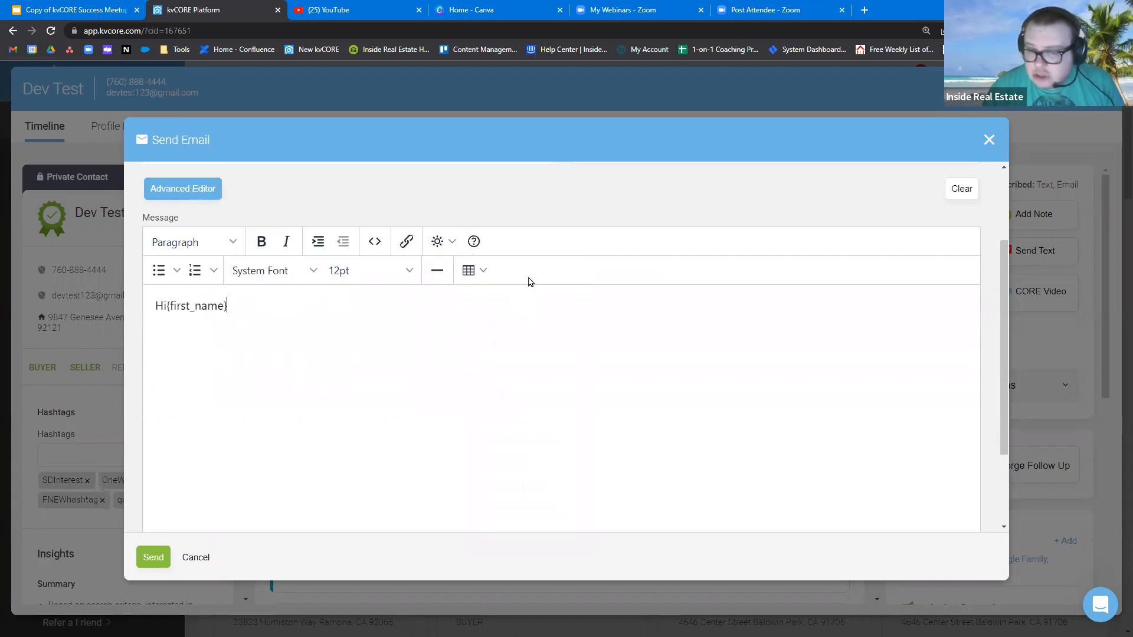
left_click(442, 241)
mouse_move(448, 293)
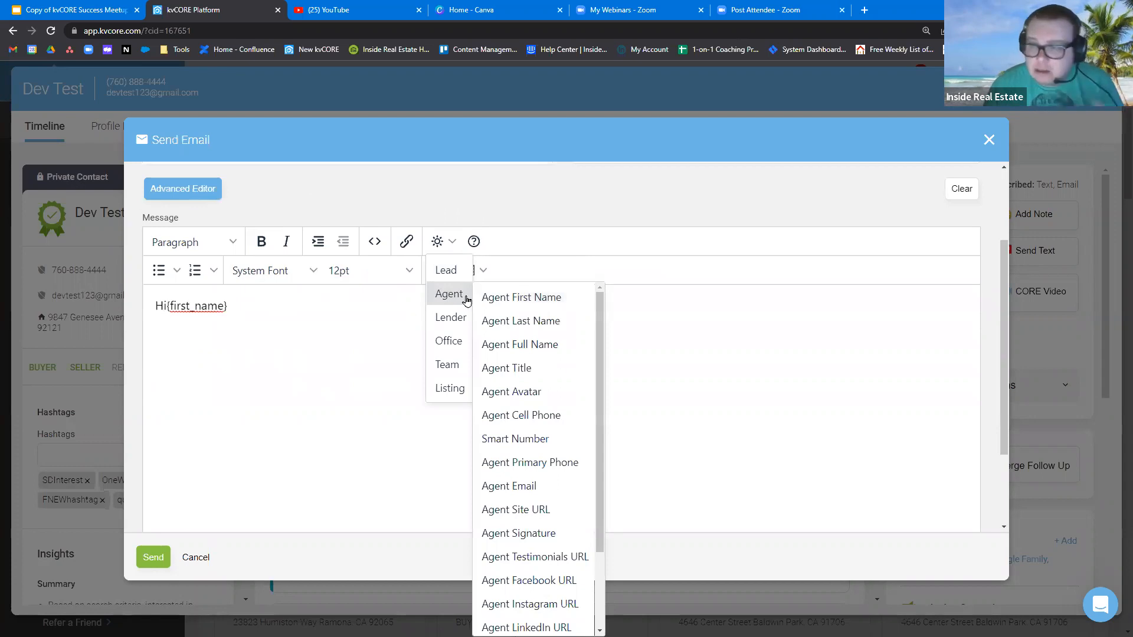
left_click(287, 319)
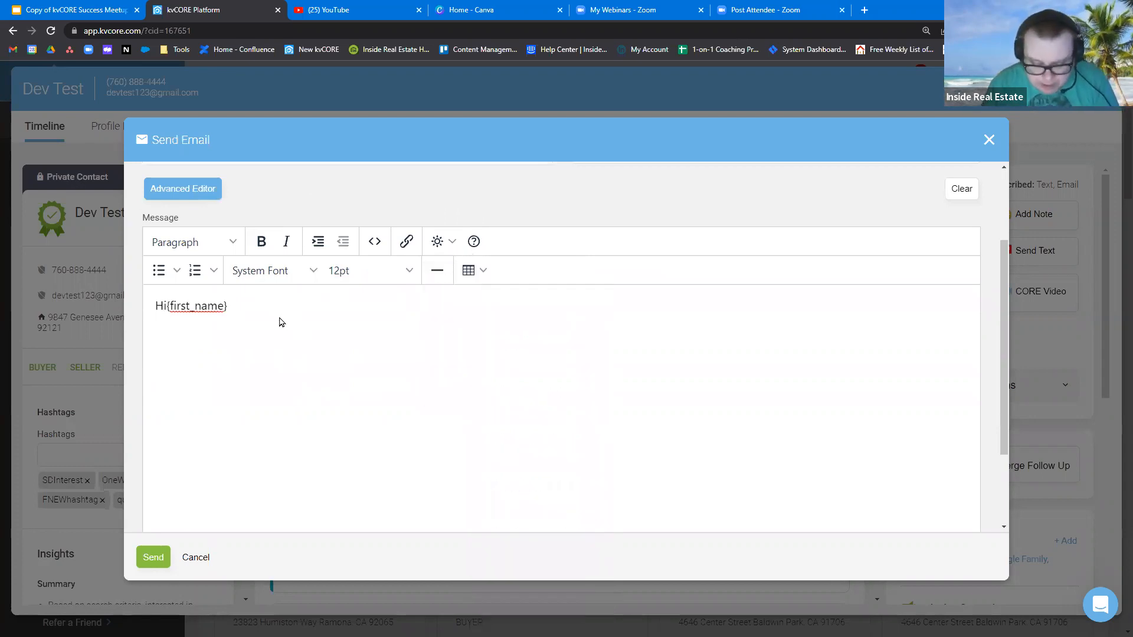
Add a space after the greeting and blank lines below it
left_click(167, 305)
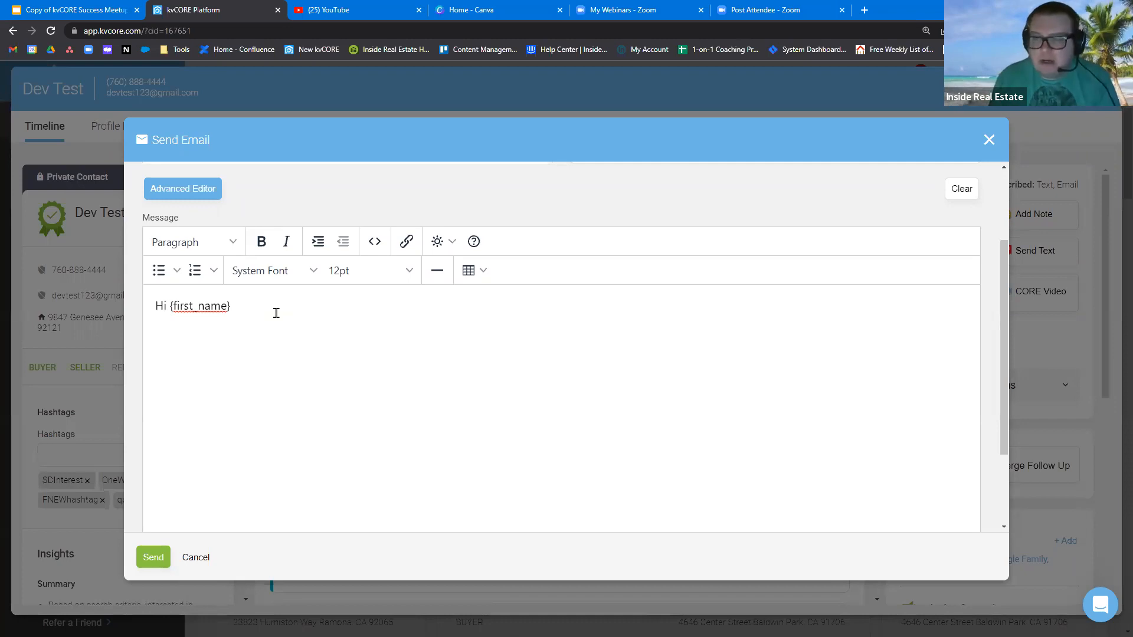
key("Return")
key("Return")
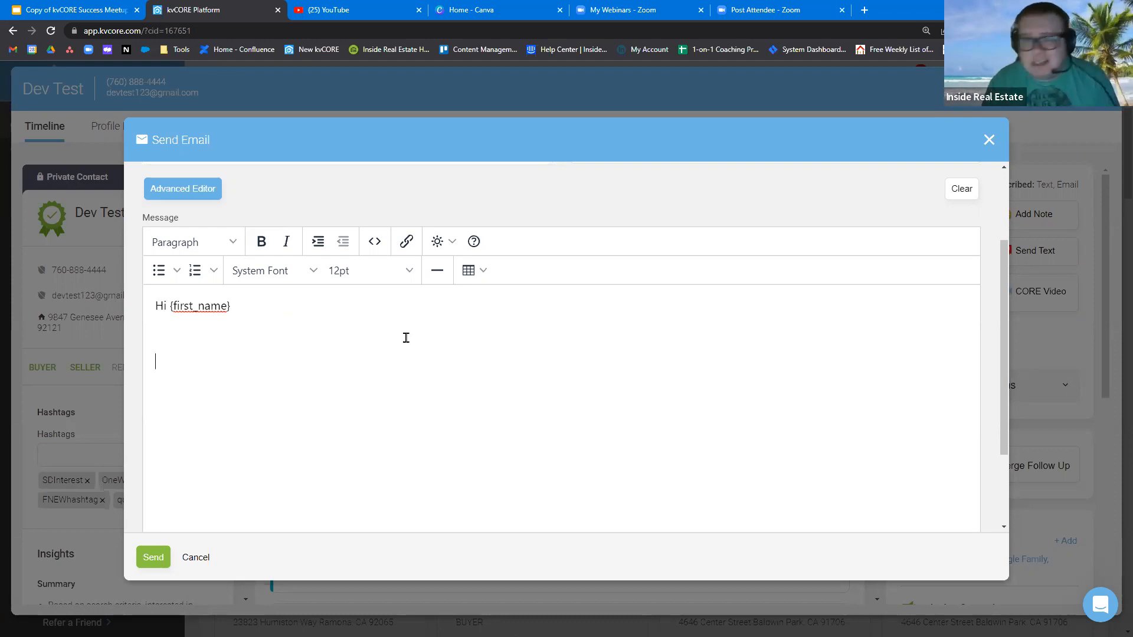
scroll(406, 349, "up", 2)
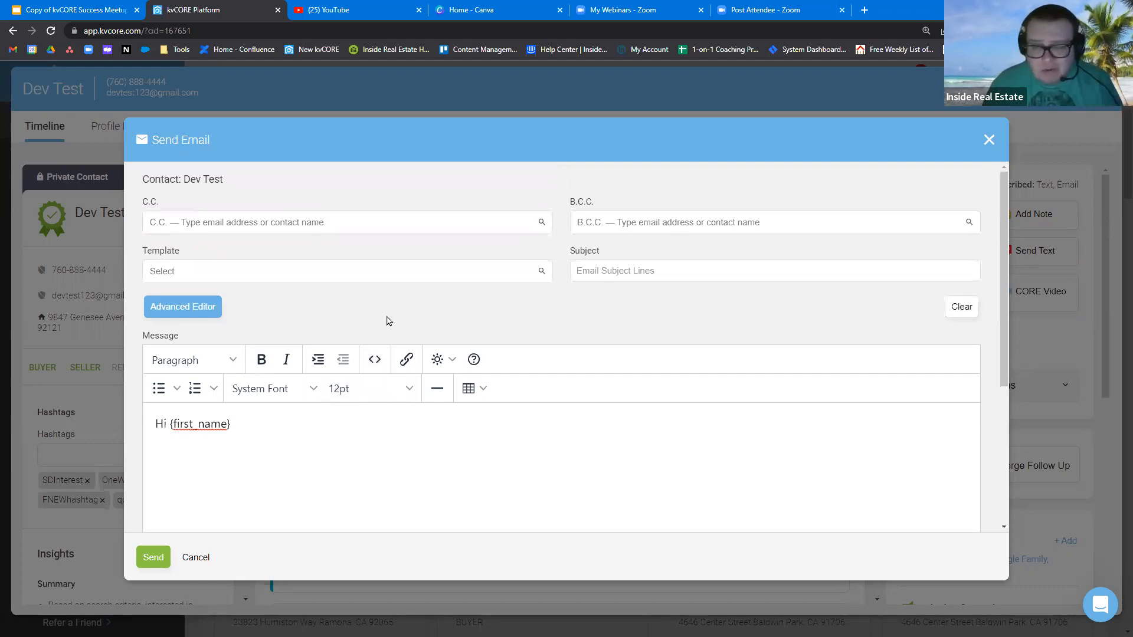
scroll(386, 321, "down", 1)
left_click(178, 419)
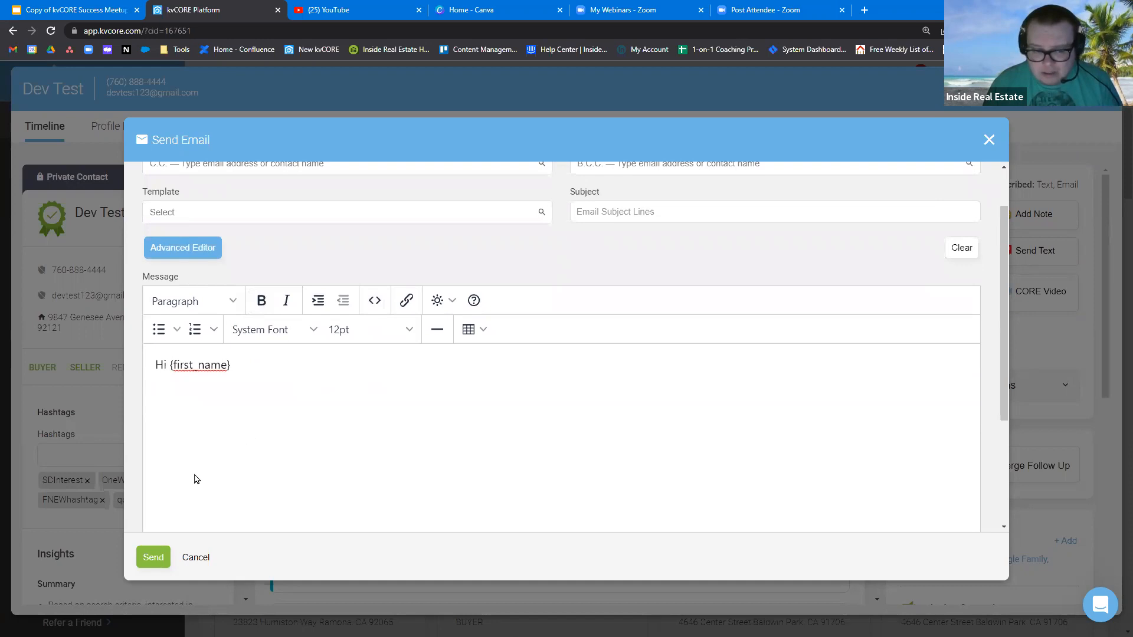
left_click(375, 300)
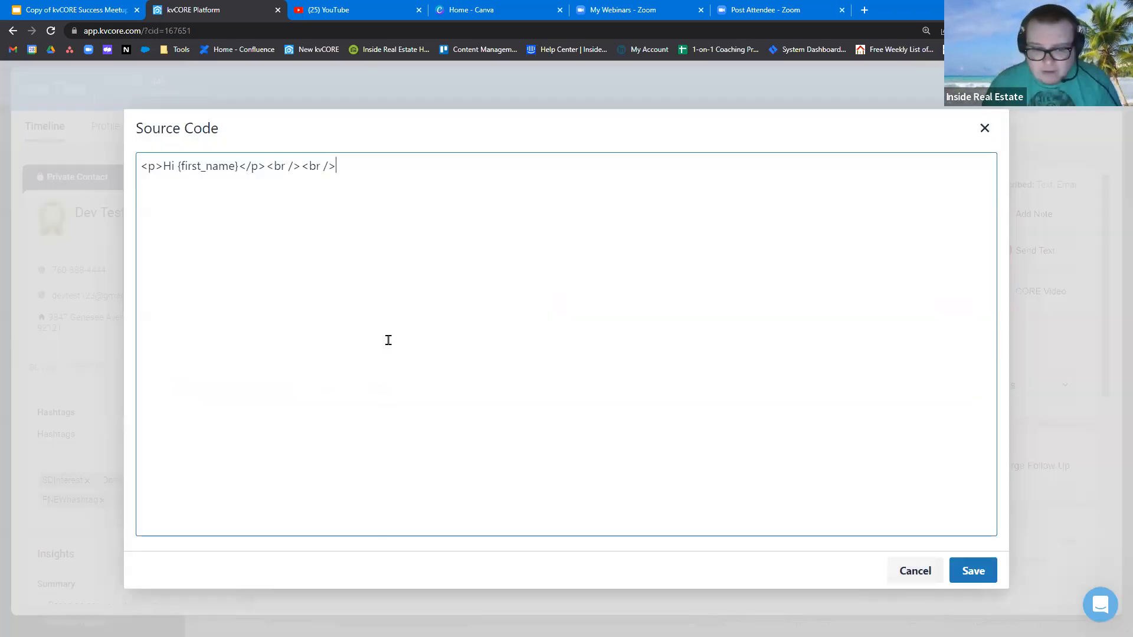
key("Escape")
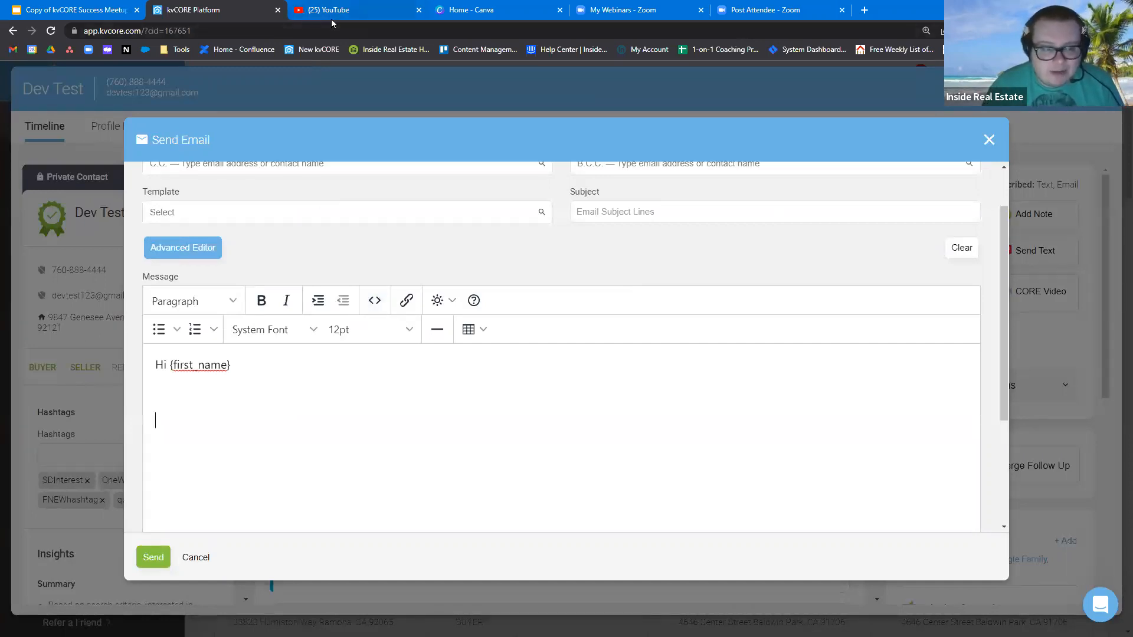
Copy the embed code of the Inside Real Estate video 'Facebook Lead Form Ads + Many Chat Bot 11/30'
left_click(317, 9)
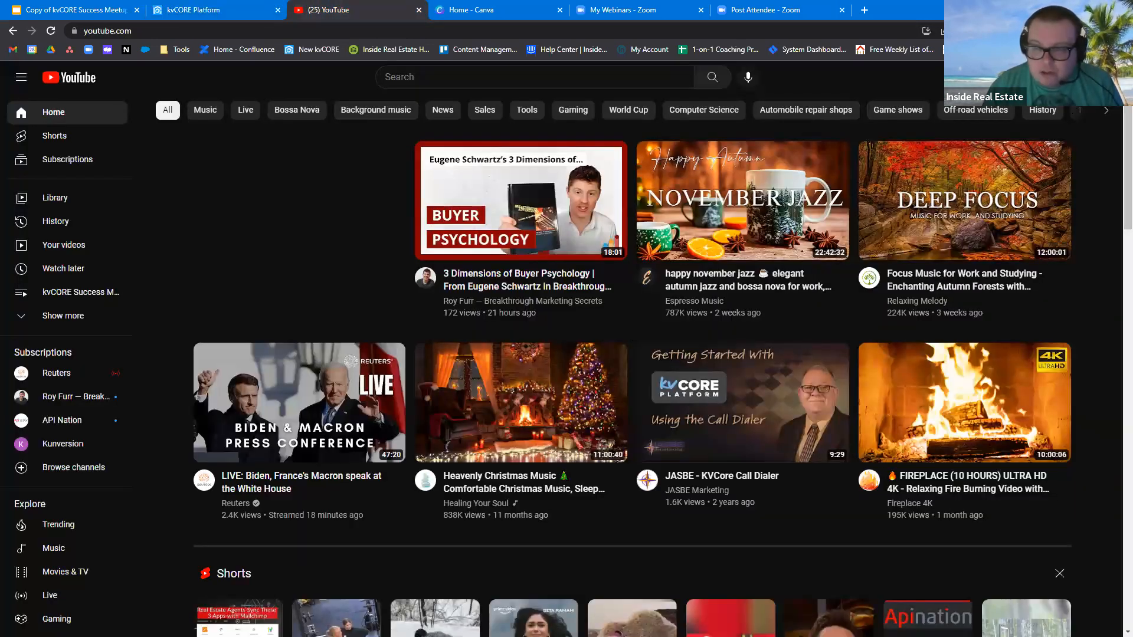
left_click(1098, 77)
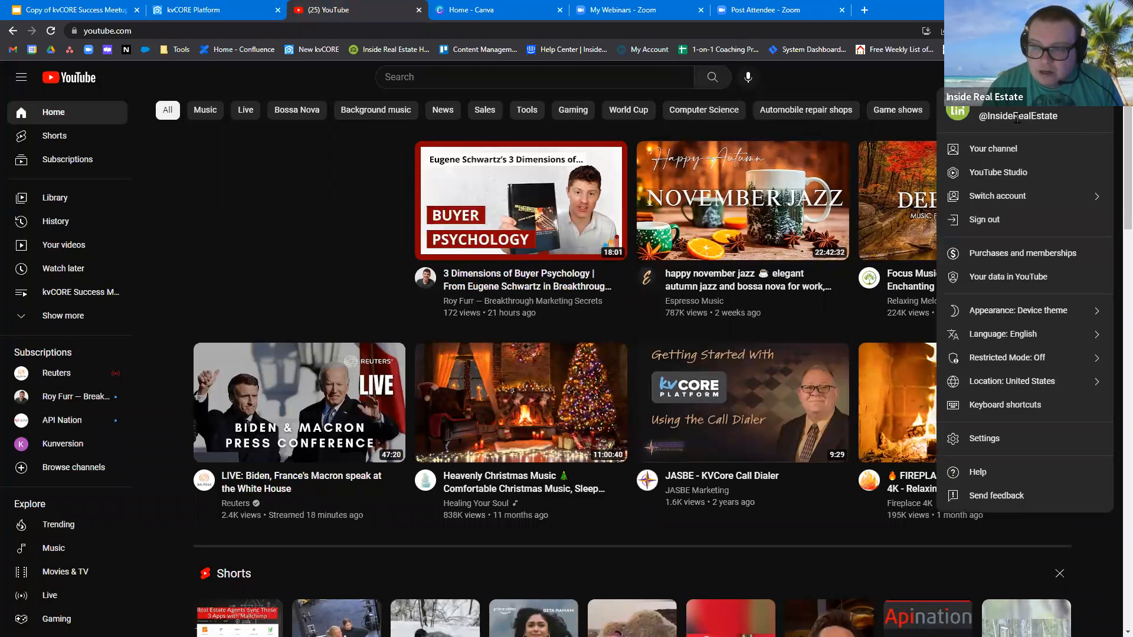
left_click(1001, 154)
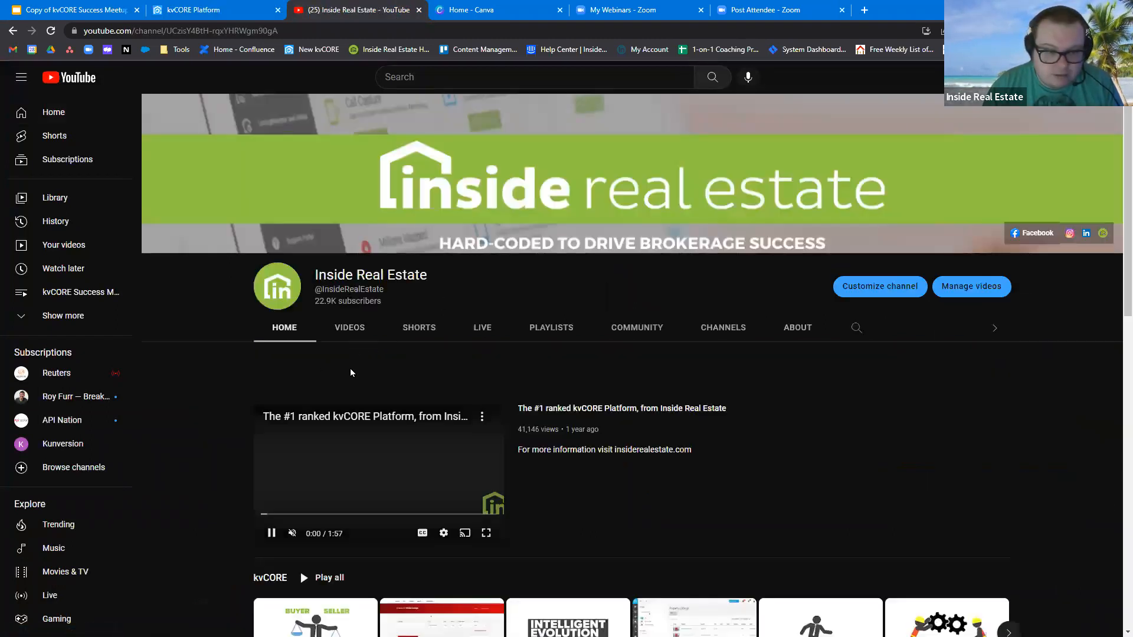
left_click(349, 327)
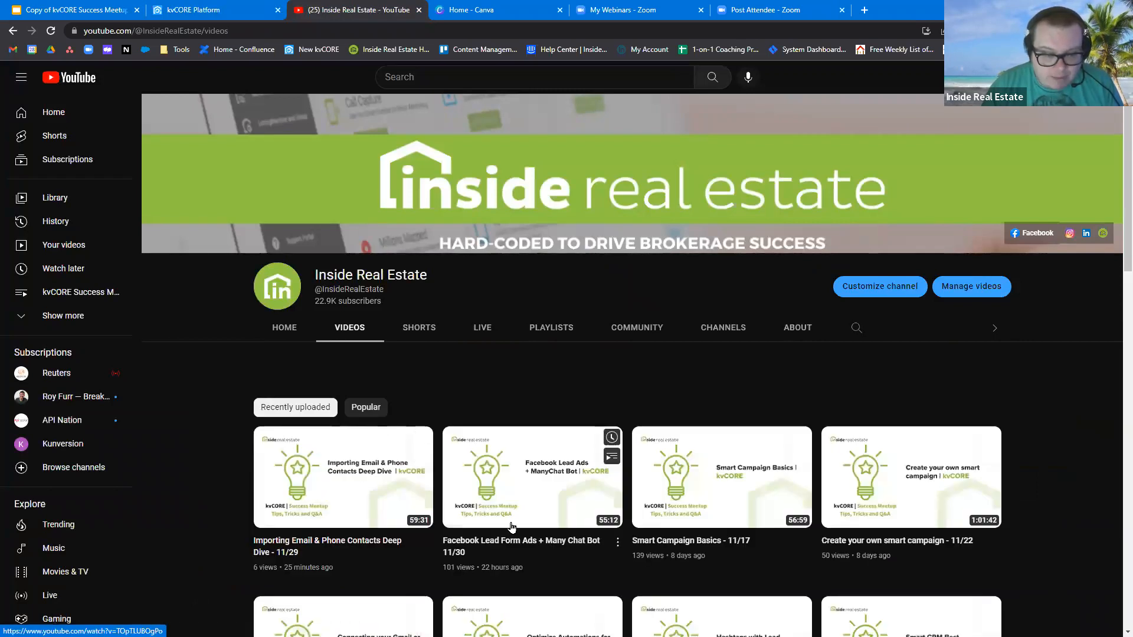
scroll(511, 378, "down", 2)
left_click(511, 370)
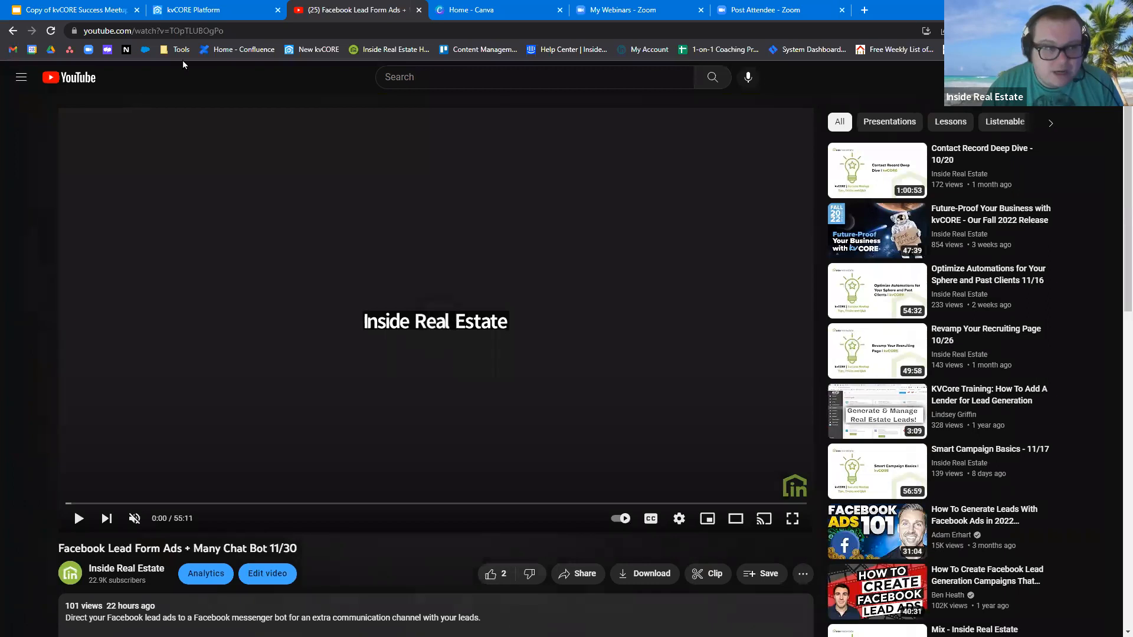
right_click(412, 278)
left_click(446, 370)
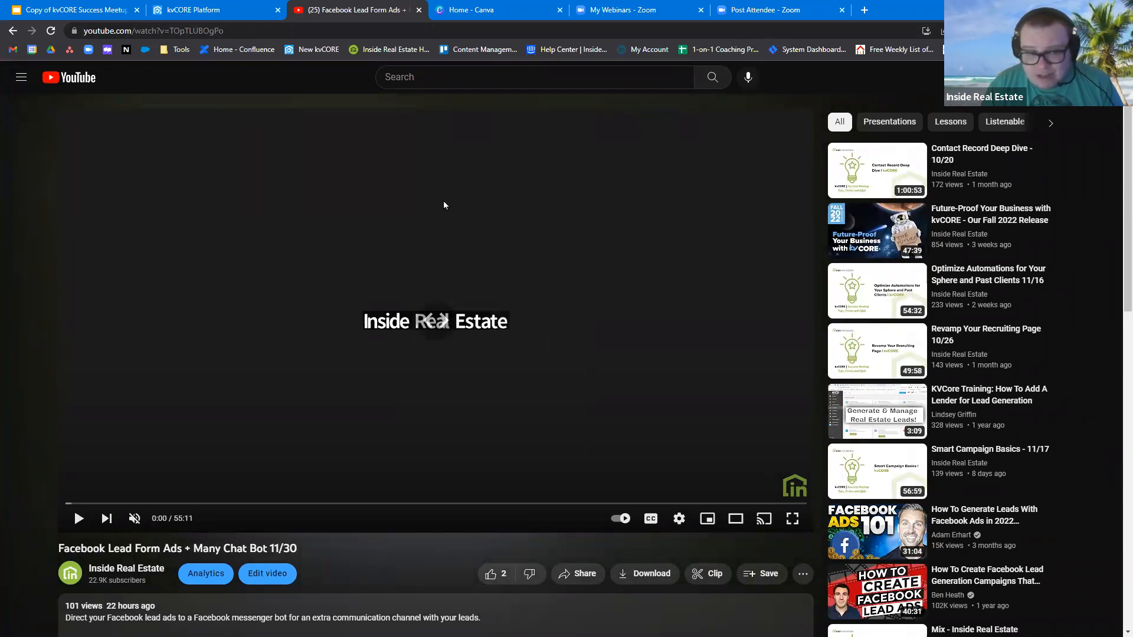
left_click(195, 10)
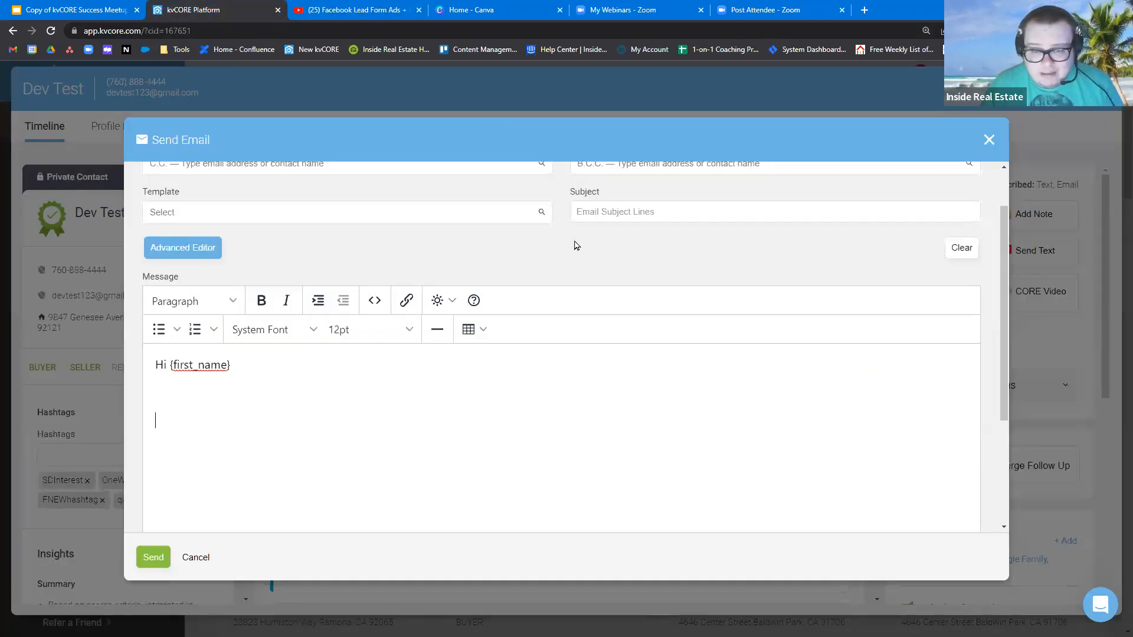
Paste the YouTube embed code into the message source below the greeting and preview the video
left_click(374, 300)
key("ctrl+v")
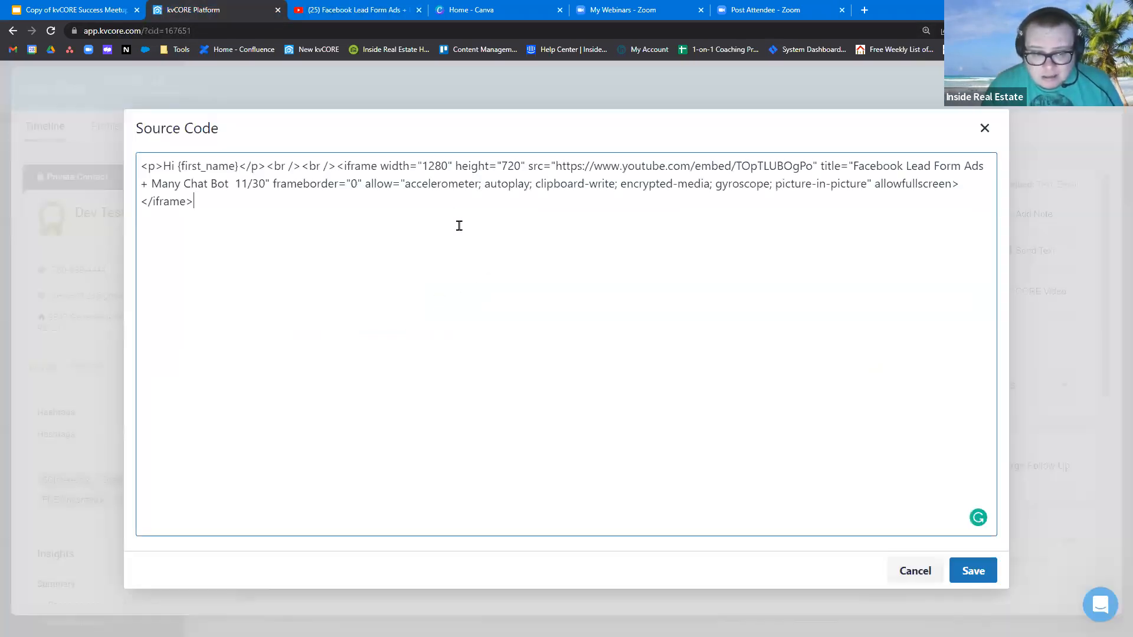
left_click(973, 572)
scroll(463, 417, "down", 5)
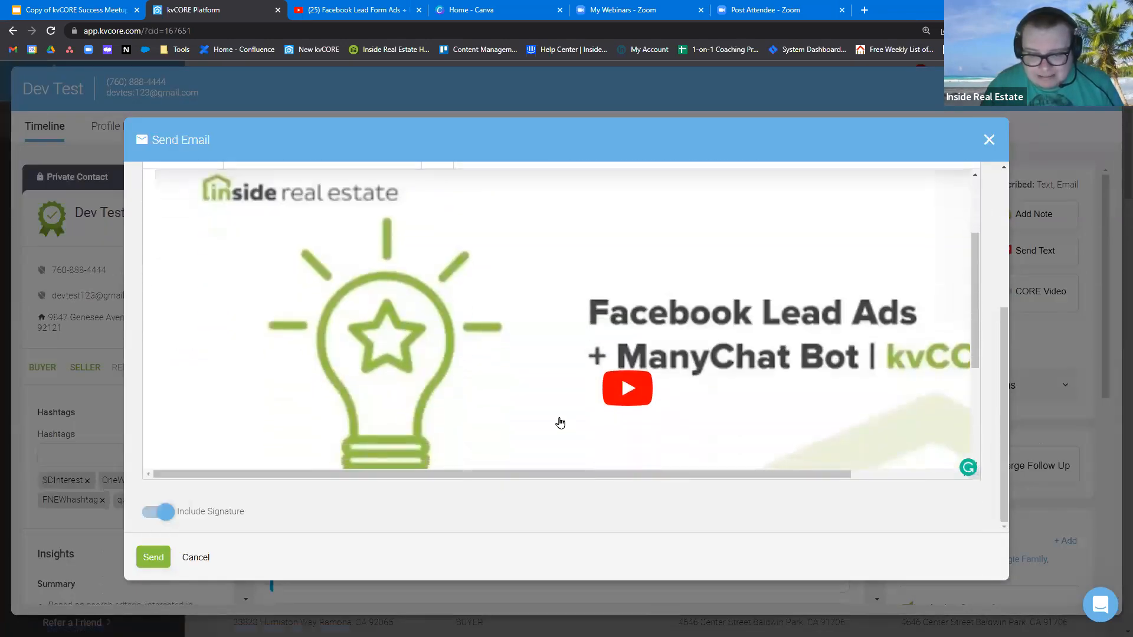
scroll(557, 419, "up", 3)
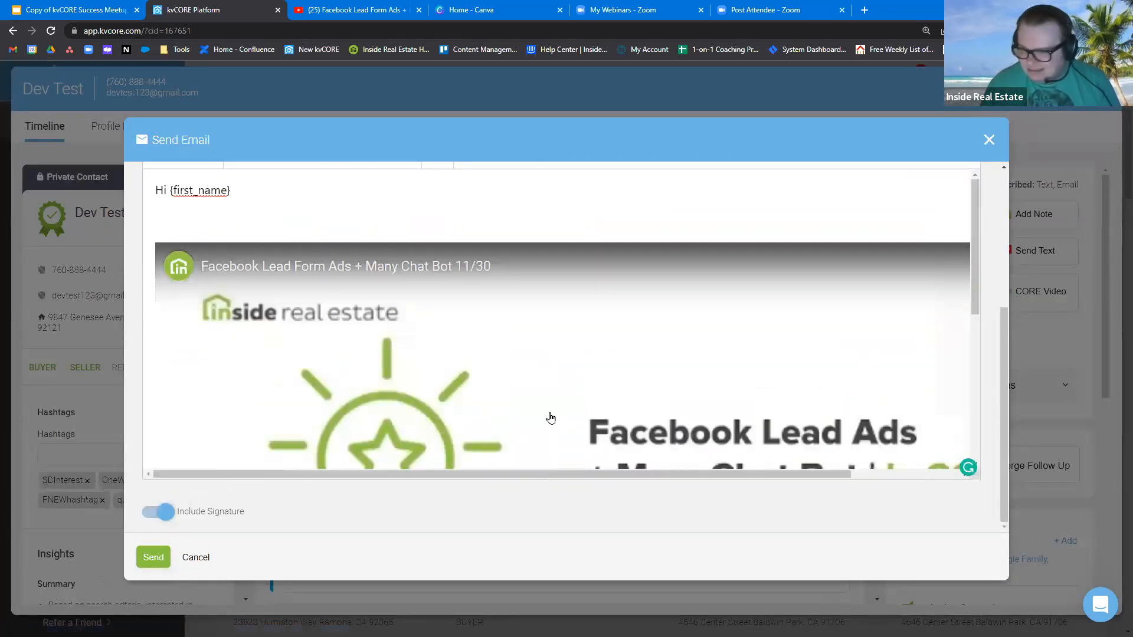
scroll(551, 417, "up", 3)
scroll(542, 413, "down", 1)
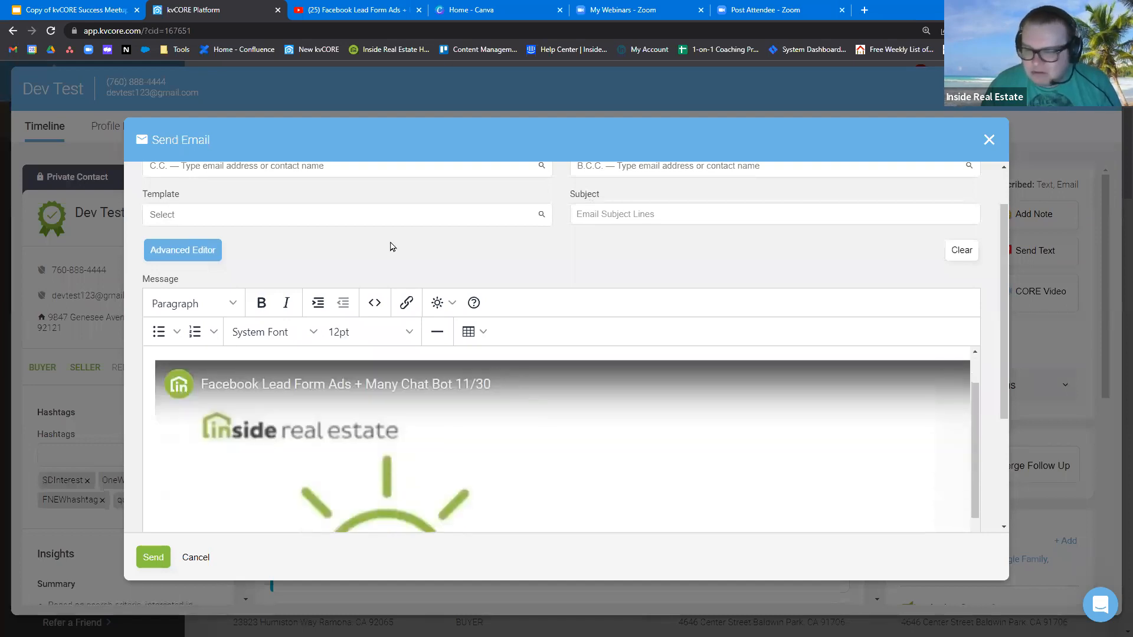
scroll(413, 401, "down", 1)
scroll(424, 424, "up", 2)
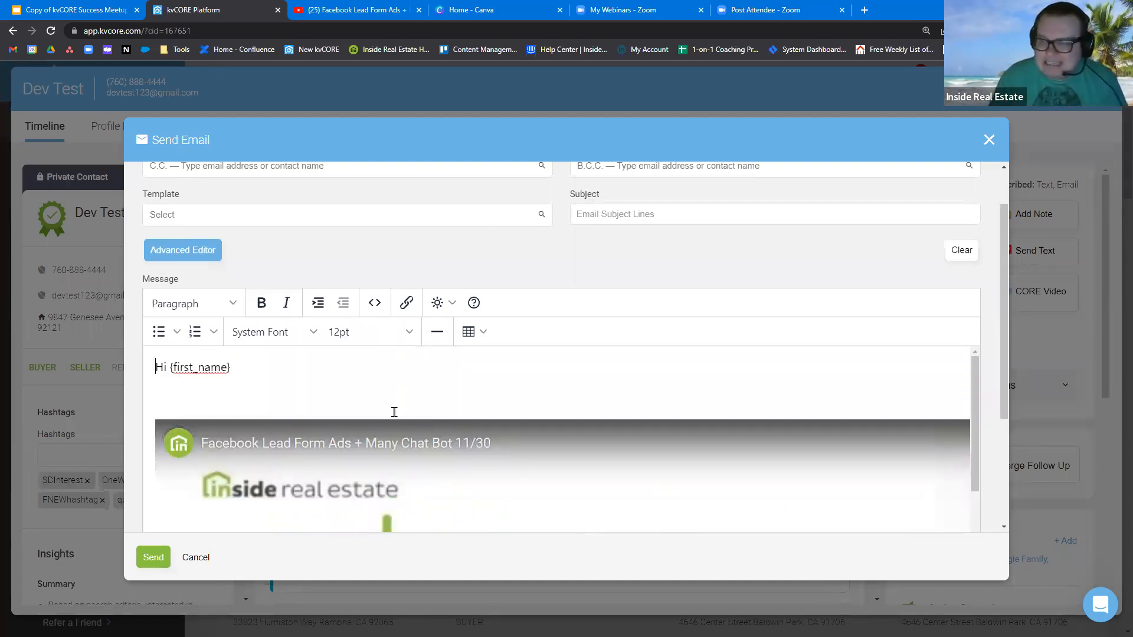
Delete all of the message HTML so the email is completely empty
left_click(374, 303)
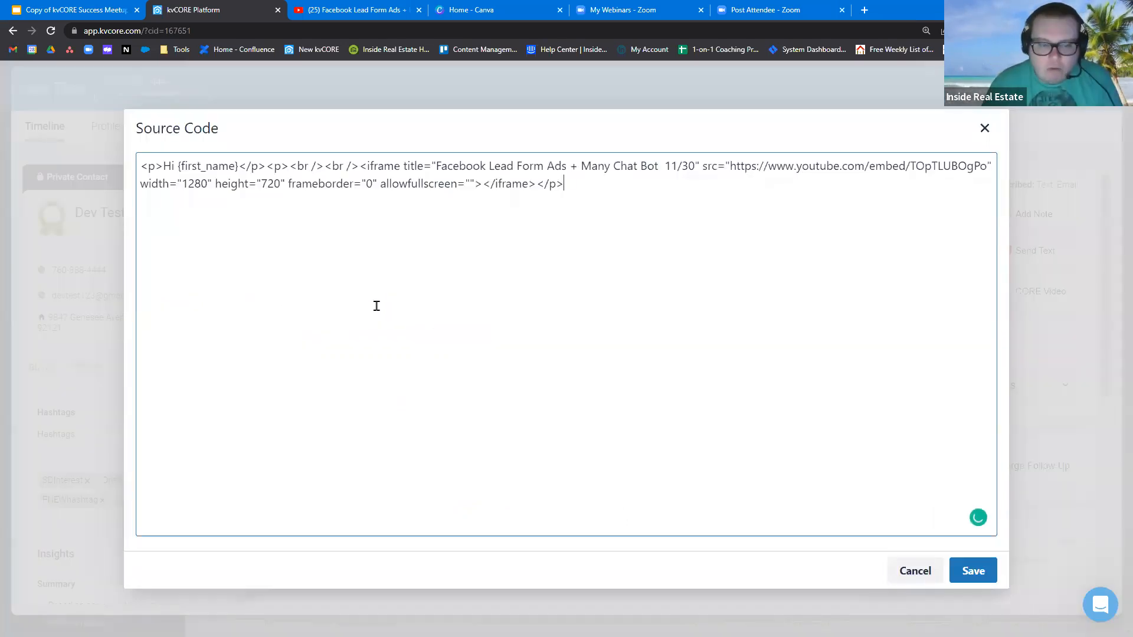
key("ctrl+a")
key("Delete")
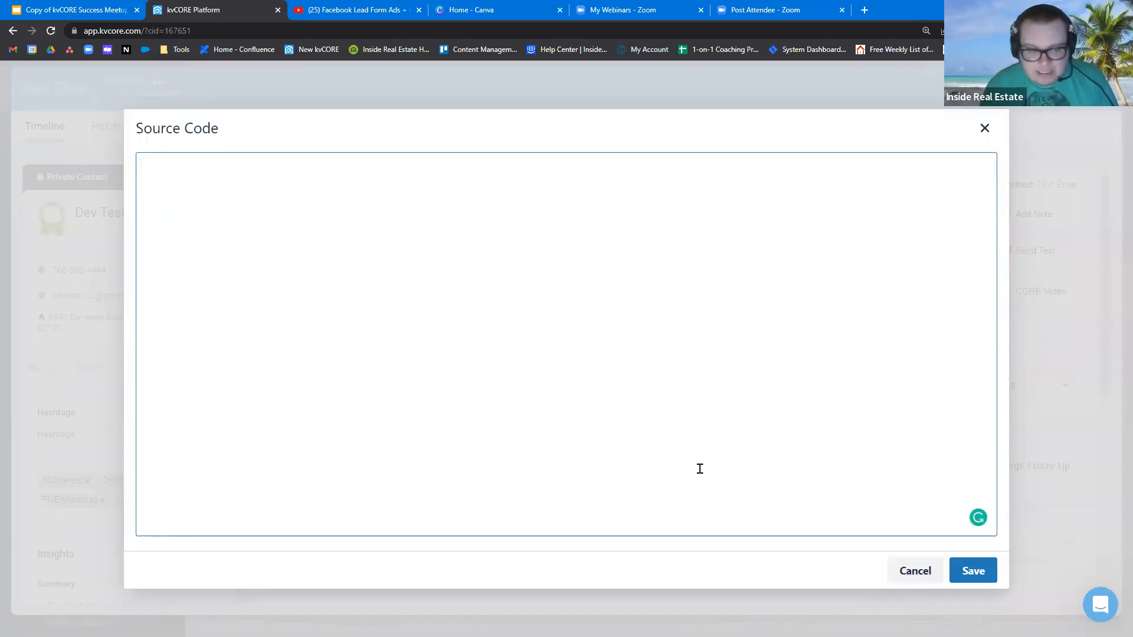
left_click(971, 572)
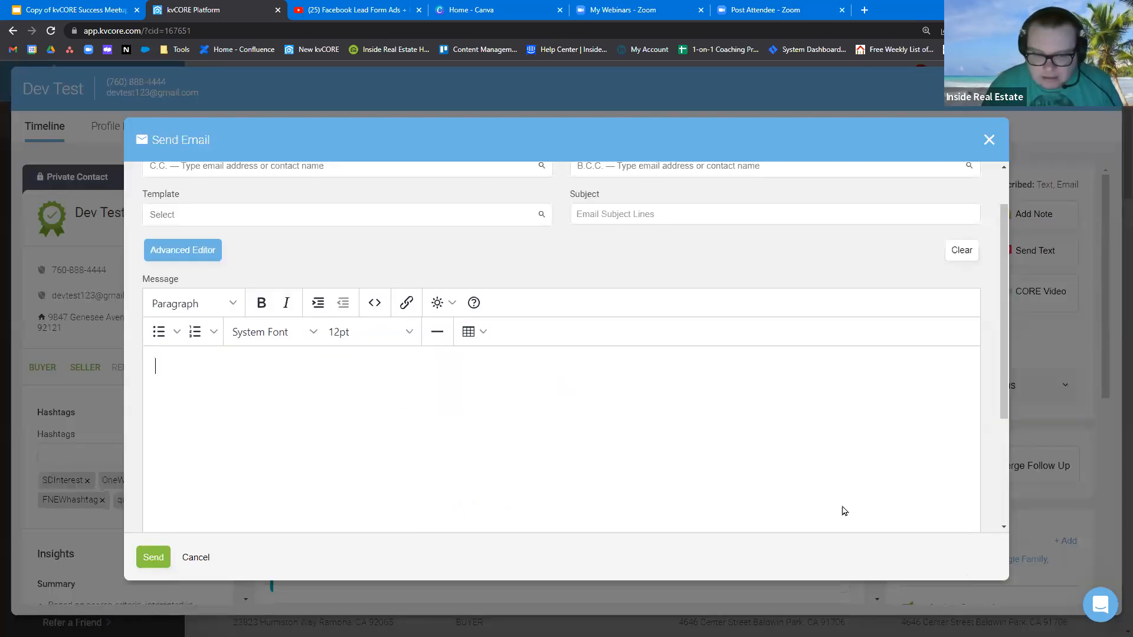
Switch the message to the drag-and-drop builder and place a Video block in the body
left_click(196, 257)
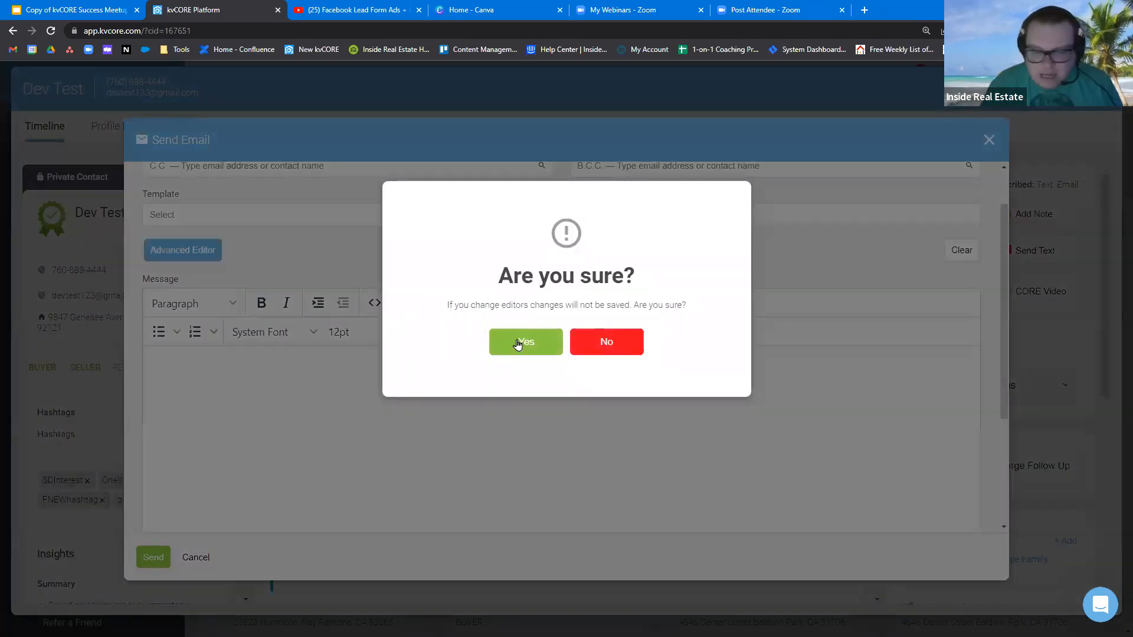
left_click(518, 342)
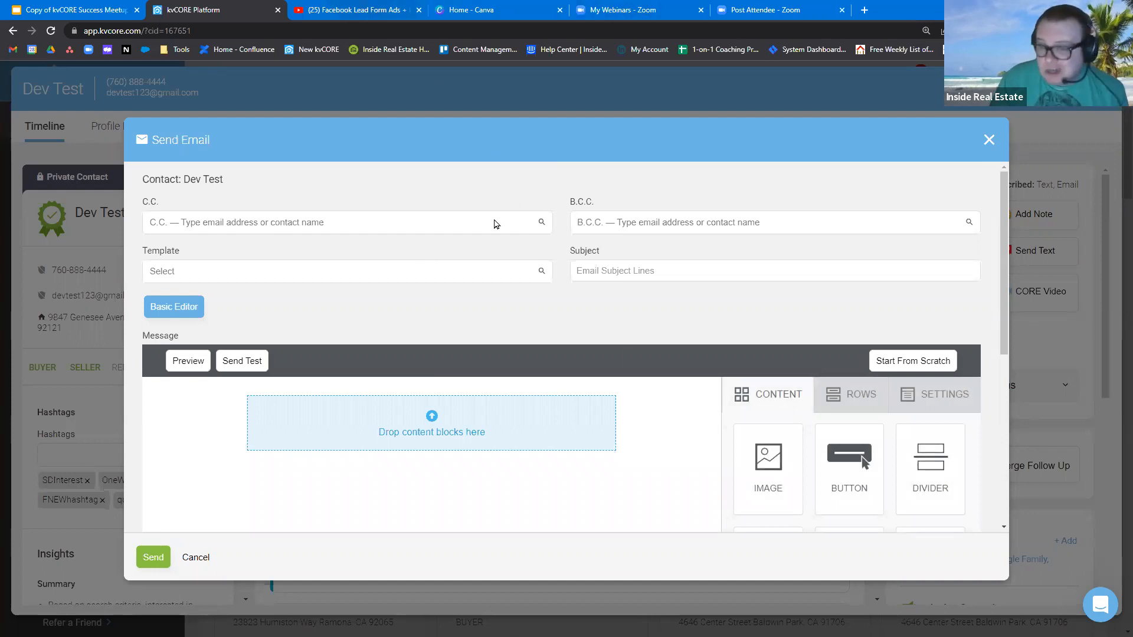
scroll(718, 271, "down", 4)
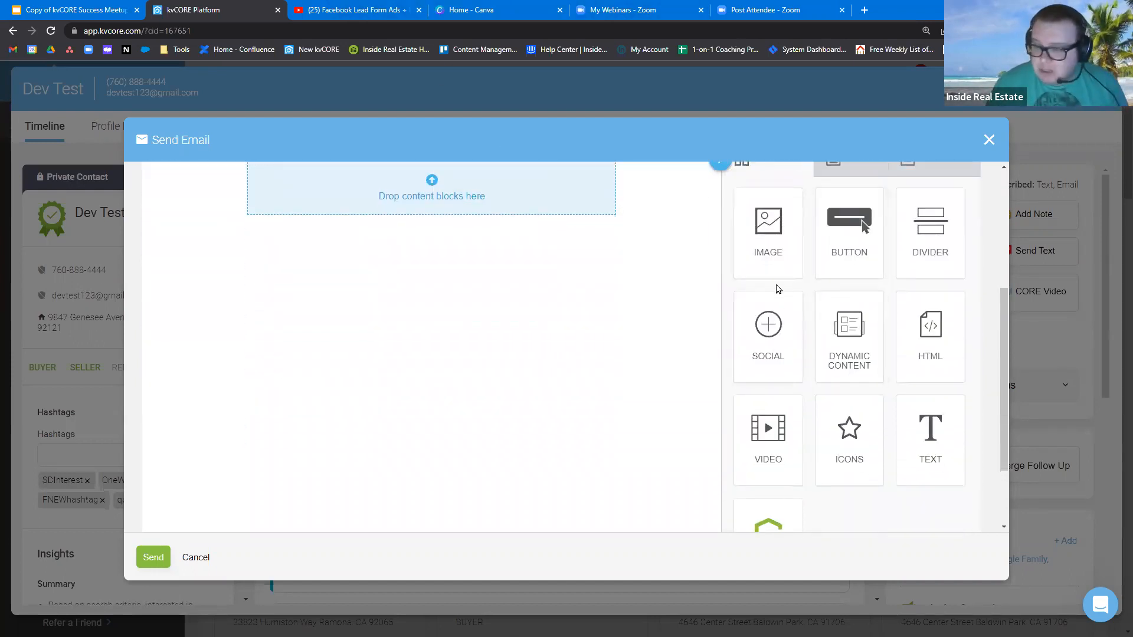
scroll(859, 324, "up", 1)
left_click_drag(777, 531, 479, 263)
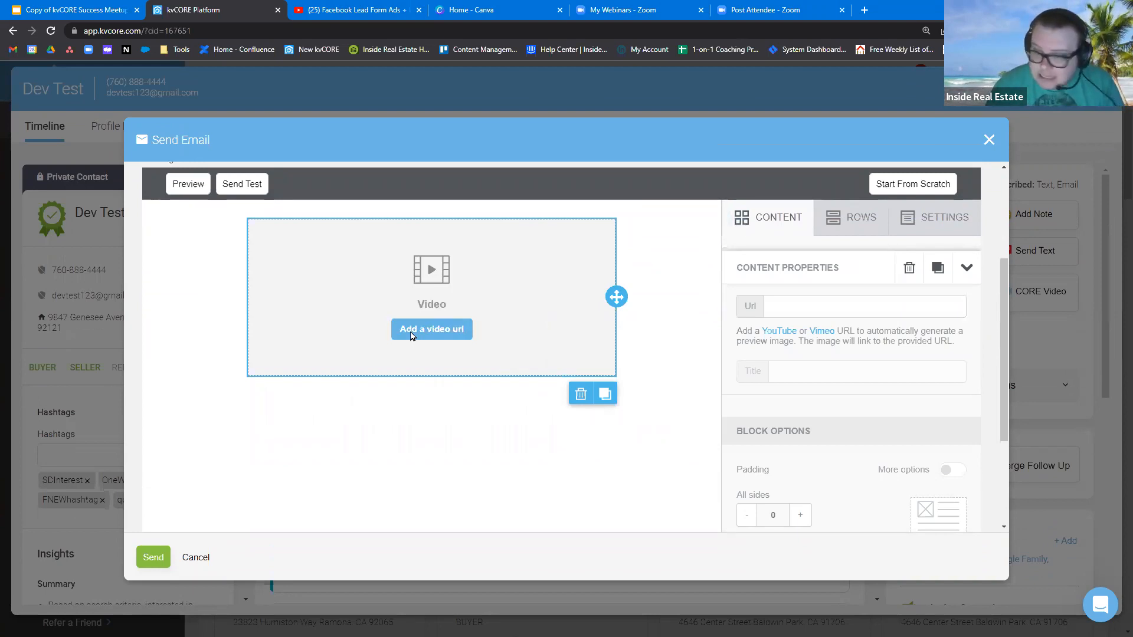
Paste the Facebook Lead Form Ads YouTube URL into the Video block's Url field
left_click(397, 8)
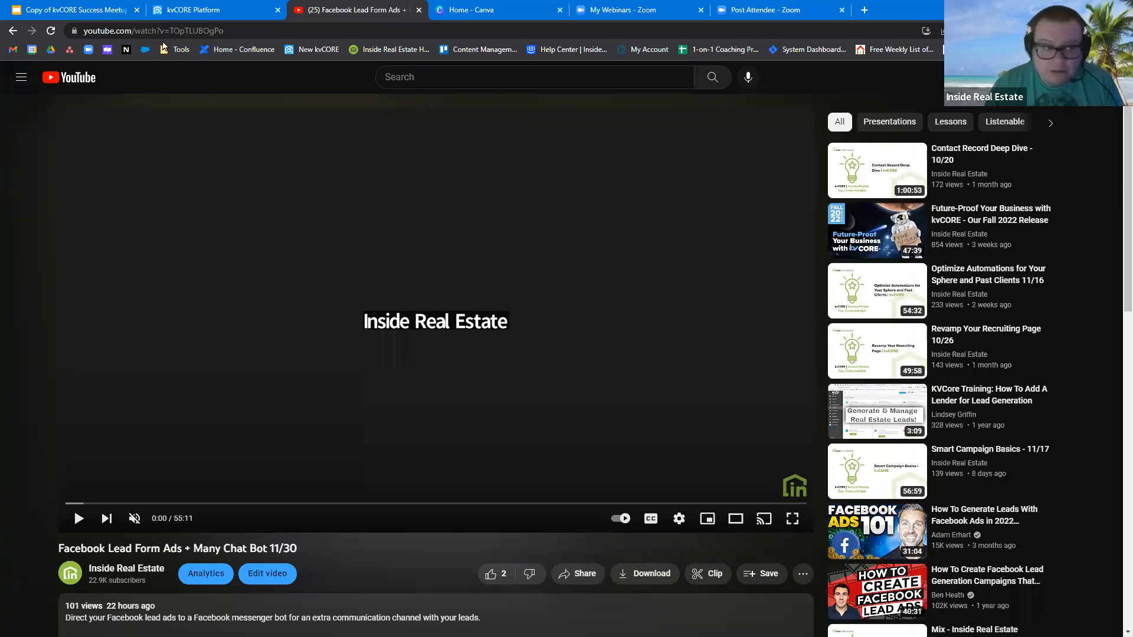
left_click(155, 30)
right_click(147, 29)
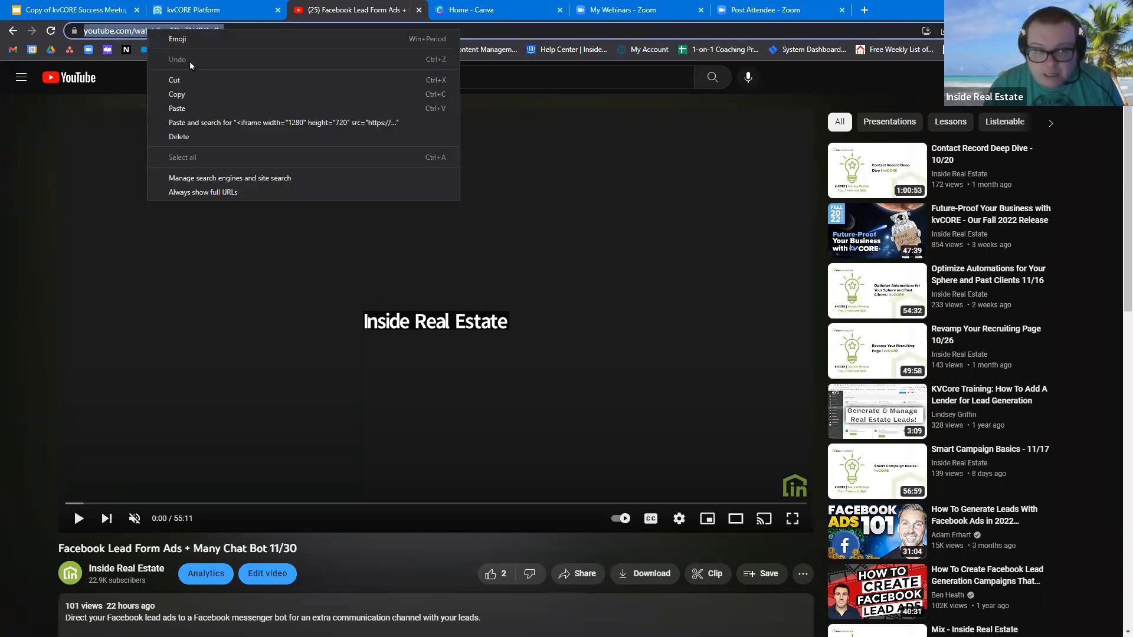
left_click(177, 94)
left_click(195, 9)
left_click(798, 307)
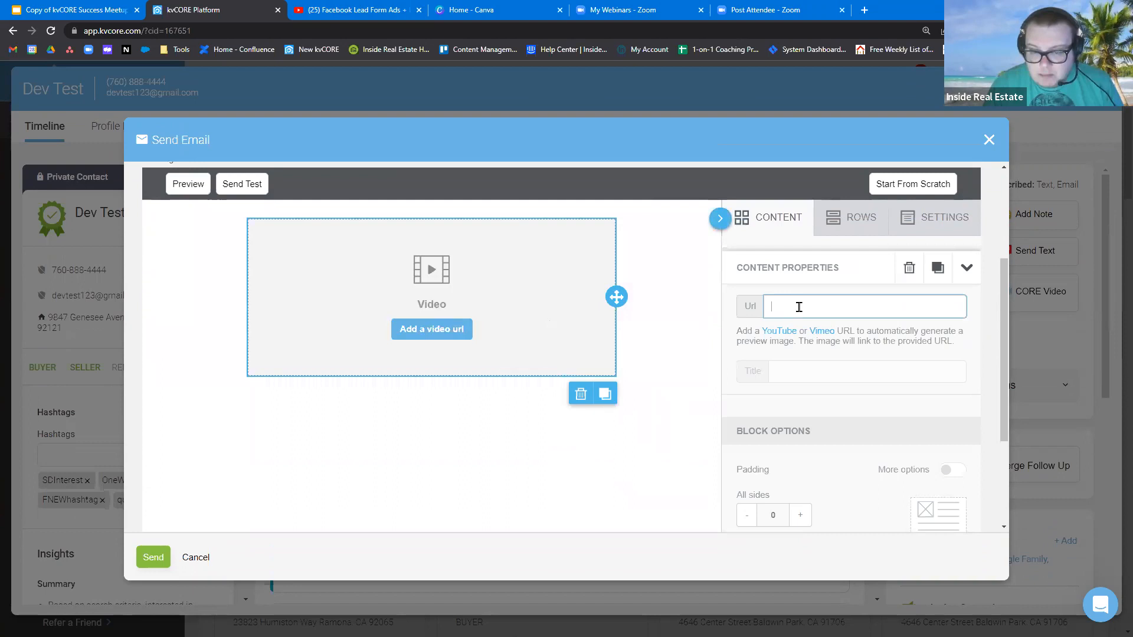
key("ctrl+v")
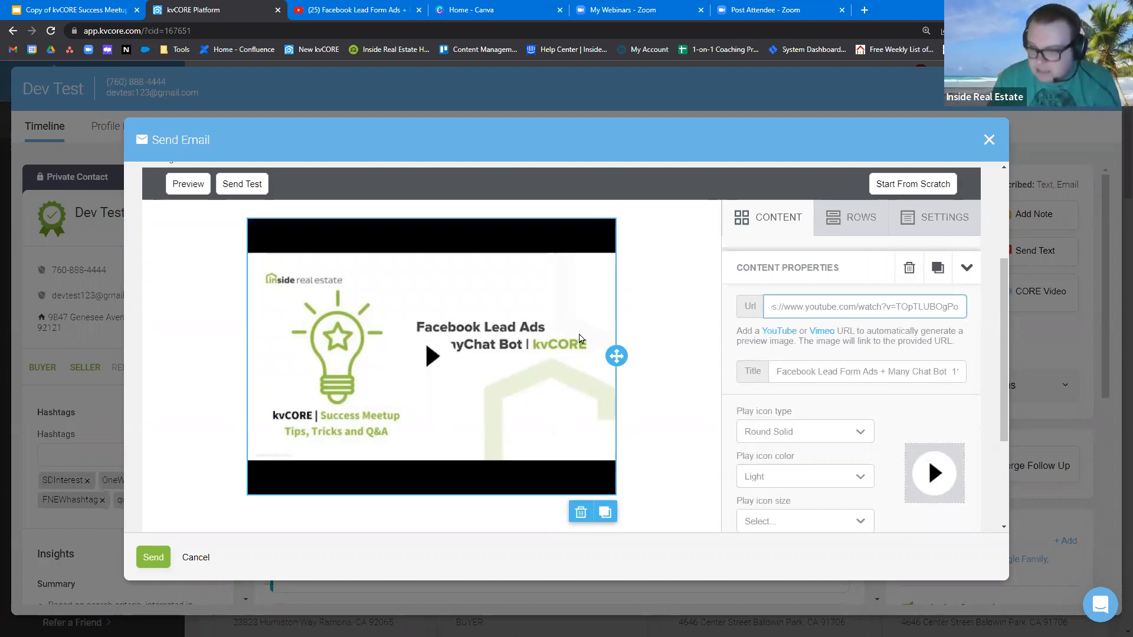
scroll(459, 354, "up", 3)
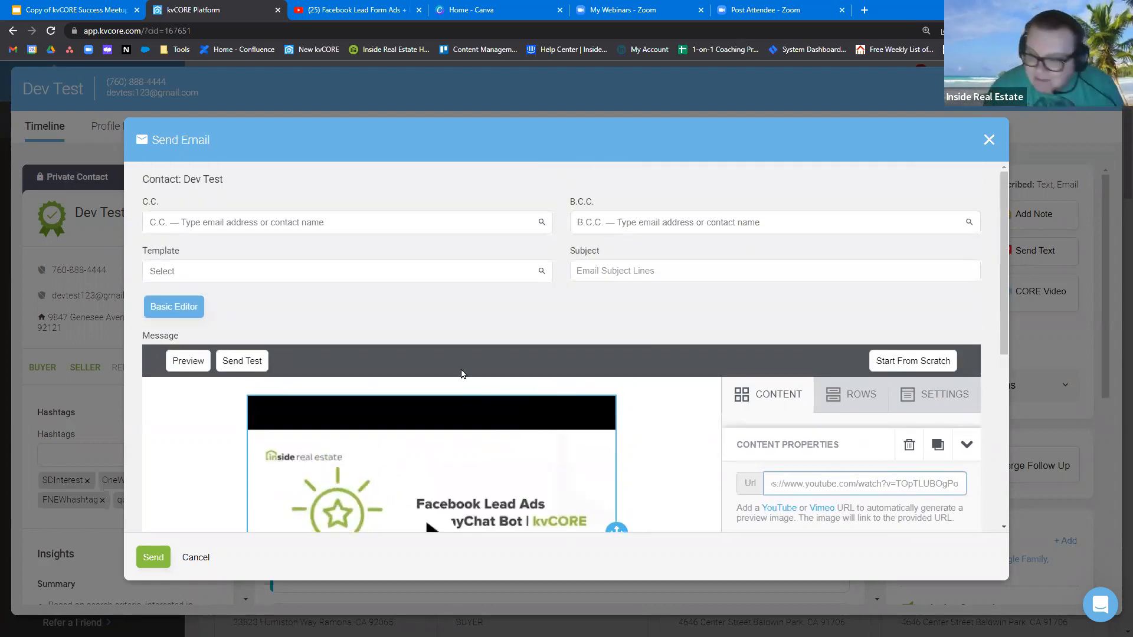
scroll(534, 355, "down", 2)
Collapse the video settings and drag an Image block above the video thumbnail
left_click(965, 326)
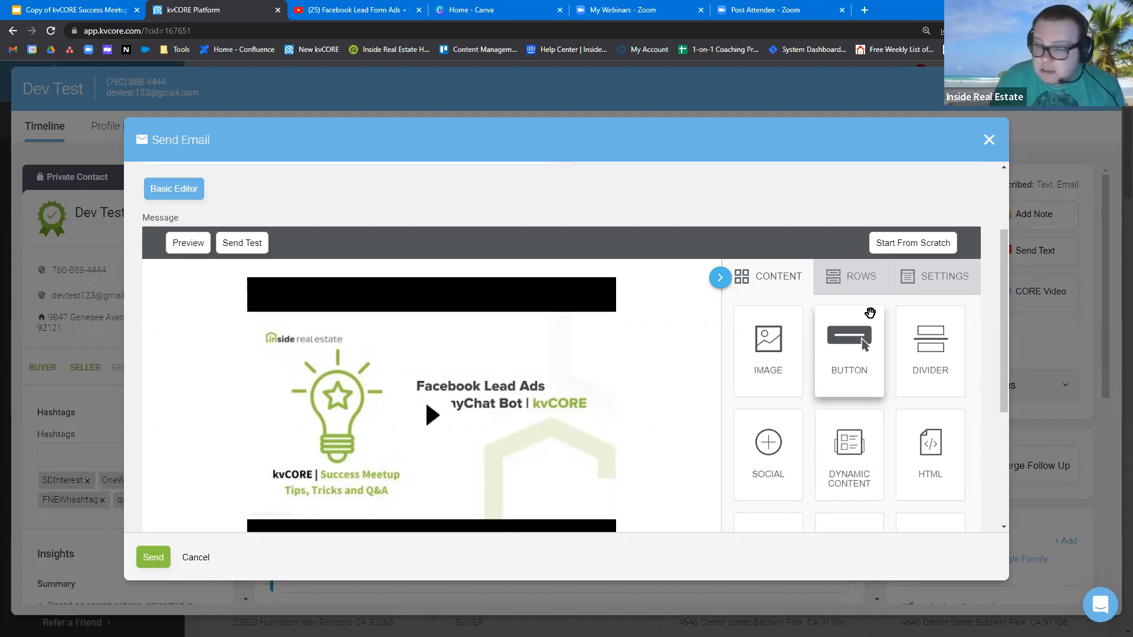
scroll(734, 384, "down", 1)
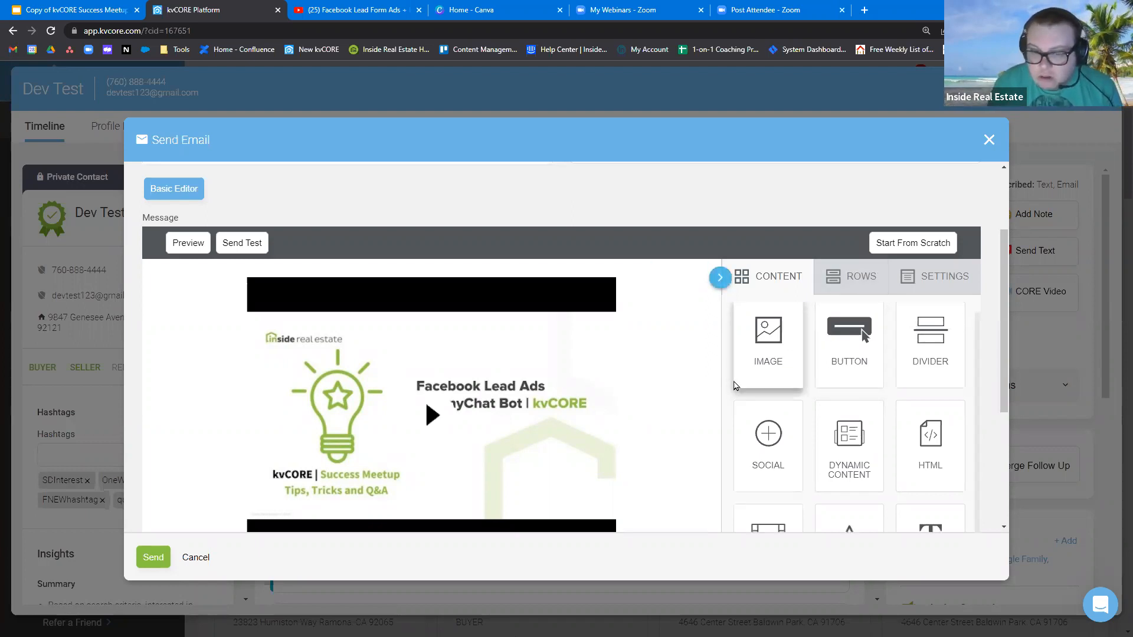
scroll(597, 386, "down", 1)
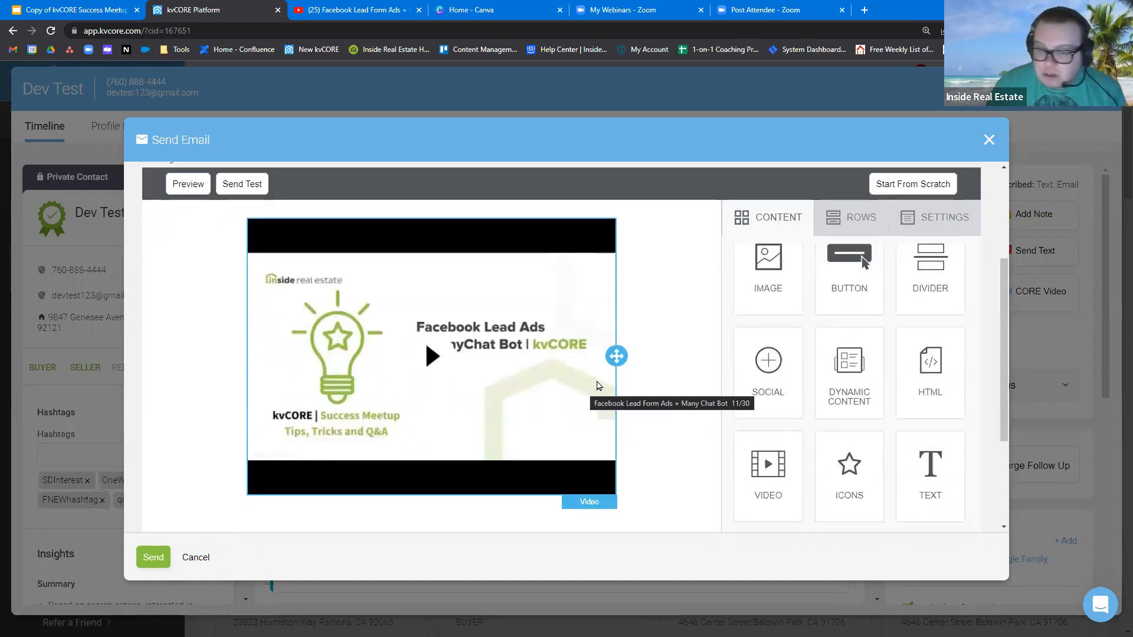
scroll(846, 394, "up", 1)
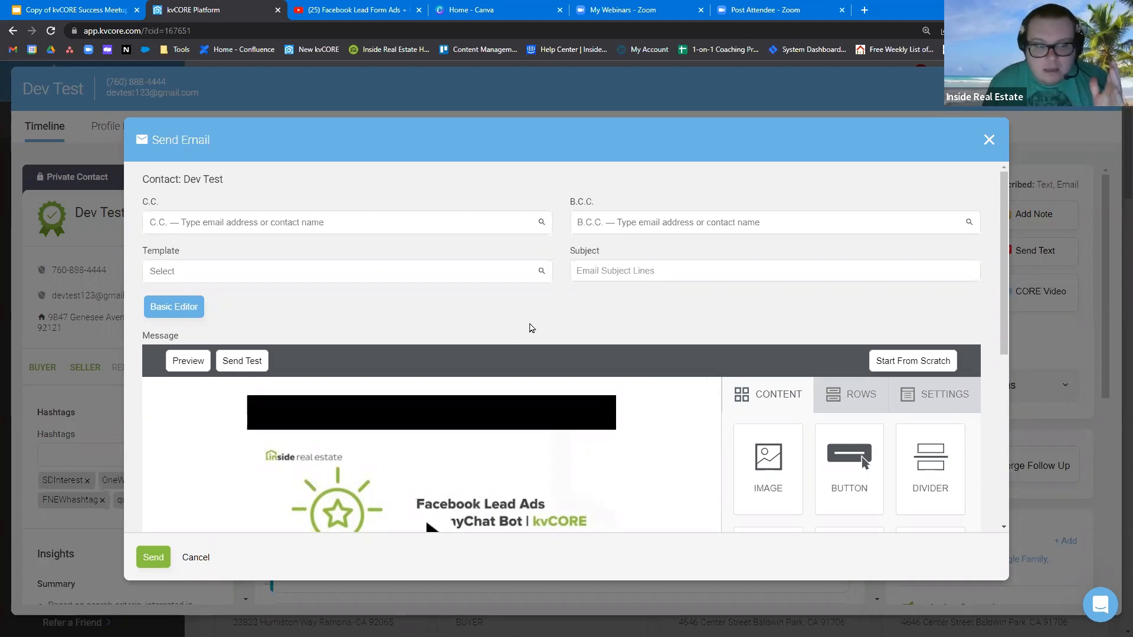
scroll(624, 355, "down", 3)
left_click_drag(766, 323, 504, 225)
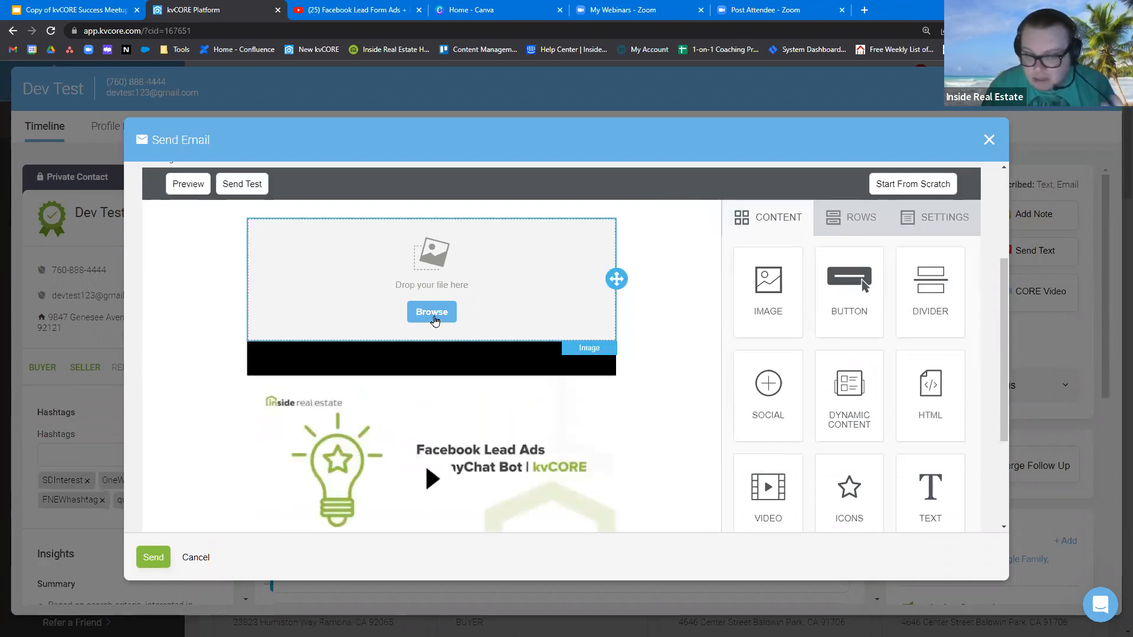
Drop the istockphoto city skyline photo into the Image block, then close the email
left_click(416, 325)
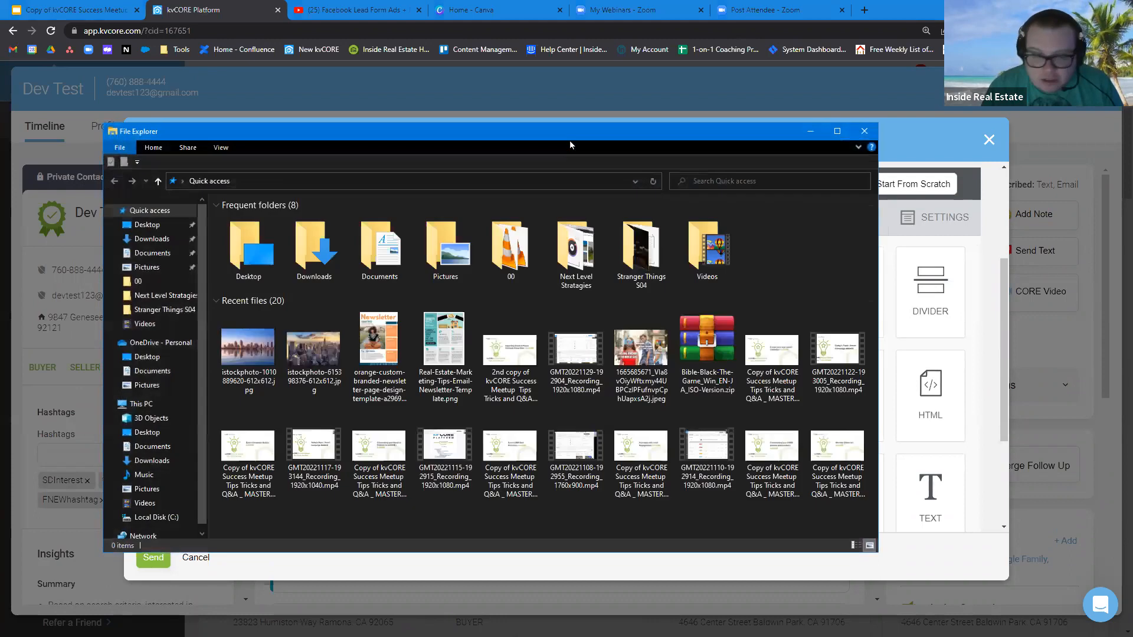
left_click_drag(610, 137, 956, 149)
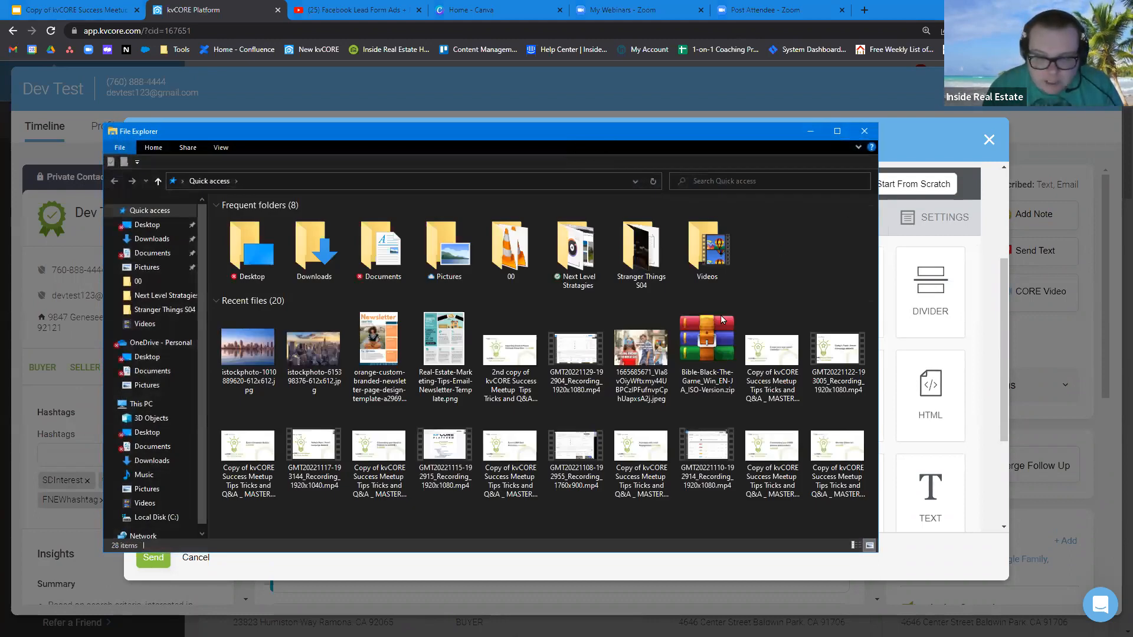
left_click_drag(663, 362, 338, 286)
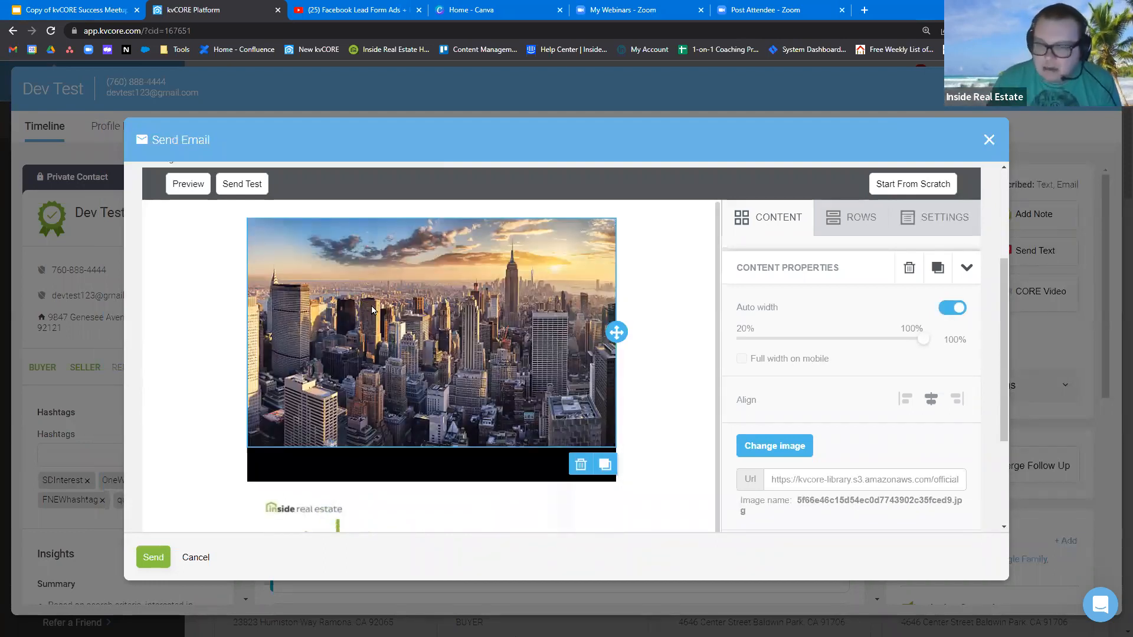
left_click(991, 140)
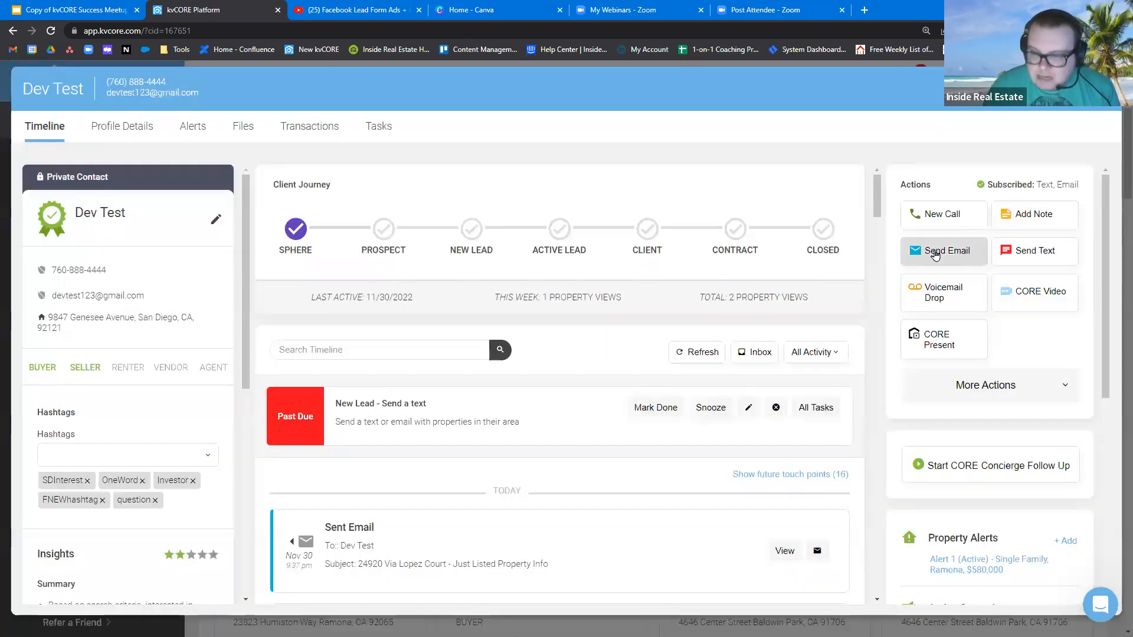
left_click(942, 250)
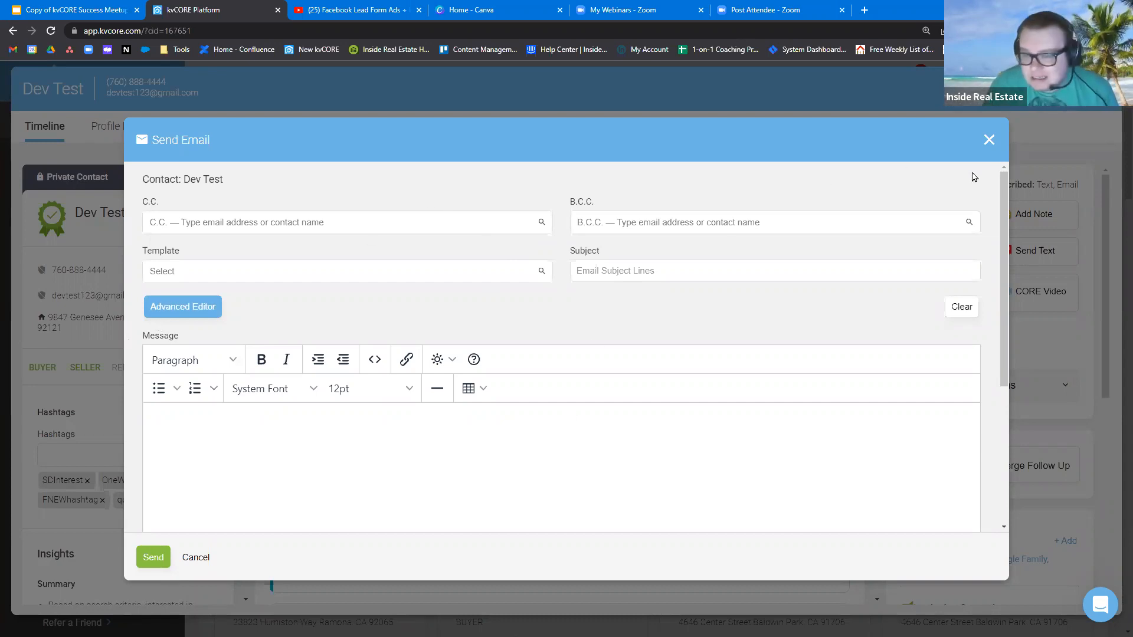
left_click(988, 140)
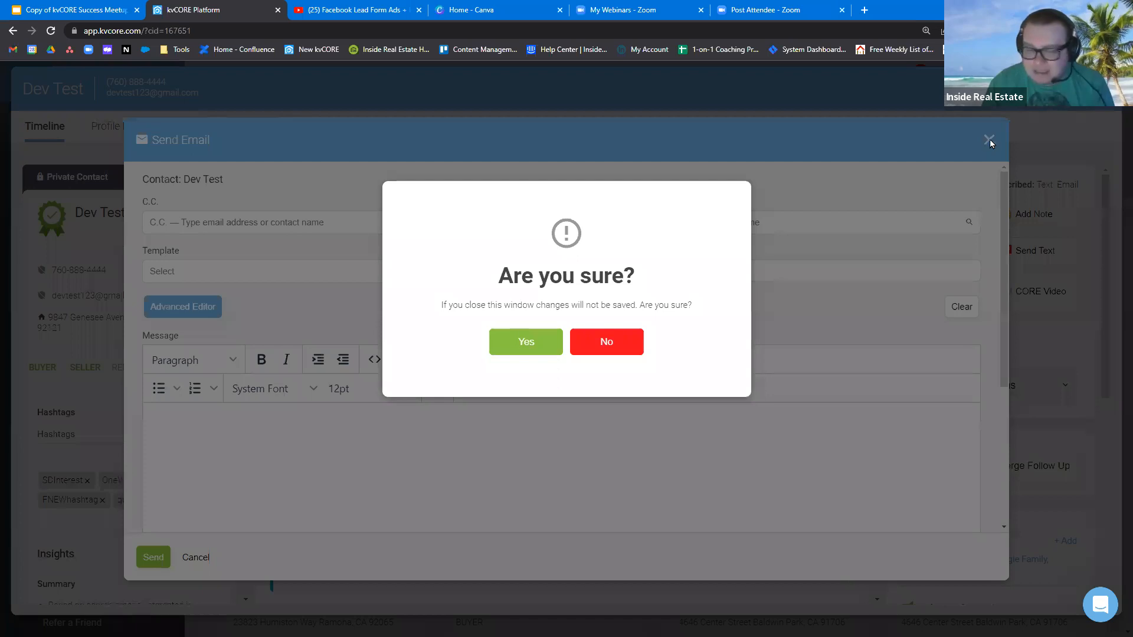
left_click(521, 342)
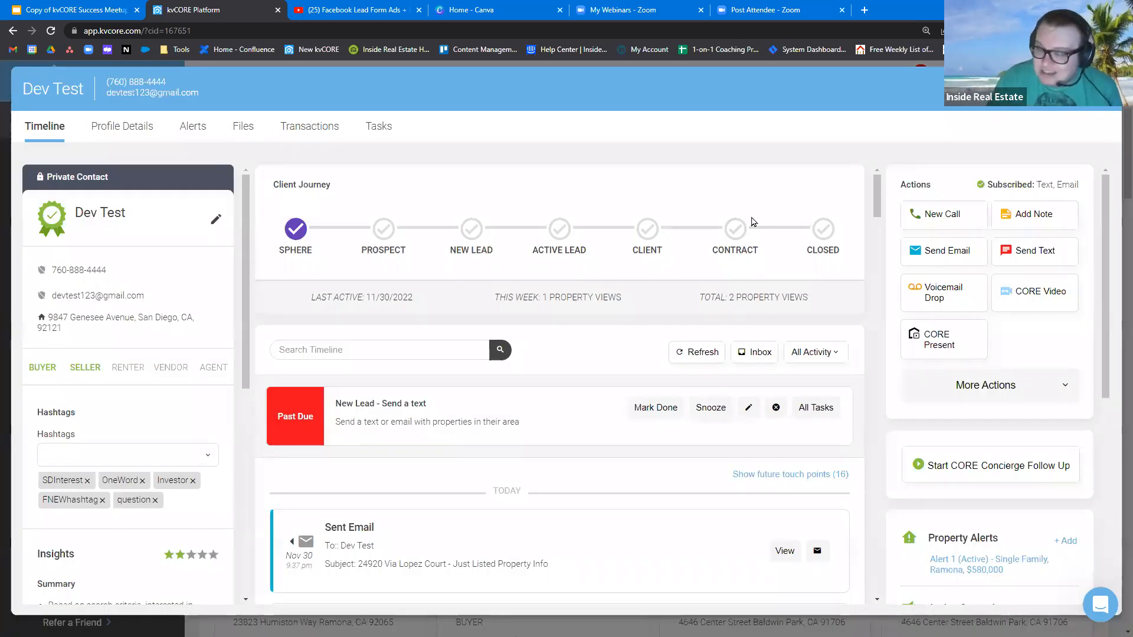
Close the contact record and go to the Marketing overview from the sidebar
left_click(1104, 89)
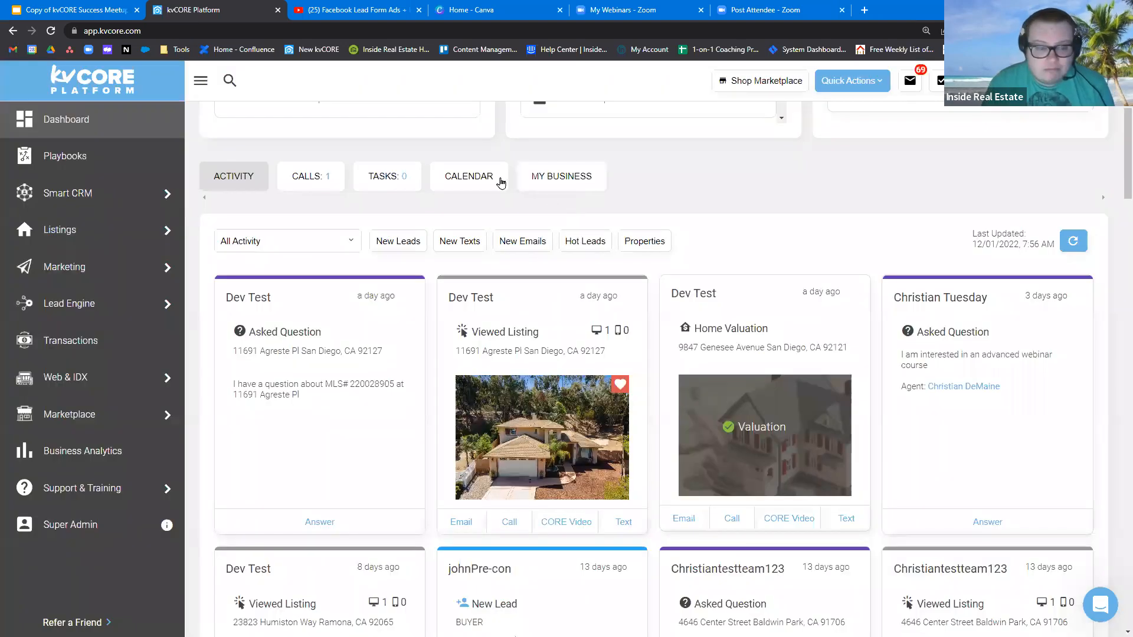
scroll(736, 263, "up", 4)
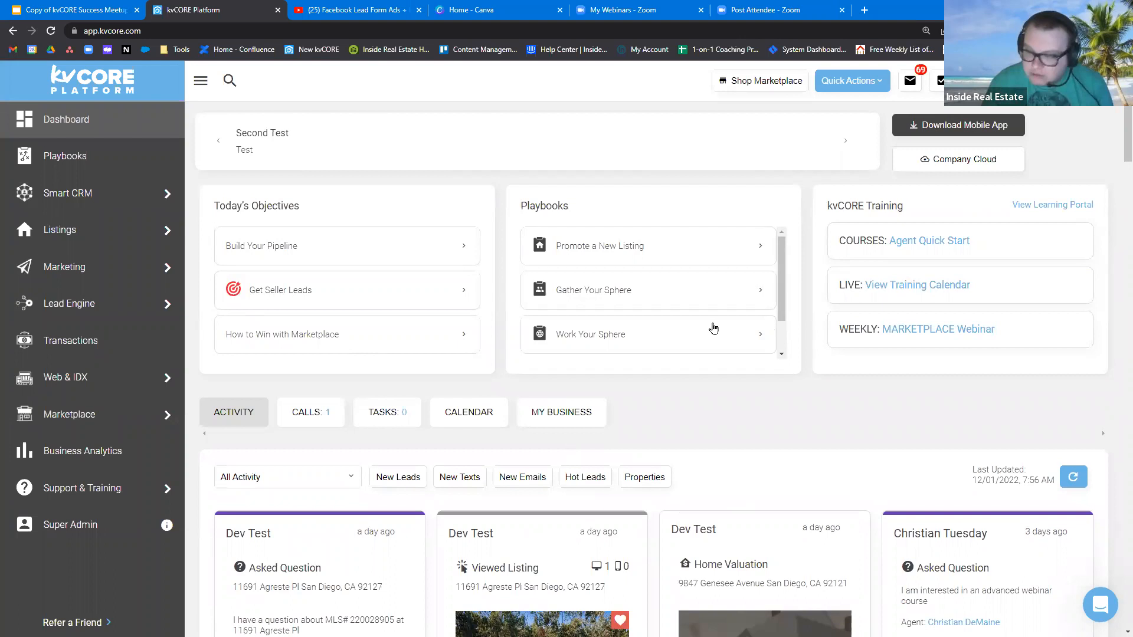
scroll(731, 417, "down", 1)
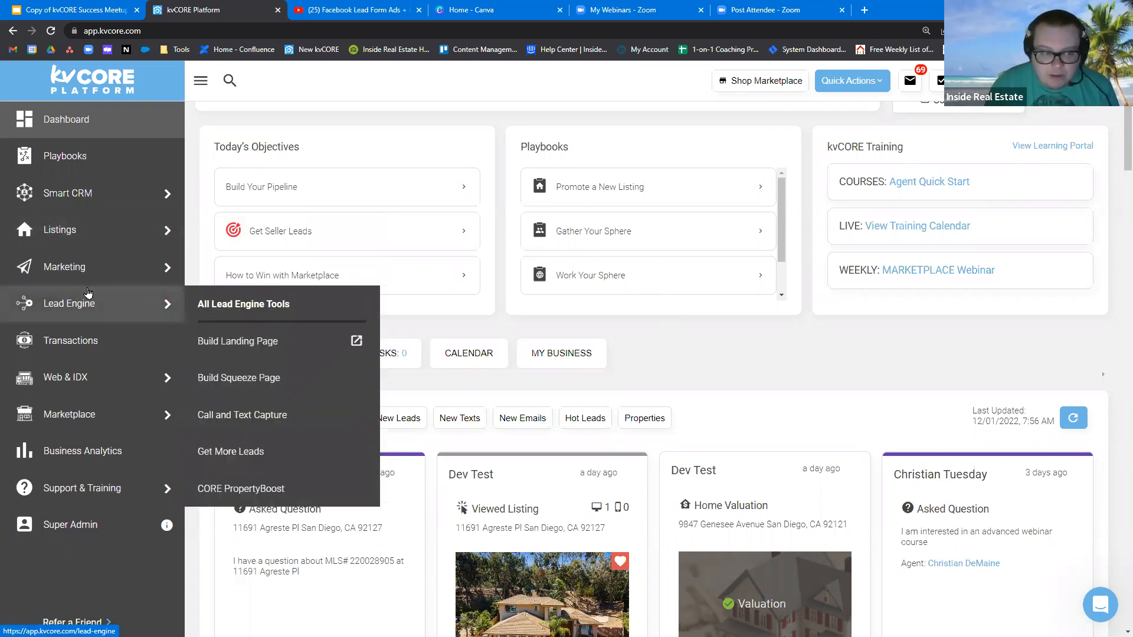
mouse_move(105, 283)
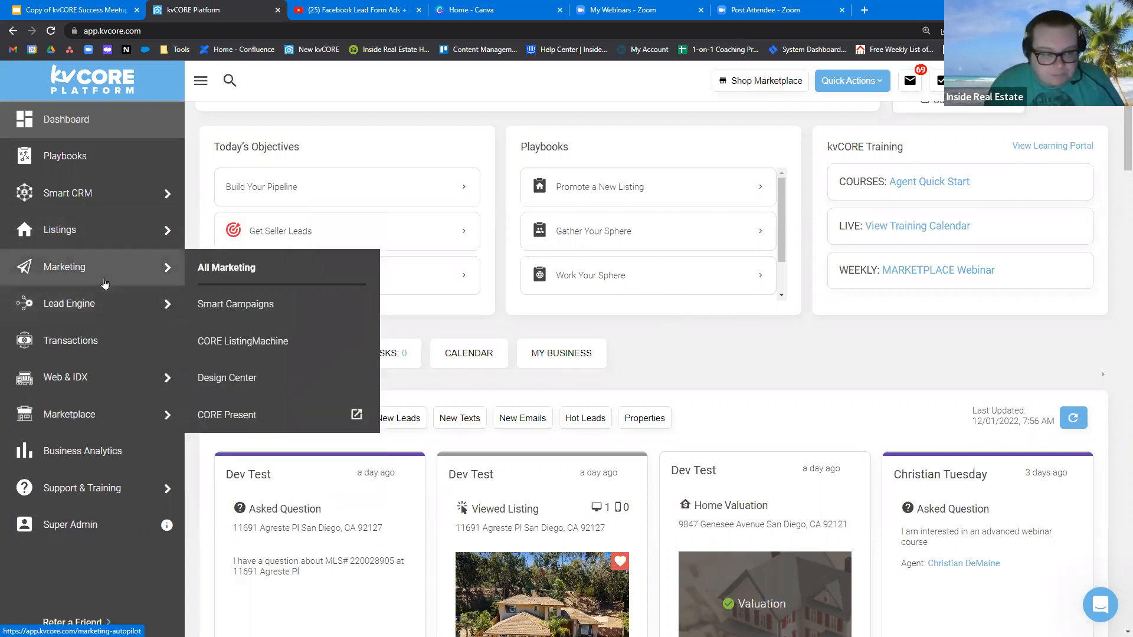
left_click(86, 279)
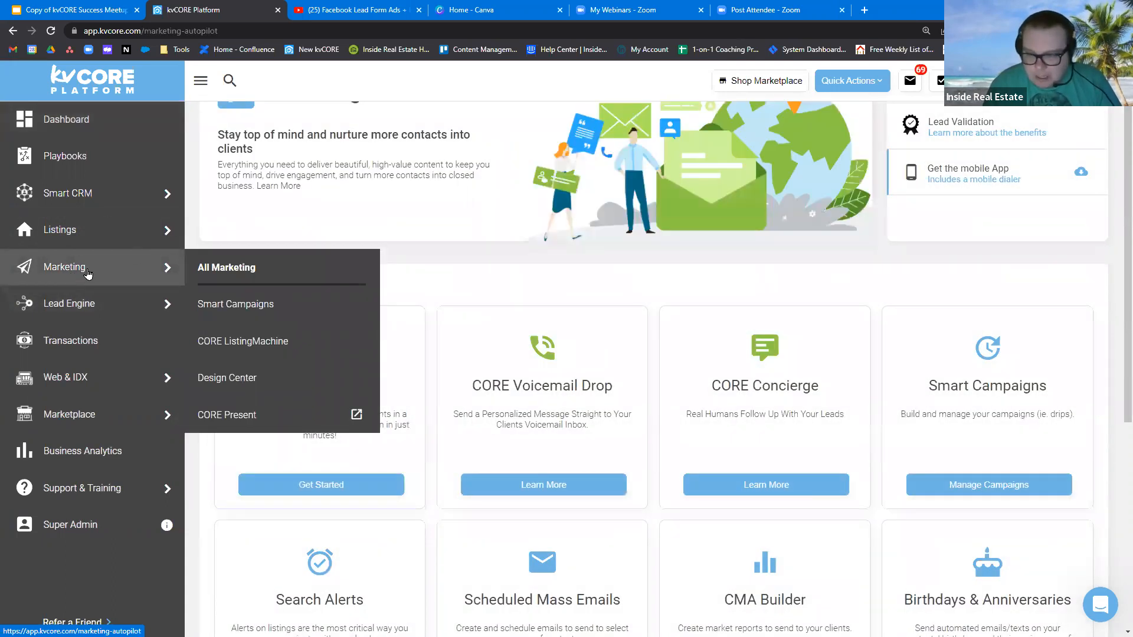
Open Manage Campaigns on the Smart Campaigns card to see the My Campaigns list
left_click_drag(928, 391, 1071, 415)
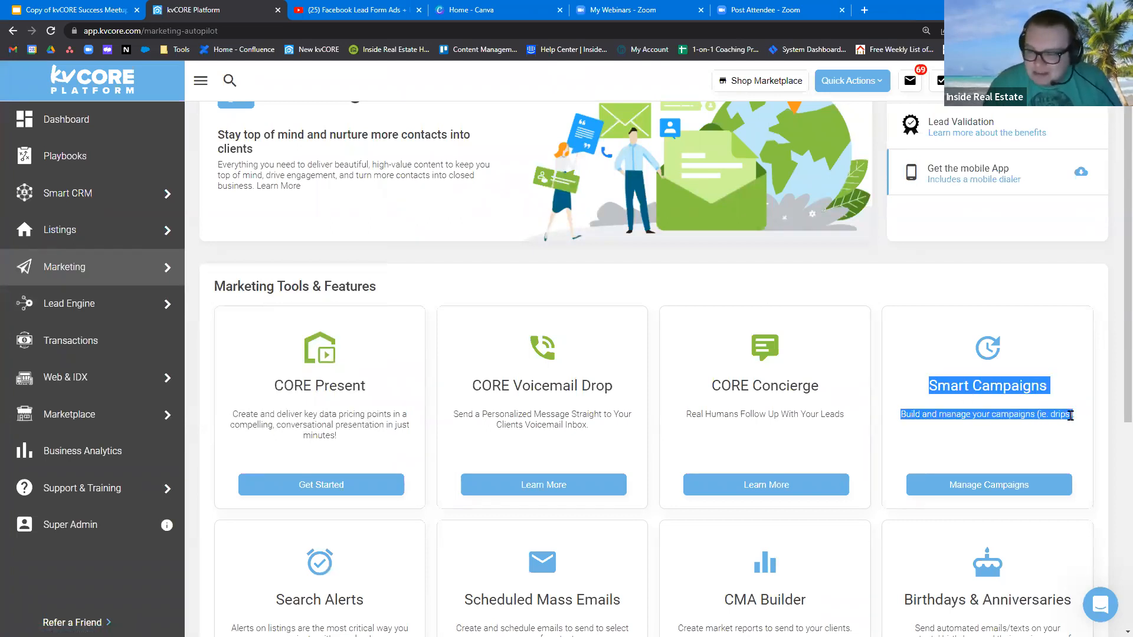
scroll(1034, 364, "down", 2)
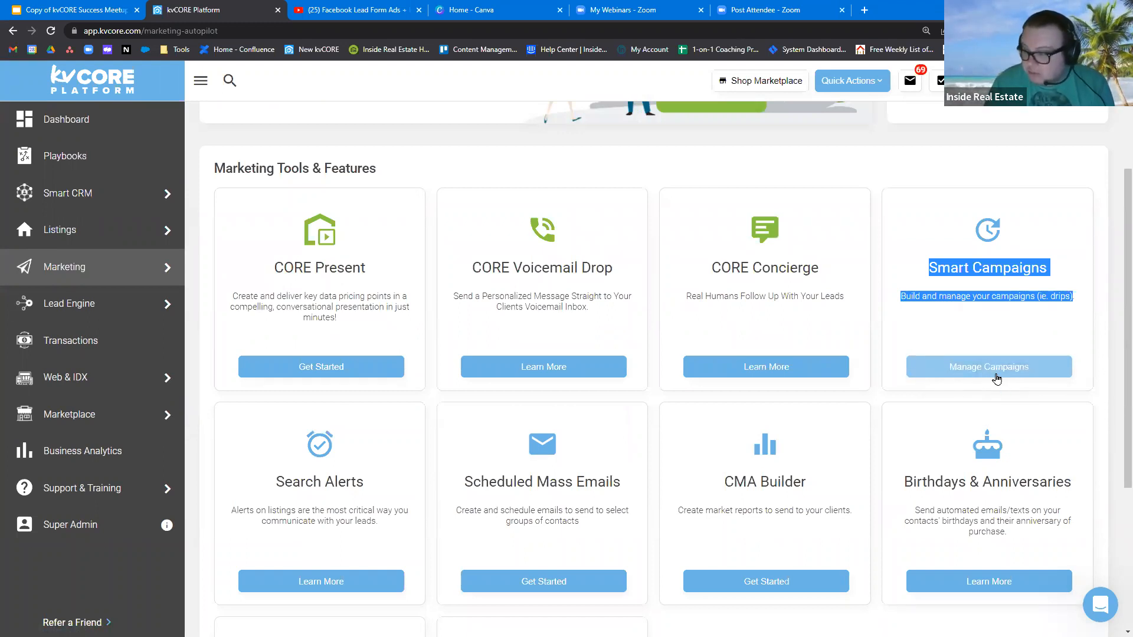
left_click(941, 377)
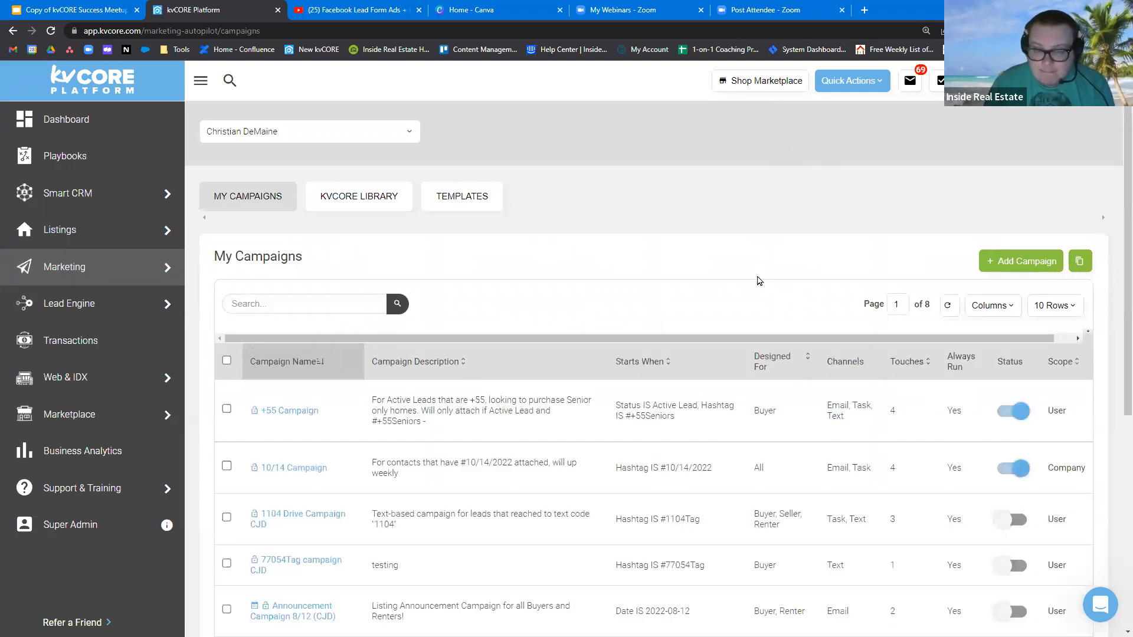
Start a new email template from the saved message templates
left_click(452, 201)
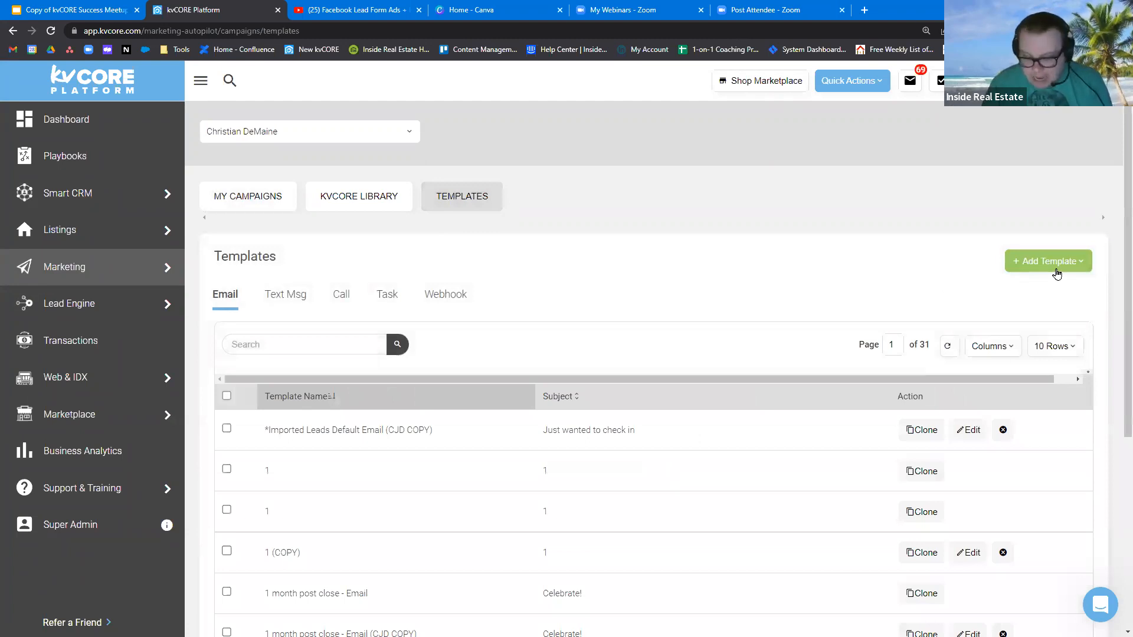
left_click(1056, 272)
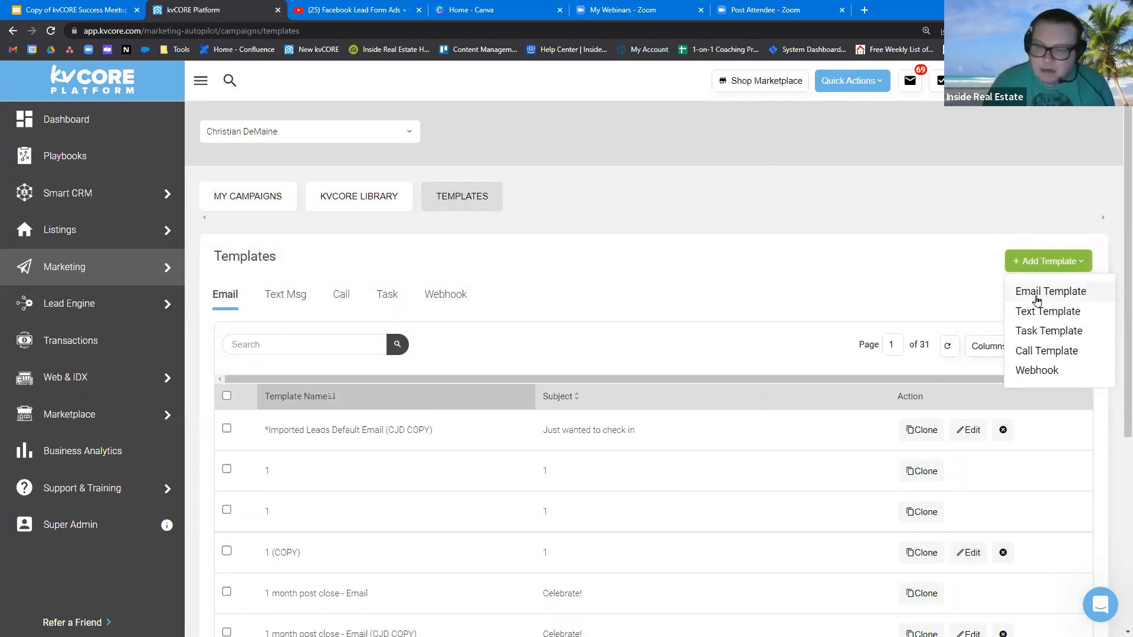
left_click(1036, 293)
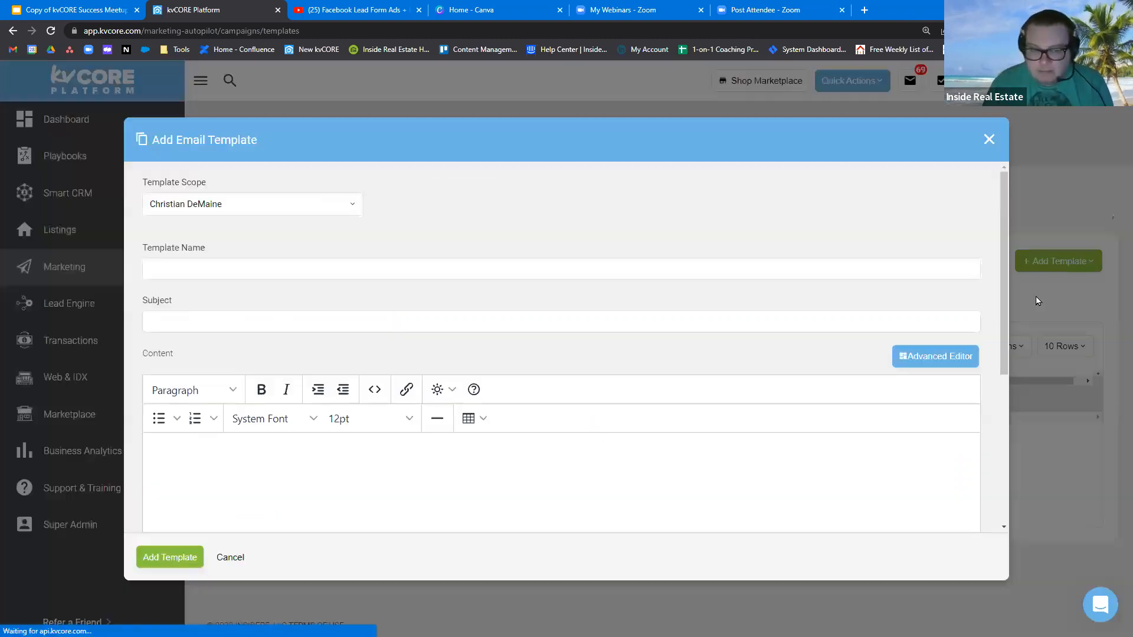
Leave name and subject empty and request the Advanced Editor, raising the discard-changes warning
left_click(359, 259)
left_click(258, 322)
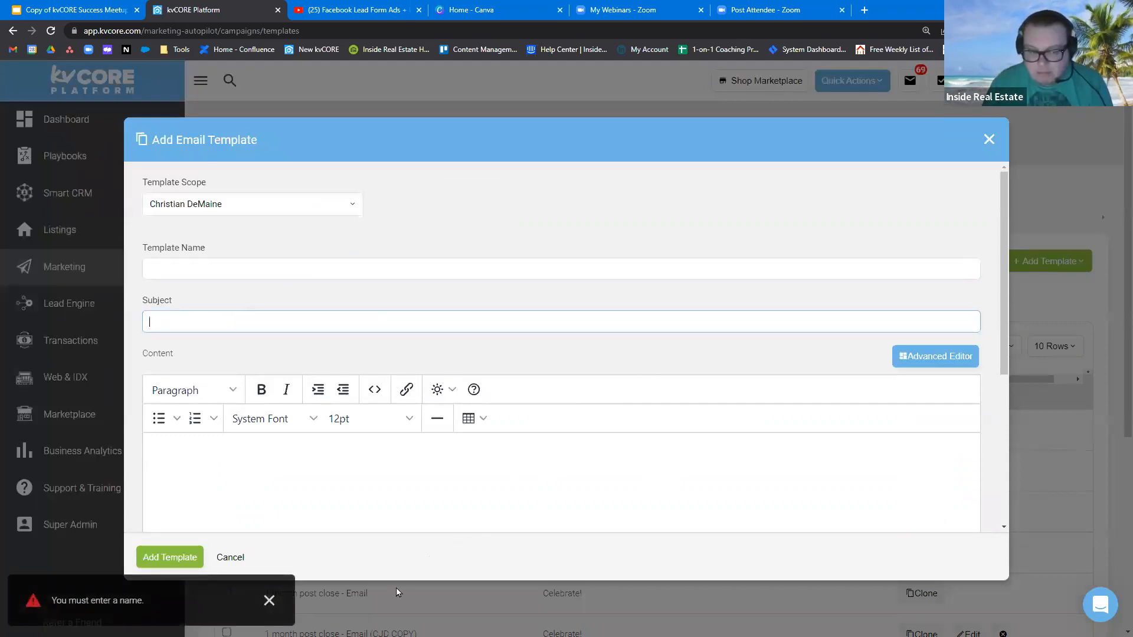
left_click(271, 603)
left_click(921, 373)
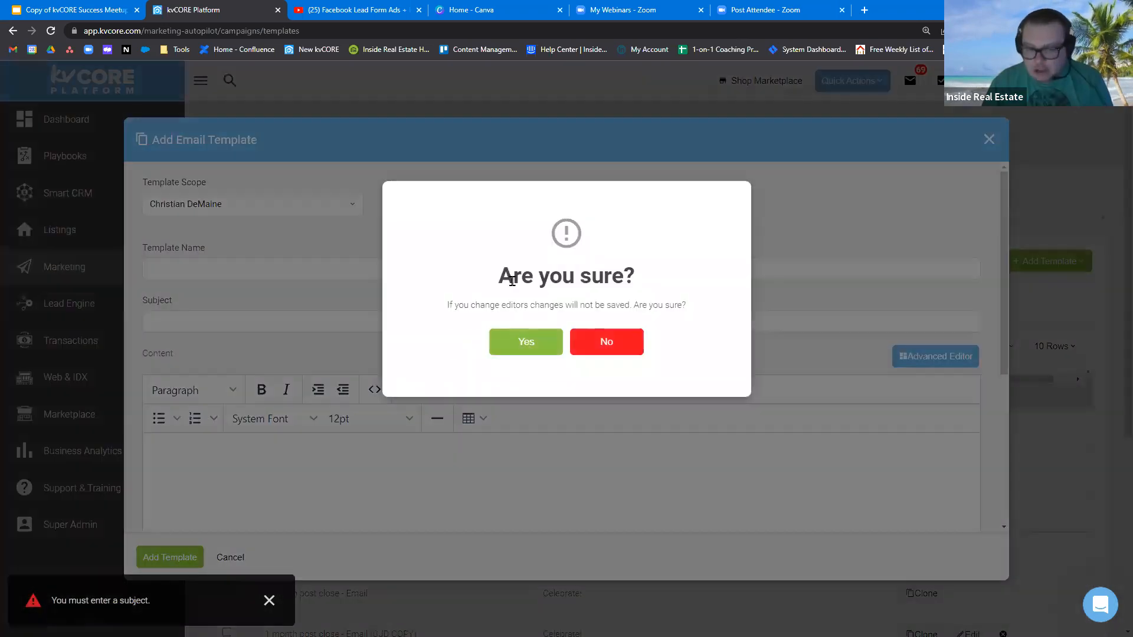
left_click_drag(499, 278, 695, 307)
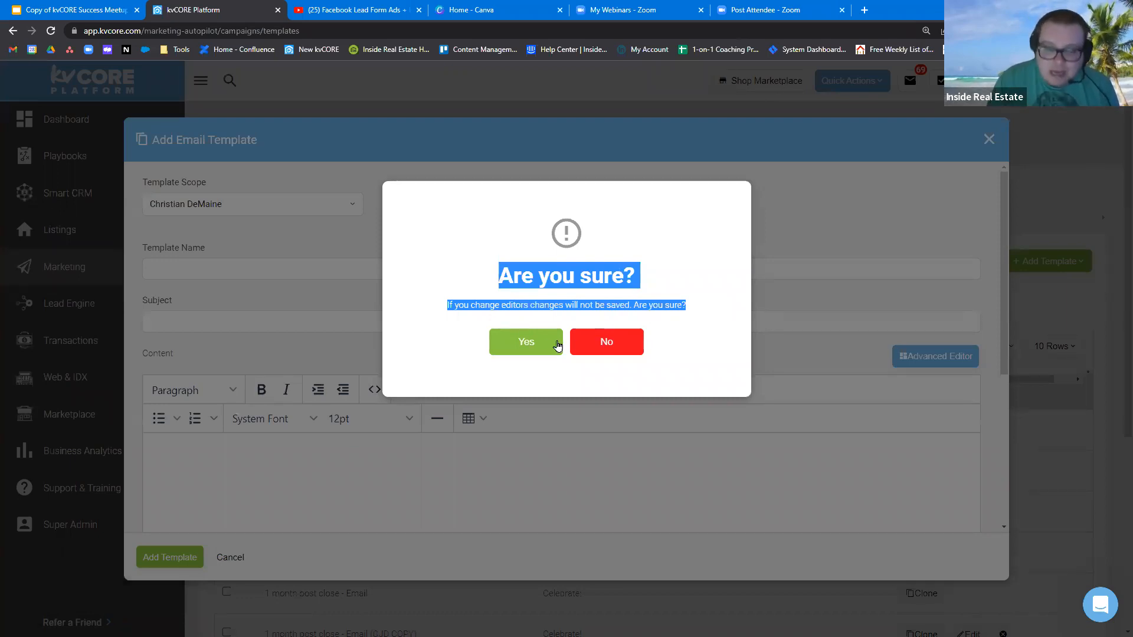
Confirm the switch to the drag-and-drop editor and drop a Text block into the empty body
left_click(526, 342)
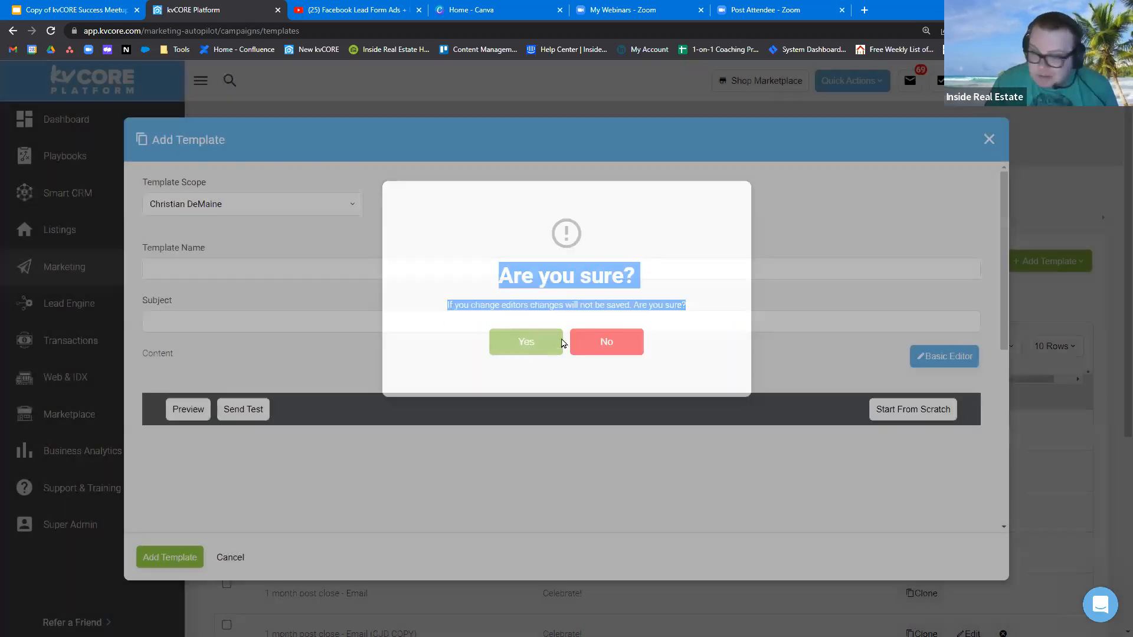
scroll(554, 422, "down", 3)
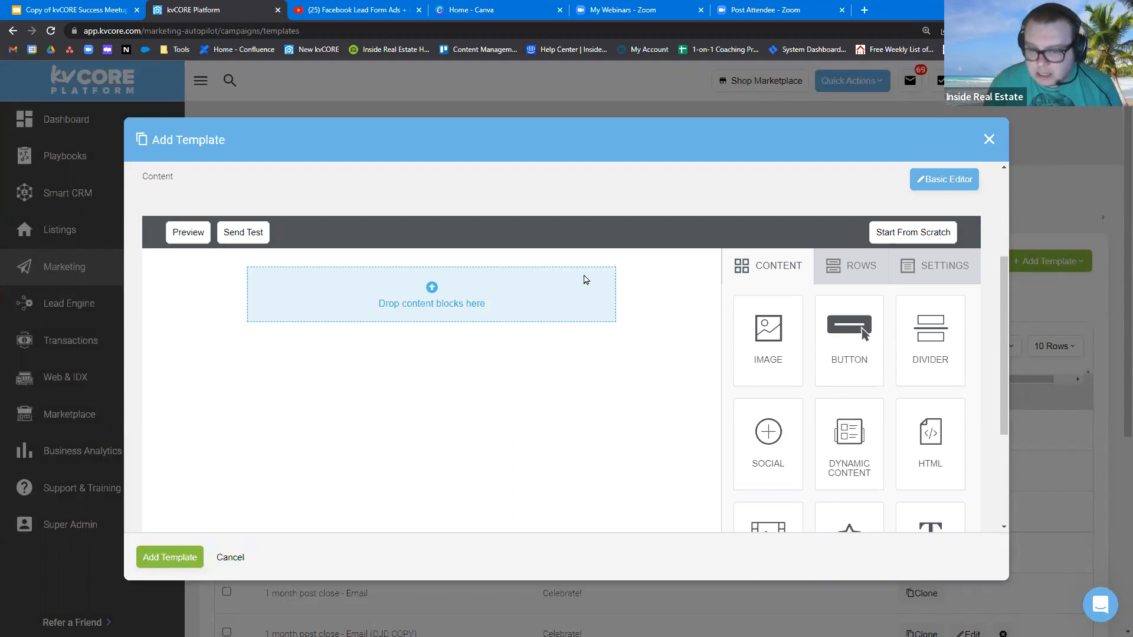
scroll(807, 358, "down", 1)
scroll(925, 413, "down", 2)
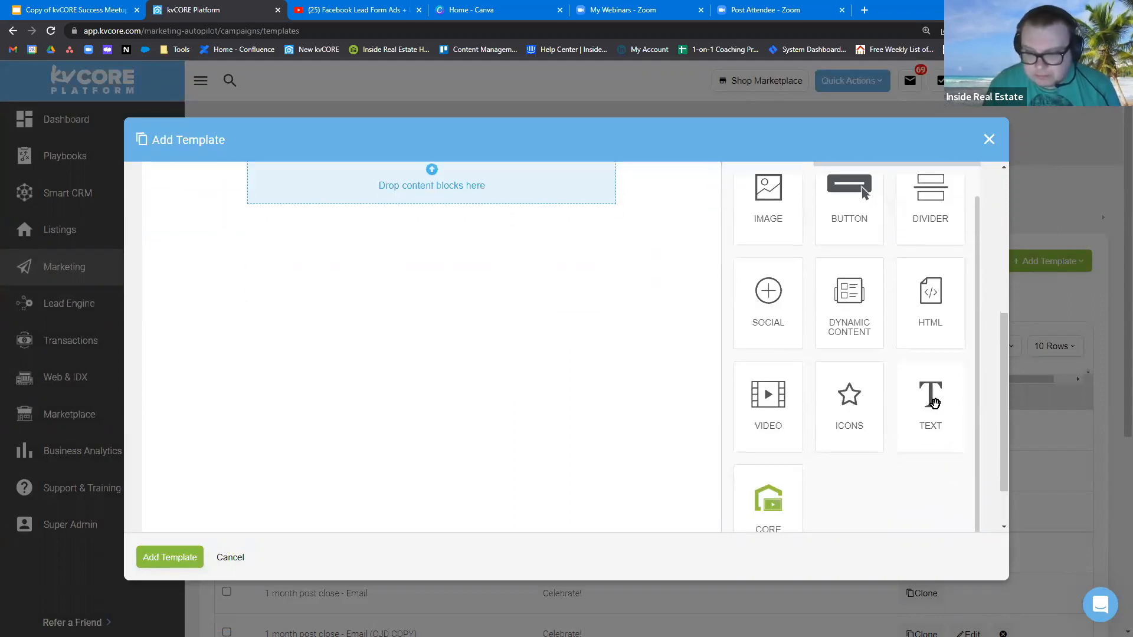
left_click_drag(913, 421, 477, 189)
Replace the text block's placeholder with 'I can edit this how I want to!!!!!'
left_click(463, 405)
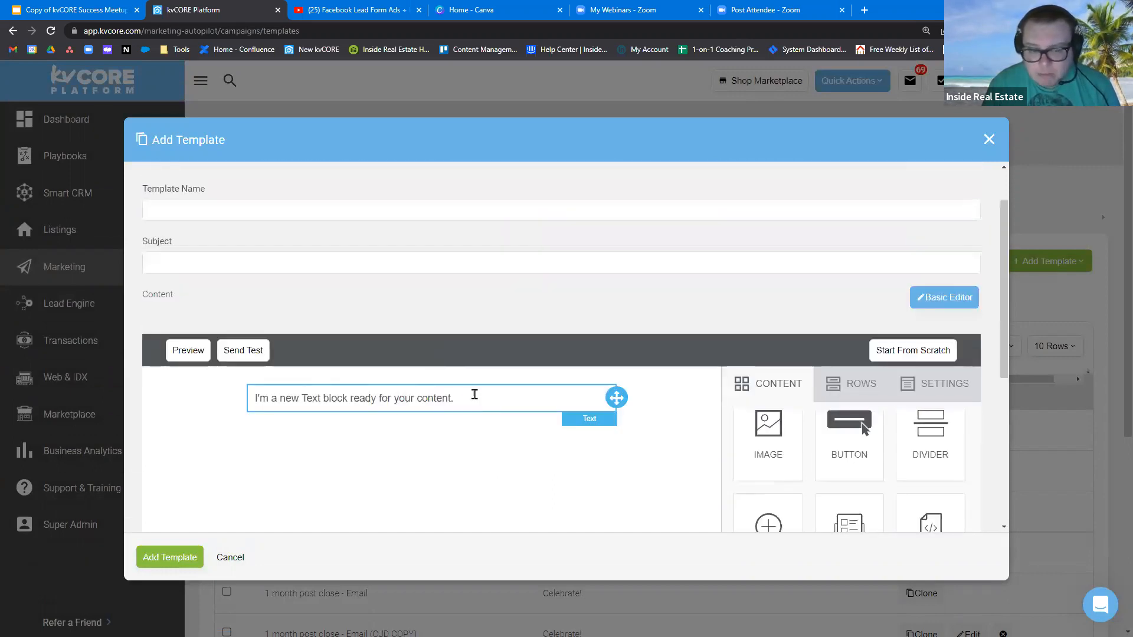
left_click_drag(453, 399, 250, 397)
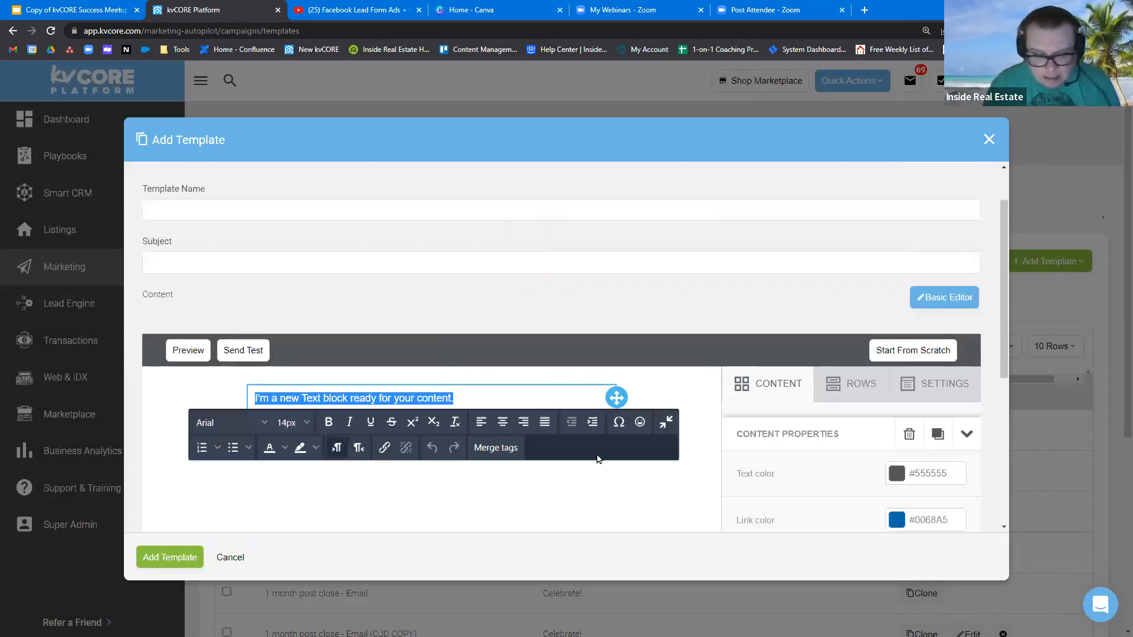
type("I can e")
type("dit")
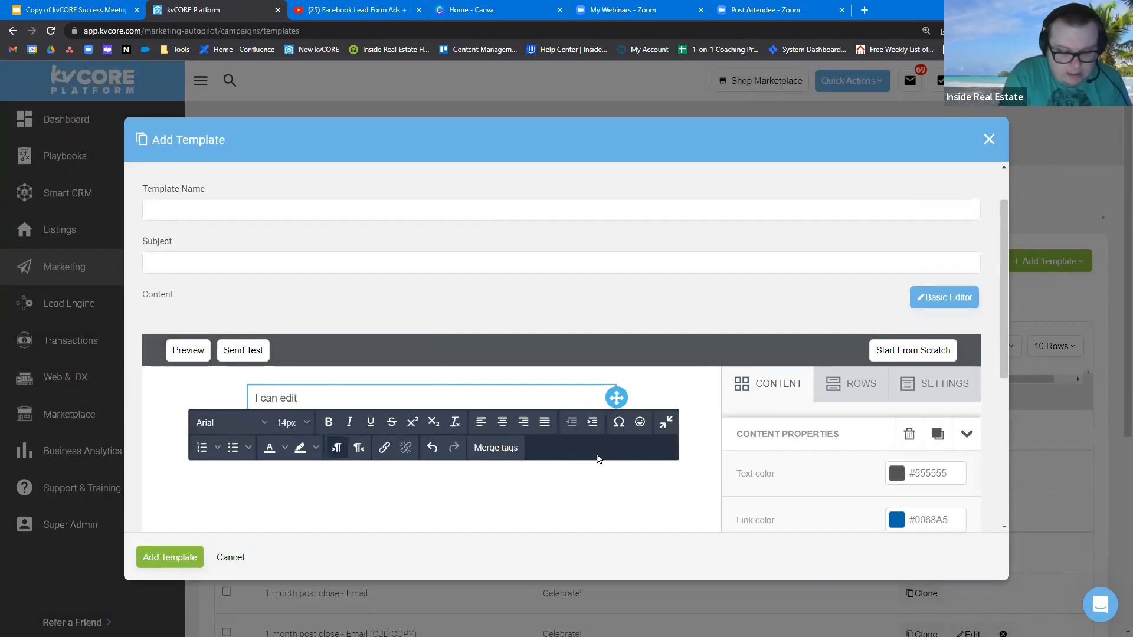
type(" this how I want to ")
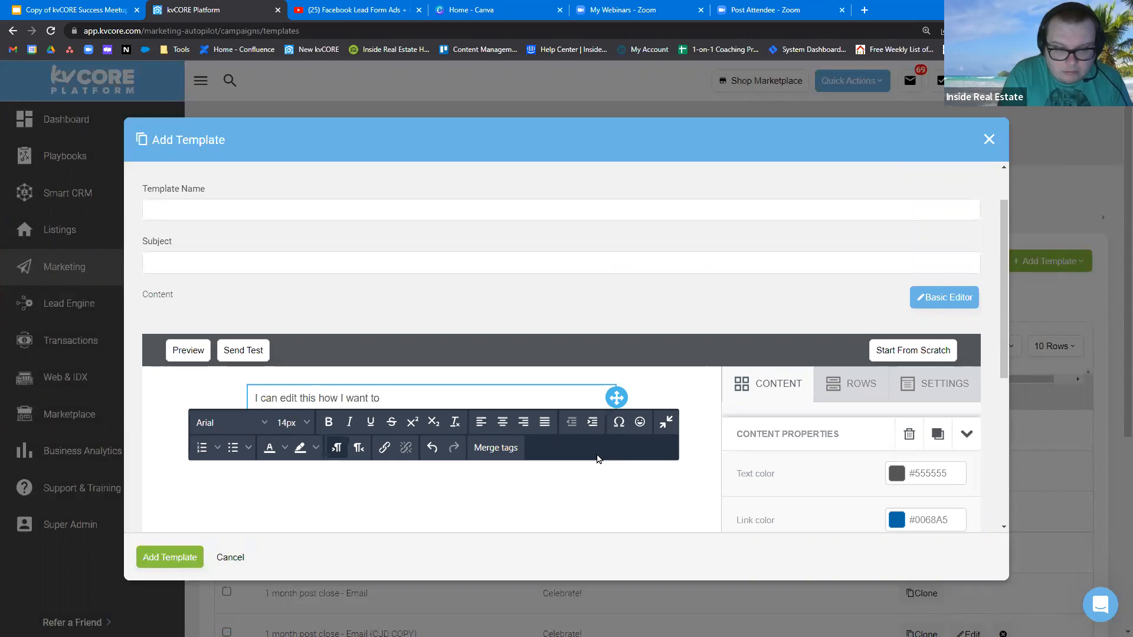
type("!!!!!")
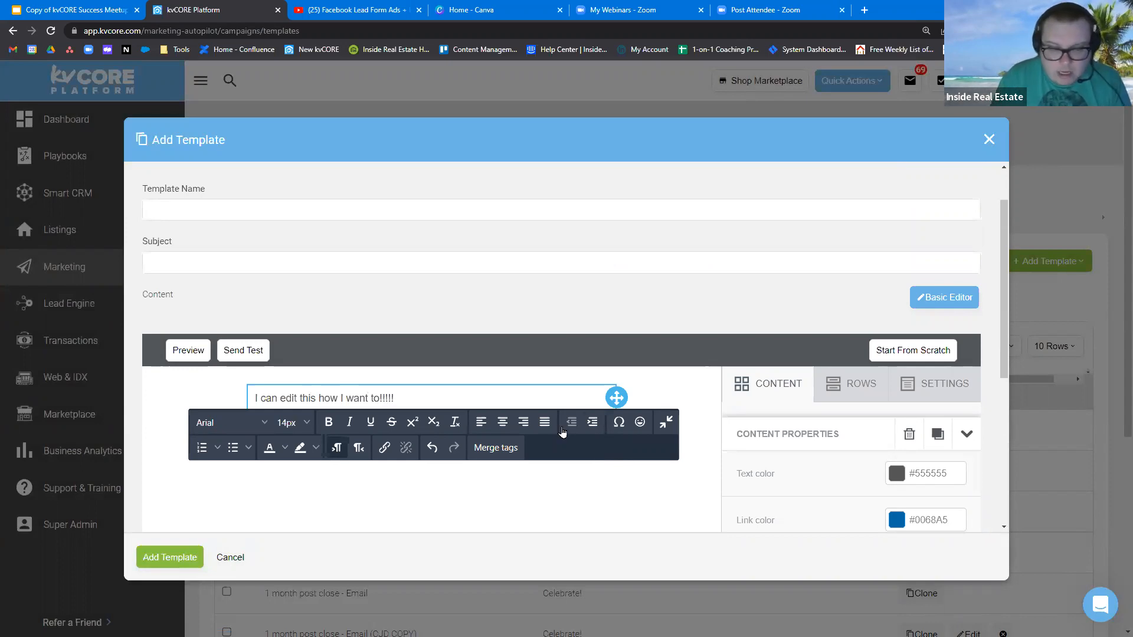
Format the sentence in the Georgia font and make it italic
left_click_drag(413, 397, 252, 399)
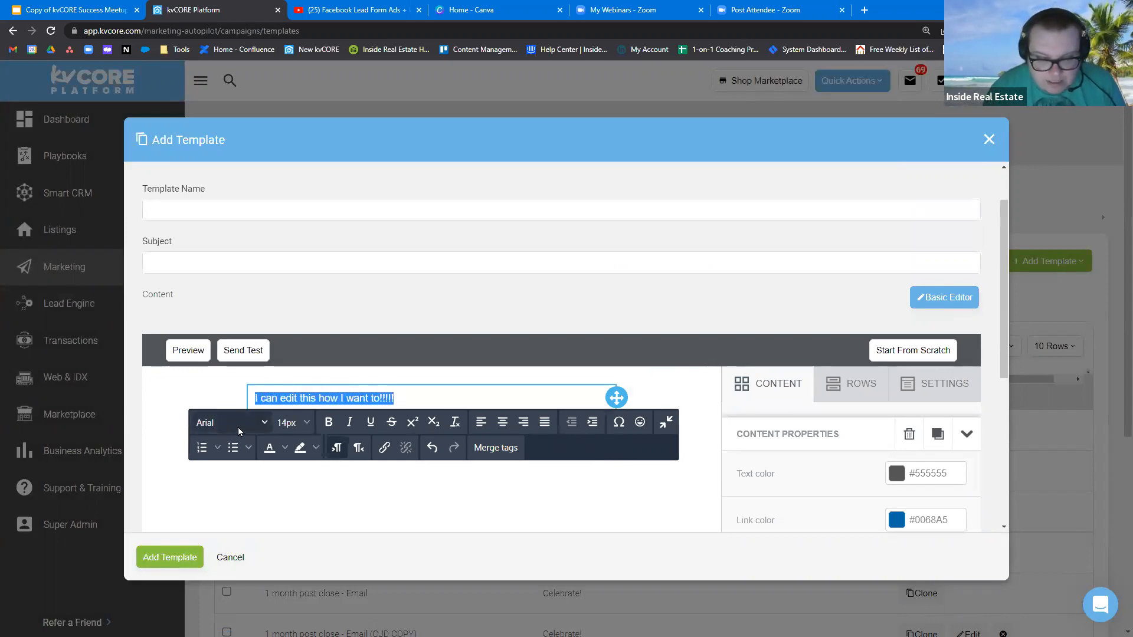
left_click(253, 423)
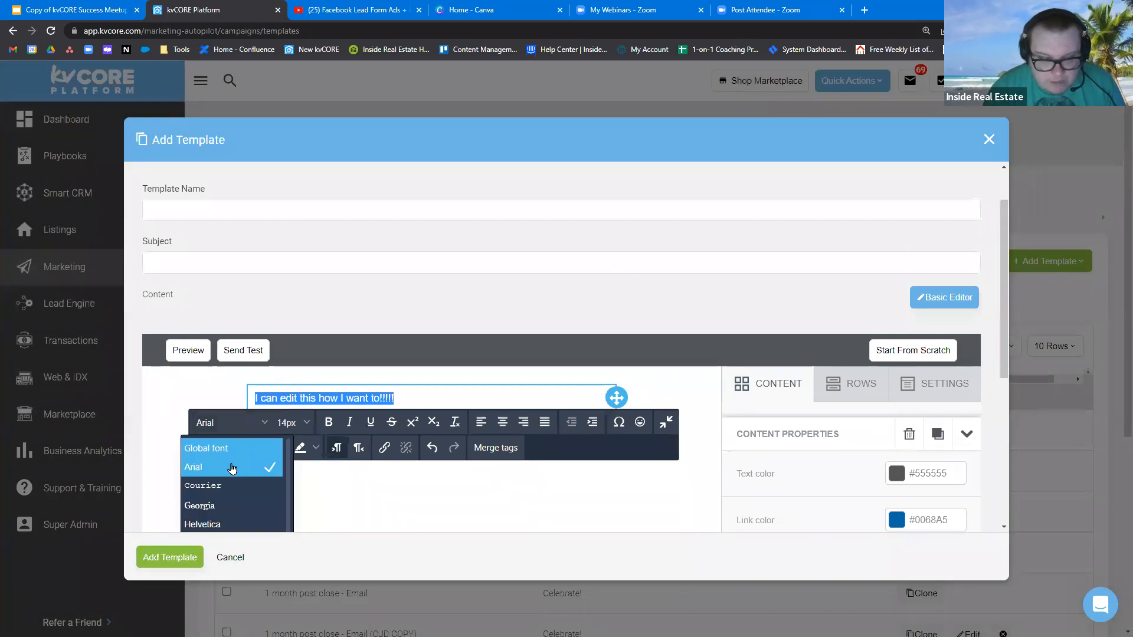
left_click(230, 506)
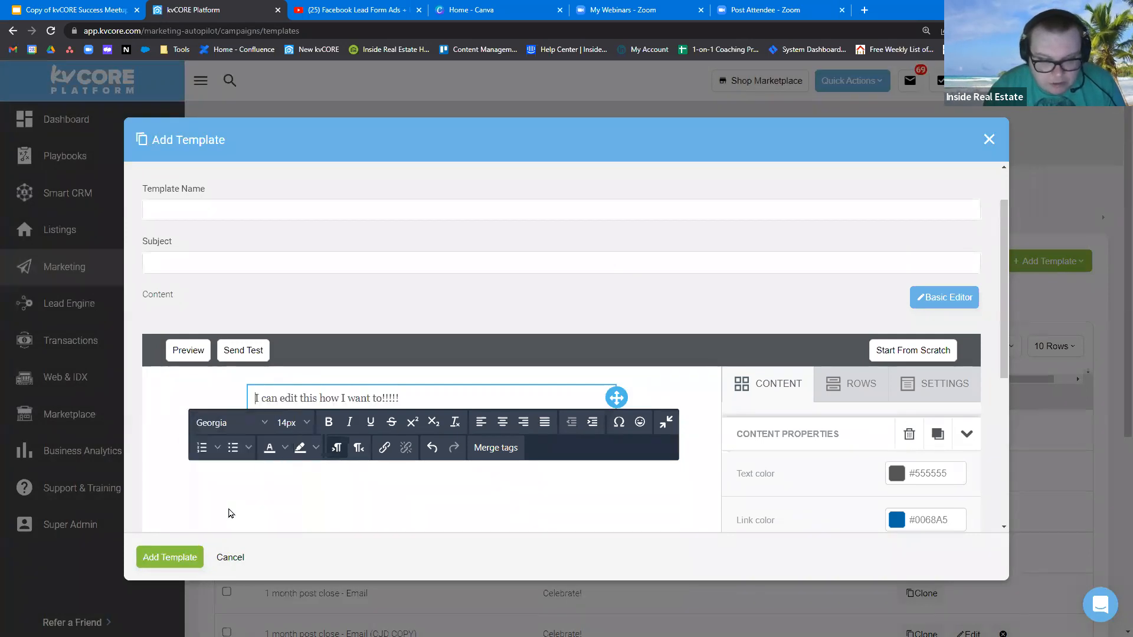
left_click(422, 396)
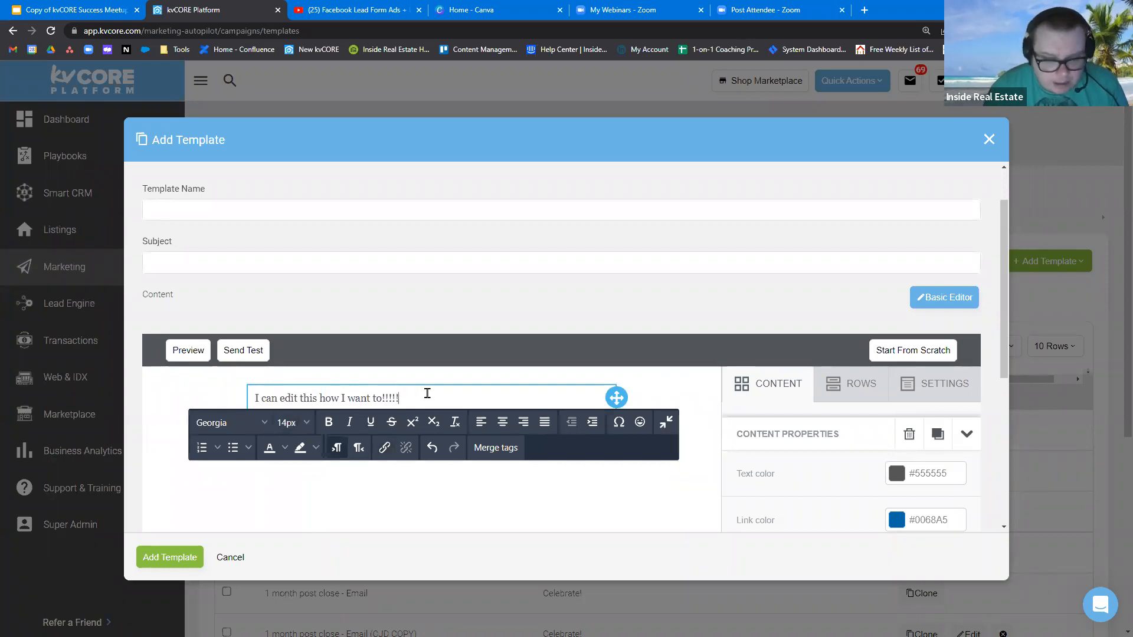
left_click_drag(399, 397, 227, 390)
left_click(349, 422)
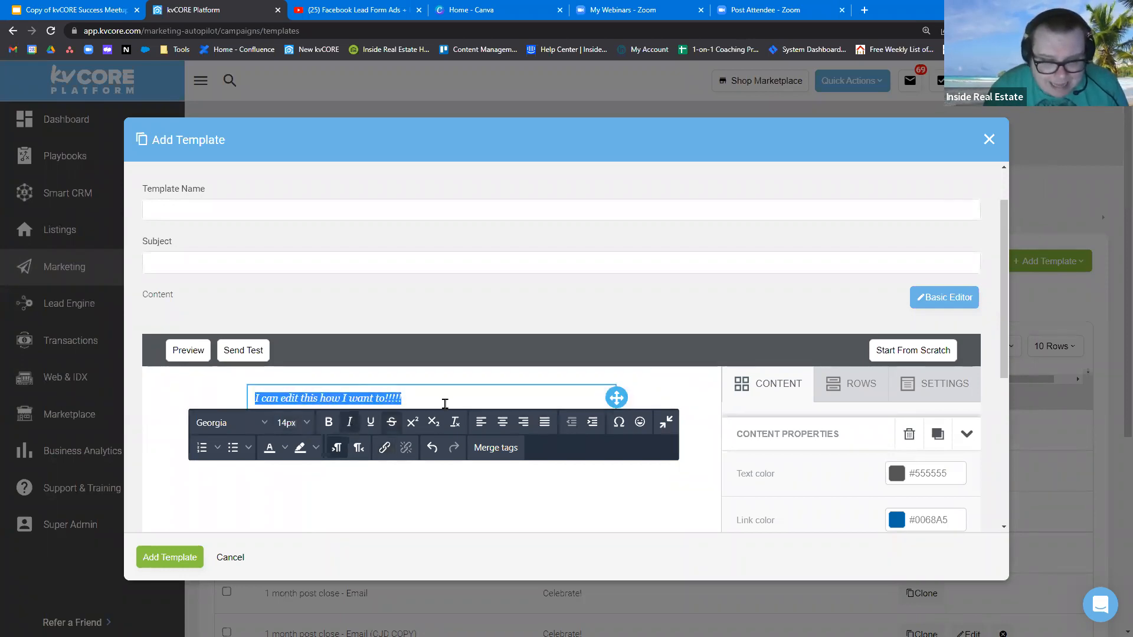
left_click(447, 400)
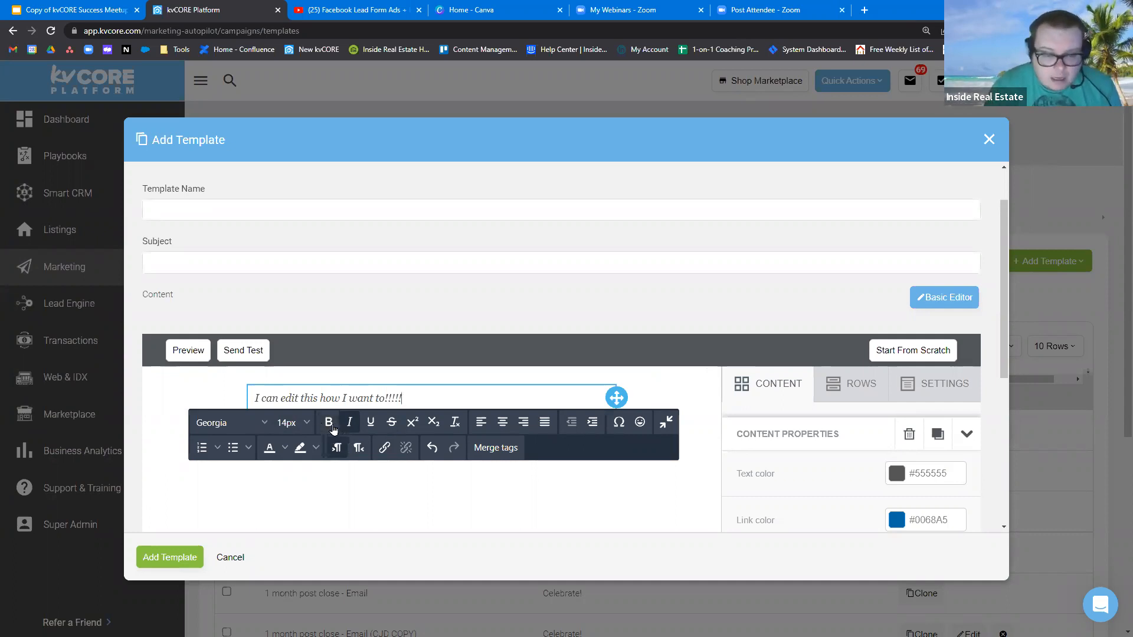
left_click_drag(254, 399, 342, 415)
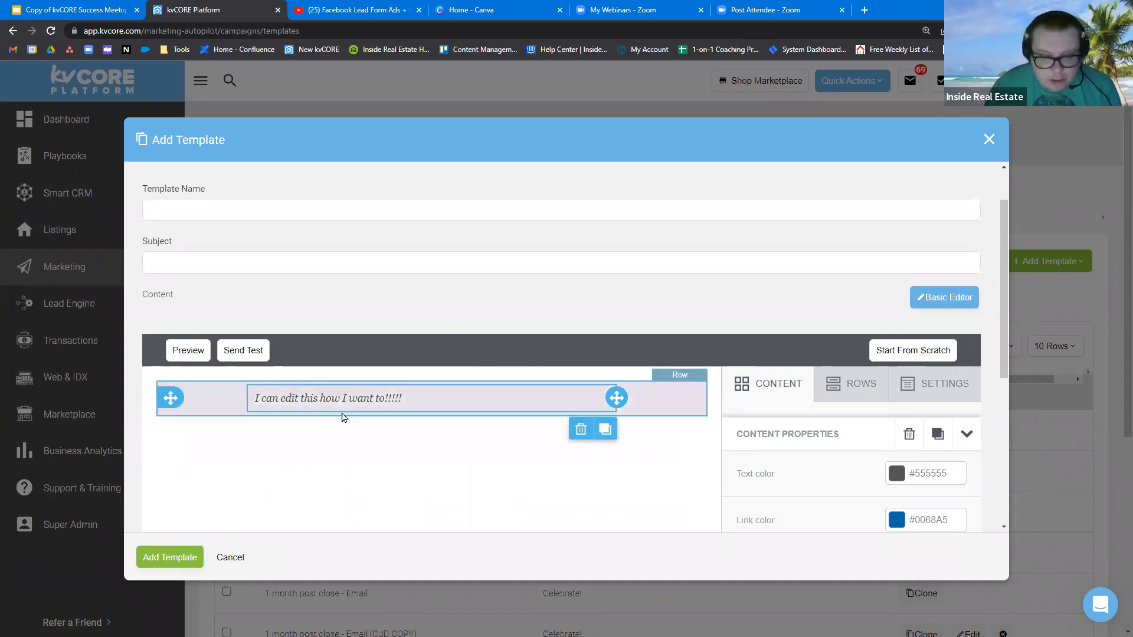
Write 'Hi' followed by the {first_name} merge tag, then start a new line
left_click(298, 399)
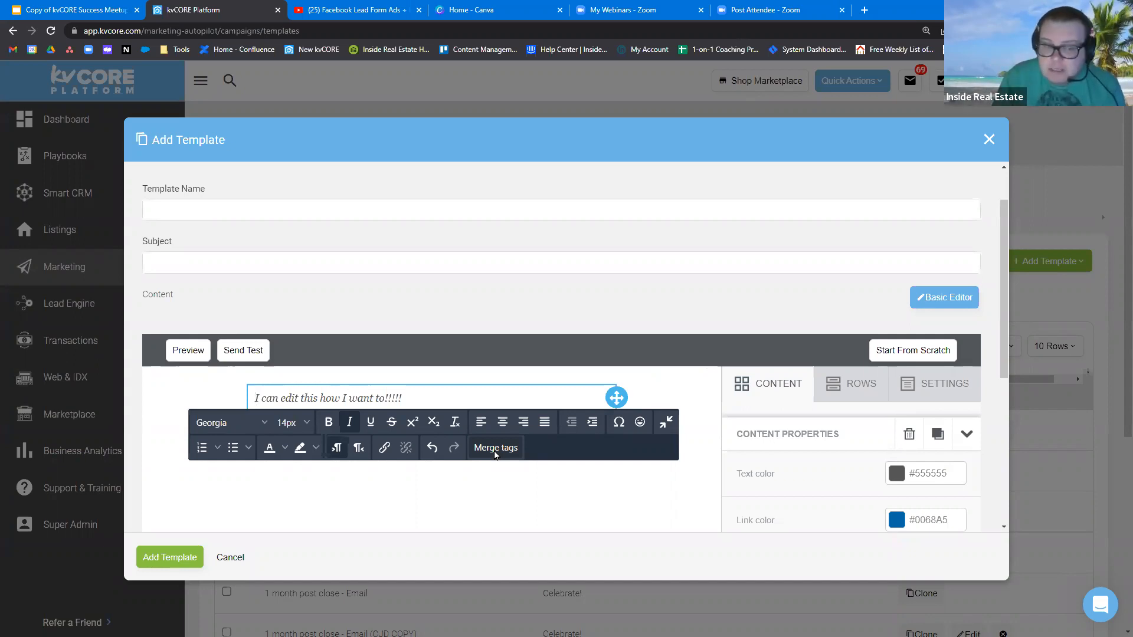
type("Hi")
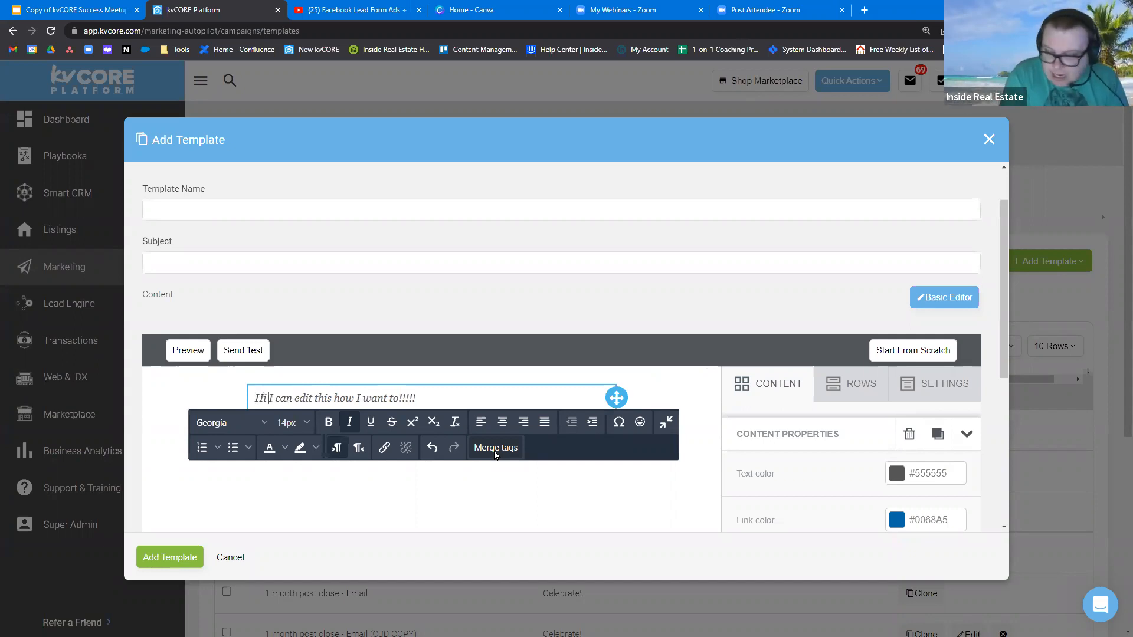
left_click(494, 449)
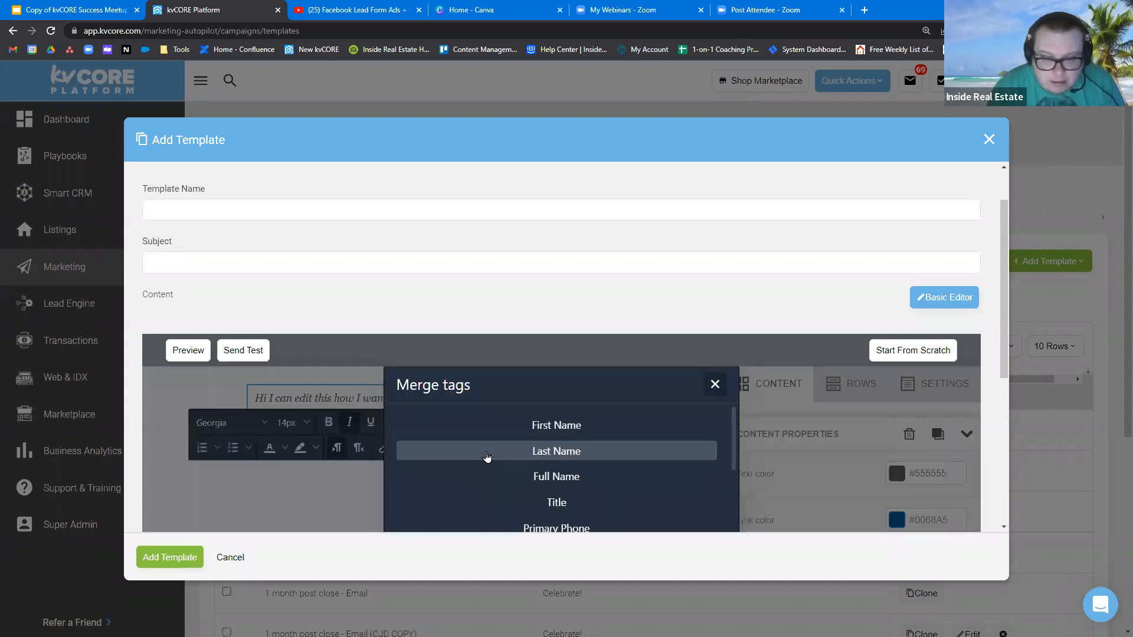
left_click(548, 437)
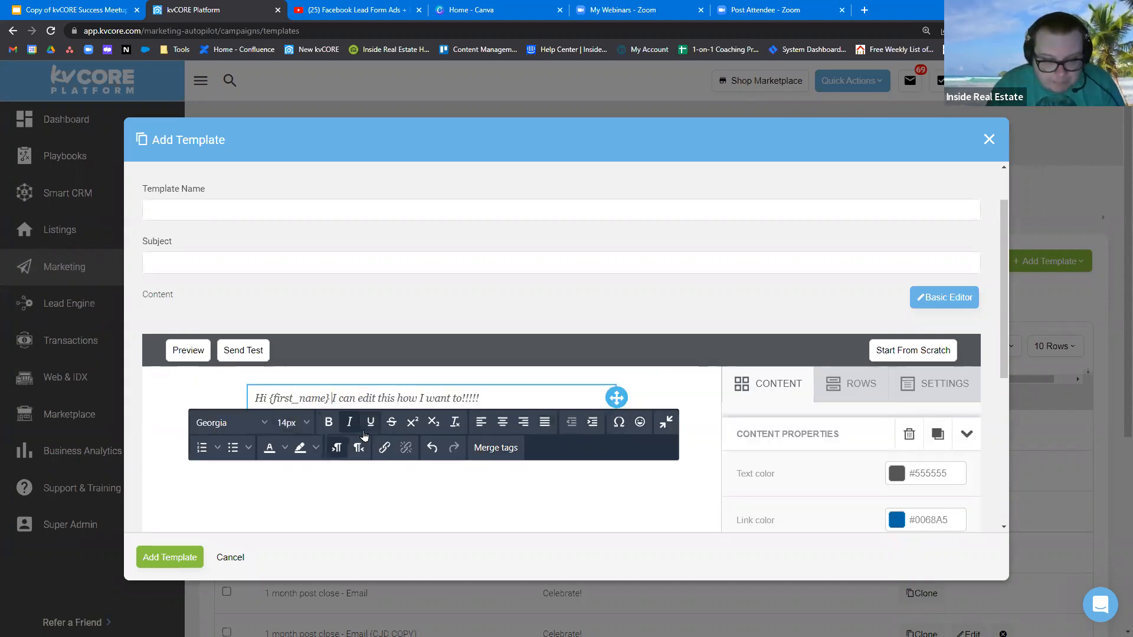
left_click_drag(492, 397, 330, 398)
left_click(512, 409)
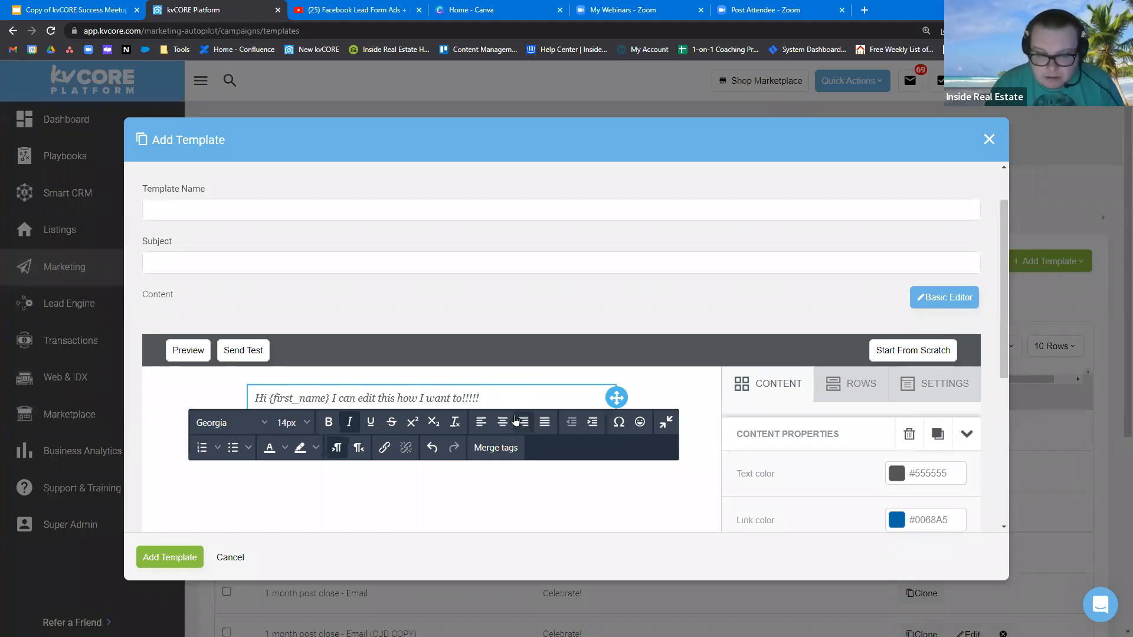
key("Return")
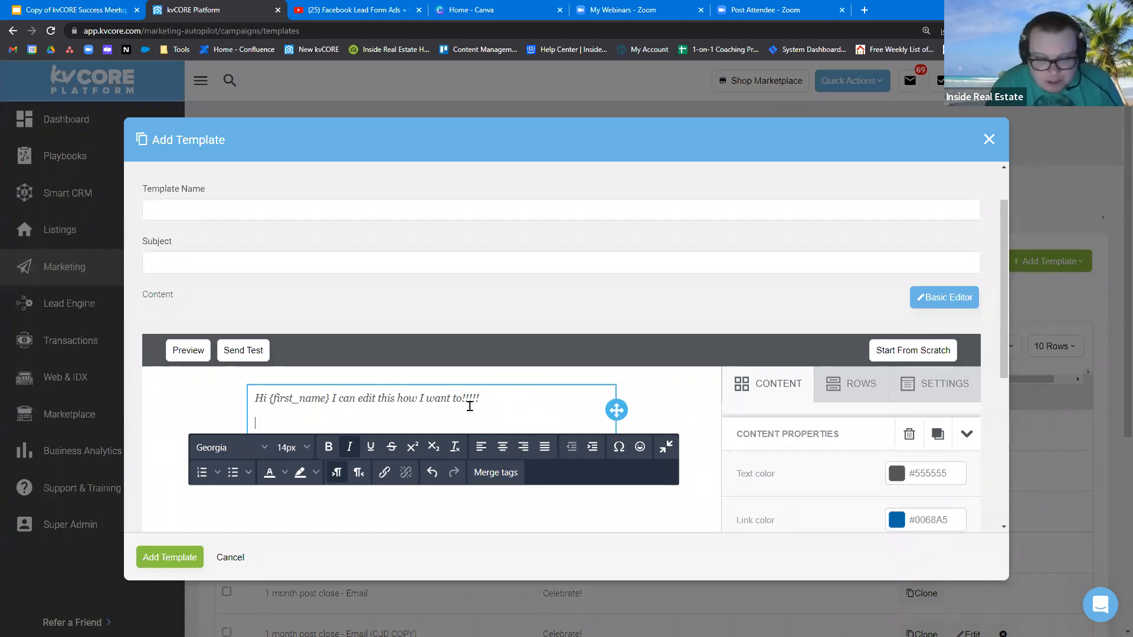
Insert the {listing_address_street} merge tag on the new line
scroll(472, 406, "down", 2)
left_click(512, 360)
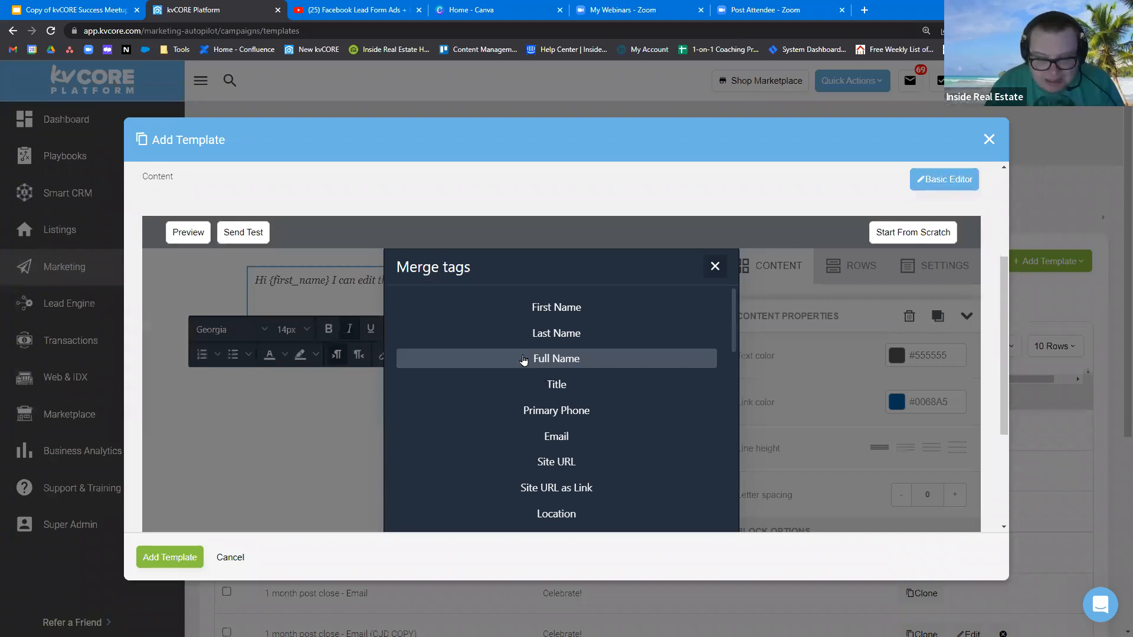
scroll(651, 357, "down", 3)
scroll(651, 354, "down", 3)
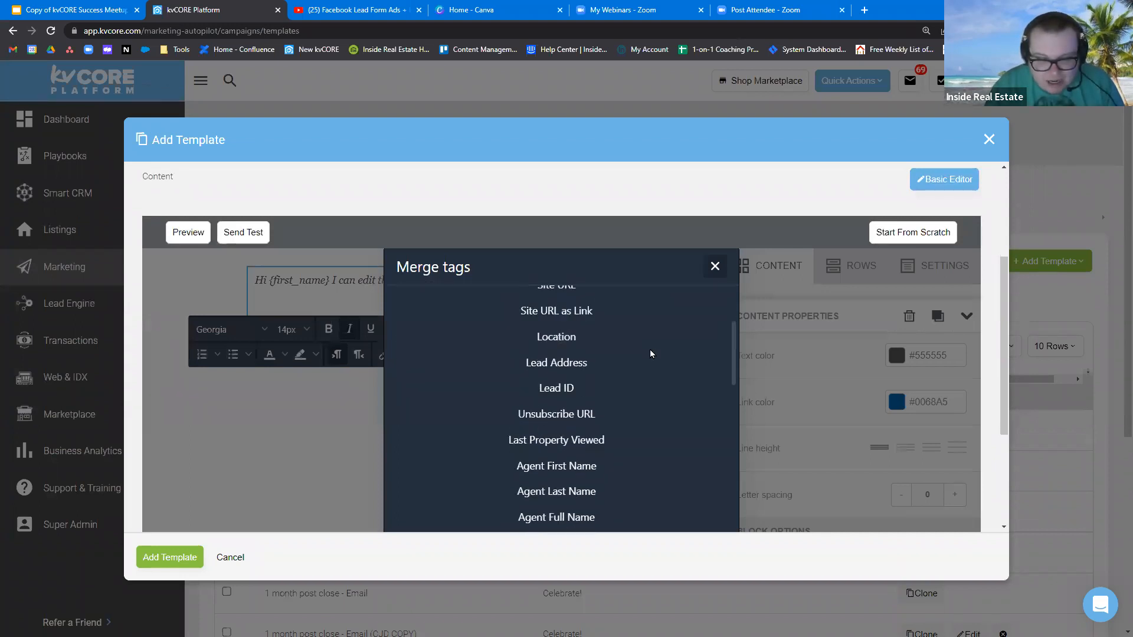
scroll(622, 381, "down", 5)
scroll(623, 381, "down", 6)
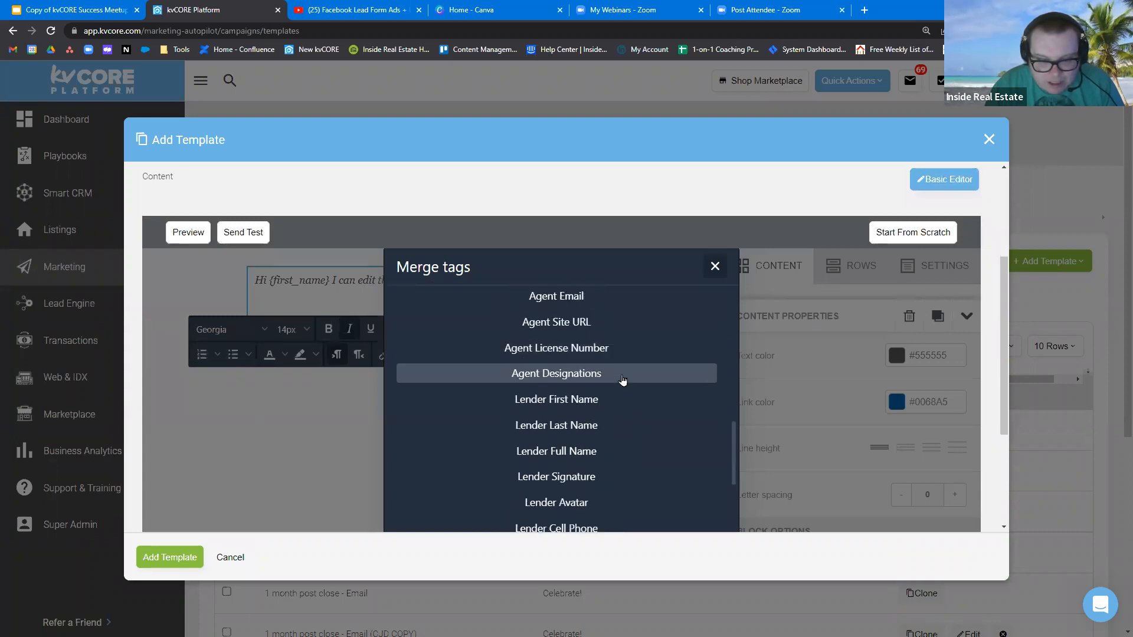
scroll(623, 380, "down", 8)
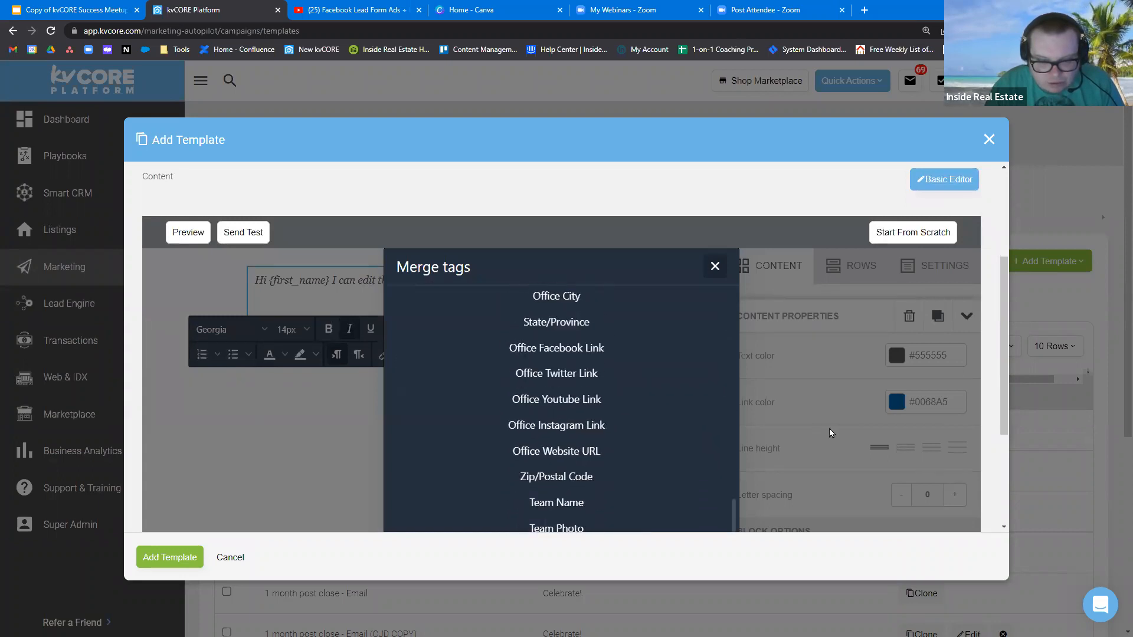
scroll(695, 390, "down", 5)
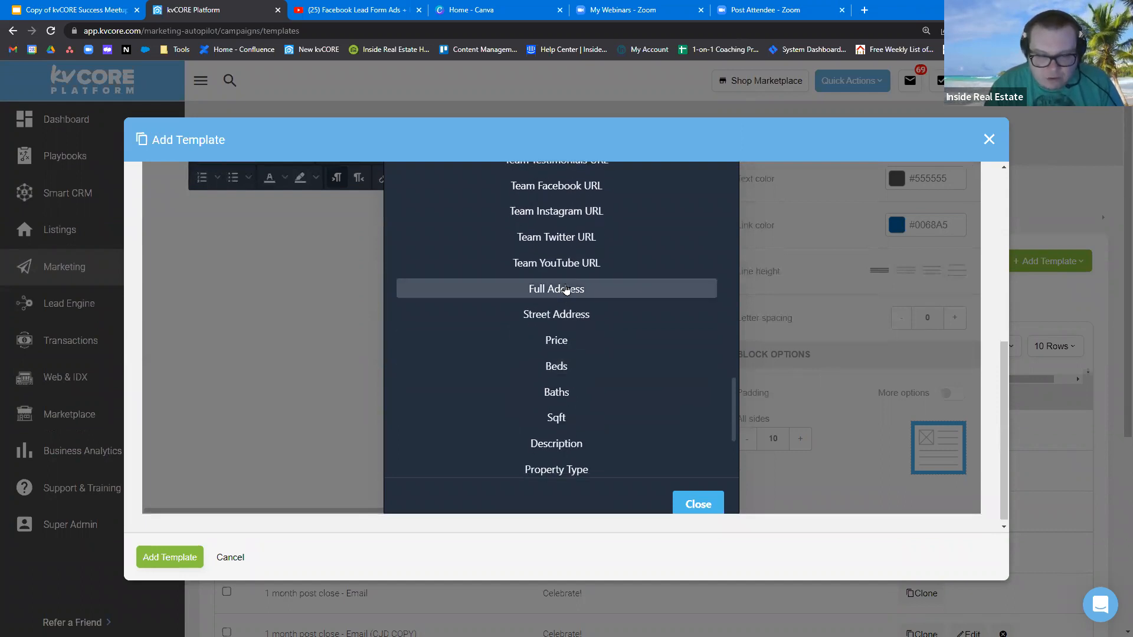
left_click(562, 348)
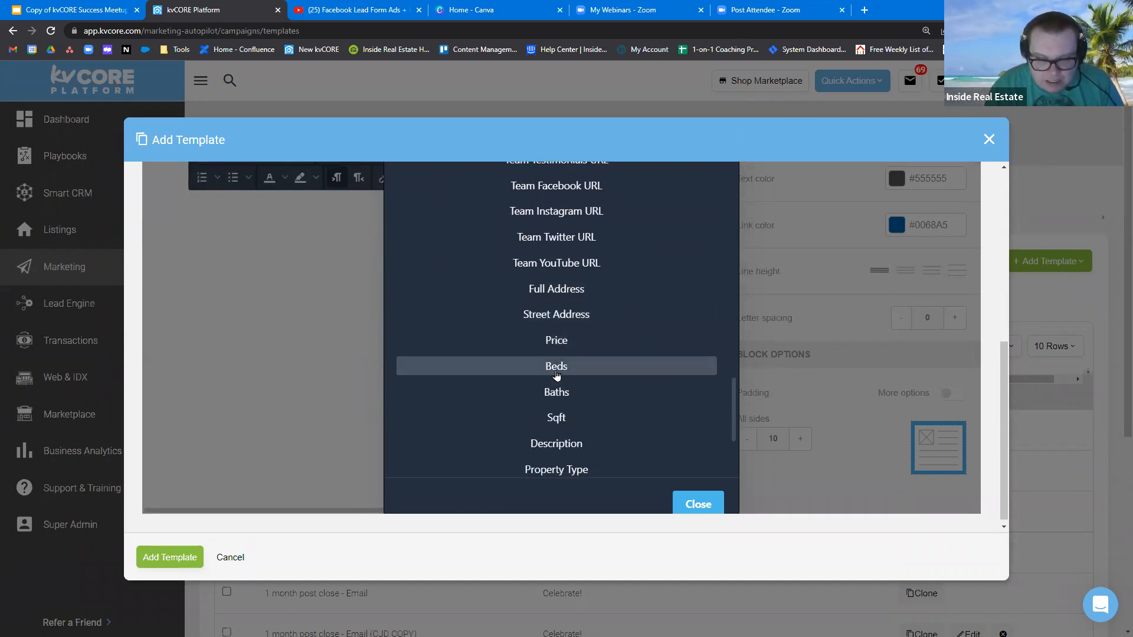
scroll(576, 411, "down", 3)
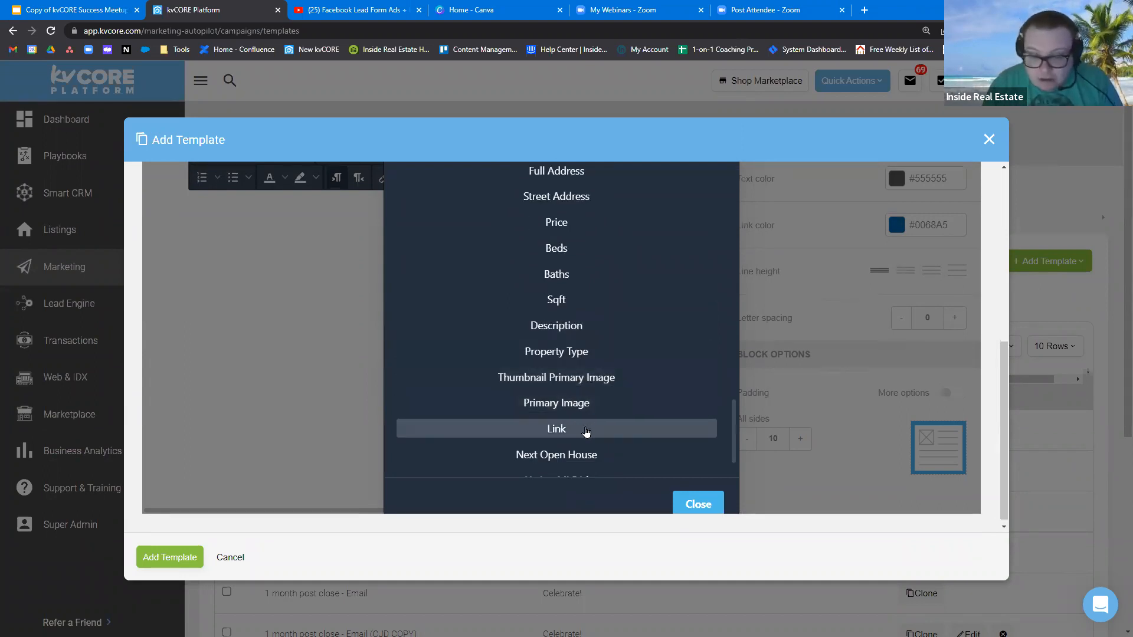
scroll(632, 435, "down", 2)
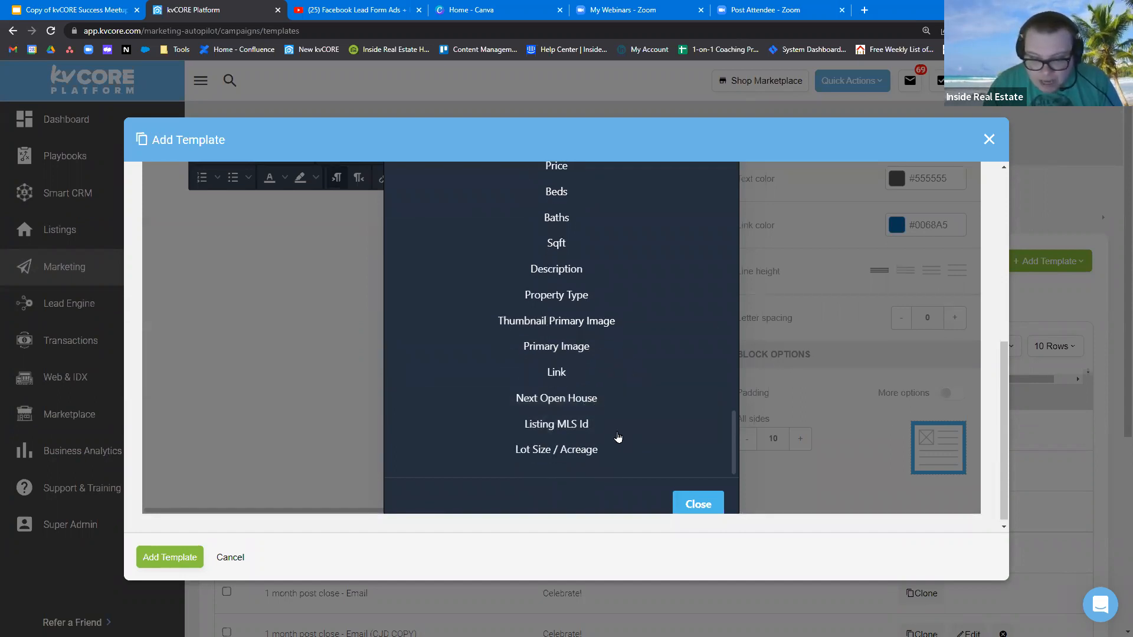
scroll(556, 334, "up", 4)
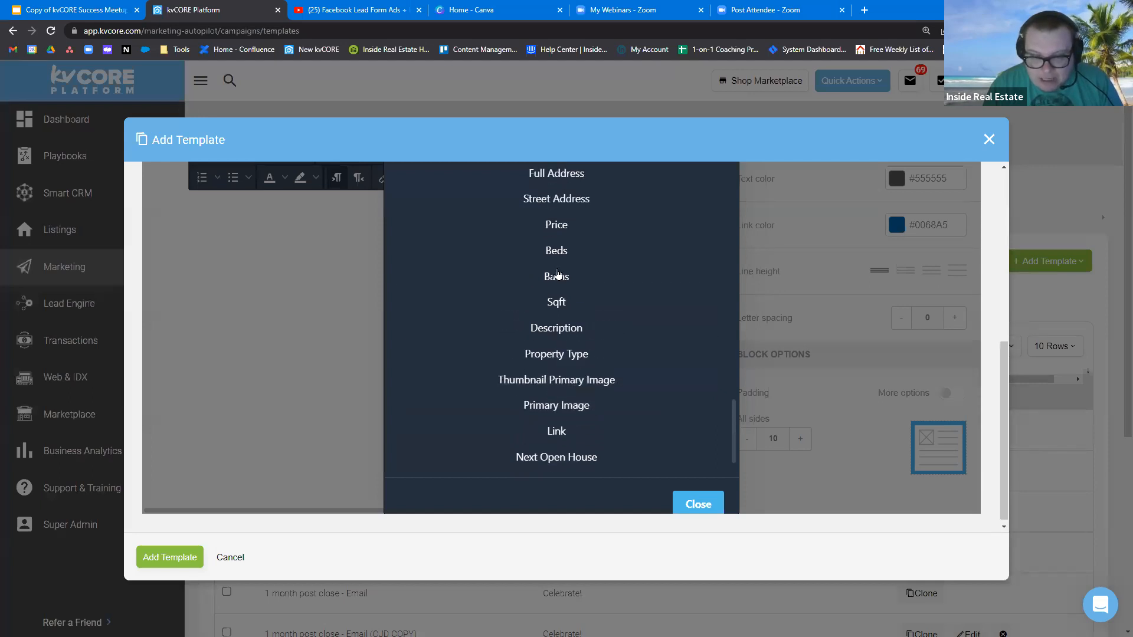
scroll(572, 360, "down", 4)
scroll(557, 425, "up", 4)
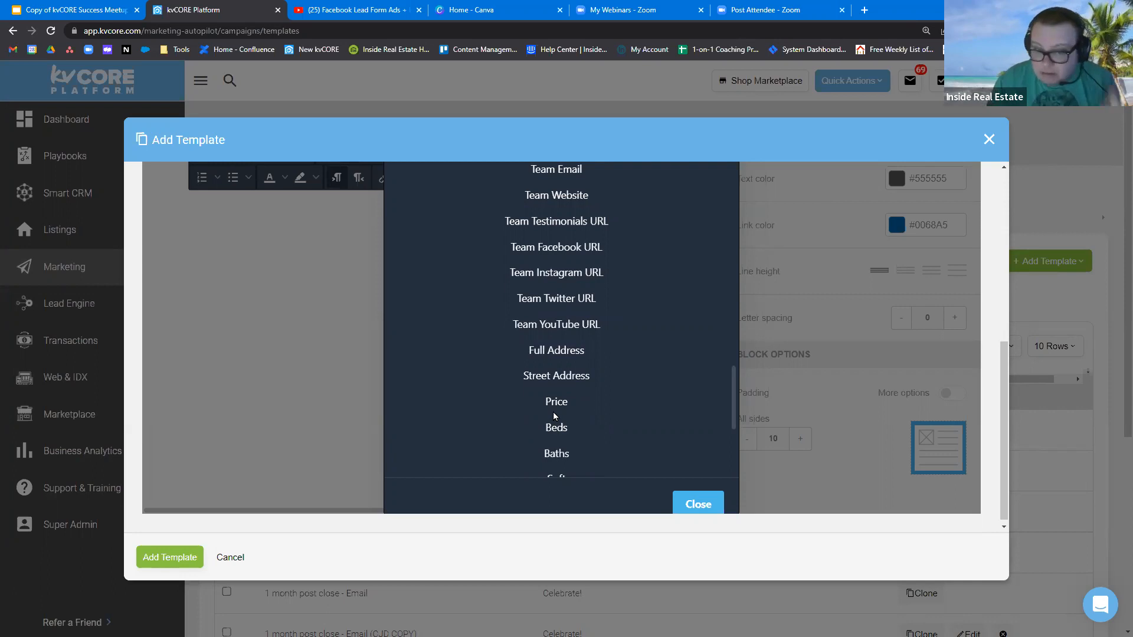
left_click(556, 376)
scroll(569, 385, "up", 4)
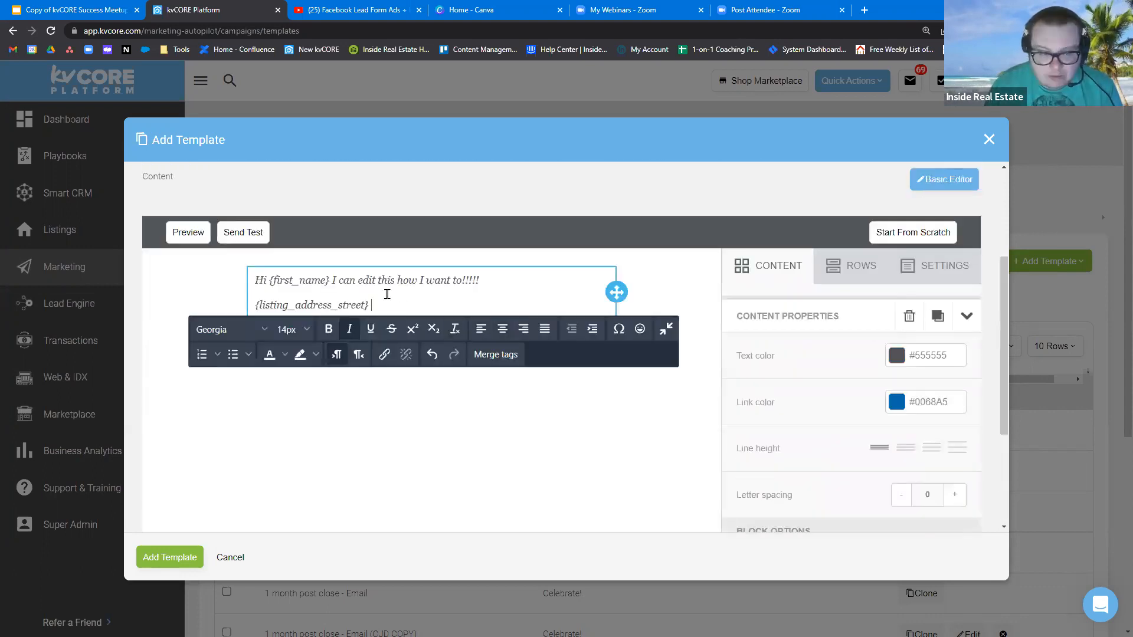
Add the {listing_link} merge tag on a new line after the street address tag
left_click(403, 353)
key("Return")
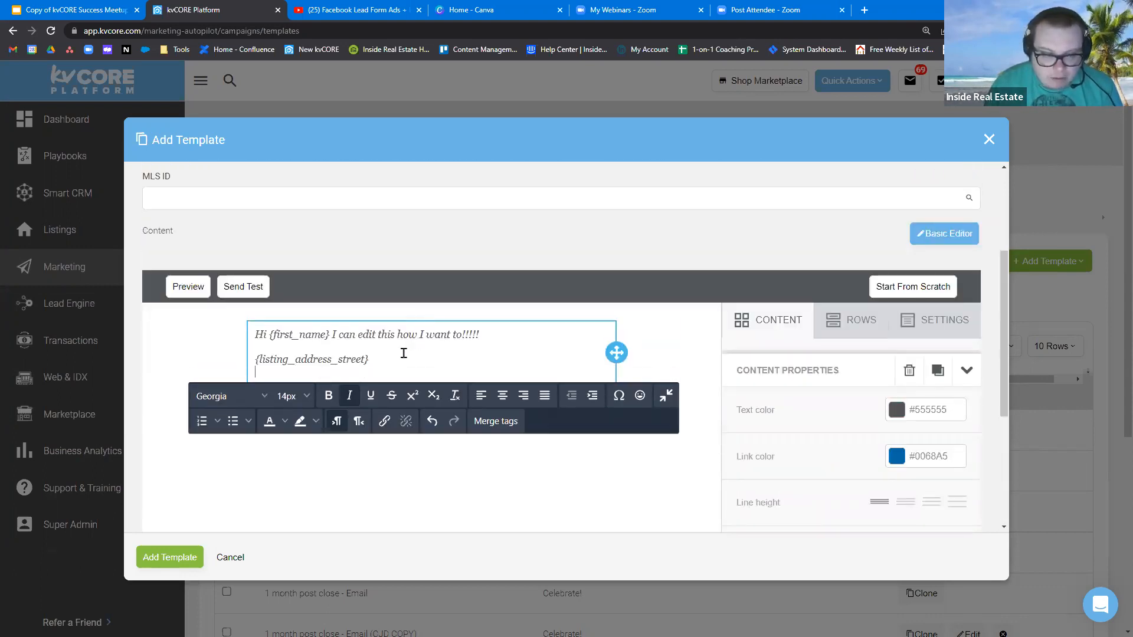
left_click(503, 436)
scroll(629, 412, "down", 10)
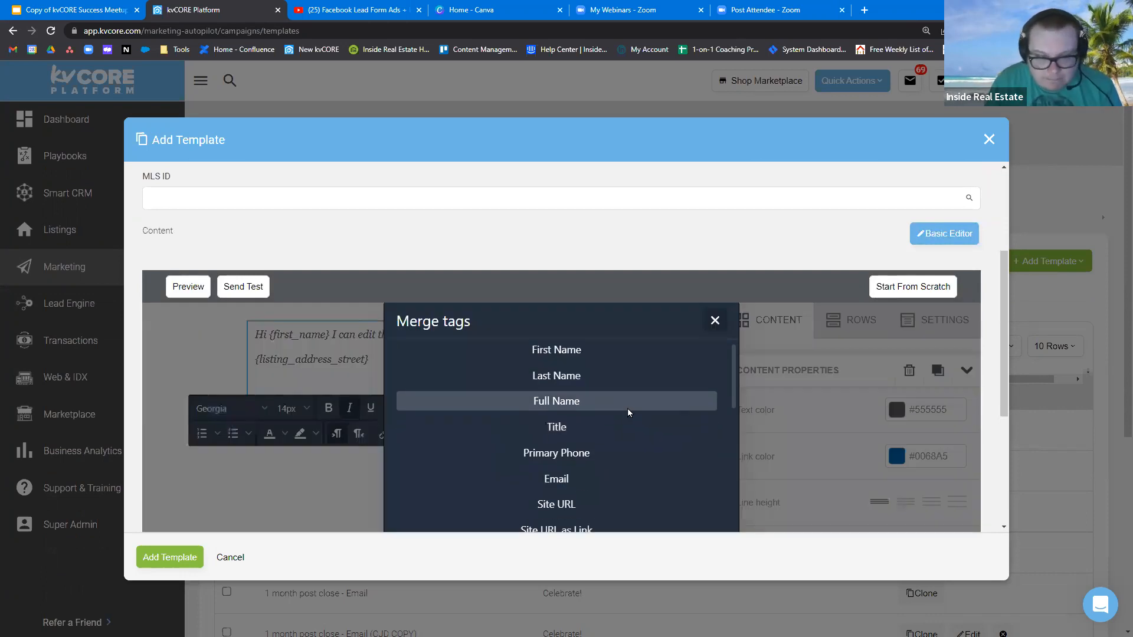
scroll(649, 387, "down", 2)
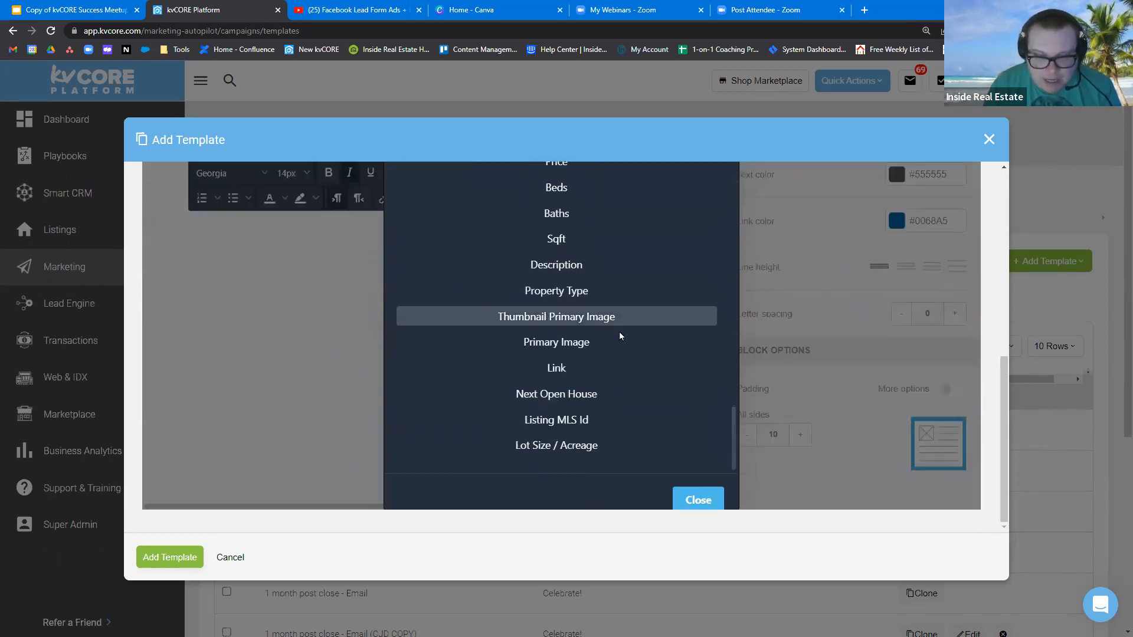
left_click(594, 369)
scroll(395, 401, "up", 5)
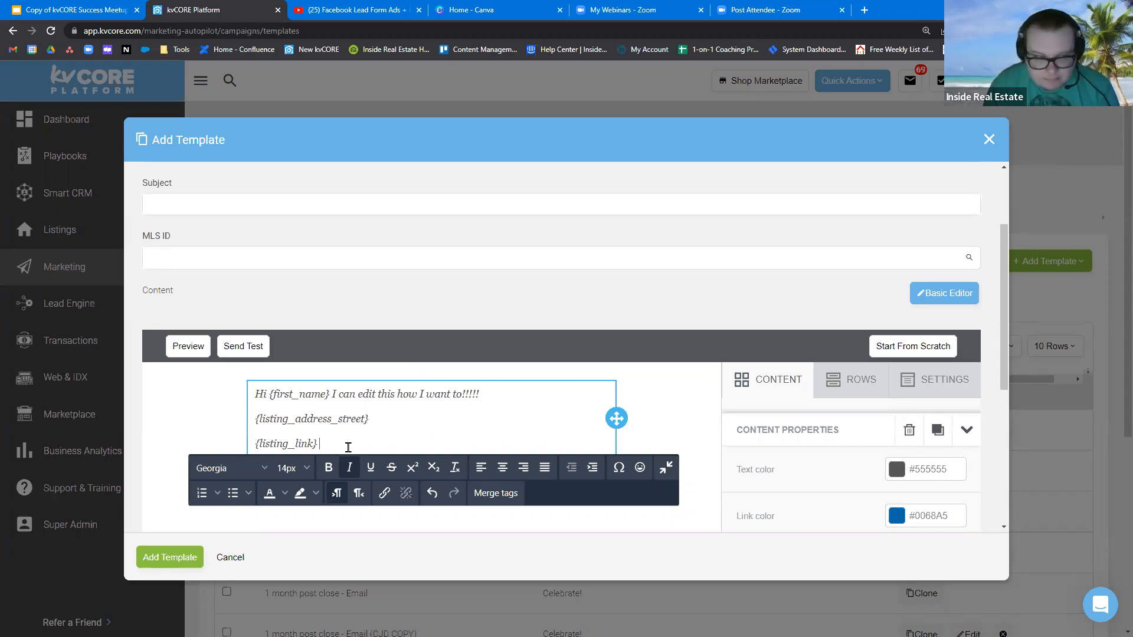
Remove the extra blank line left below the listing link tag
key("Return")
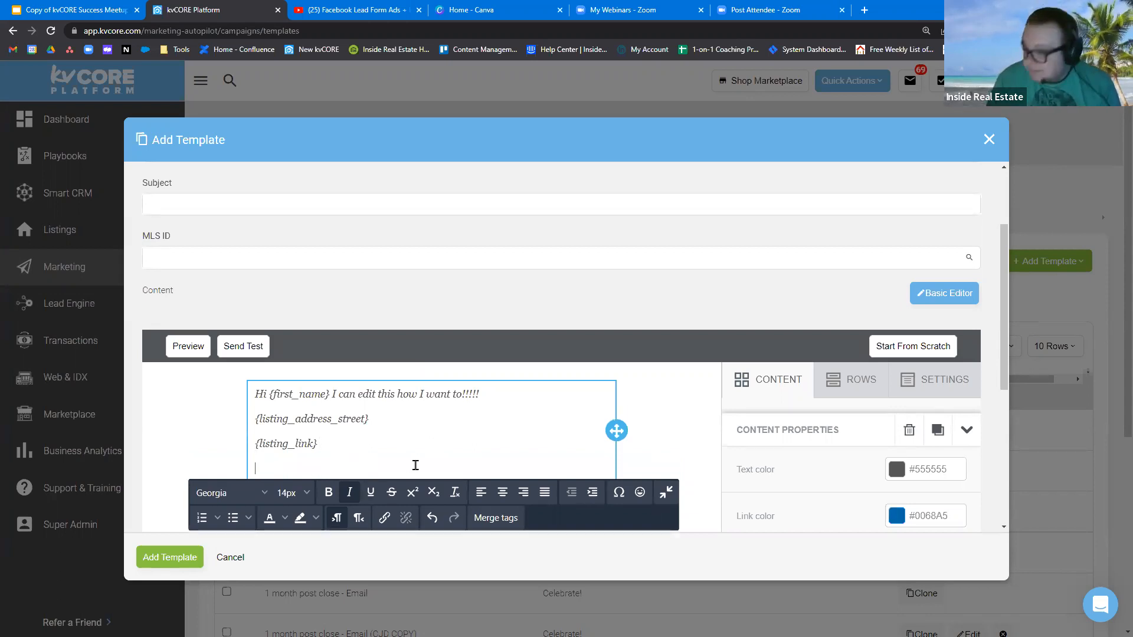
scroll(361, 443, "up", 1)
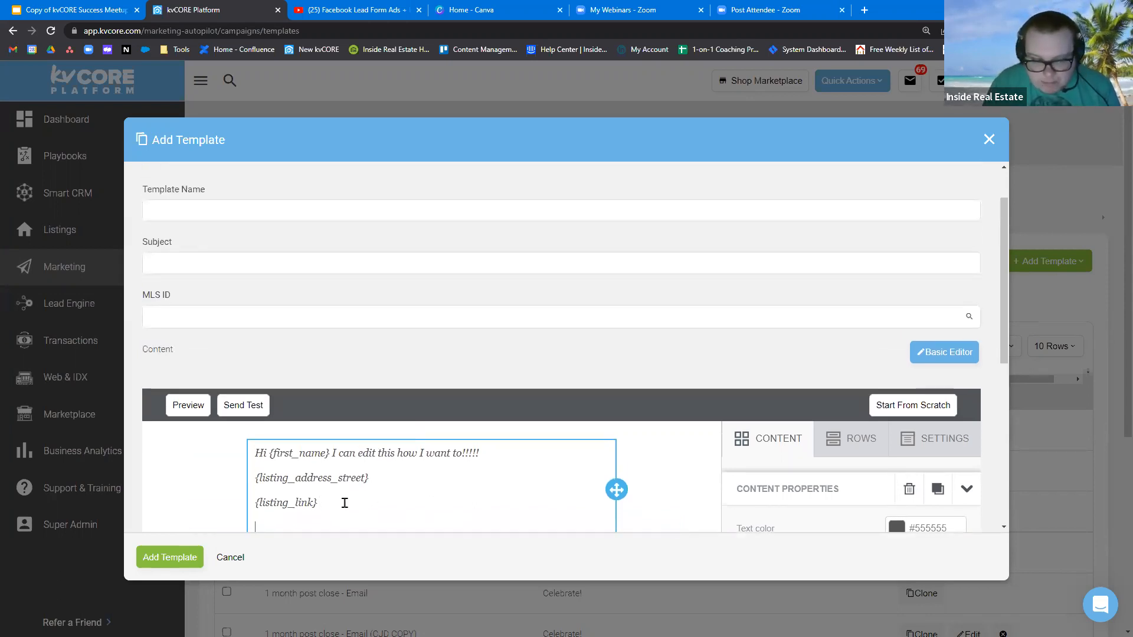
left_click(699, 470)
scroll(685, 519, "down", 3)
left_click(345, 351)
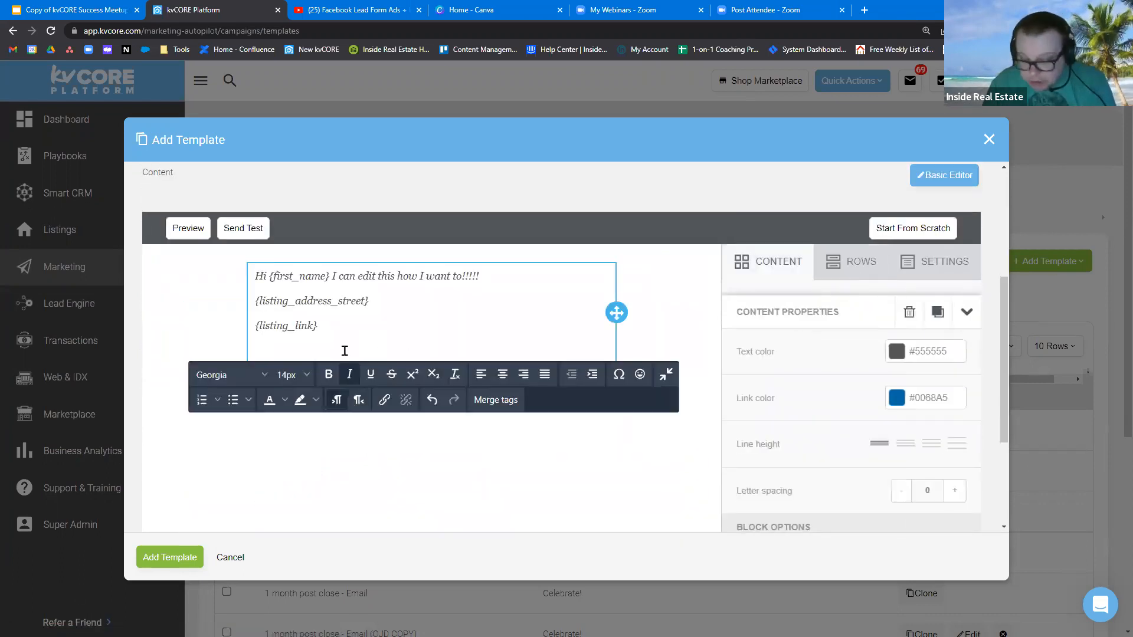
key("BackSpace")
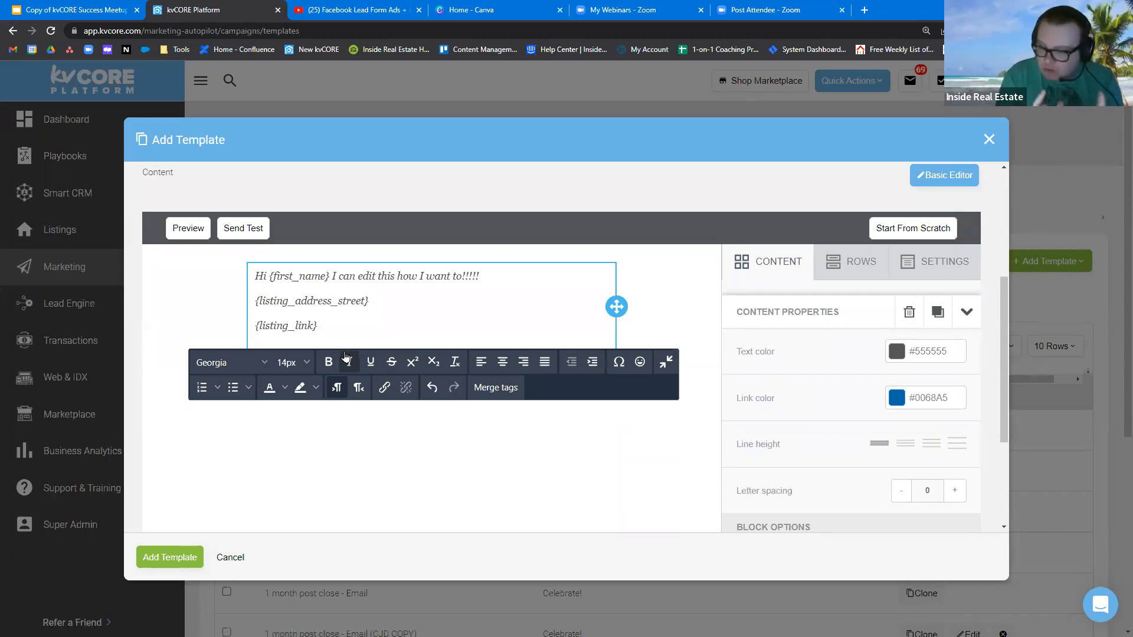
left_click(730, 338)
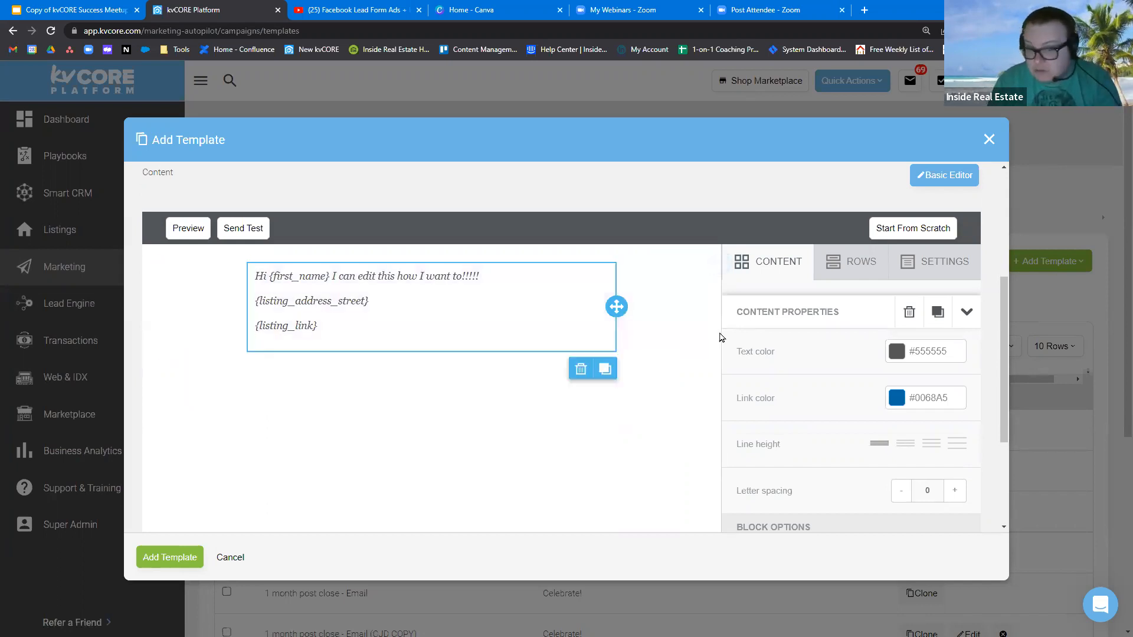
Drag a Divider block in directly beneath the greeting text block
left_click(966, 311)
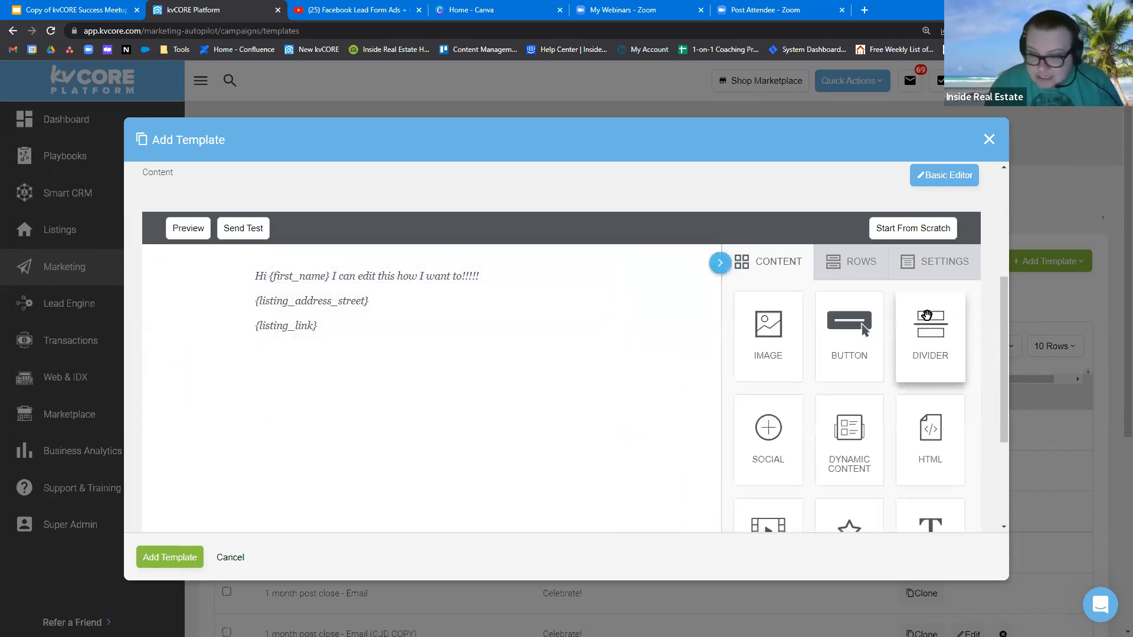
scroll(906, 446, "down", 1)
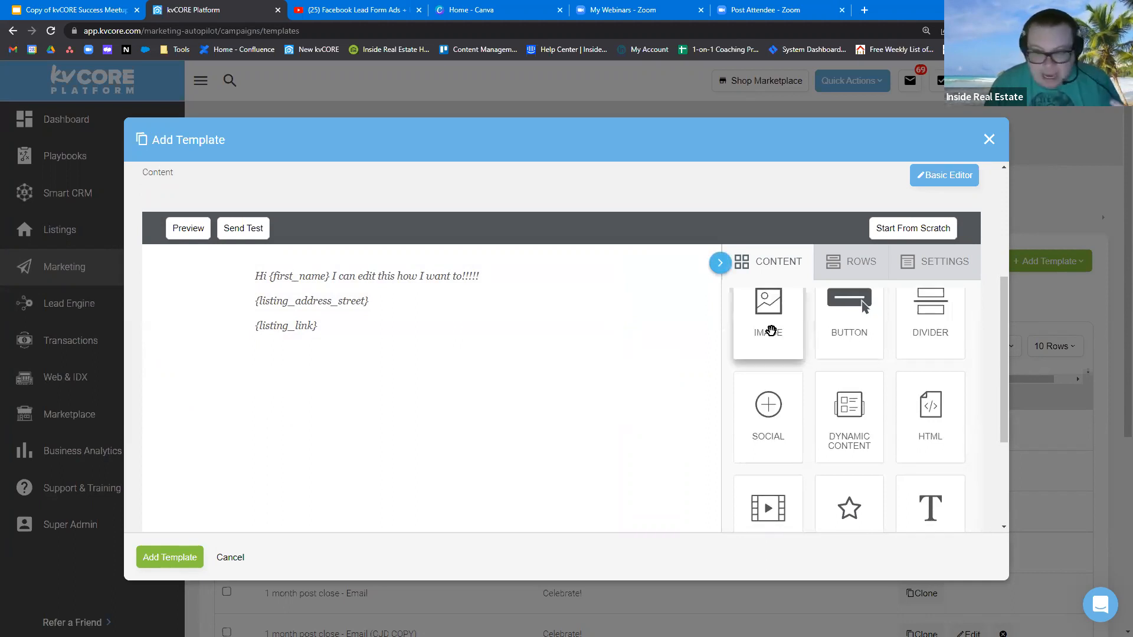
left_click_drag(937, 323, 397, 349)
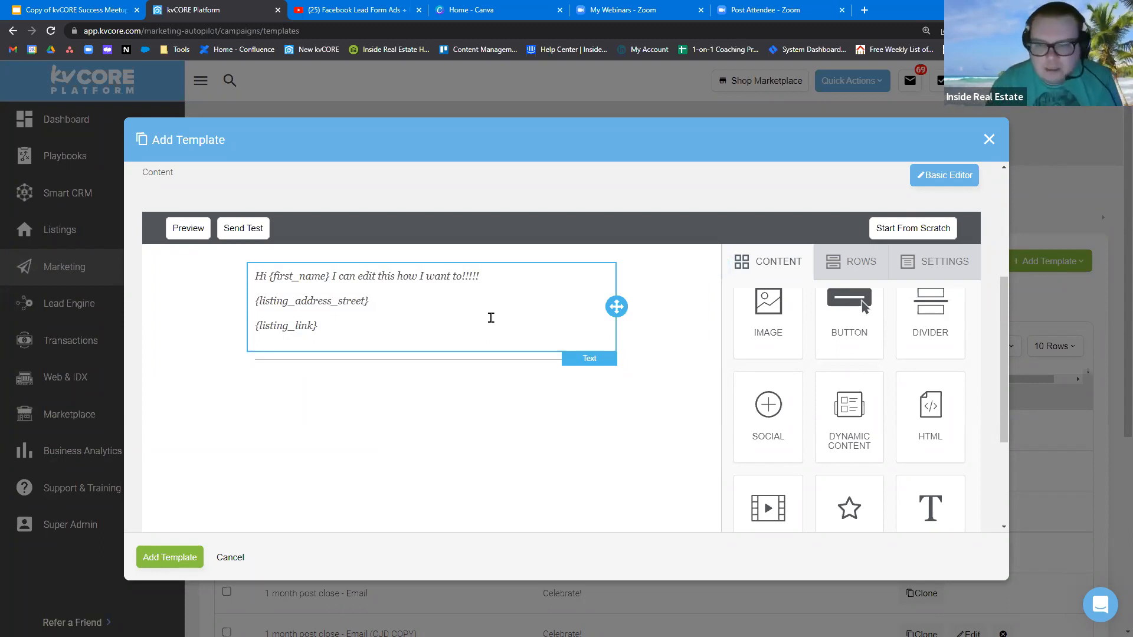
left_click(857, 275)
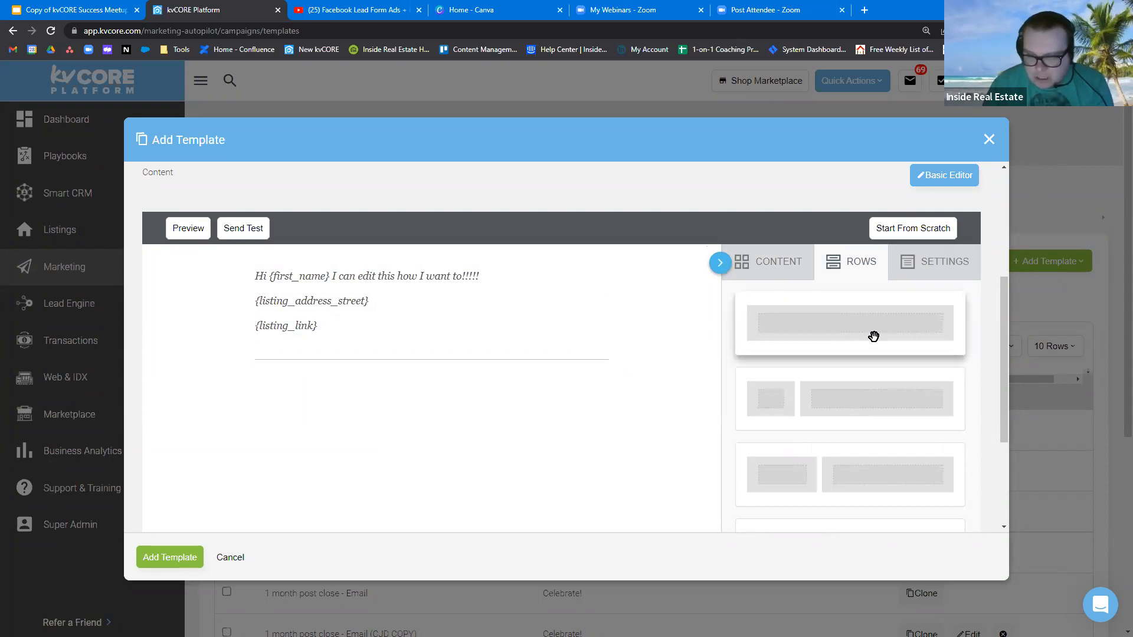
Drop a two-column row layout below the divider
scroll(849, 337, "down", 1)
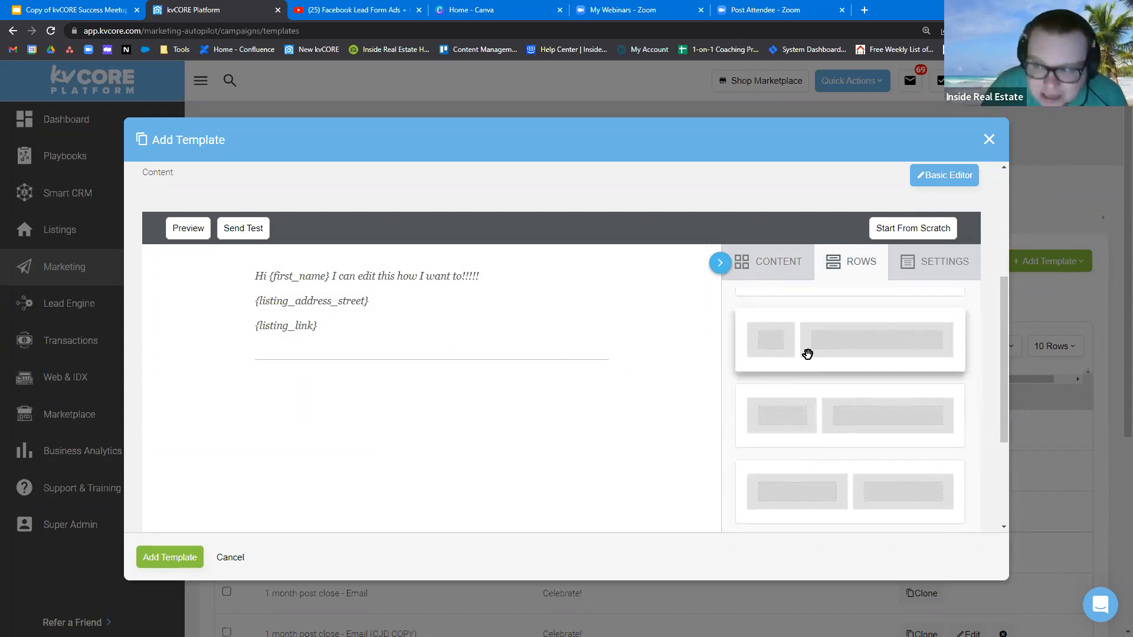
scroll(826, 345, "down", 1)
left_click_drag(835, 353, 348, 369)
scroll(283, 302, "down", 2)
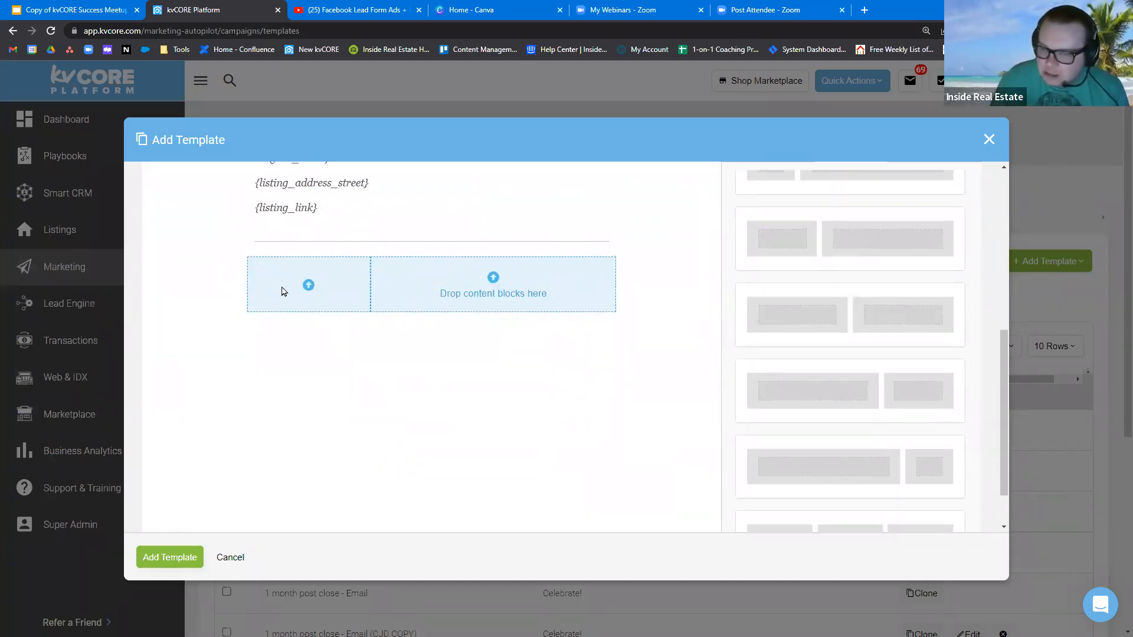
scroll(357, 271, "up", 2)
Center-align the greeting, street address and listing link lines
left_click(337, 341)
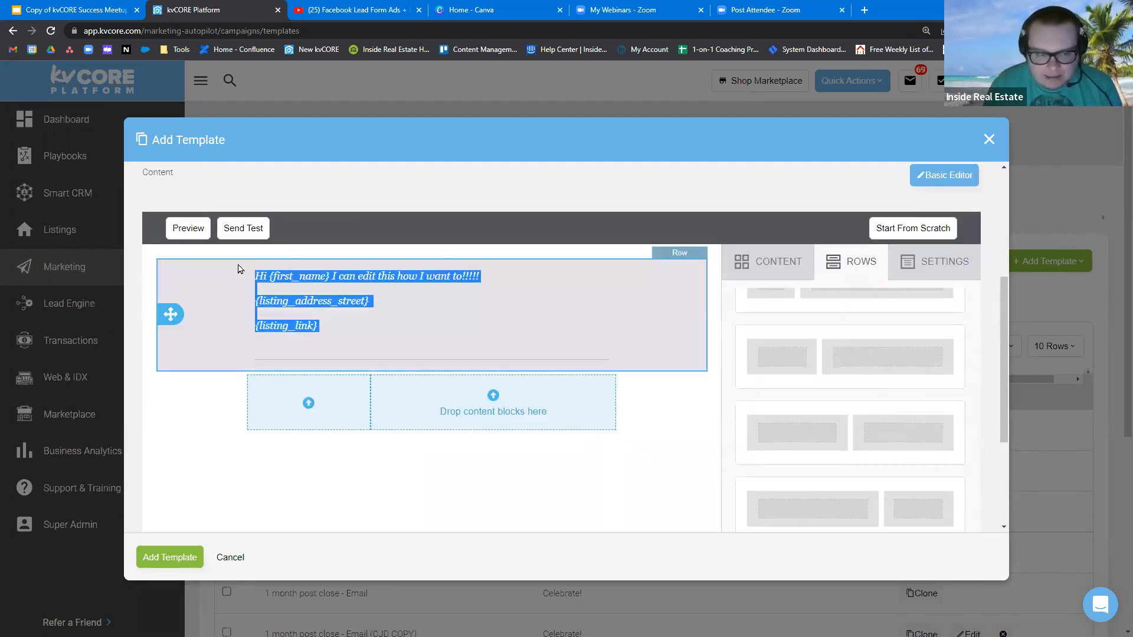
left_click(426, 308)
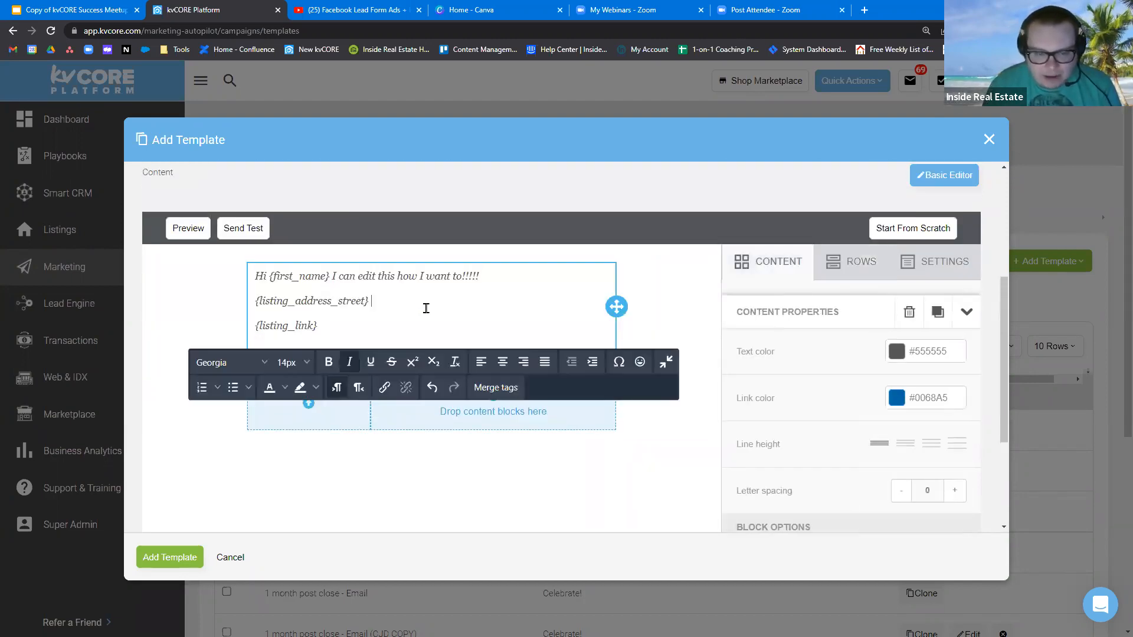
left_click(503, 362)
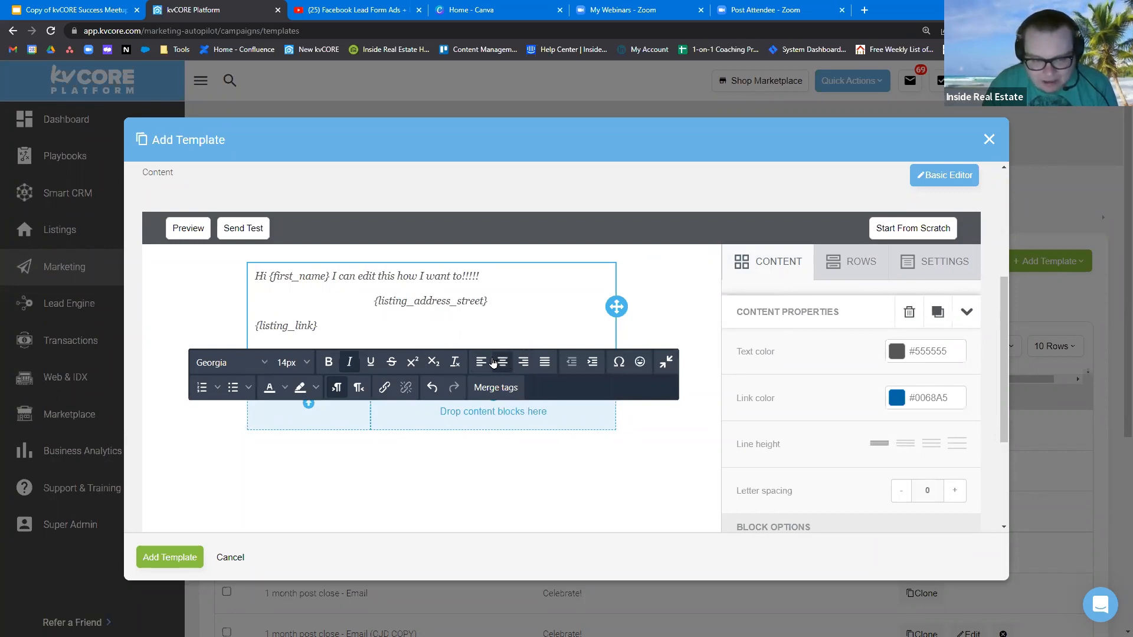
left_click(481, 362)
key("ctrl+a")
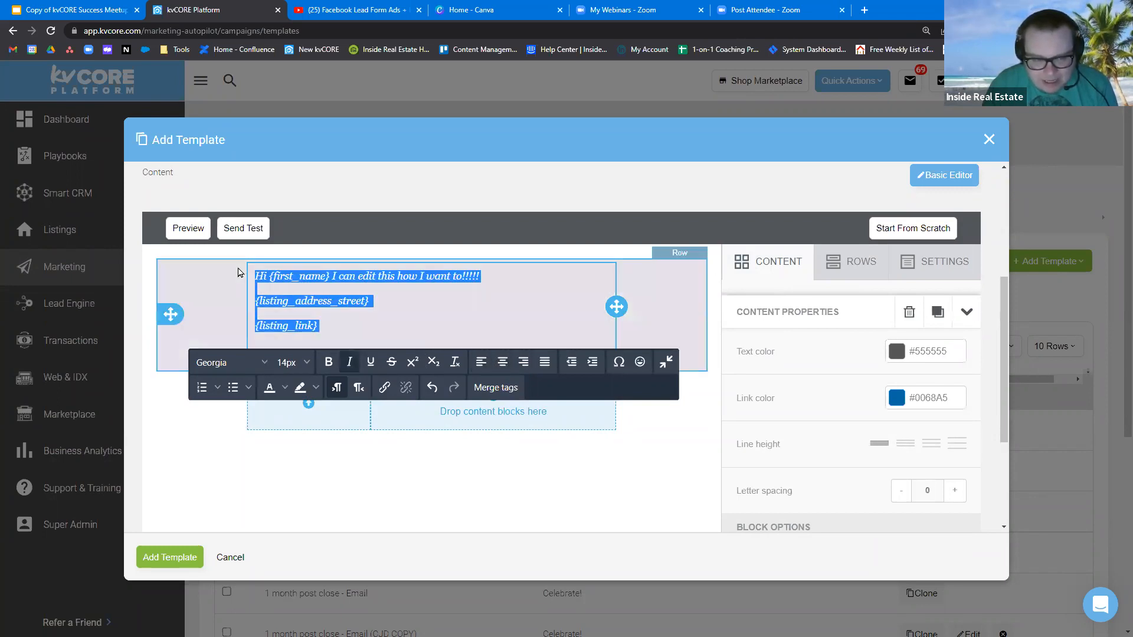
left_click(502, 362)
left_click(564, 317)
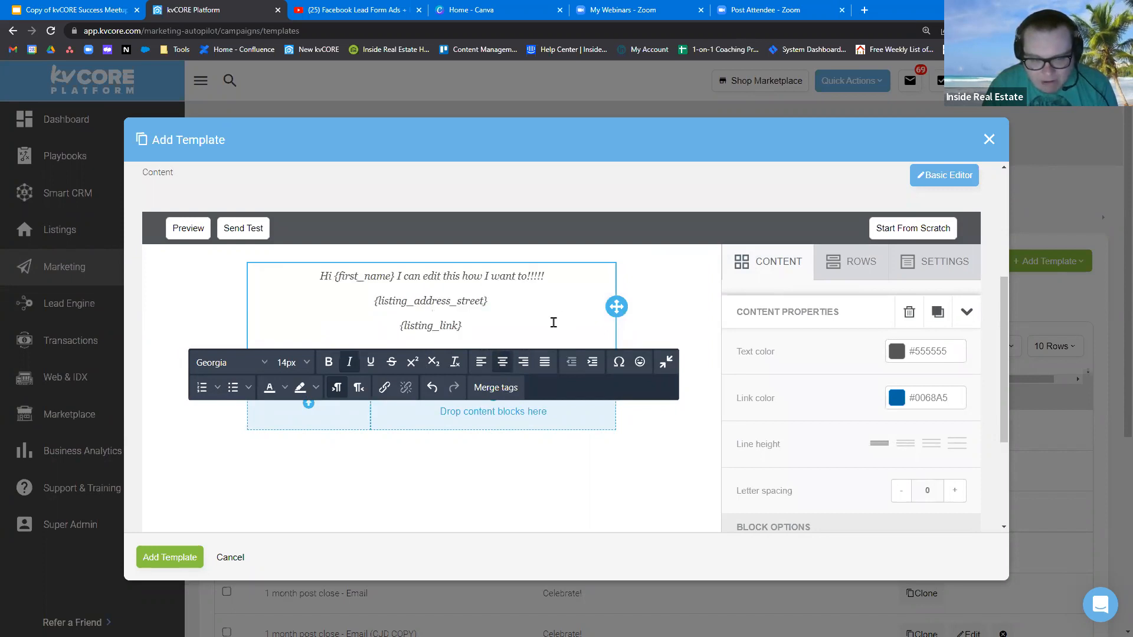
left_click(656, 490)
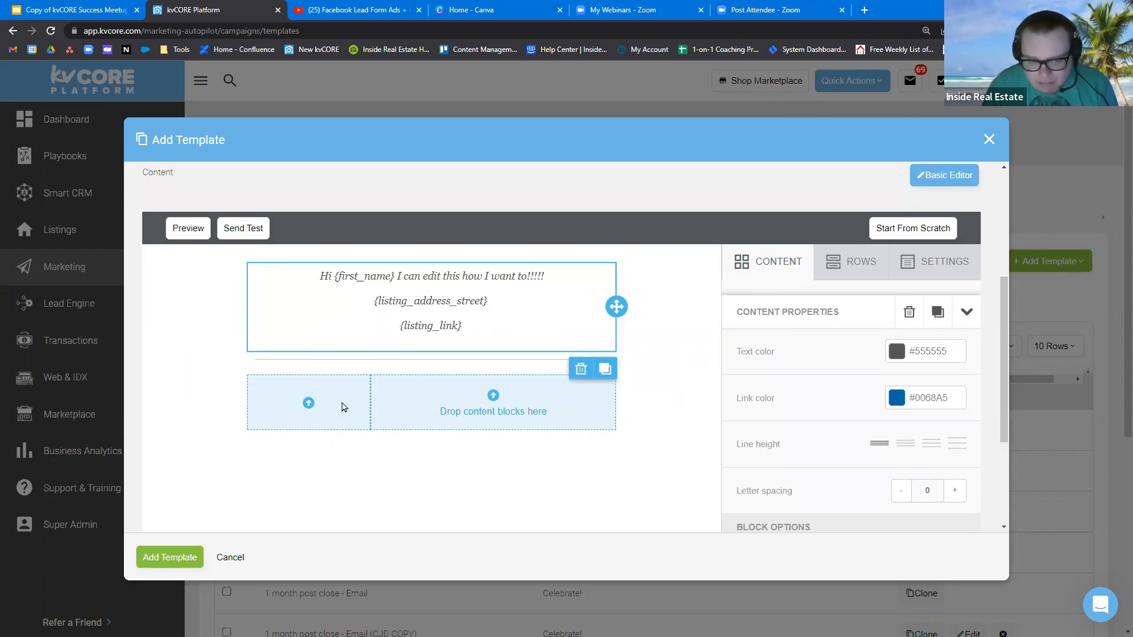
left_click(341, 419)
scroll(782, 424, "down", 1)
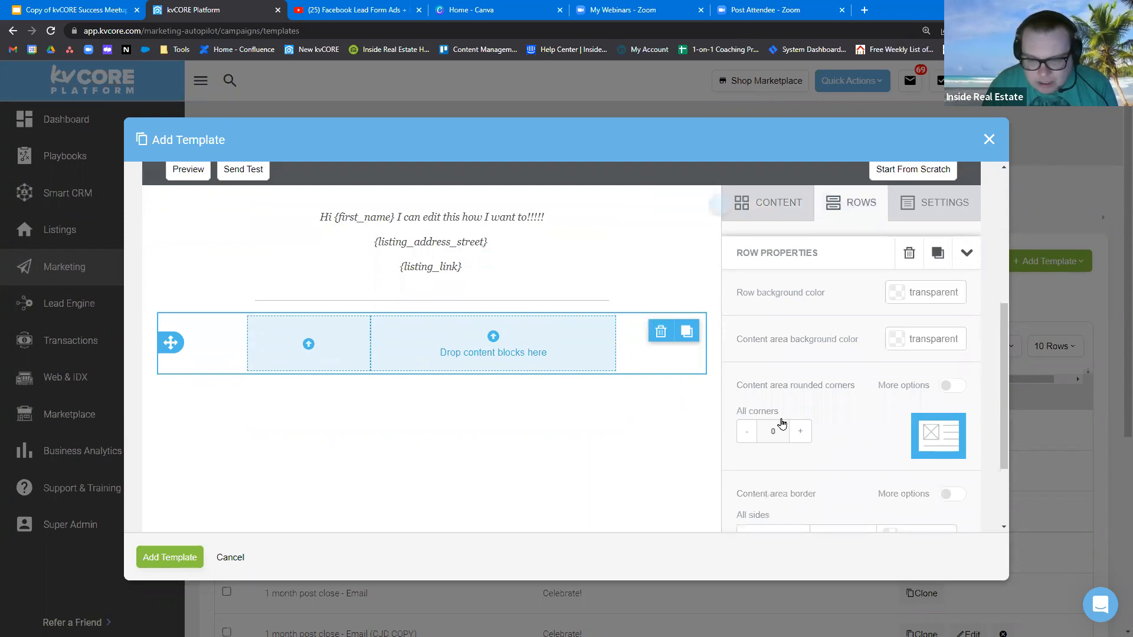
Place a Button block in the left column and an Image block in the right column
left_click(965, 252)
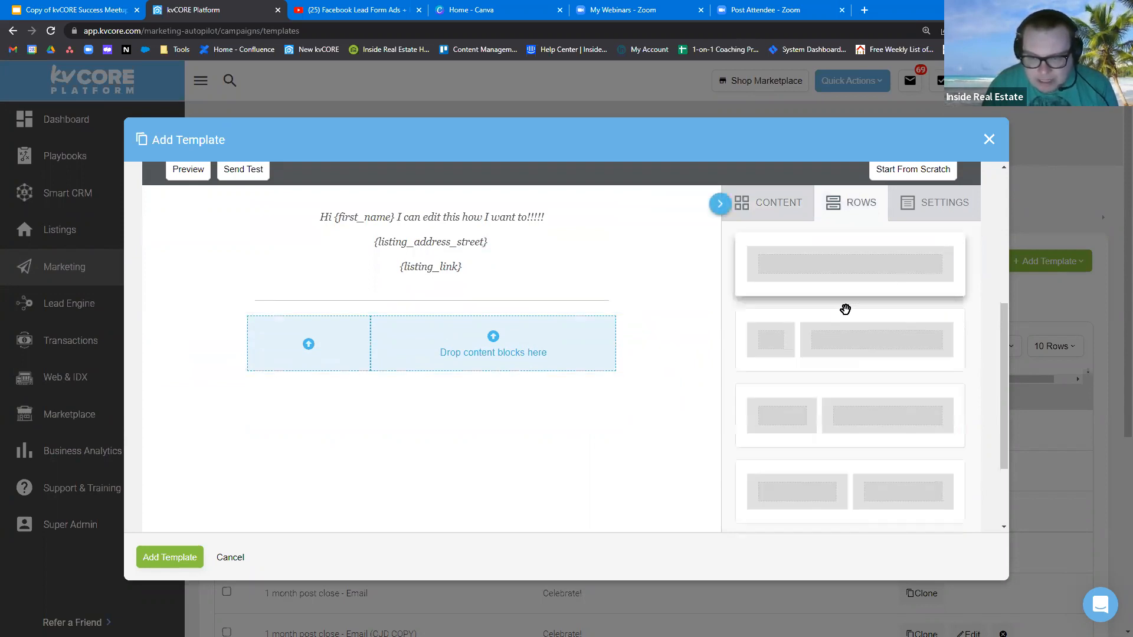
left_click(768, 203)
left_click_drag(826, 294, 302, 347)
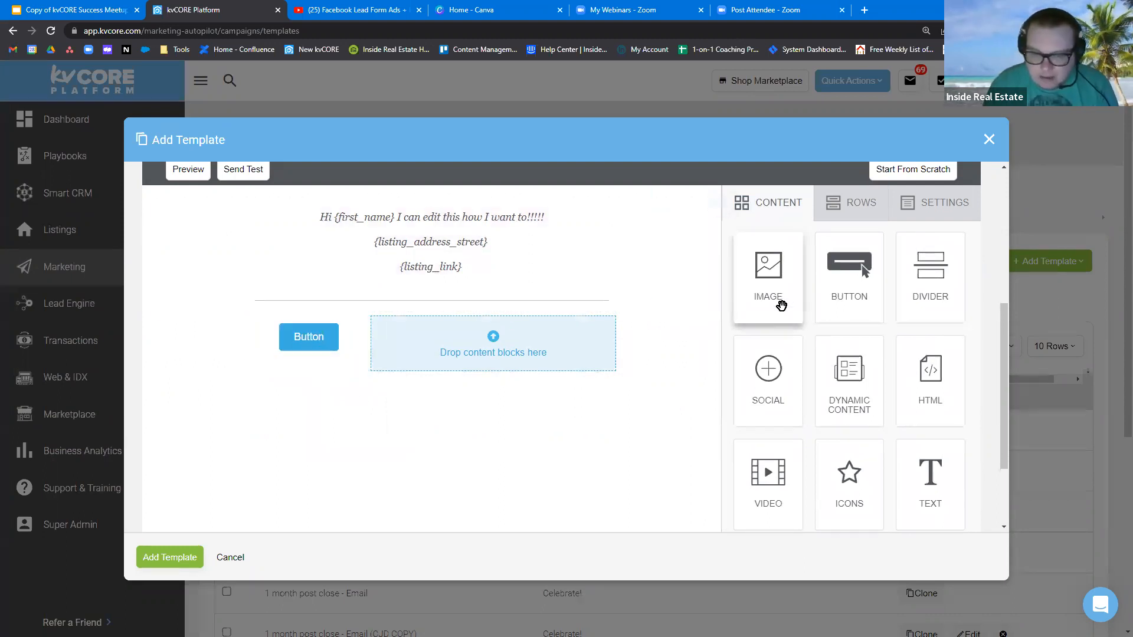
left_click_drag(781, 304, 506, 354)
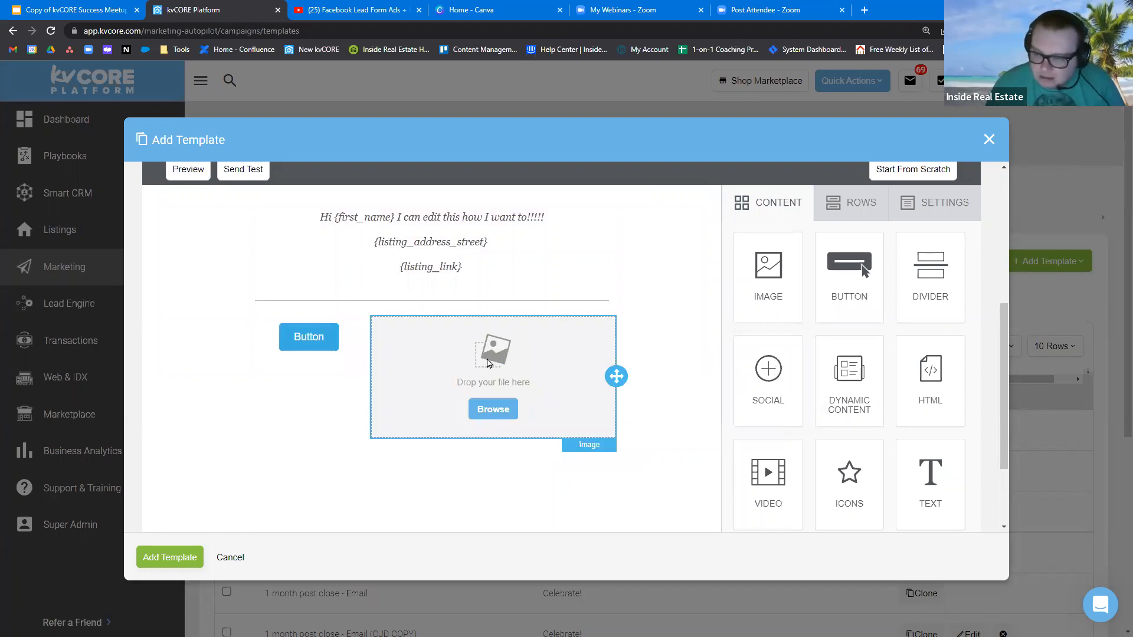
left_click(328, 346)
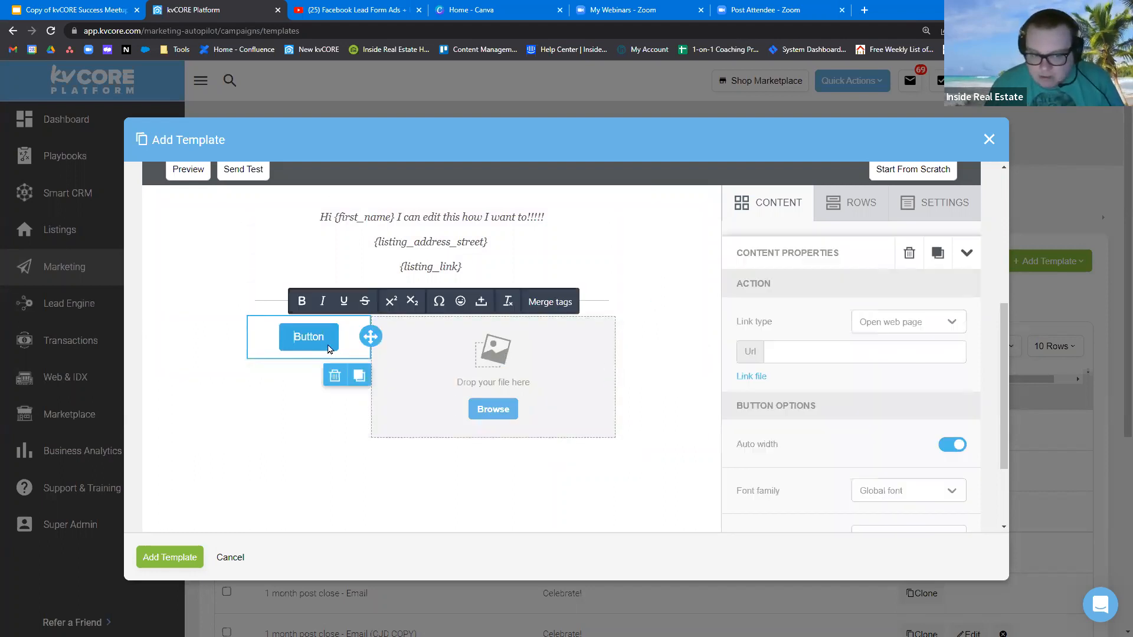
Keep the button's link type as 'Open web page', leaving the URL empty
left_click(827, 353)
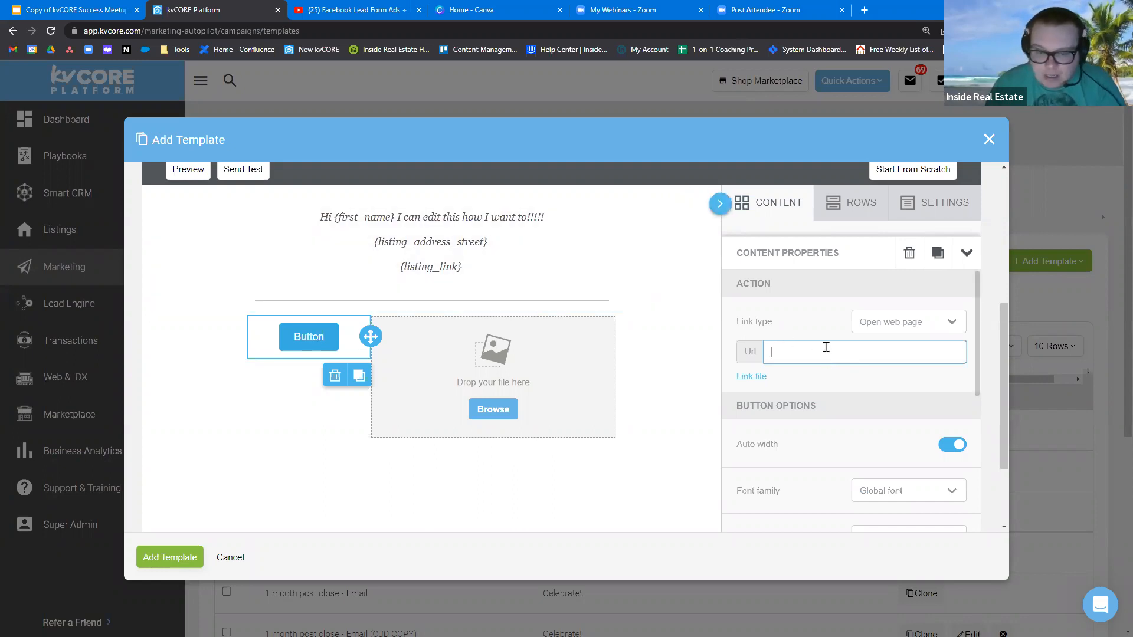
left_click(919, 322)
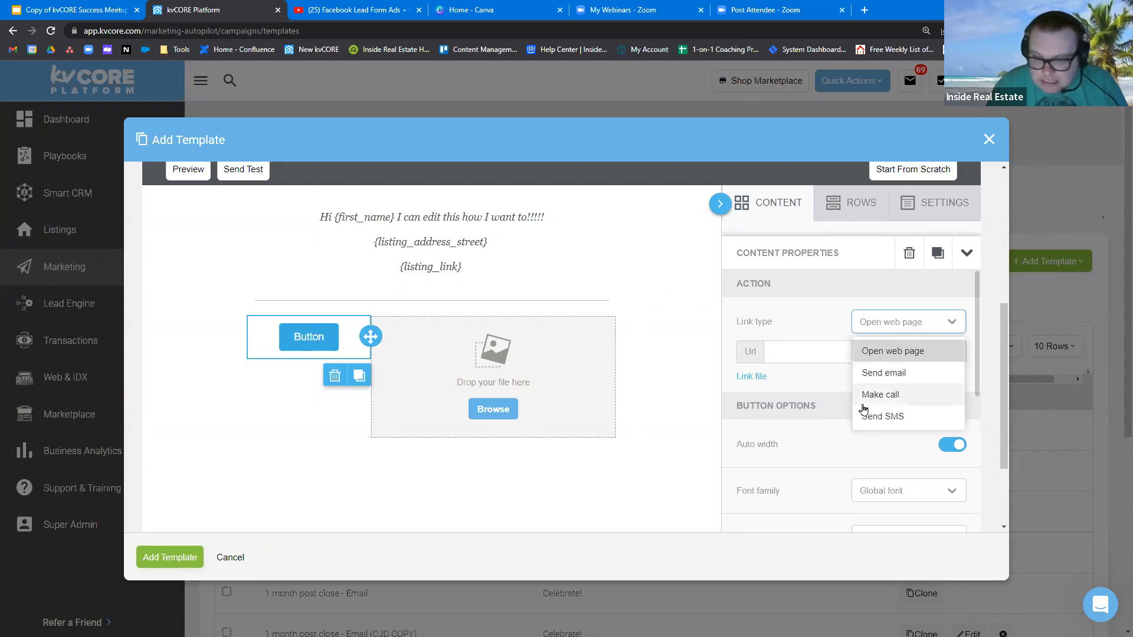
left_click(832, 393)
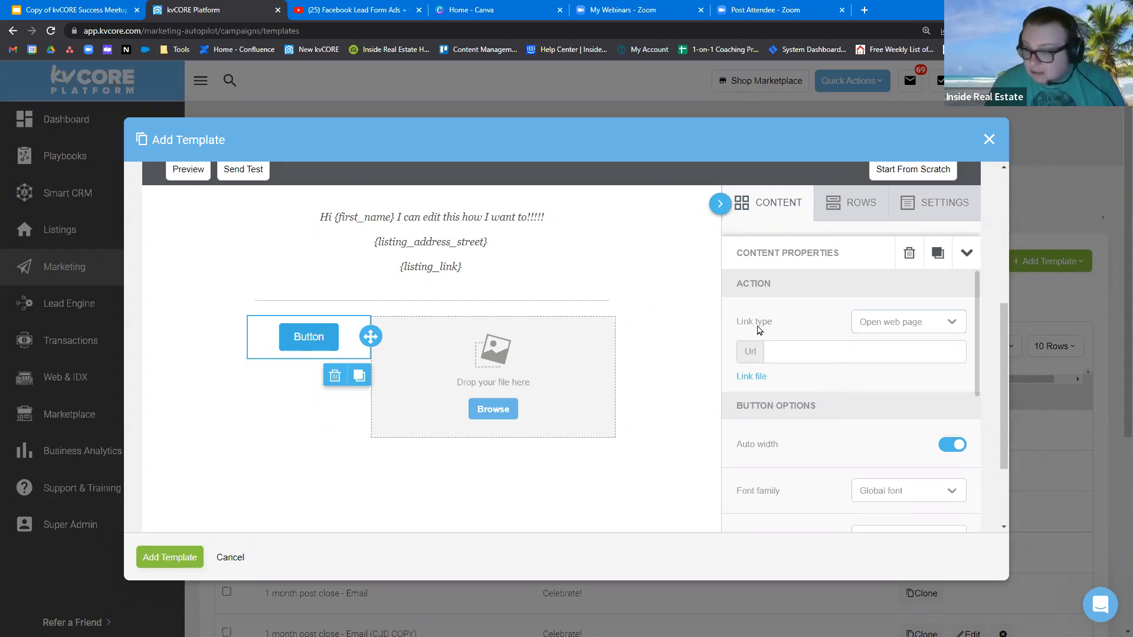
left_click(918, 332)
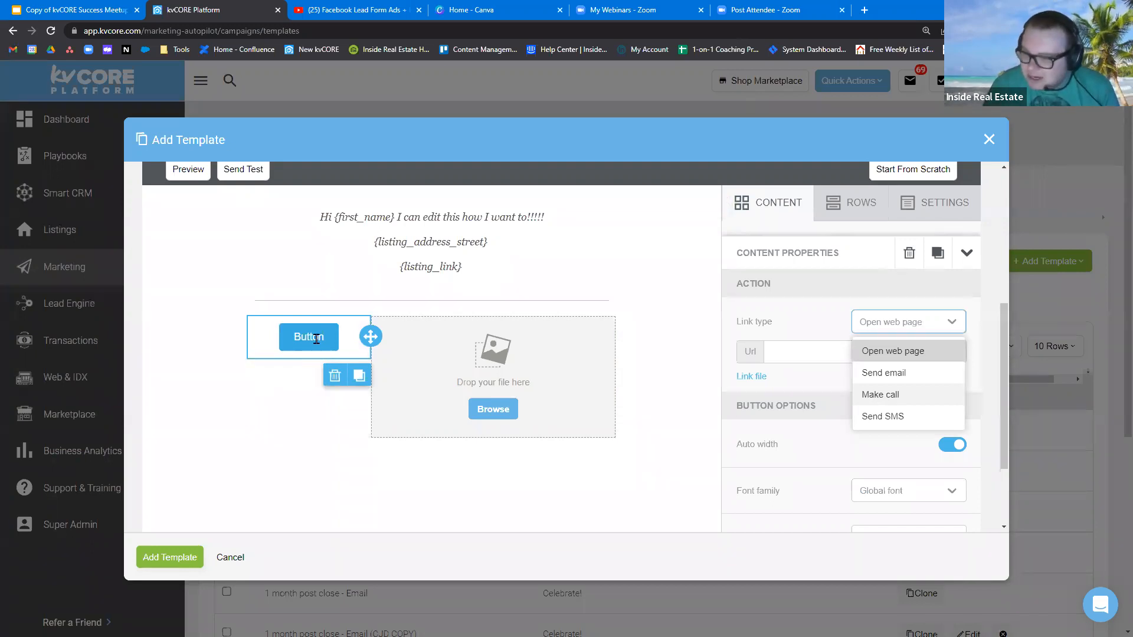
left_click(891, 432)
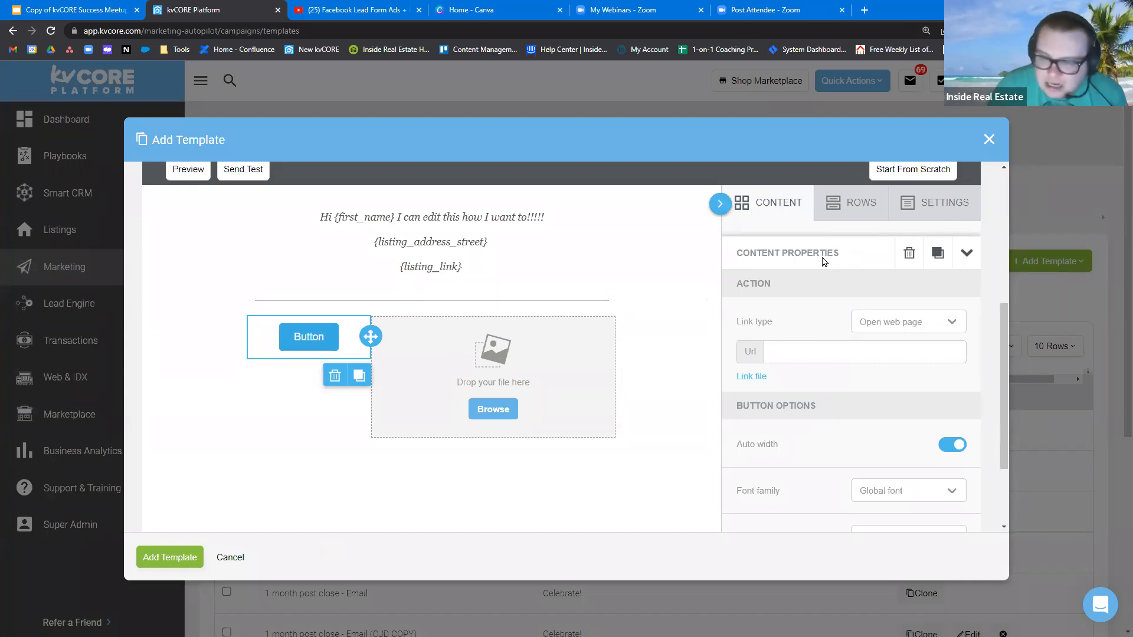
left_click(965, 260)
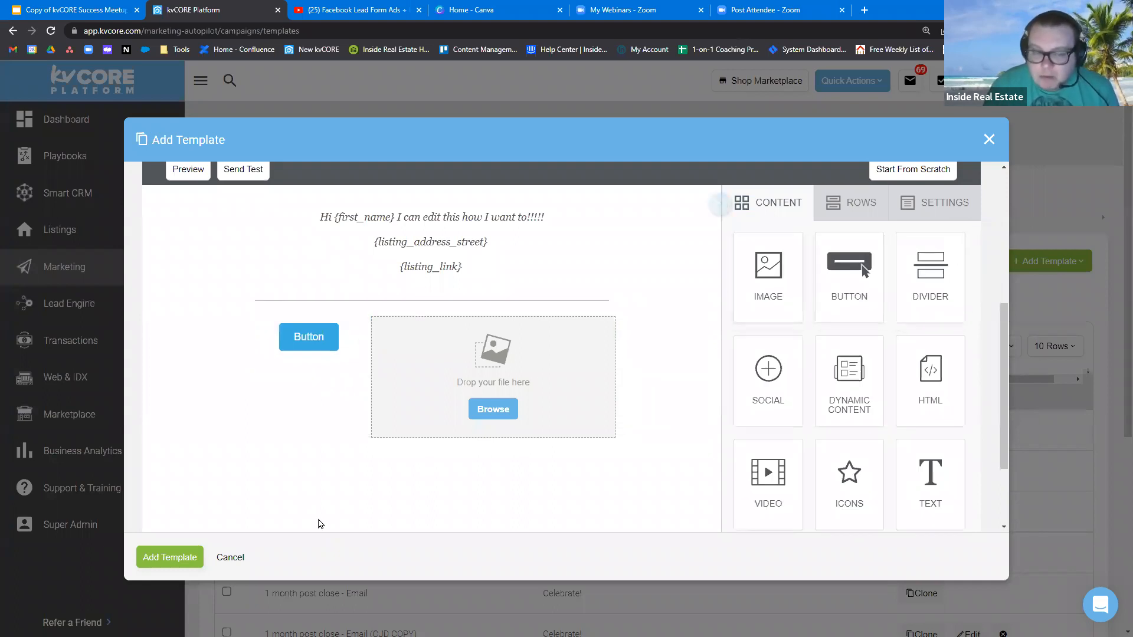
Drop a three-column row layout onto the email and move it below the greeting text
scroll(484, 435, "up", 2)
scroll(672, 372, "down", 3)
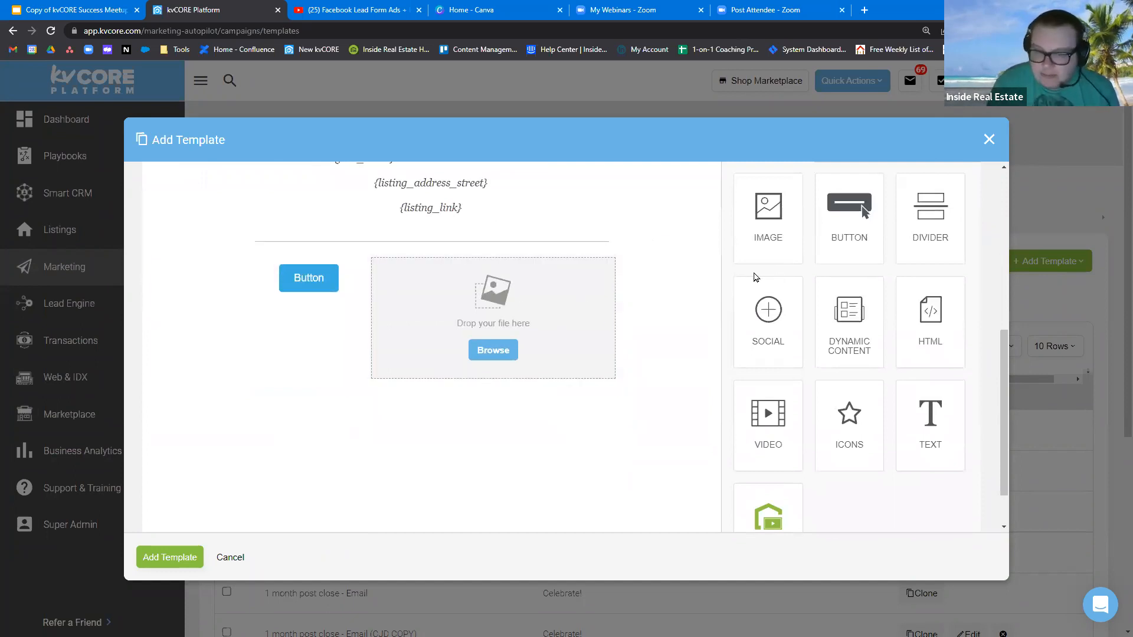
scroll(756, 278, "up", 3)
left_click(852, 324)
scroll(870, 364, "down", 1)
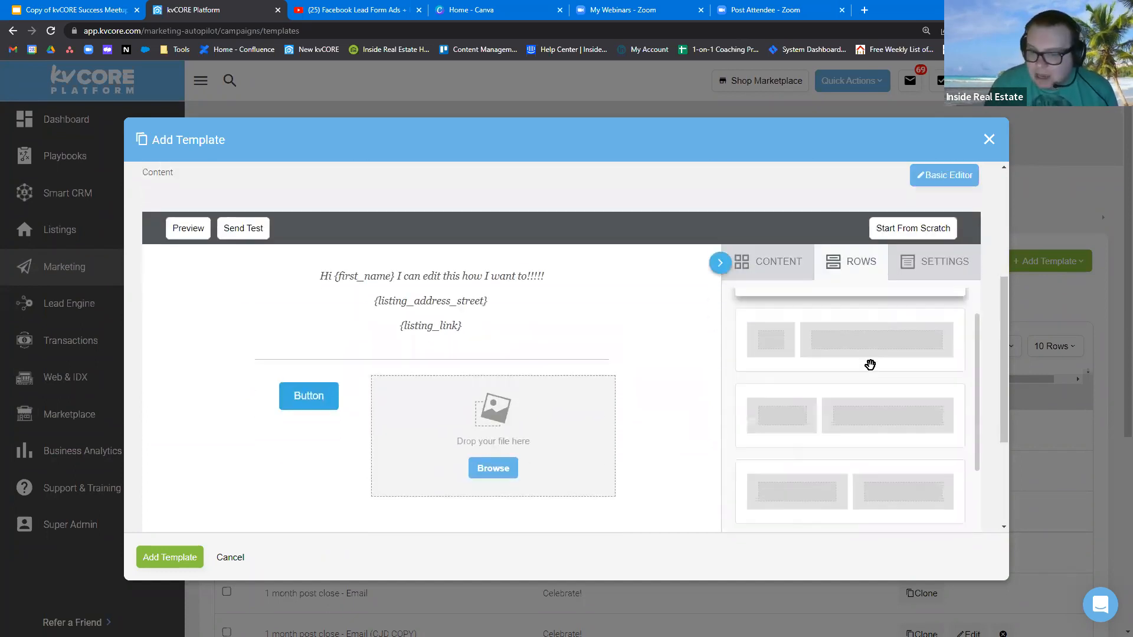
scroll(869, 364, "down", 5)
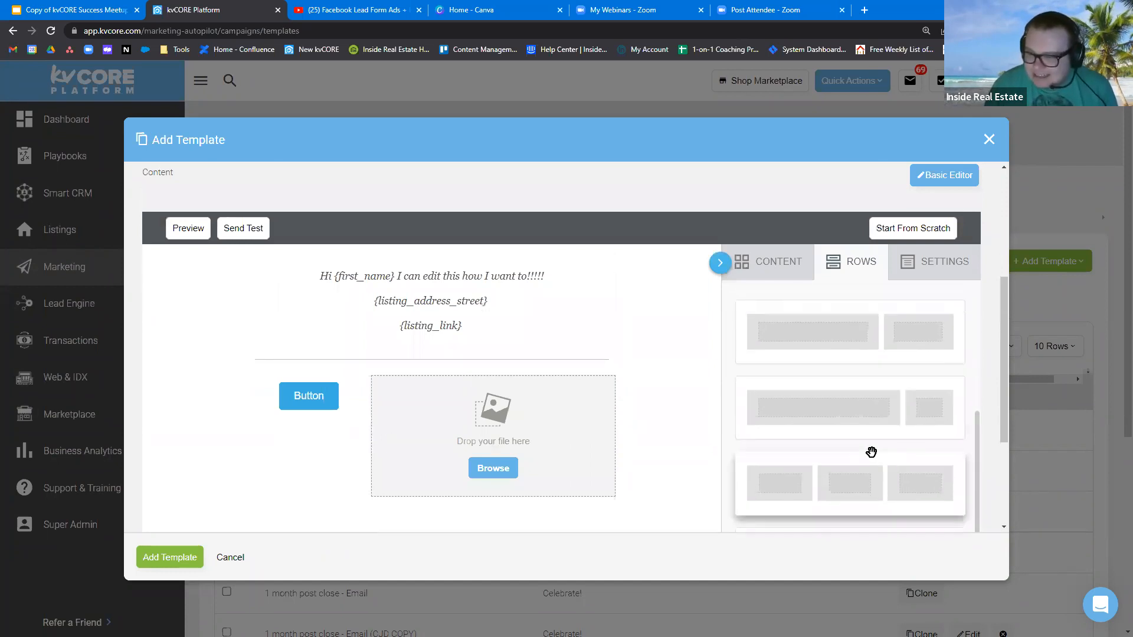
left_click_drag(862, 475, 420, 257)
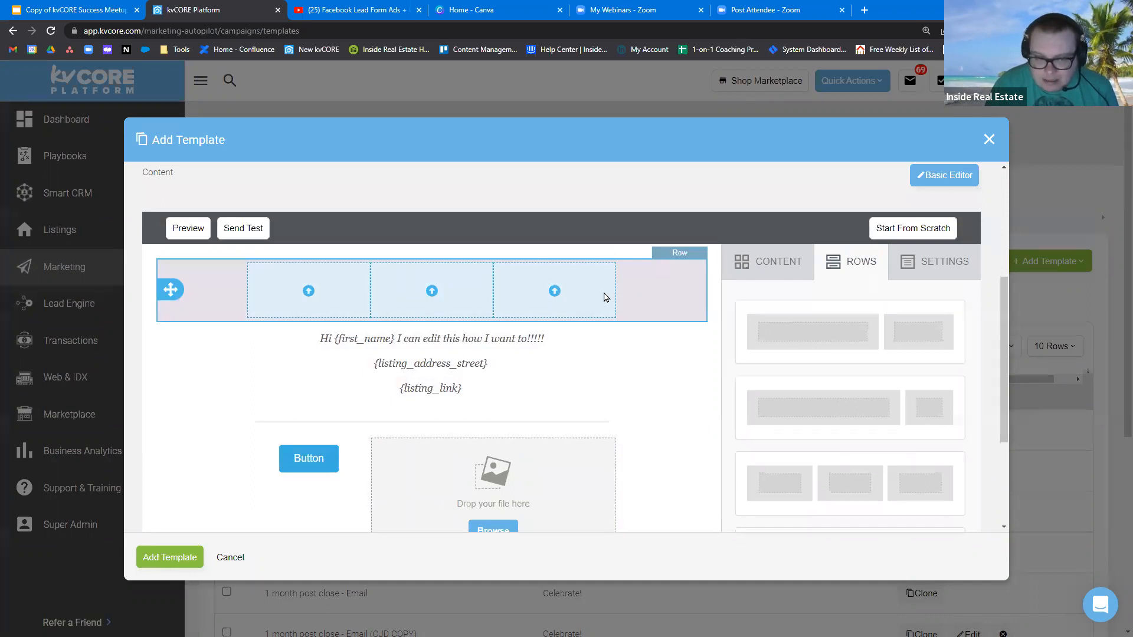
left_click_drag(171, 290, 180, 396)
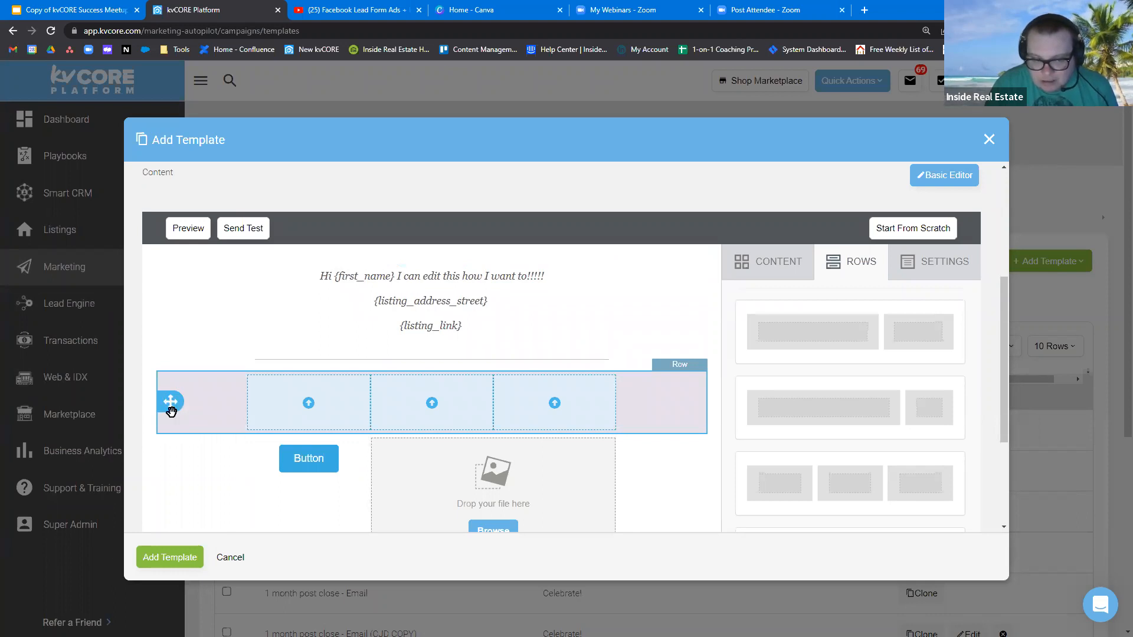
Move the three-column row to the top, returning the greeting text above the button row
left_click_drag(171, 400, 189, 269)
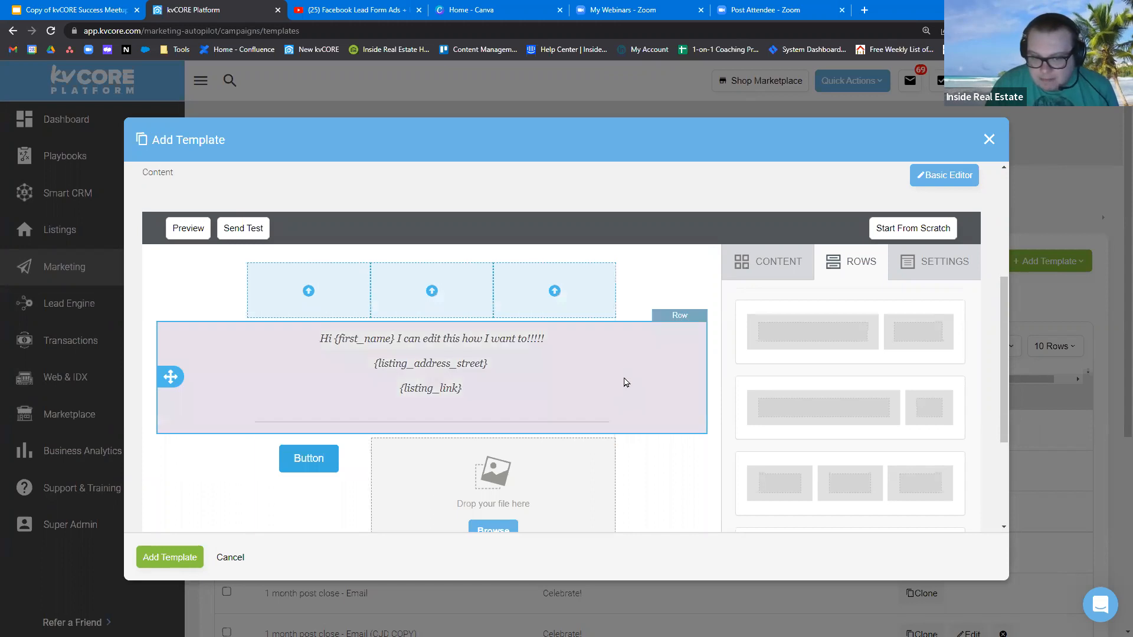
left_click_drag(616, 370, 617, 486)
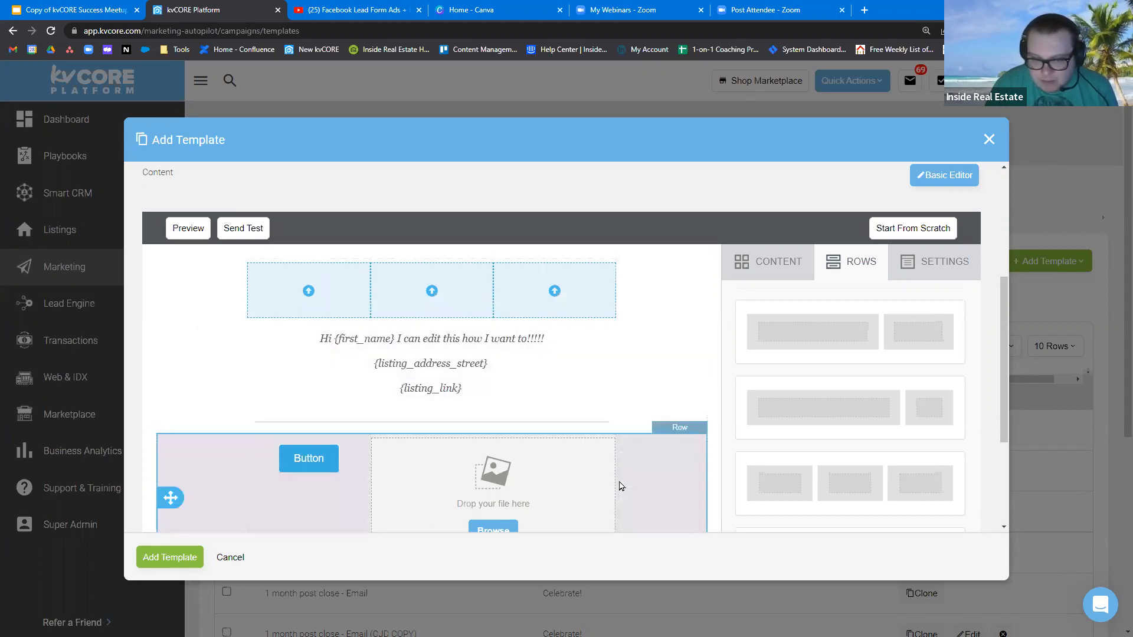
scroll(631, 472, "down", 2)
left_click_drag(616, 252, 607, 422)
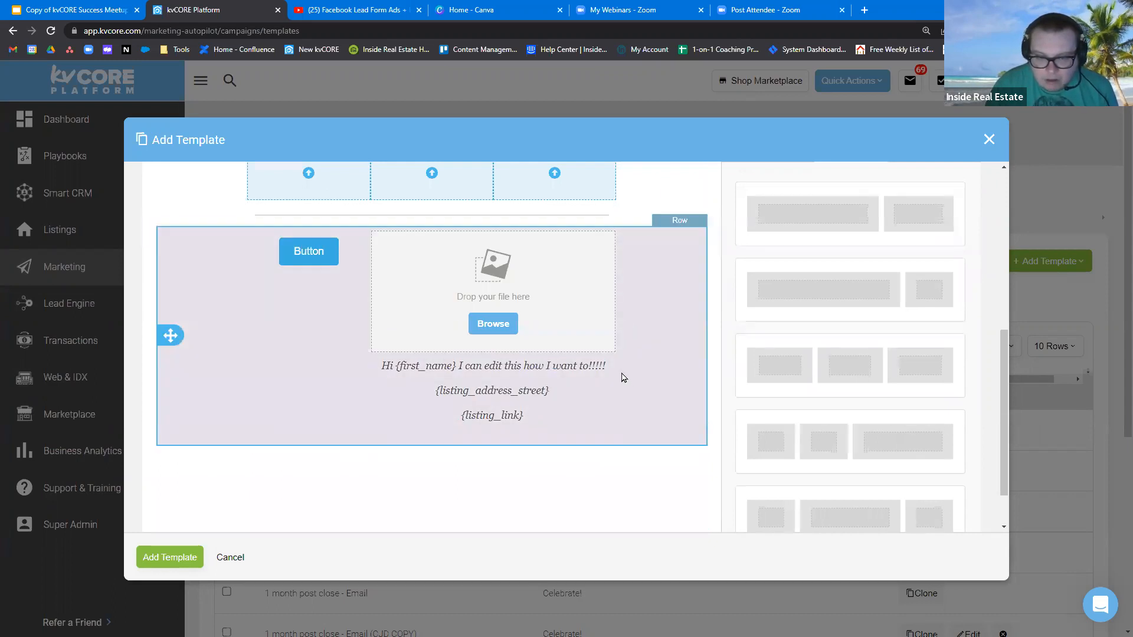
left_click_drag(615, 397, 424, 450)
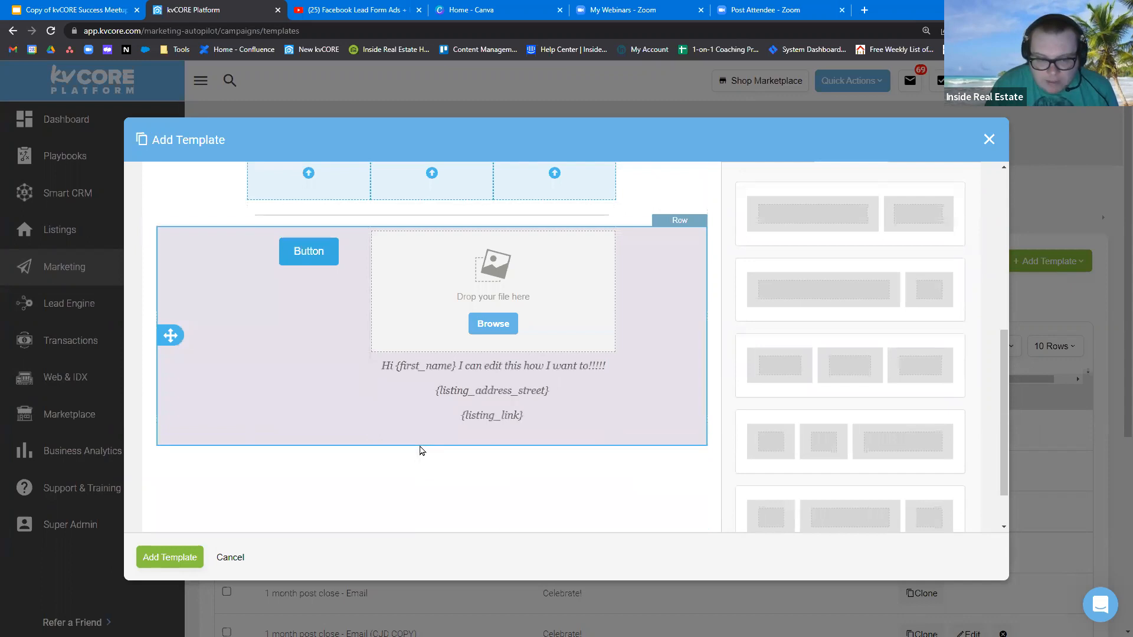
left_click_drag(614, 394, 471, 215)
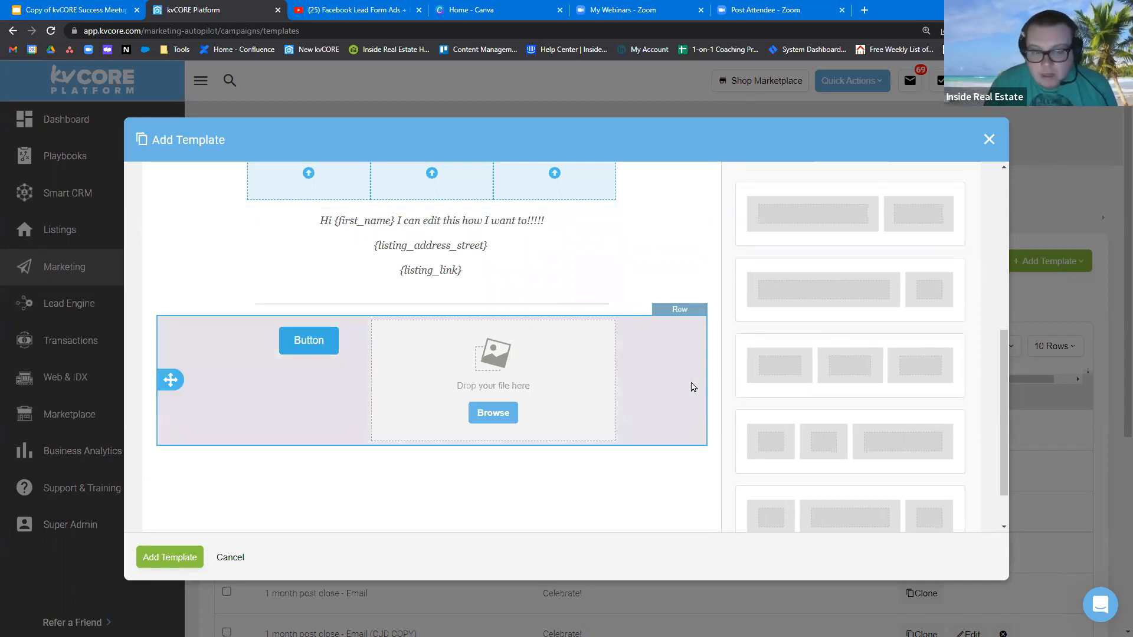
scroll(412, 286, "up", 2)
left_click(456, 286)
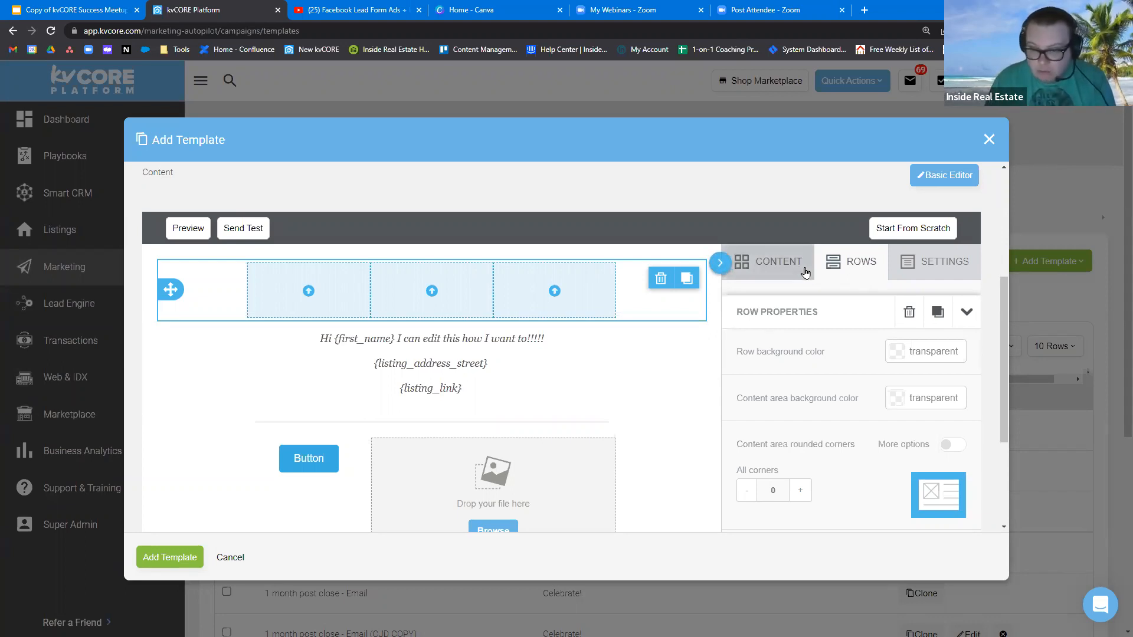
Drop a 1:2 narrow-left, wide-right row layout directly under the three-column row
left_click(838, 261)
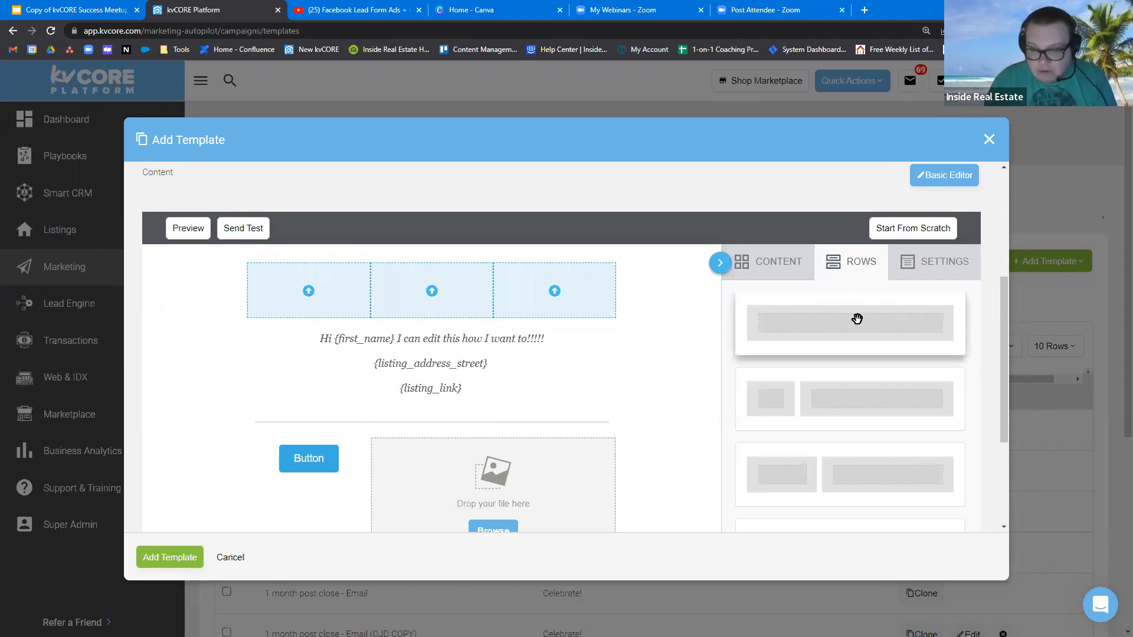
scroll(850, 401, "down", 1)
scroll(839, 392, "up", 1)
left_click_drag(855, 419, 477, 336)
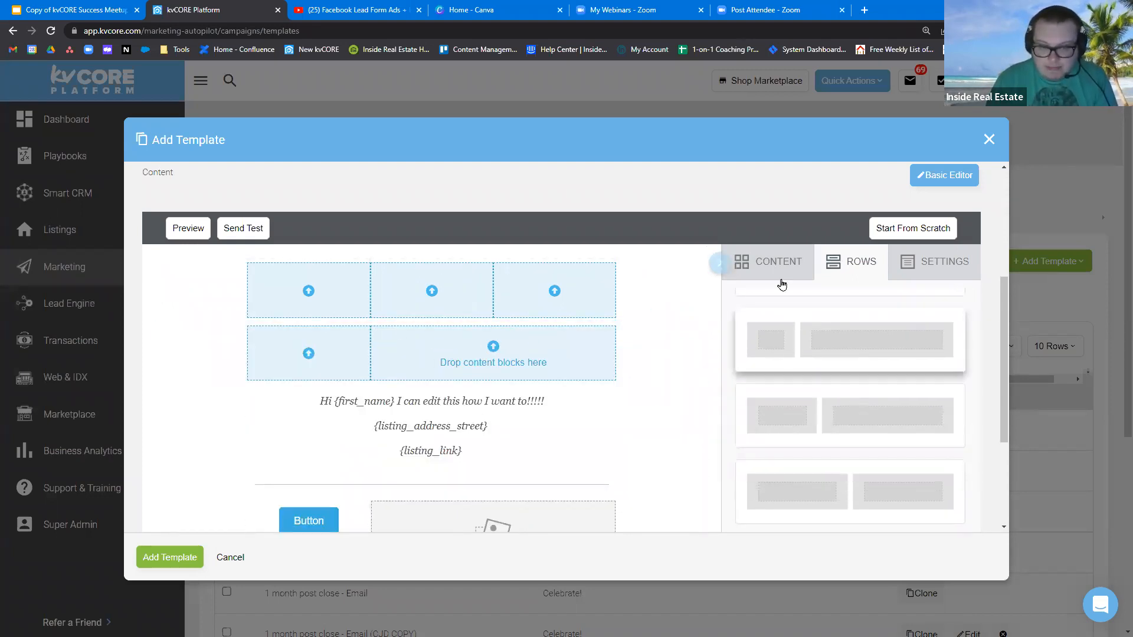
left_click(765, 263)
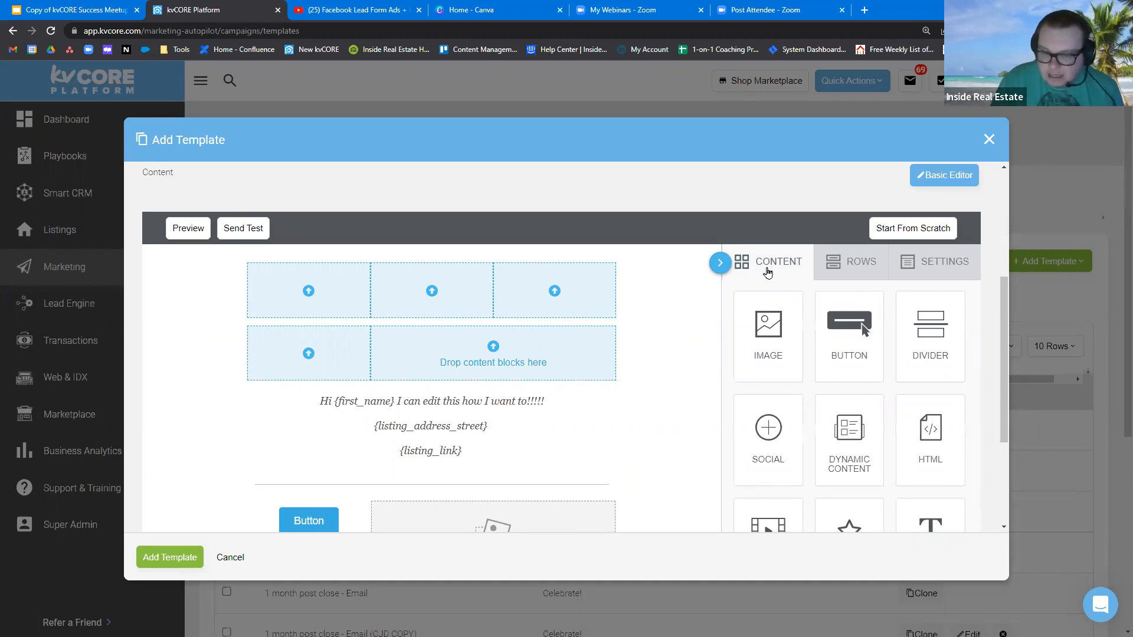
left_click(865, 275)
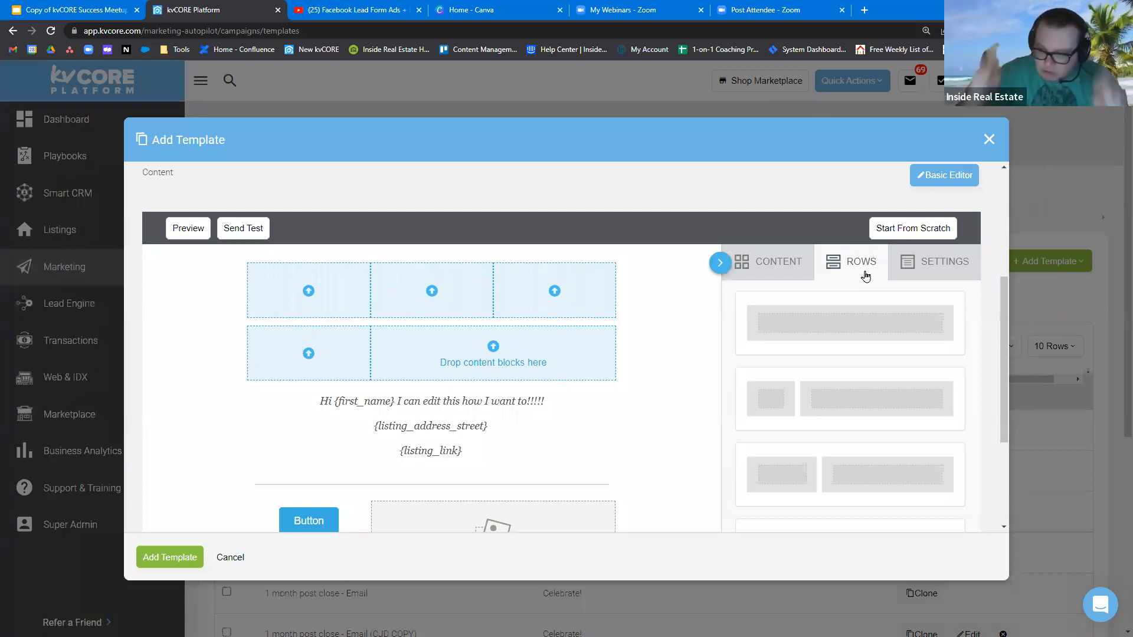
left_click(780, 277)
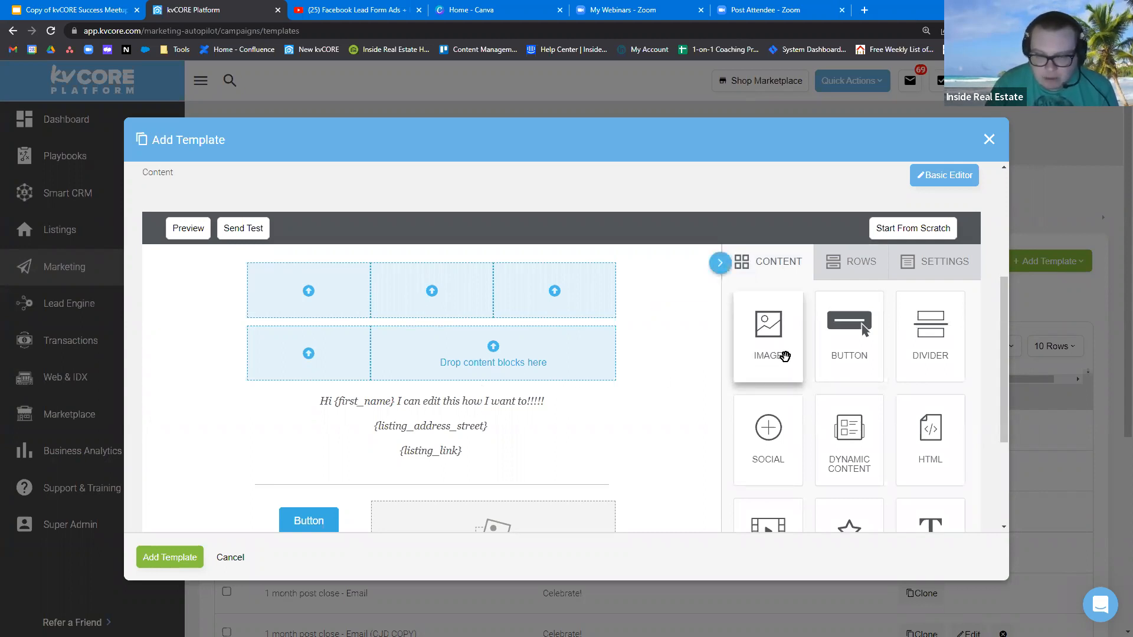
Place Image blocks in all three top columns and a Video block in the wide right column
left_click_drag(785, 357, 308, 319)
left_click_drag(749, 341, 431, 318)
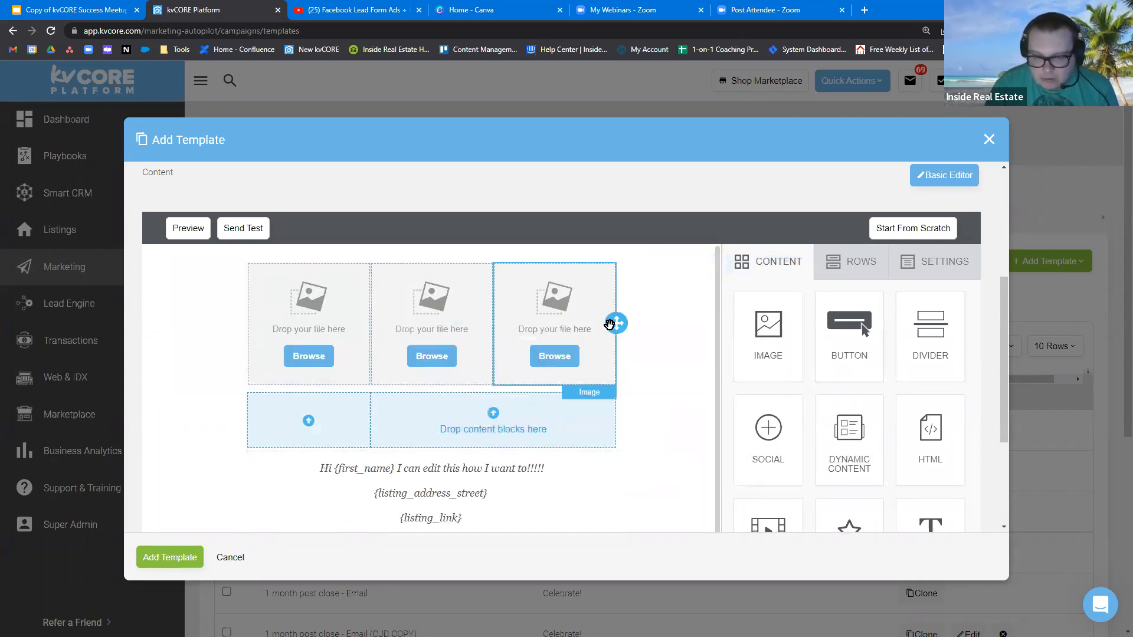
scroll(678, 424, "down", 1)
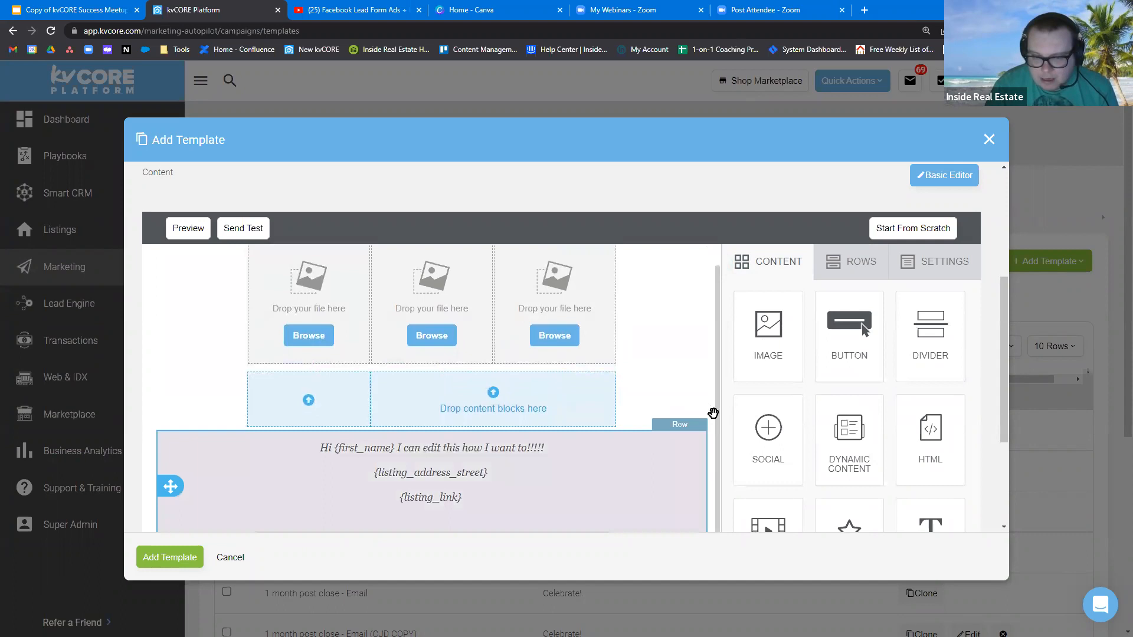
mouse_move(928, 330)
left_mouse_down()
mouse_move(610, 379)
mouse_move(449, 371)
mouse_move(928, 319)
left_mouse_up()
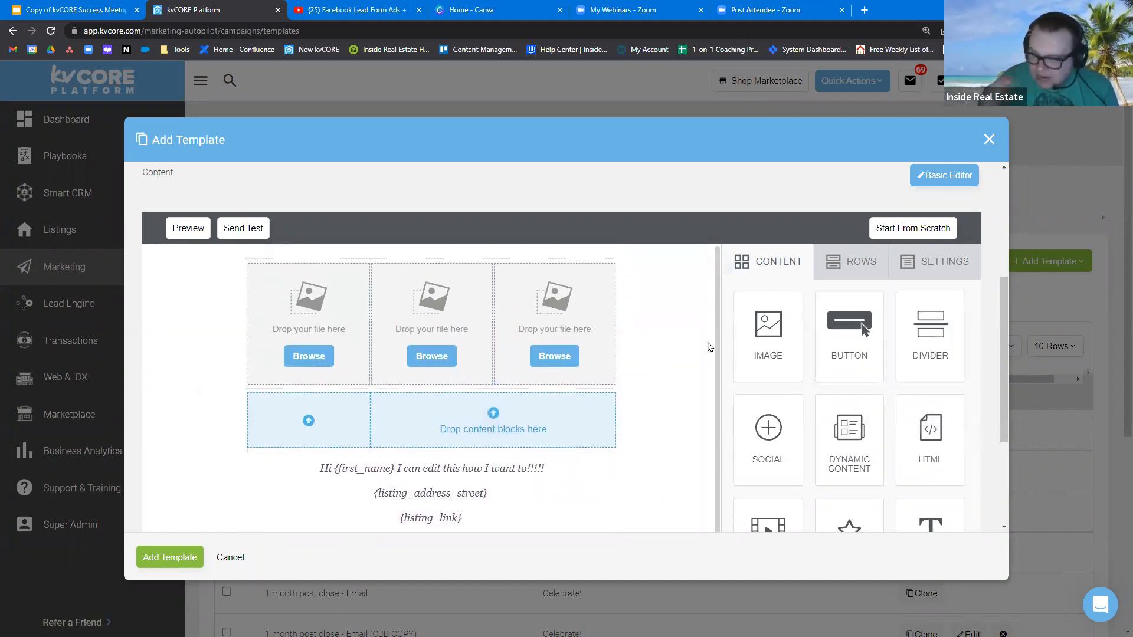
scroll(767, 425, "down", 1)
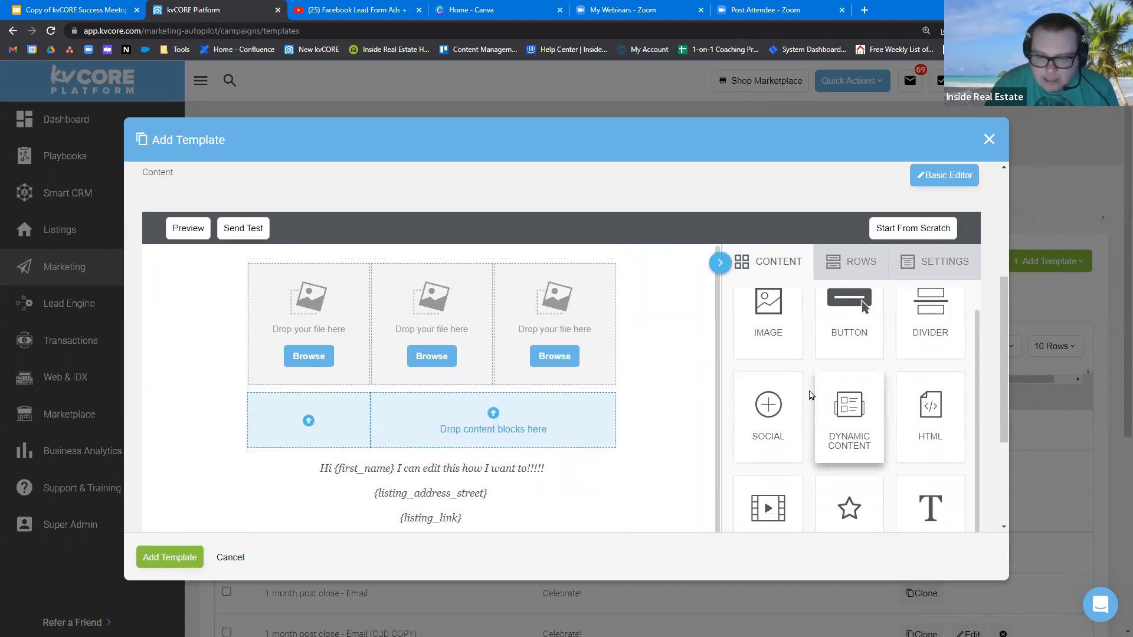
scroll(810, 413, "down", 3)
left_click_drag(791, 387, 508, 300)
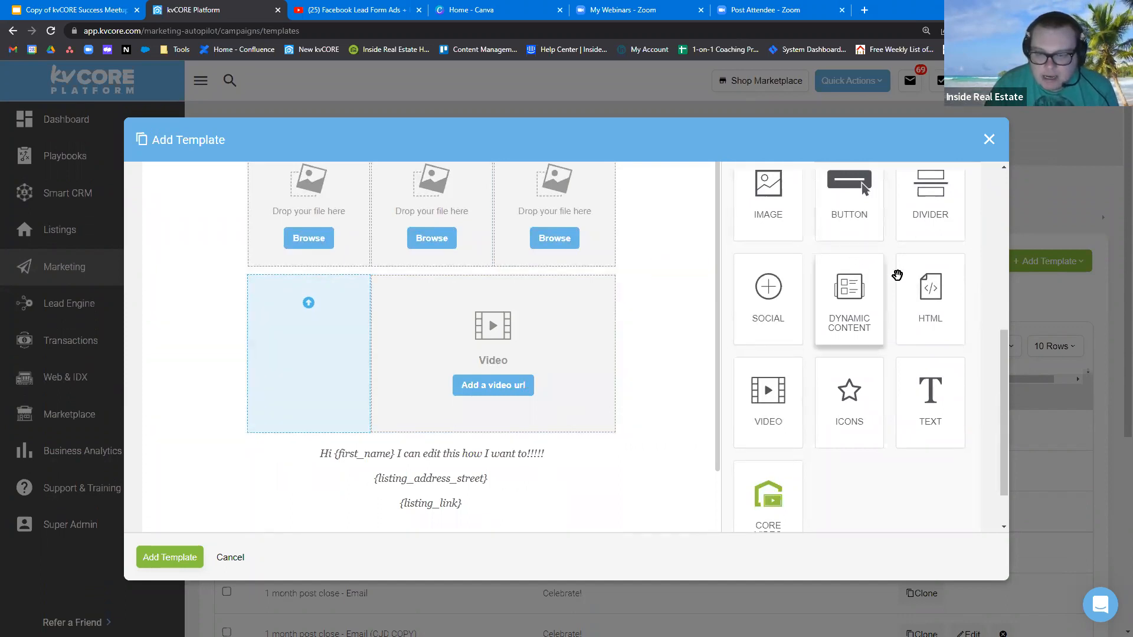
Put a Text block in the empty narrow left column beside the Video block
left_click_drag(918, 405, 324, 332)
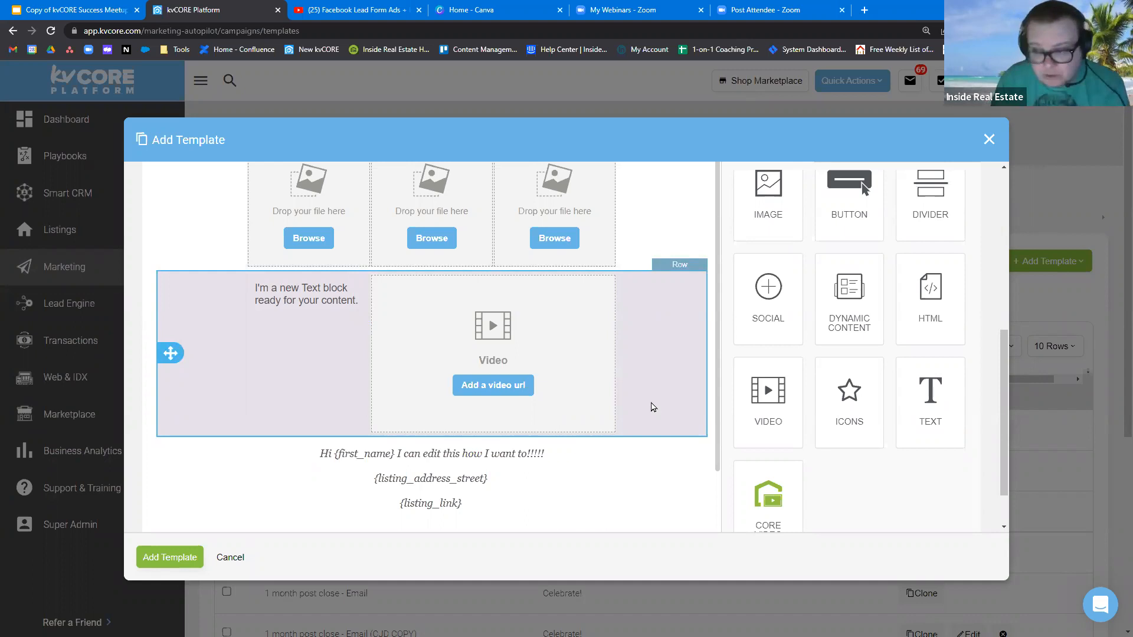
scroll(569, 271, "up", 2)
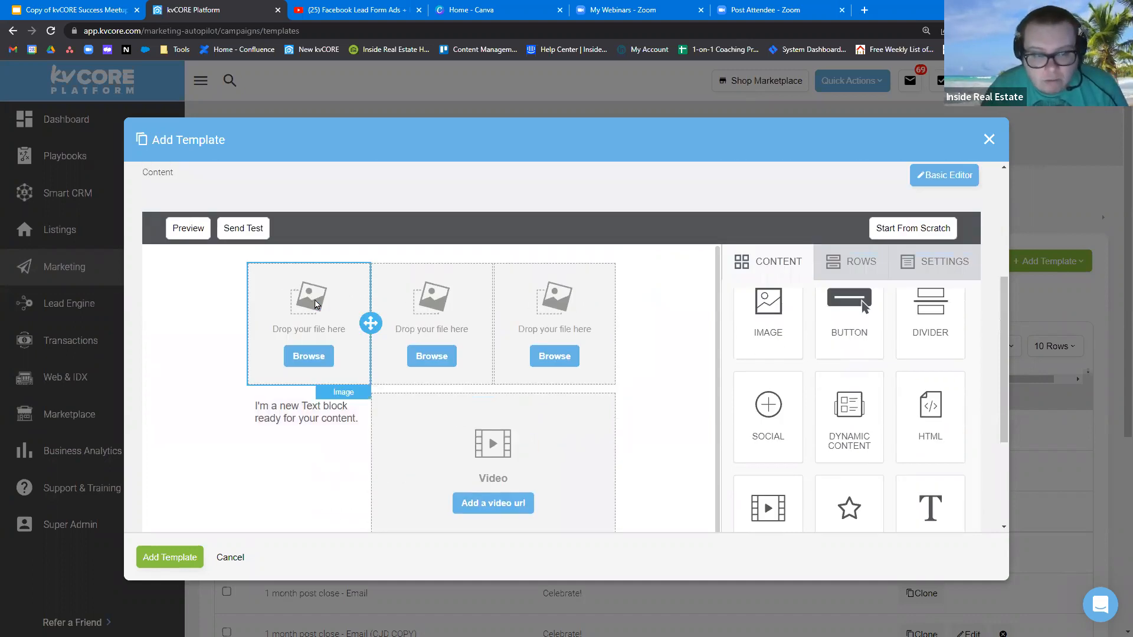
Drop the city skyline photo from File Explorer into the first image block
left_click(309, 312)
key("super+e")
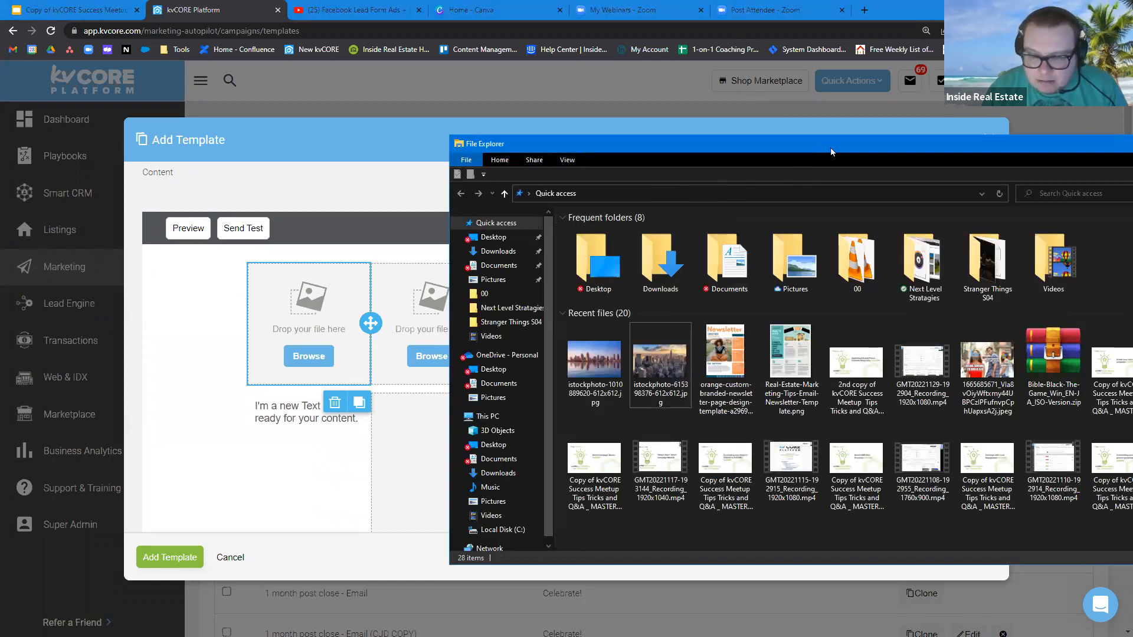
left_click_drag(831, 148, 902, 181)
left_click_drag(681, 395, 339, 342)
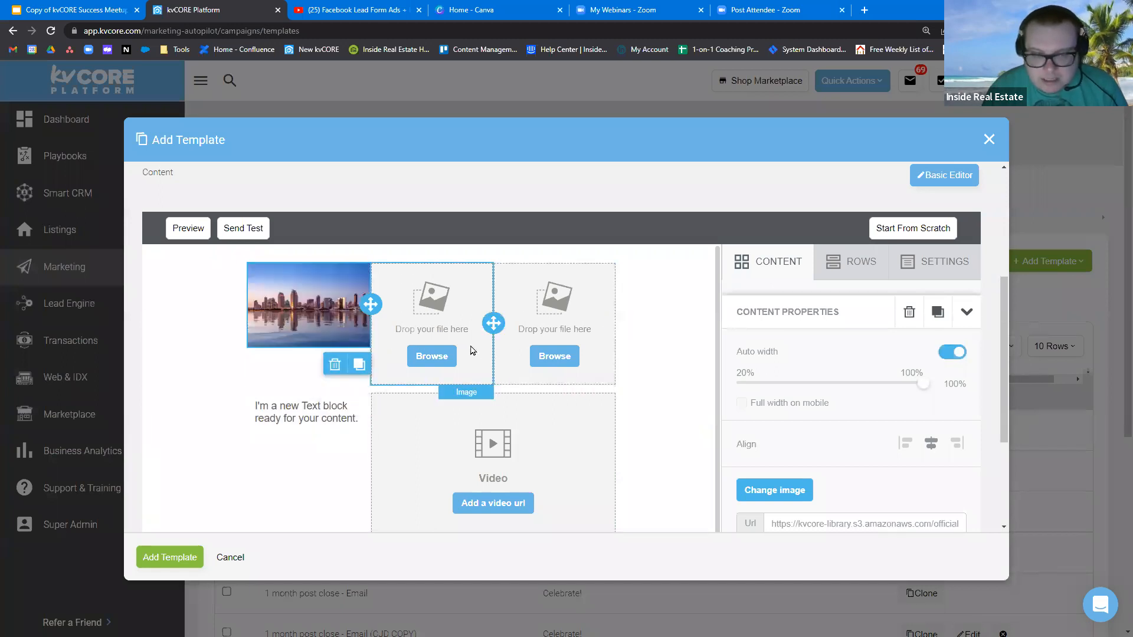
Drop a second skyline photo into the second image block, then open the editor's file manager
key("alt+Tab")
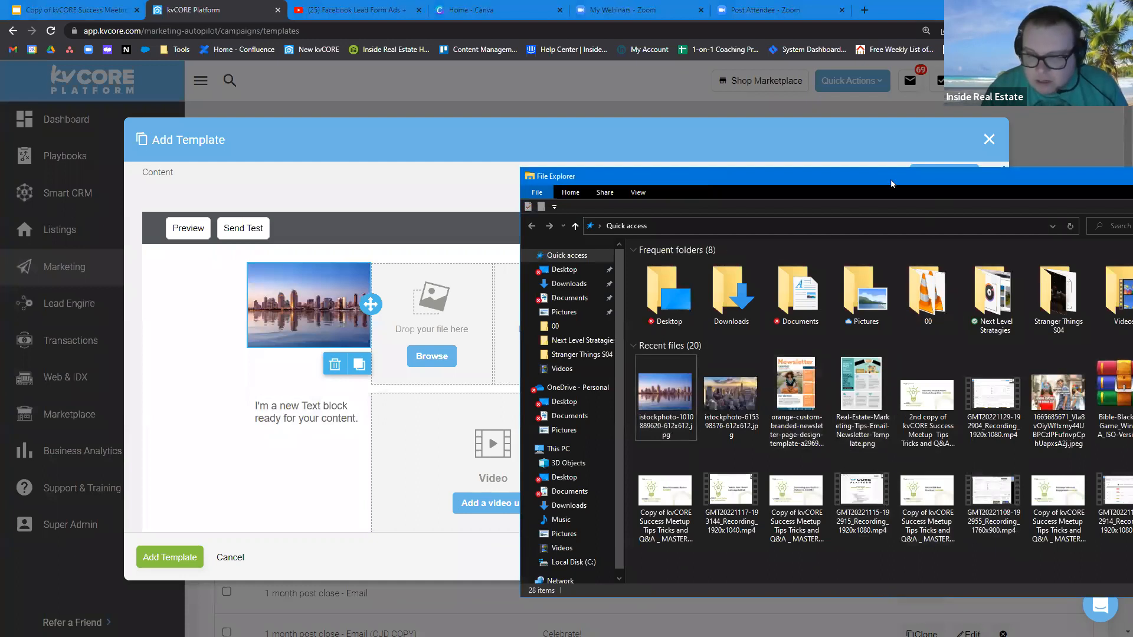
left_click_drag(862, 177, 708, 176)
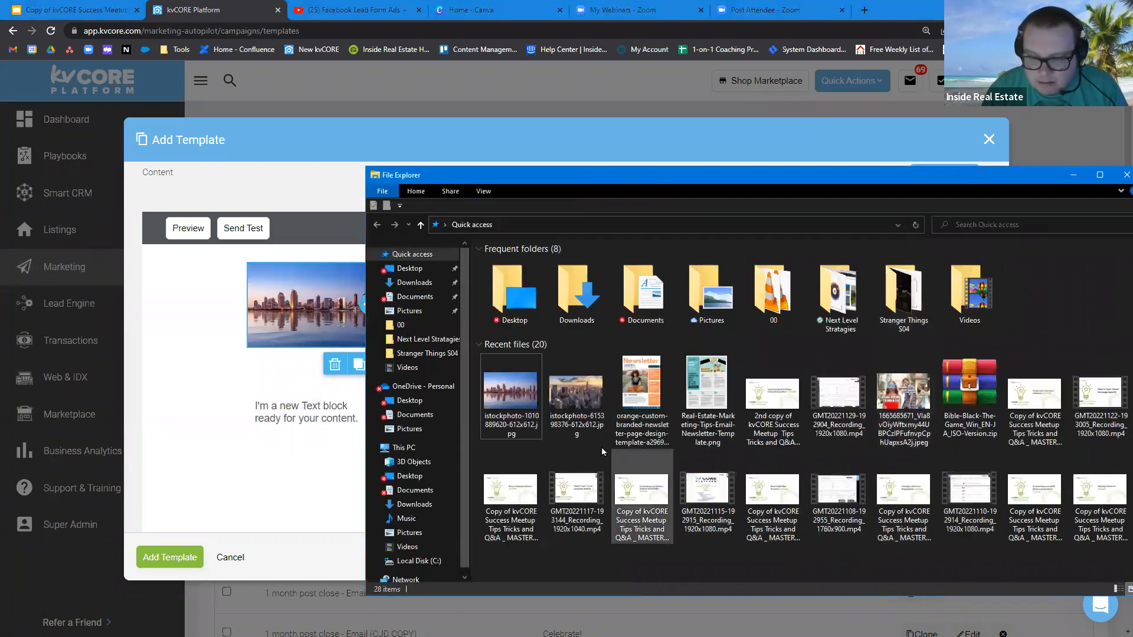
left_click_drag(563, 403, 580, 395)
left_click_drag(748, 177, 981, 170)
left_click_drag(800, 419, 463, 329)
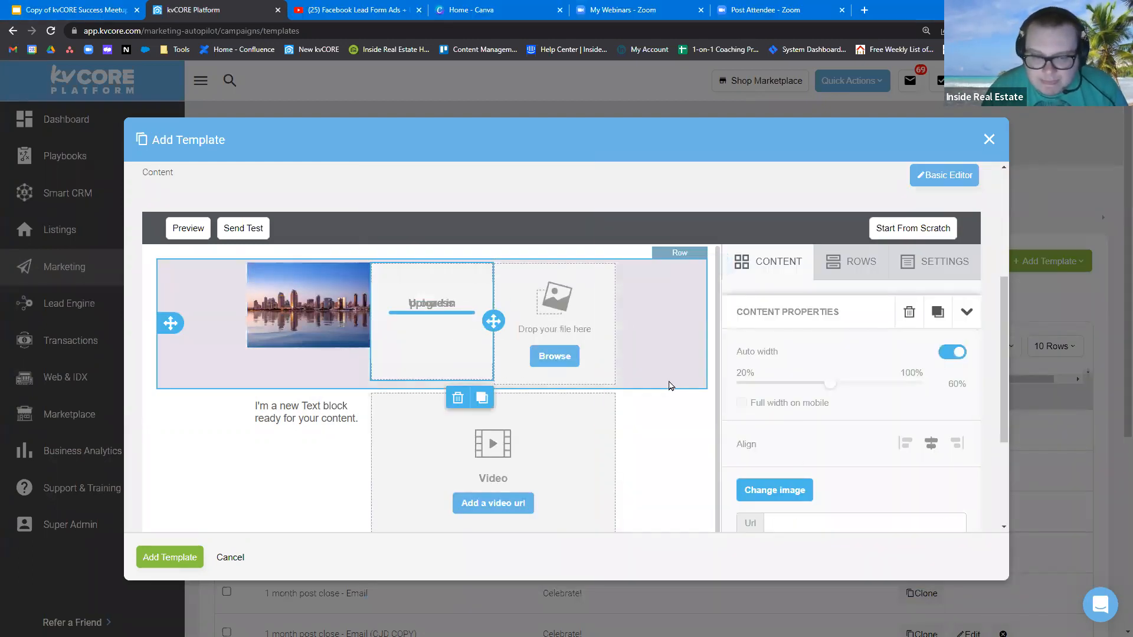
left_click(553, 364)
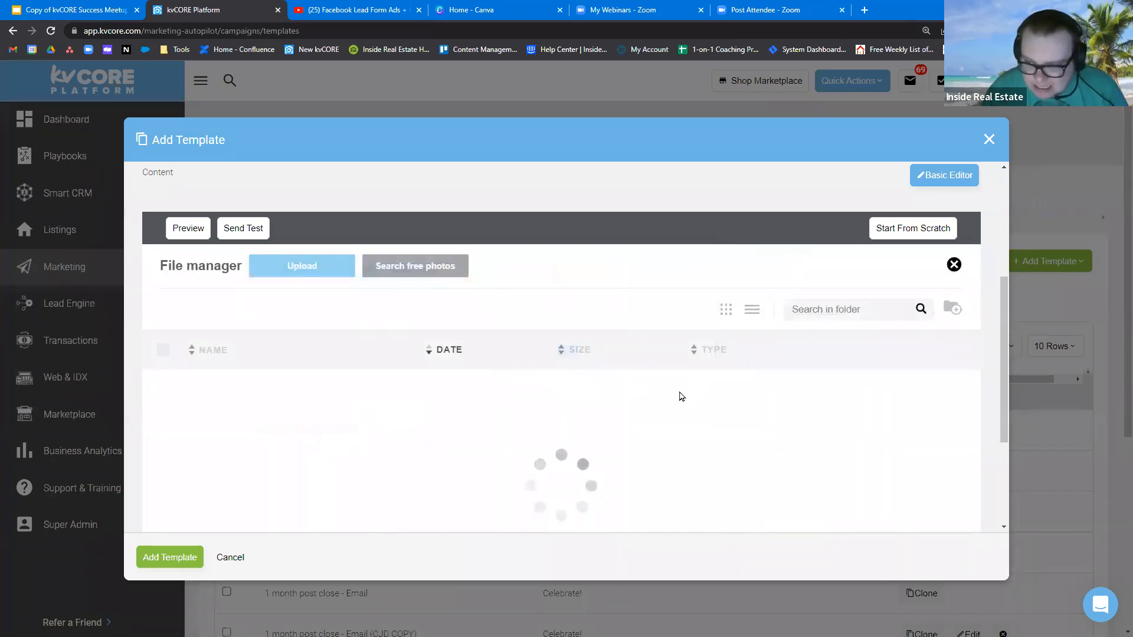
Insert the istockphoto fireworks image from the File manager into the third top image block
scroll(653, 407, "down", 5)
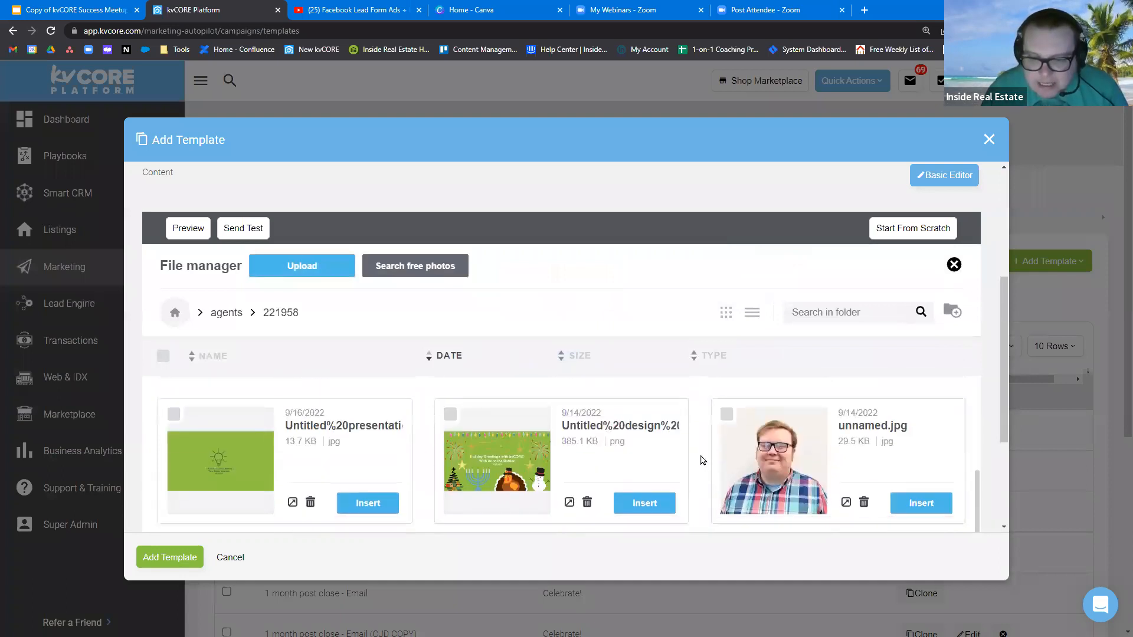
scroll(719, 448, "up", 5)
scroll(954, 224, "down", 3)
scroll(752, 381, "down", 2)
scroll(746, 387, "down", 6)
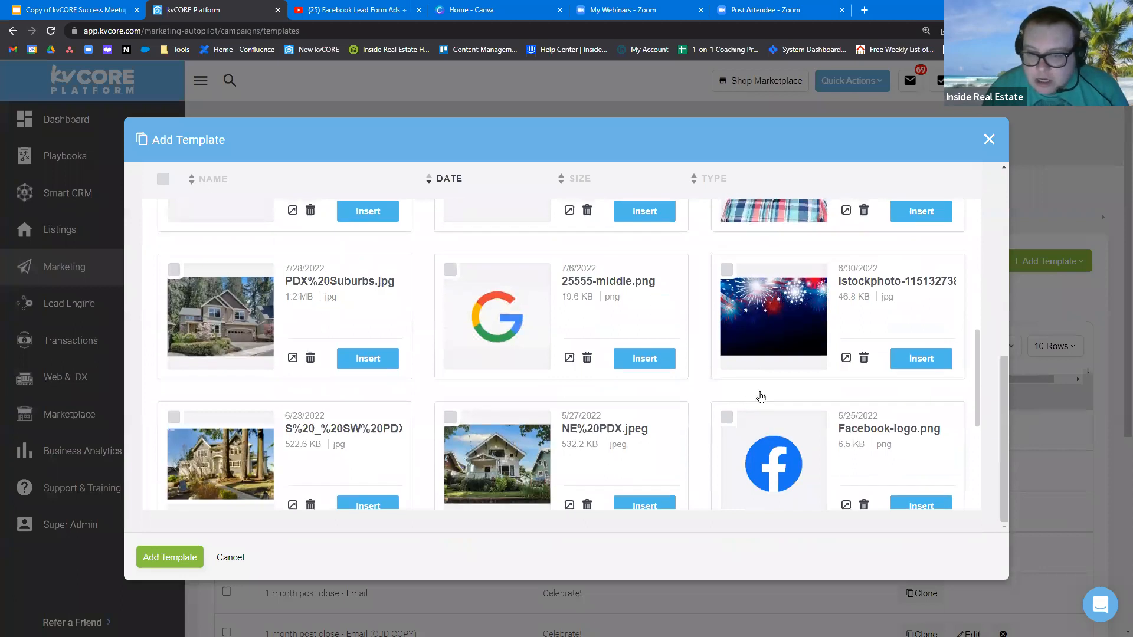
scroll(761, 366, "up", 2)
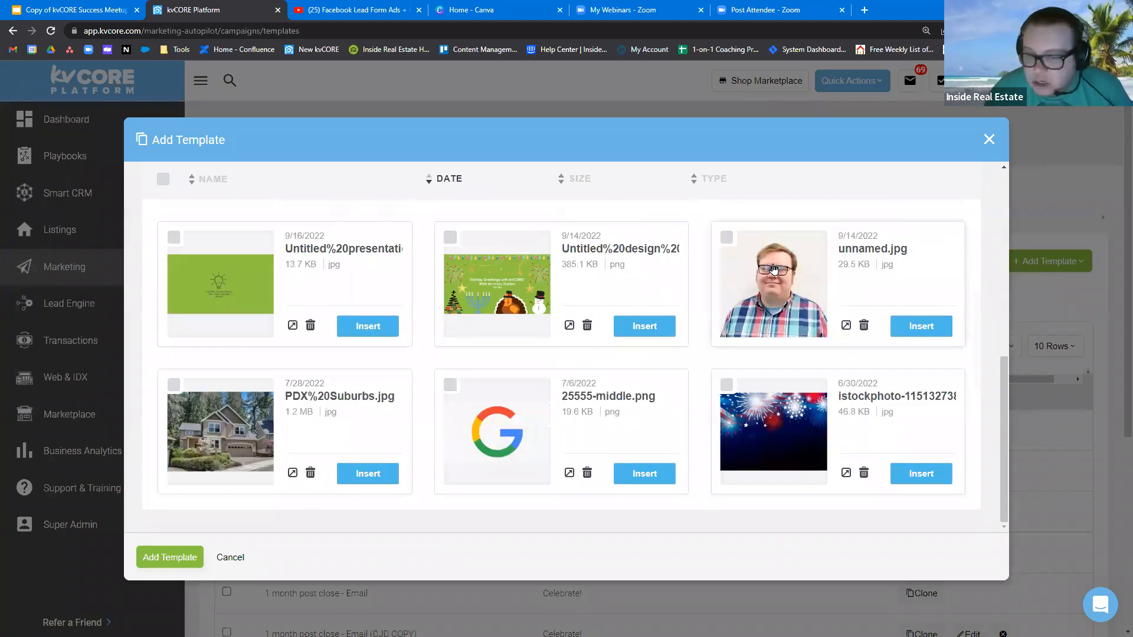
scroll(771, 328, "down", 2)
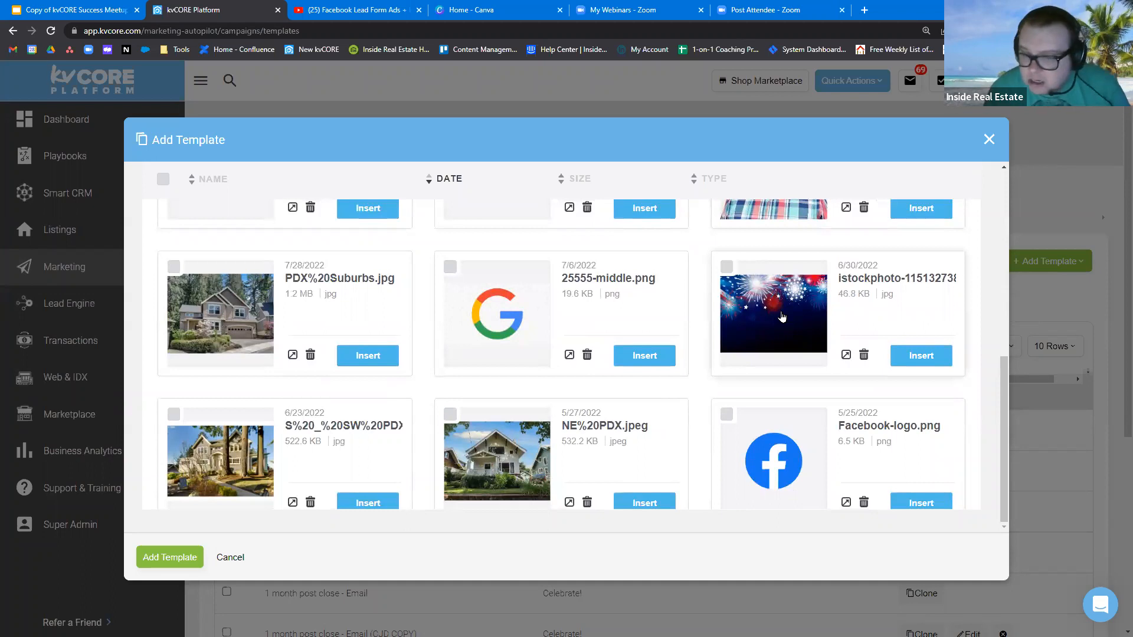
scroll(767, 329, "down", 1)
scroll(789, 283, "up", 2)
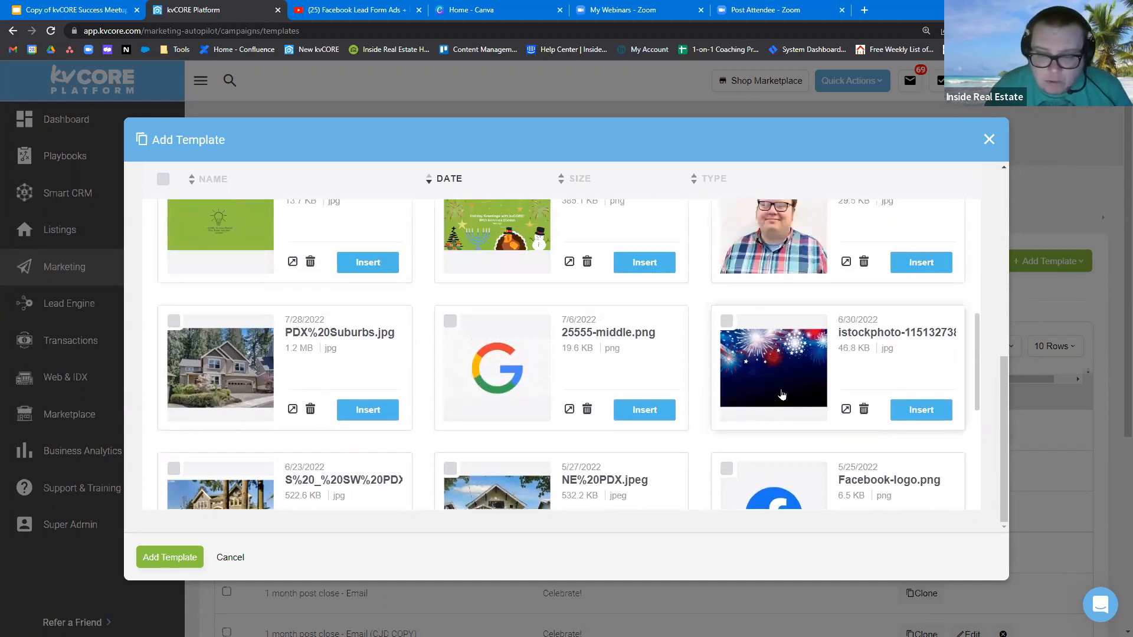
left_click(924, 479)
scroll(597, 398, "up", 4)
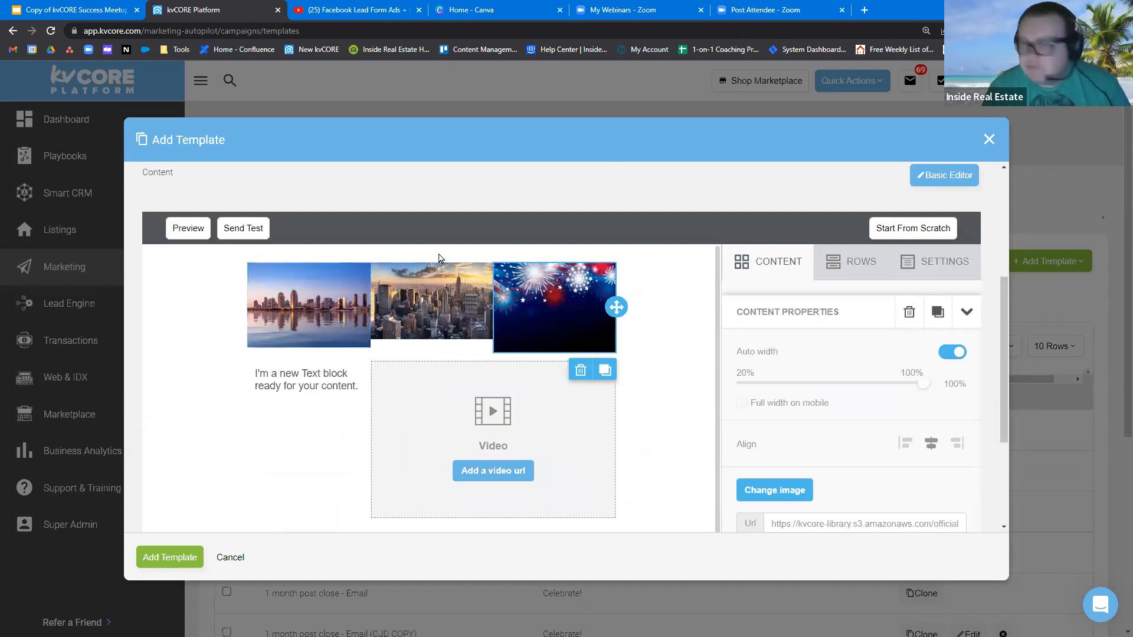
left_click_drag(1132, 176, 660, 169)
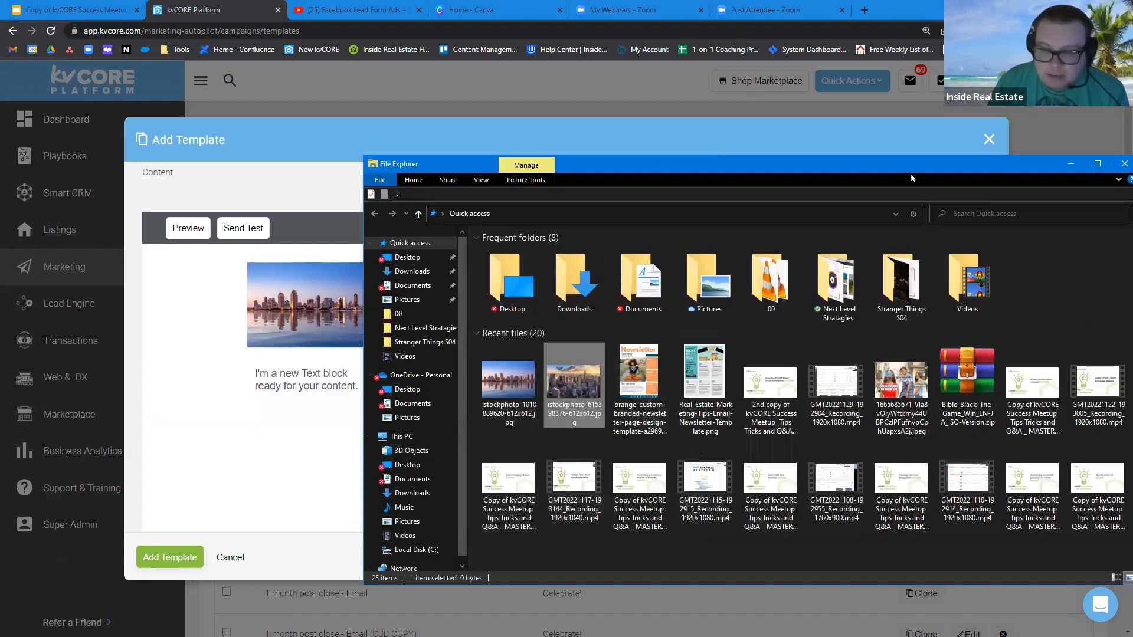
left_click_drag(912, 172, 1132, 257)
left_click(603, 292)
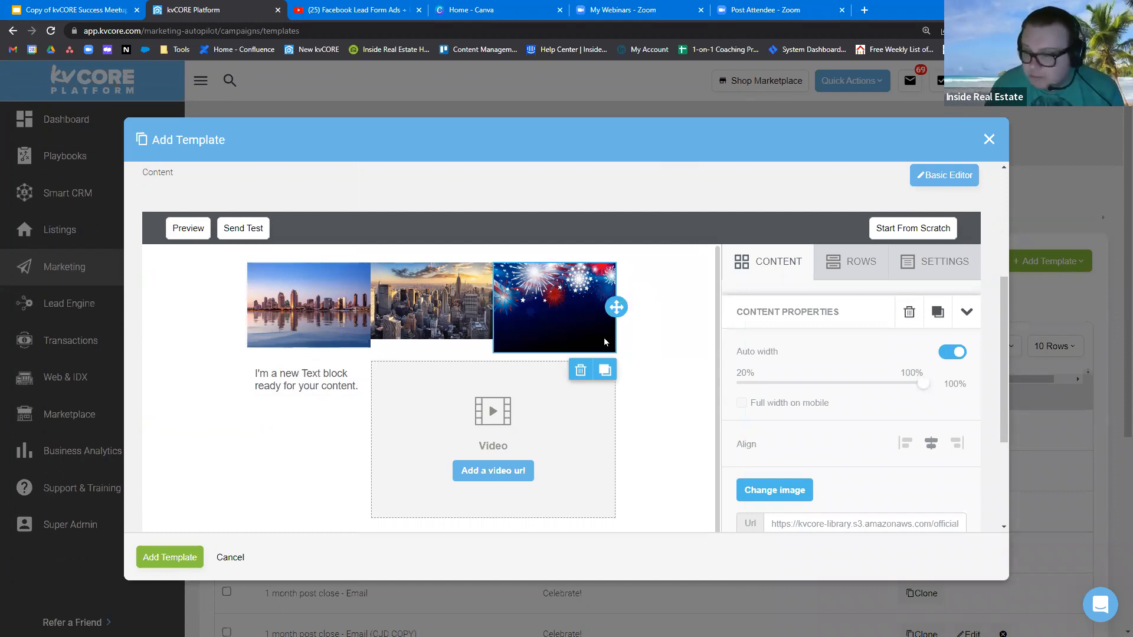
left_click(450, 364)
scroll(450, 364, "down", 1)
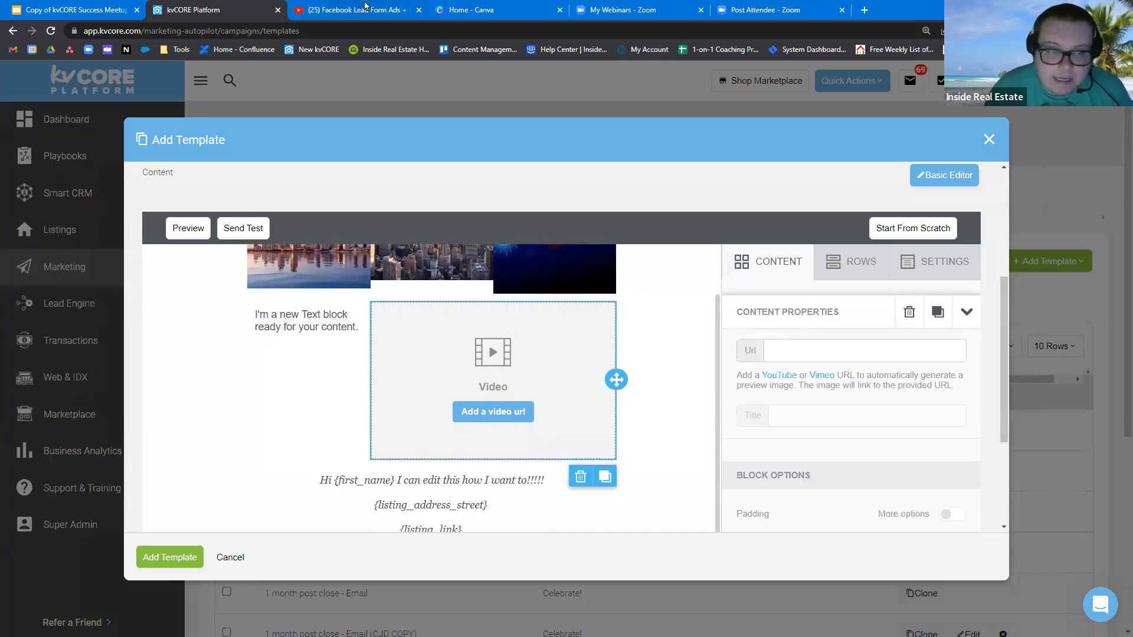
Copy the Facebook Lead Form Ads YouTube link and paste it into the Video block's Url field
left_click(380, 16)
right_click(214, 30)
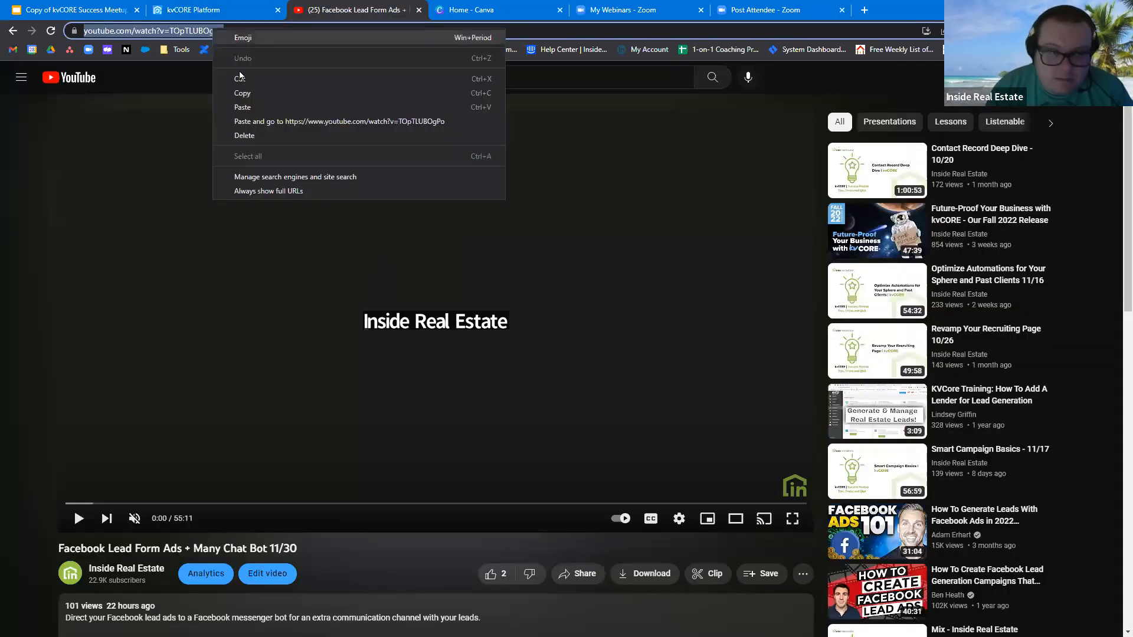
left_click(236, 101)
left_click(194, 10)
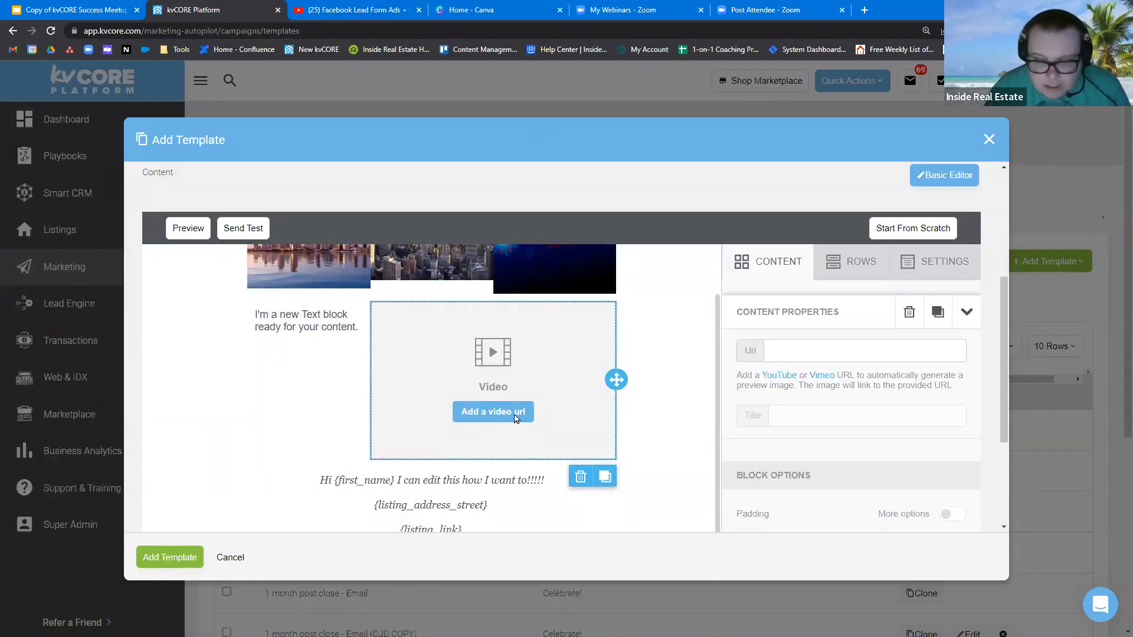
left_click(794, 354)
right_click(794, 354)
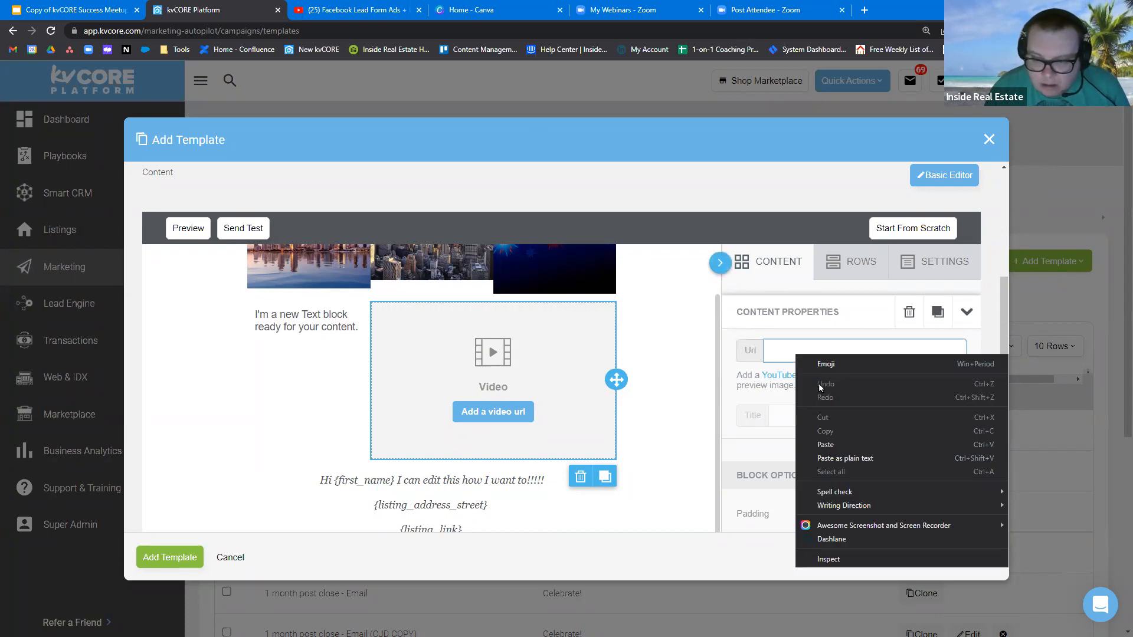
left_click(826, 451)
left_click(873, 400)
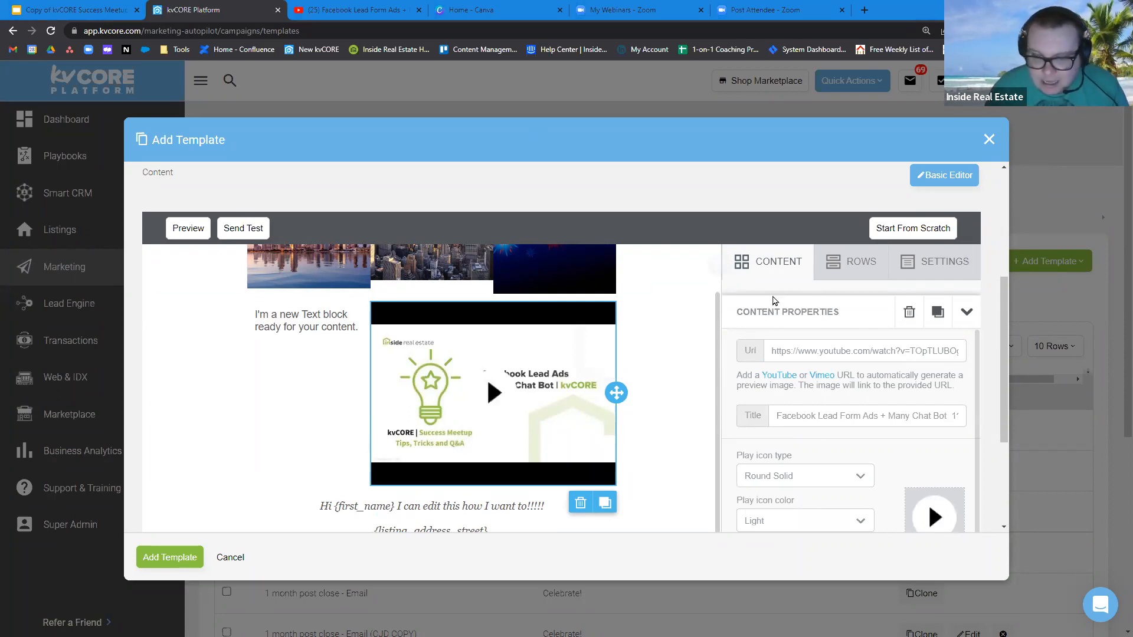
left_click(767, 261)
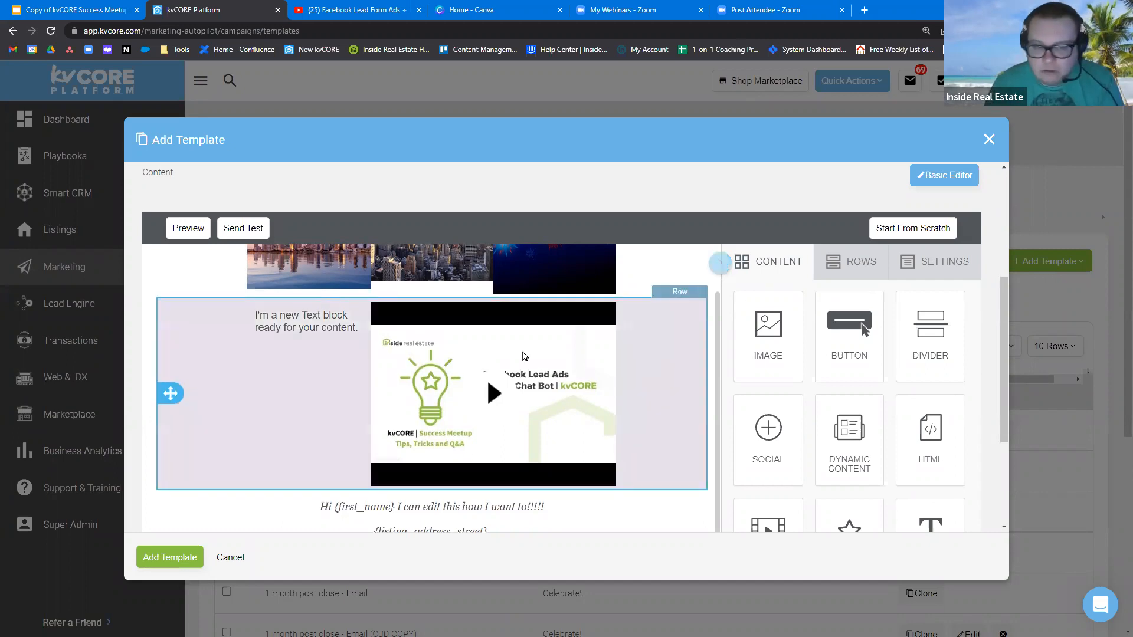
Add a new empty row below the video block
scroll(522, 356, "up", 1)
scroll(475, 469, "down", 1)
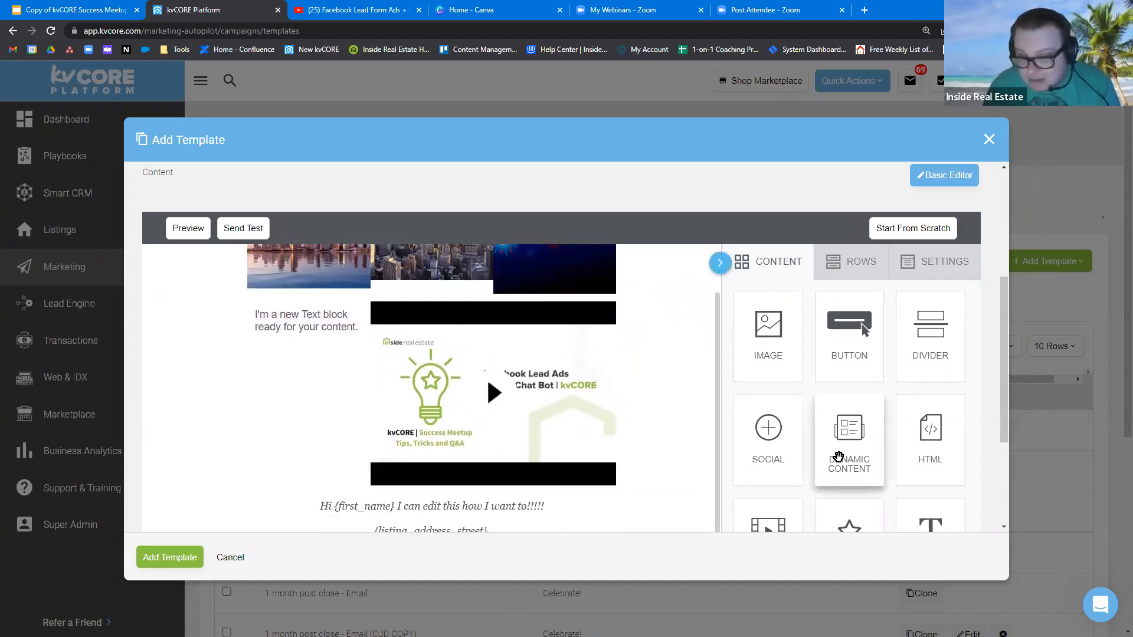
scroll(843, 453, "down", 1)
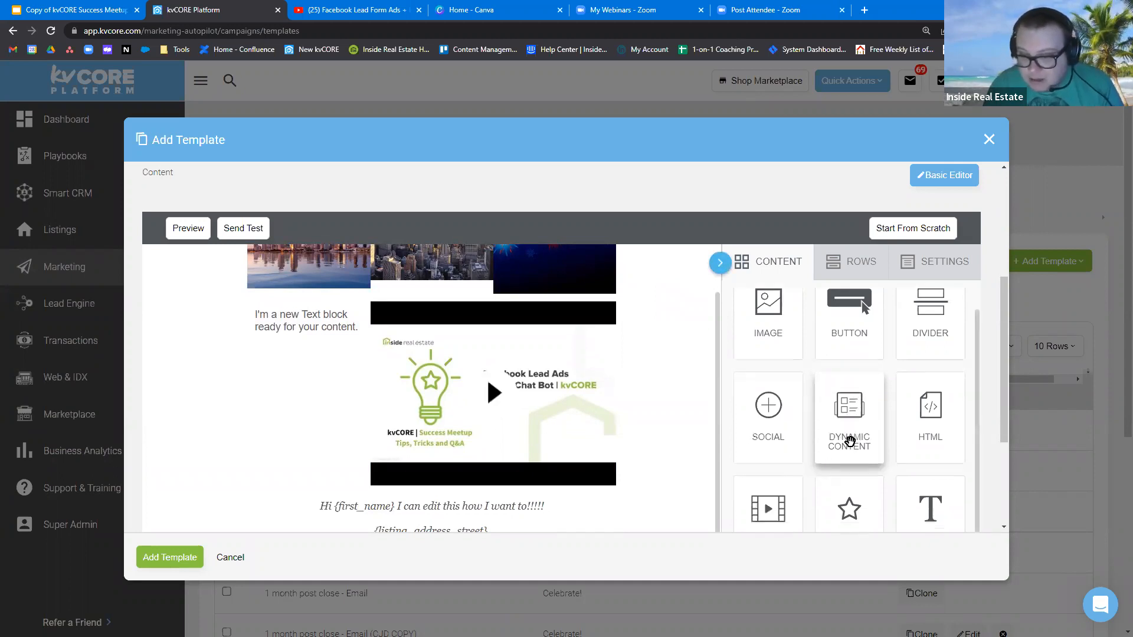
scroll(937, 438, "down", 2)
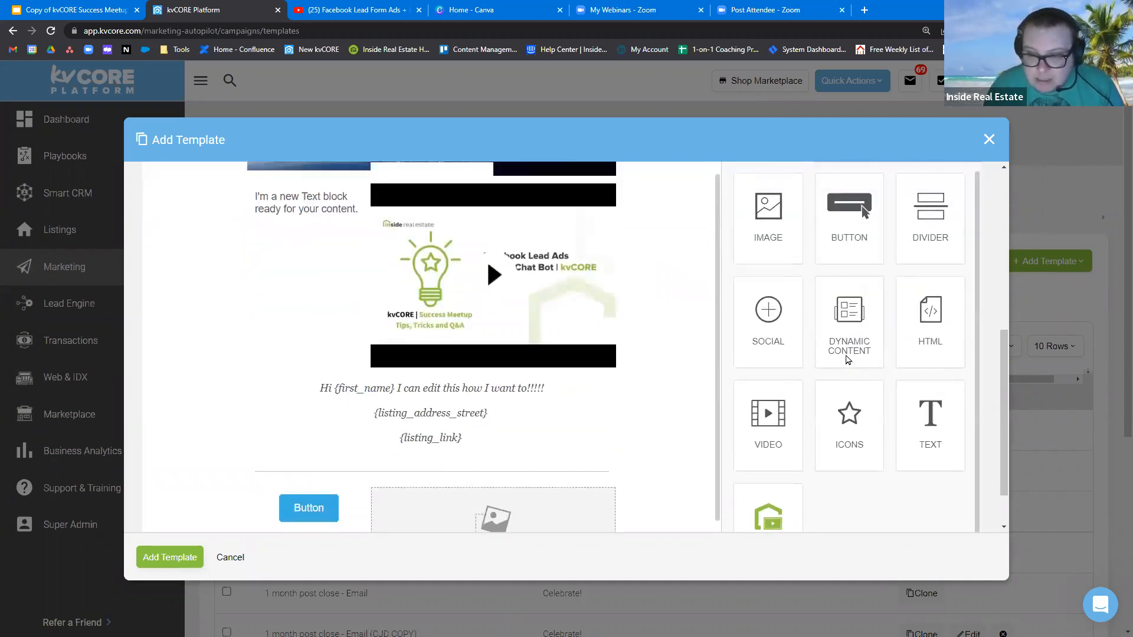
scroll(857, 289, "up", 2)
left_click(851, 261)
left_click_drag(849, 334, 401, 490)
scroll(568, 442, "down", 2)
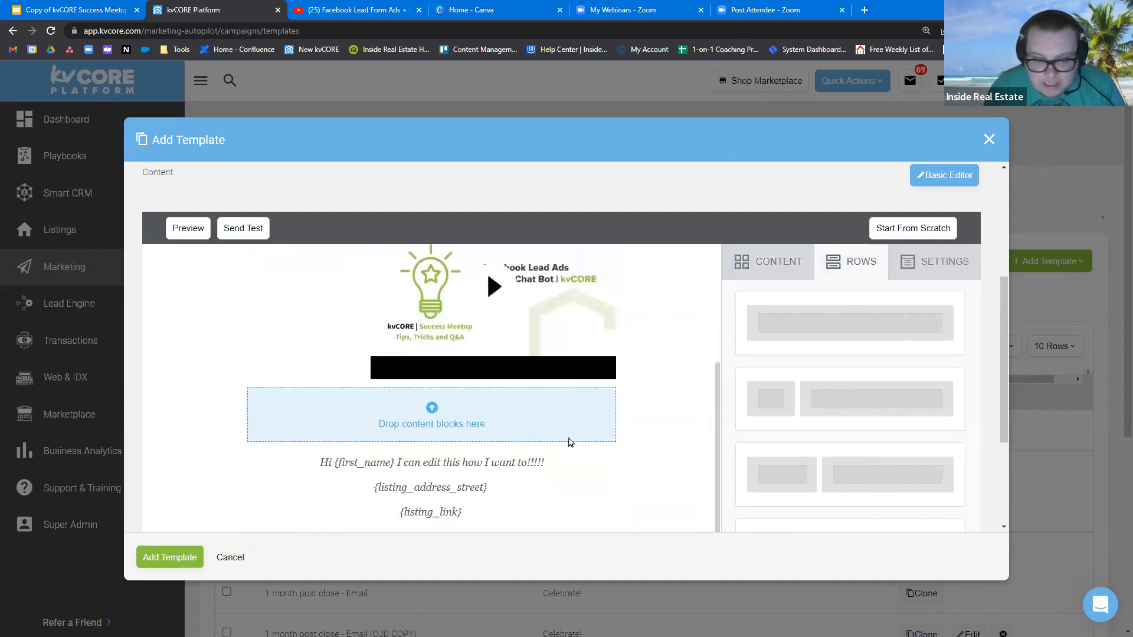
left_click(472, 407)
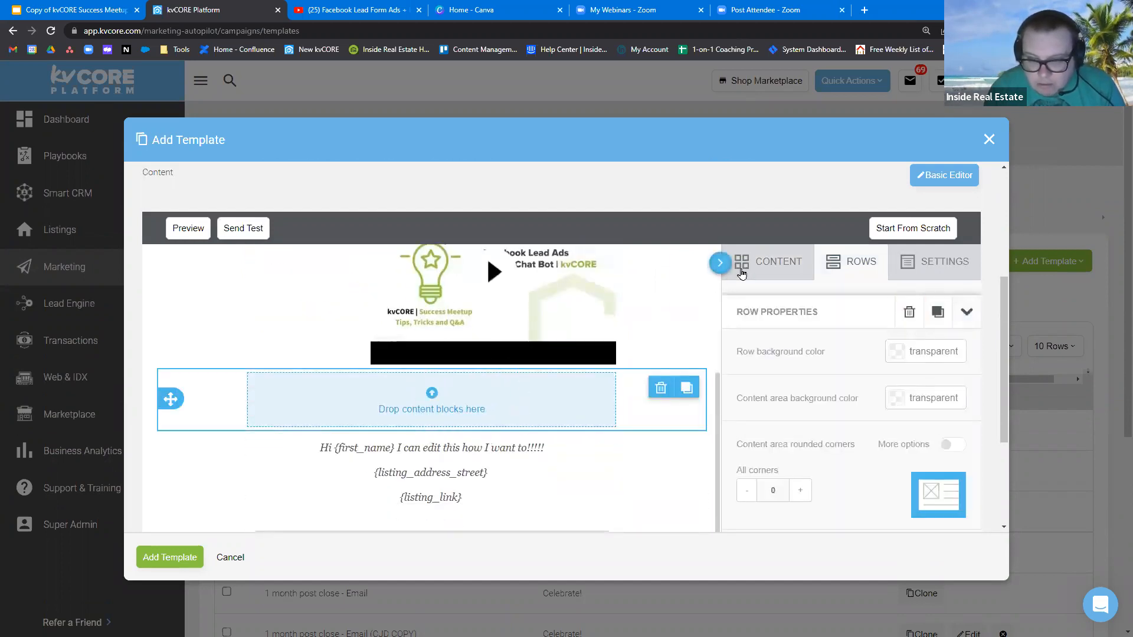
Add a Schedule a Showing Button dynamic block to the row and open the Escondido listing page
left_click(766, 270)
scroll(854, 466, "down", 1)
left_click_drag(822, 440, 486, 411)
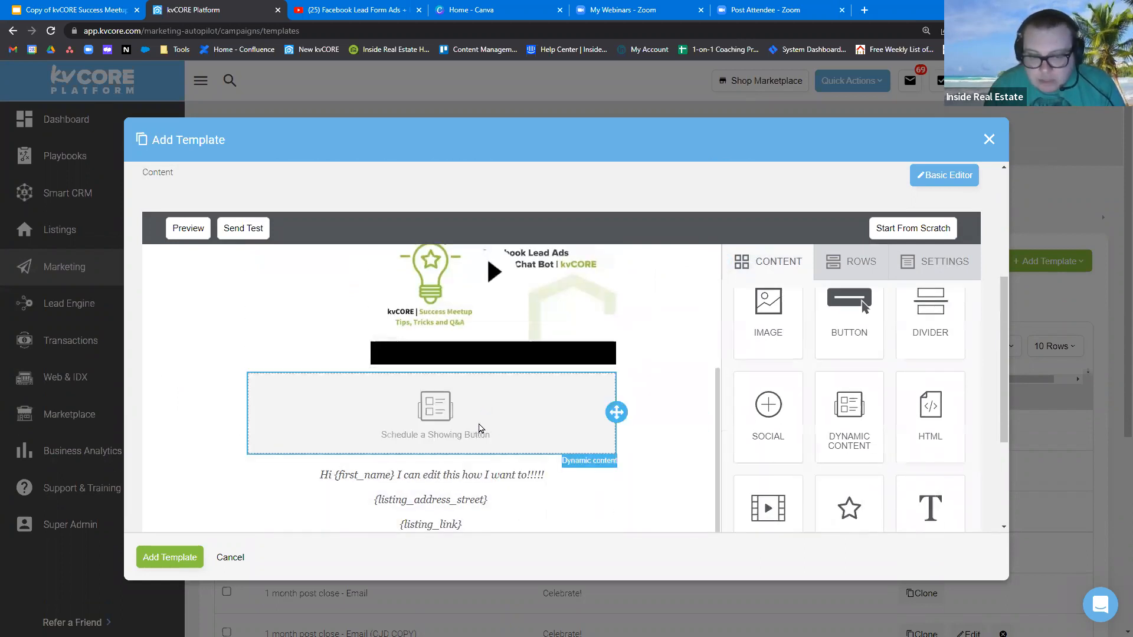
left_click(516, 432)
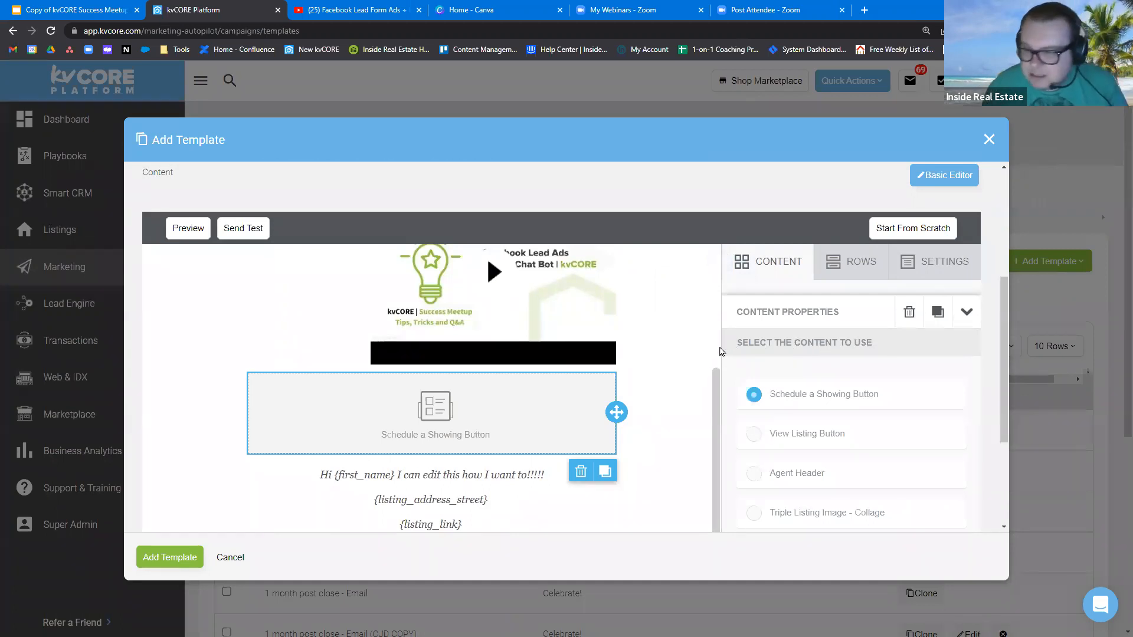
scroll(814, 348, "down", 1)
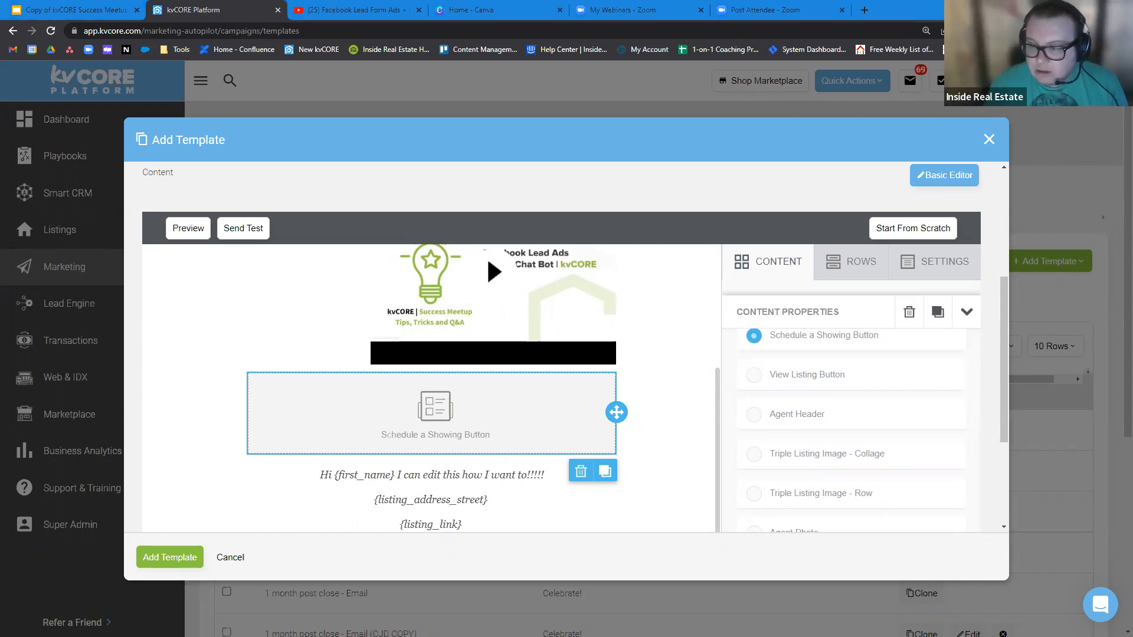
scroll(834, 402, "down", 1)
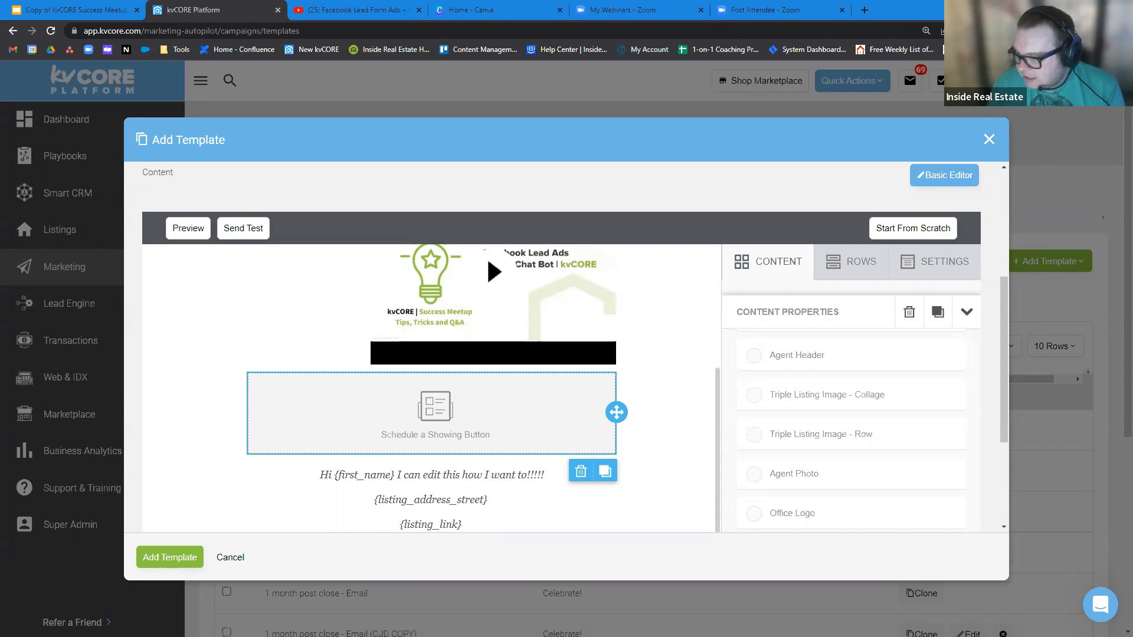
mouse_move(364, 5)
left_mouse_down()
mouse_move(475, 9)
mouse_move(348, 9)
left_mouse_up()
Copy the listing's MLS number from the property page
scroll(222, 374, "down", 2)
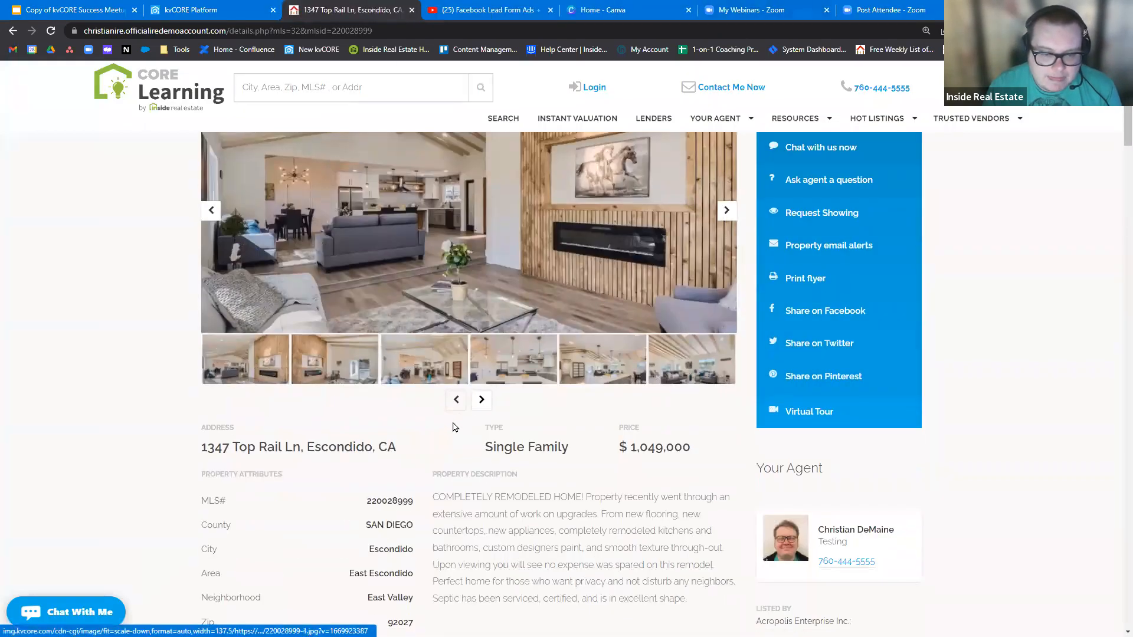
scroll(394, 339, "down", 3)
double_click(393, 324)
right_click(397, 329)
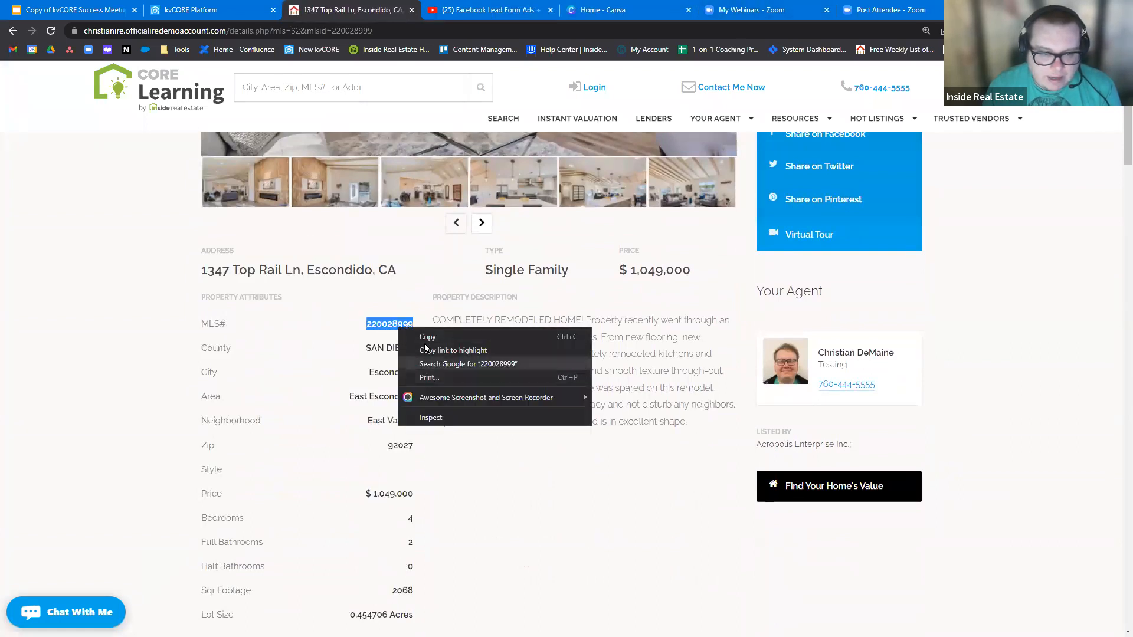
left_click(435, 336)
key("ctrl+shift+Tab")
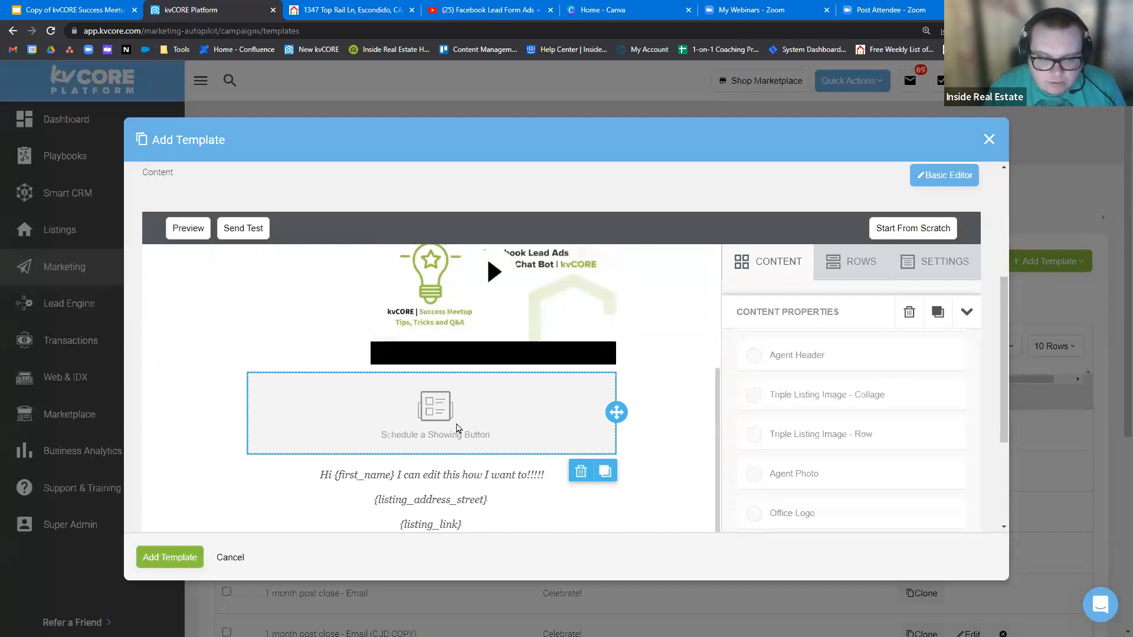
Set the dynamic block to Triple Listing Image - Collage
left_click(752, 383)
scroll(871, 413, "down", 3)
scroll(837, 437, "up", 5)
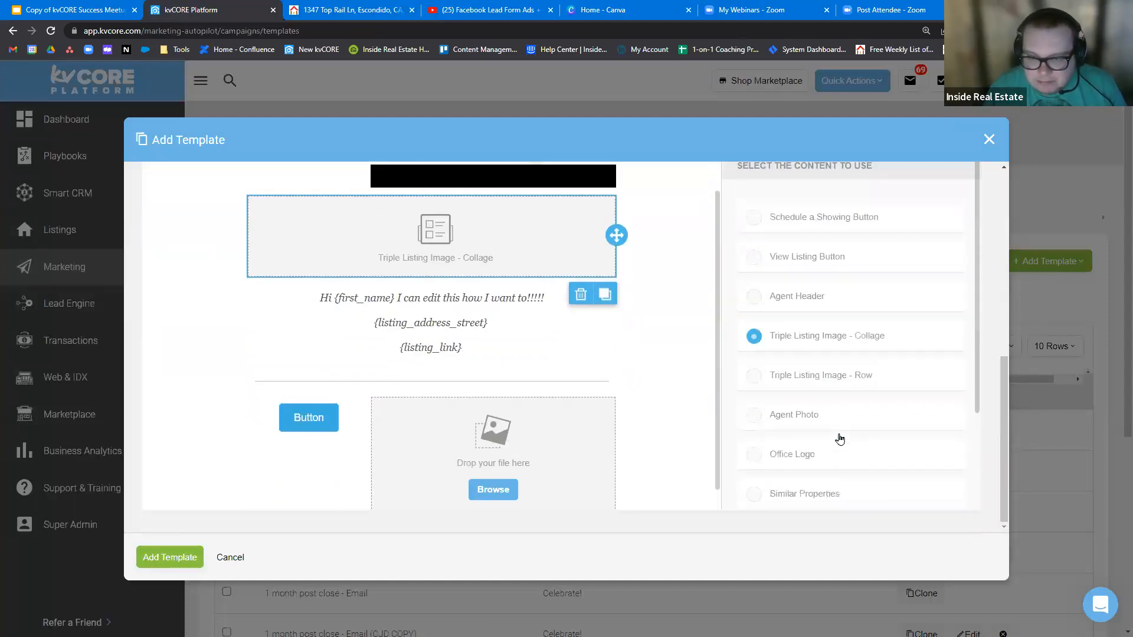
scroll(505, 328, "up", 5)
scroll(225, 322, "up", 5)
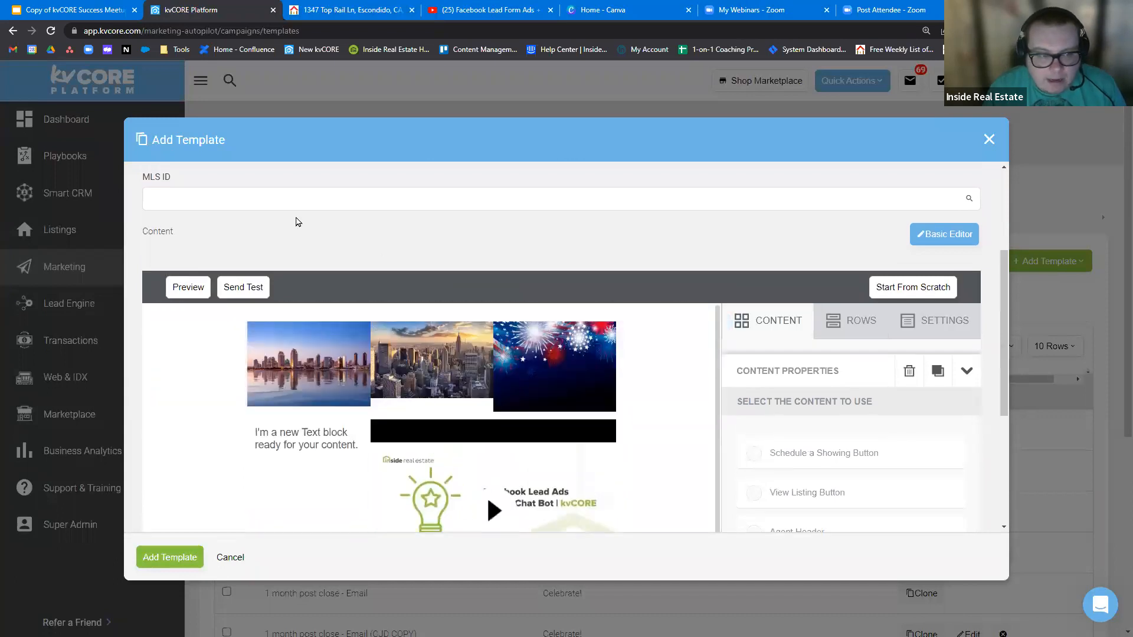
Paste MLS ID 220028999 into the template and select the matching listing
left_click(221, 374)
left_click_drag(170, 361, 138, 361)
left_click(198, 369)
key("ctrl+v")
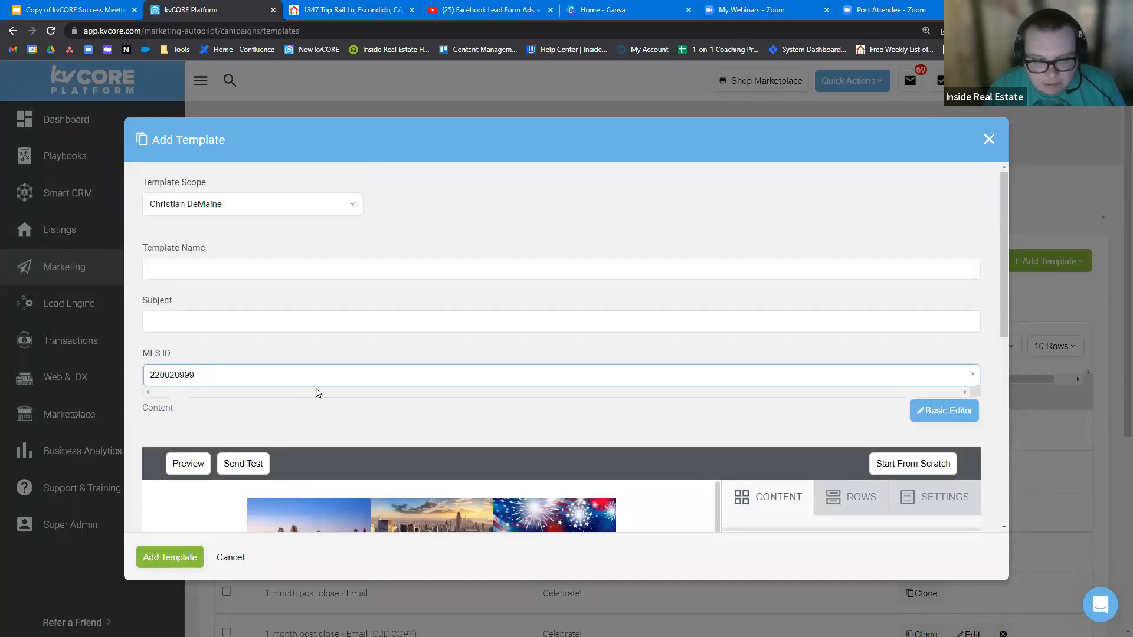
left_click(218, 404)
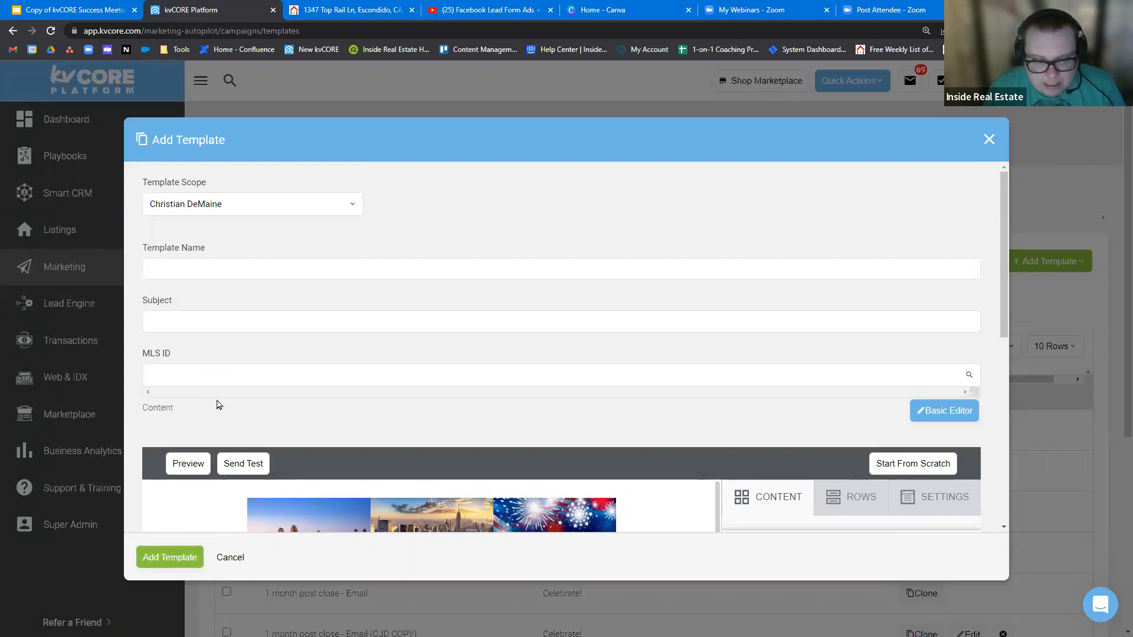
scroll(299, 367, "down", 3)
scroll(147, 423, "down", 4)
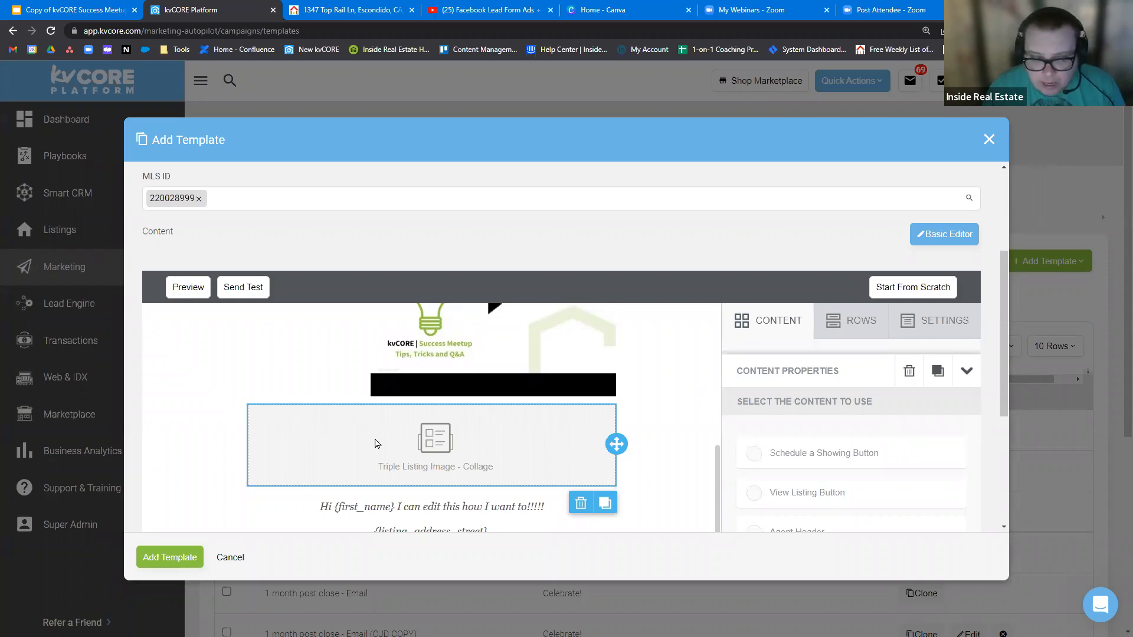
scroll(376, 443, "up", 4)
scroll(352, 256, "up", 3)
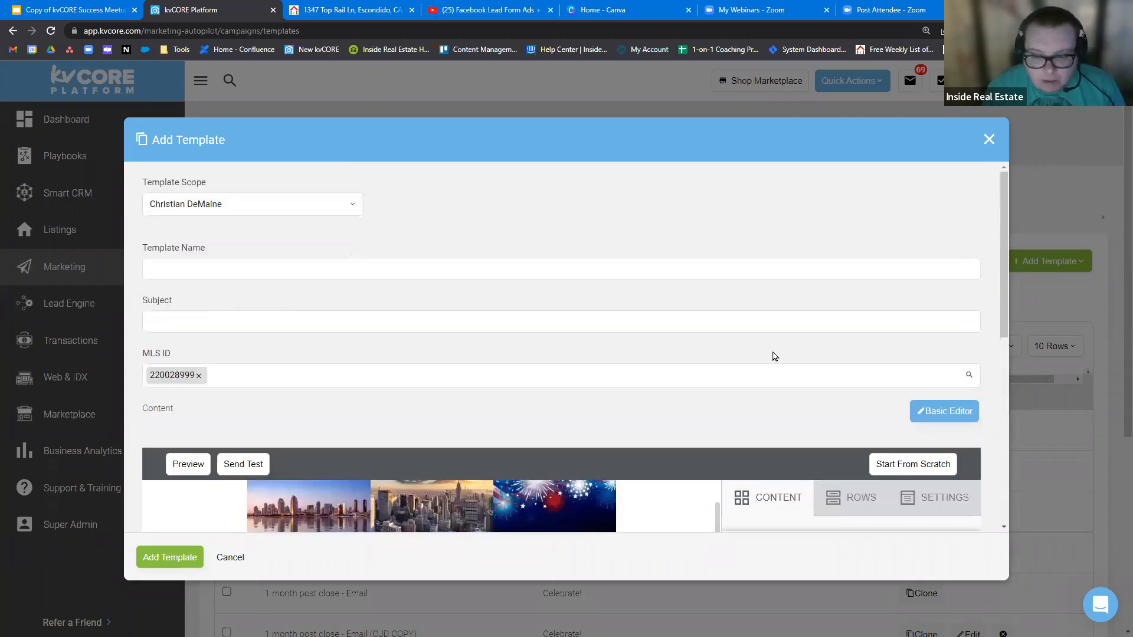
scroll(775, 356, "down", 10)
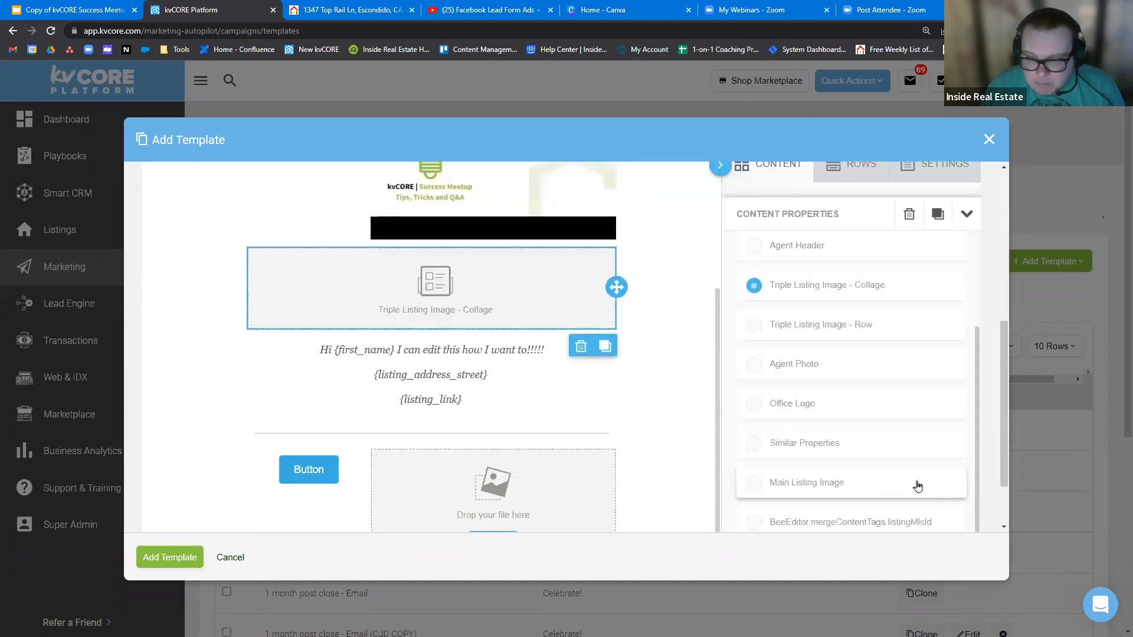
Delete the empty image placeholder block from the button row
scroll(917, 485, "down", 1)
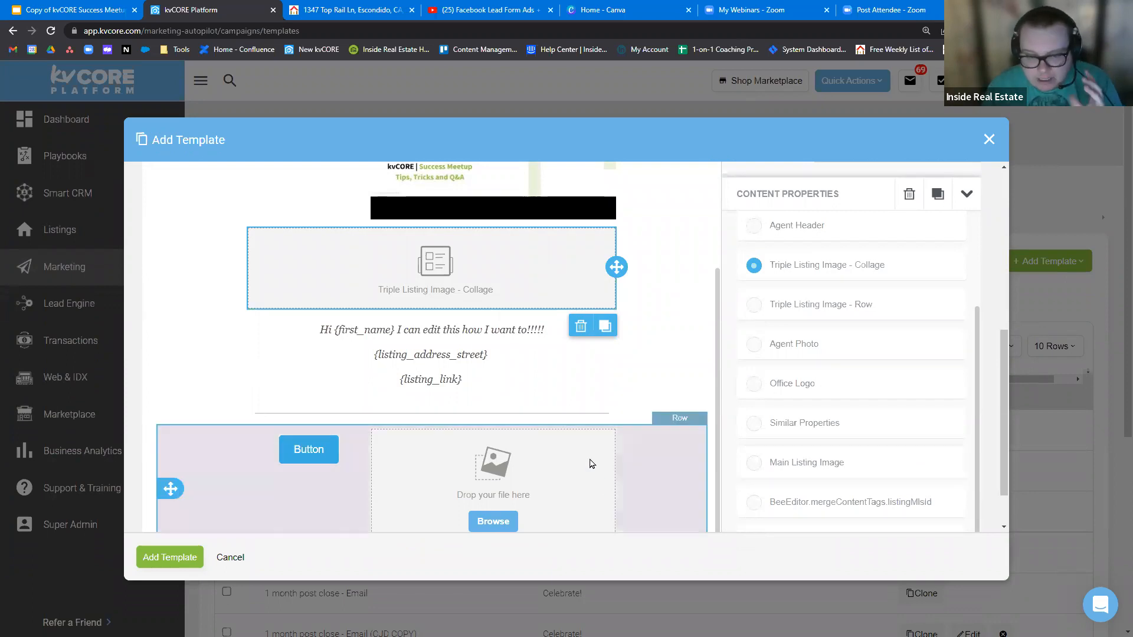
scroll(626, 466, "down", 1)
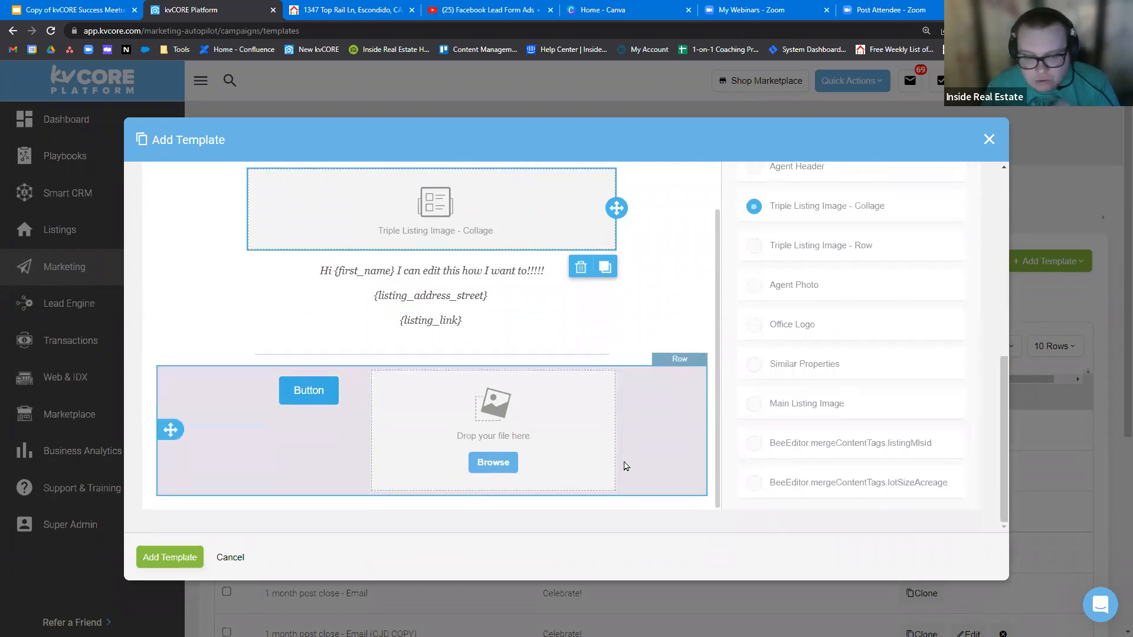
left_click(548, 452)
scroll(782, 307, "up", 5)
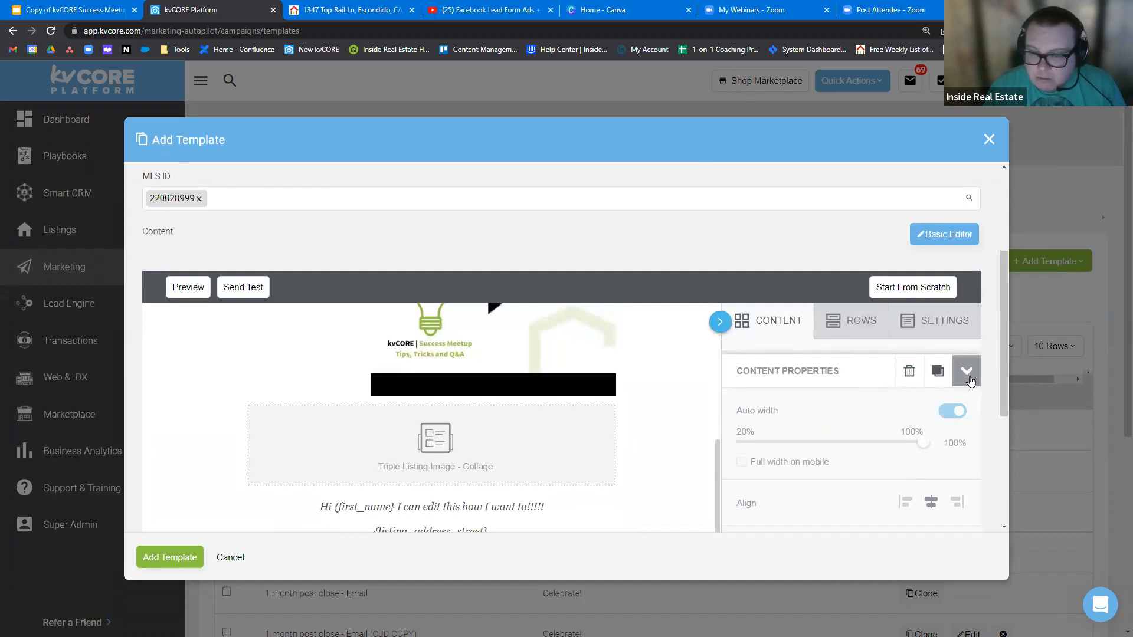
left_click(969, 381)
scroll(826, 437, "down", 4)
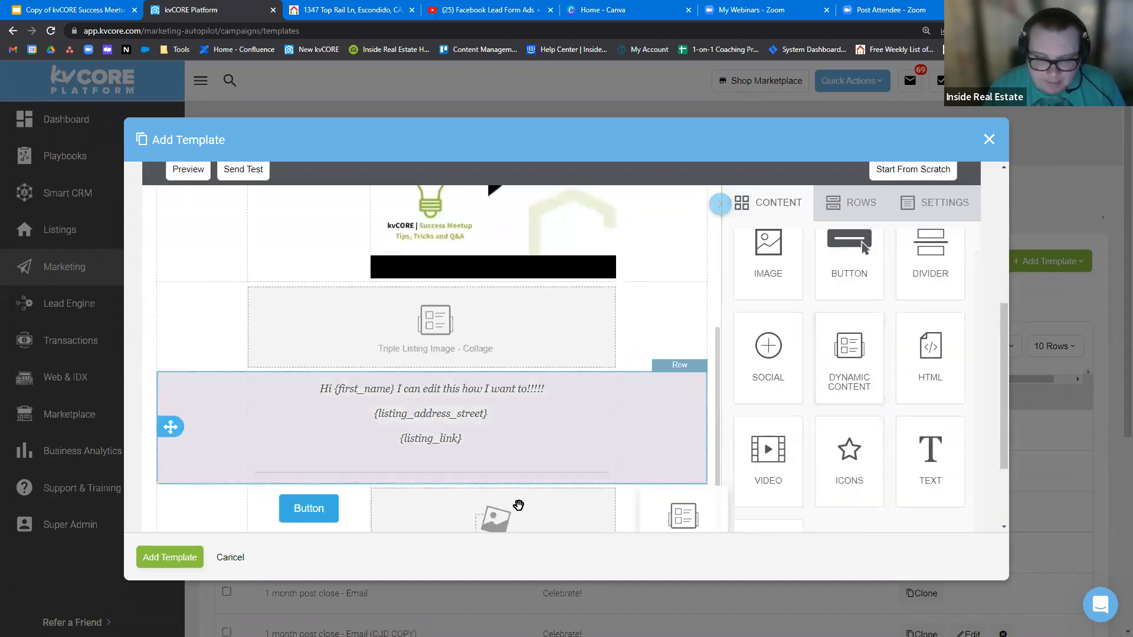
scroll(519, 466, "down", 5)
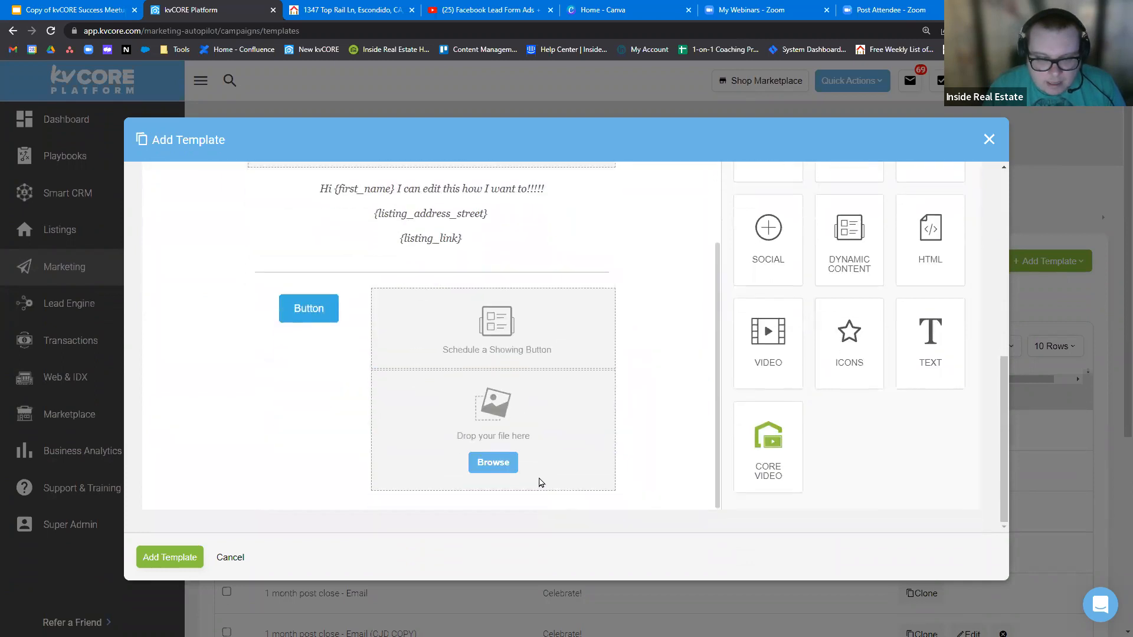
left_click(529, 358)
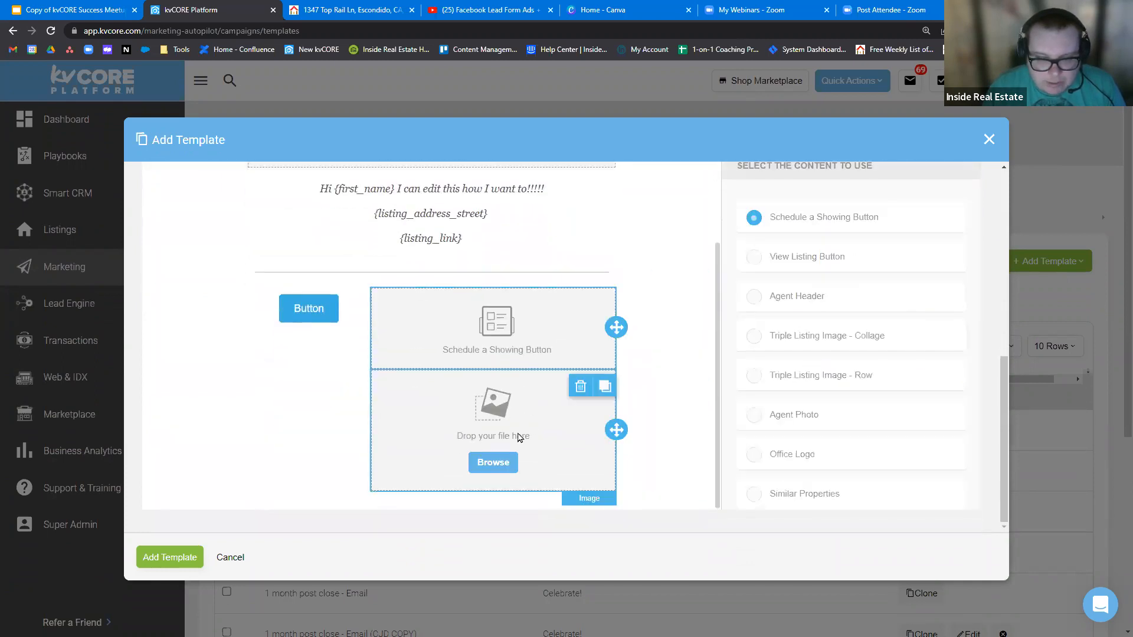
left_click(555, 428)
left_click(581, 507)
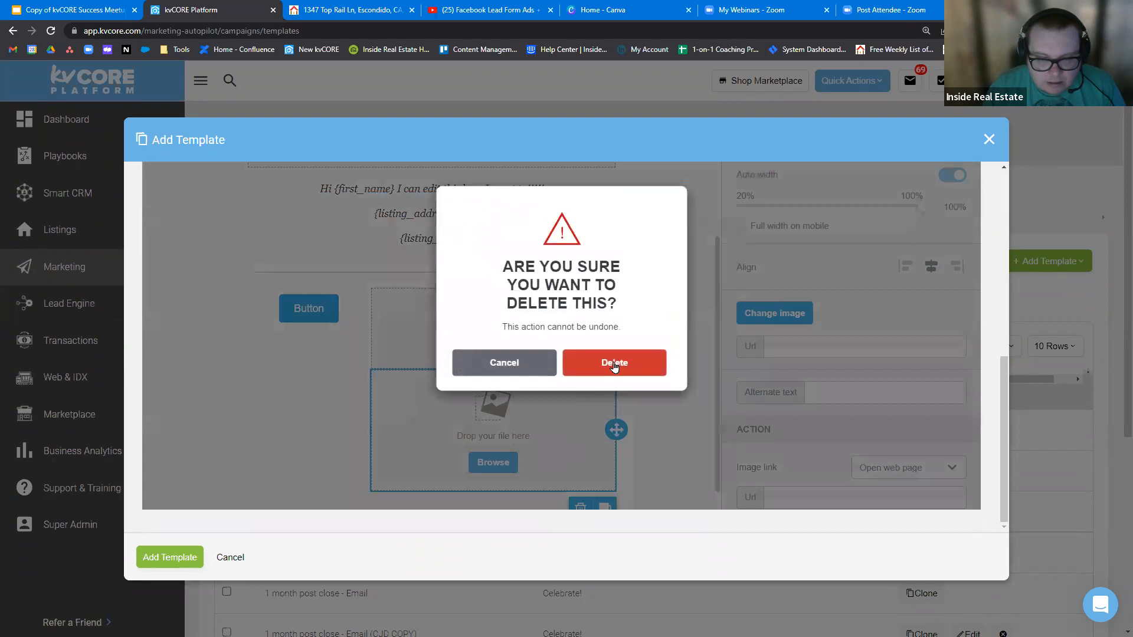
left_click(614, 353)
Switch the Schedule a Showing Button dynamic block to Main Listing Image
left_click(579, 421)
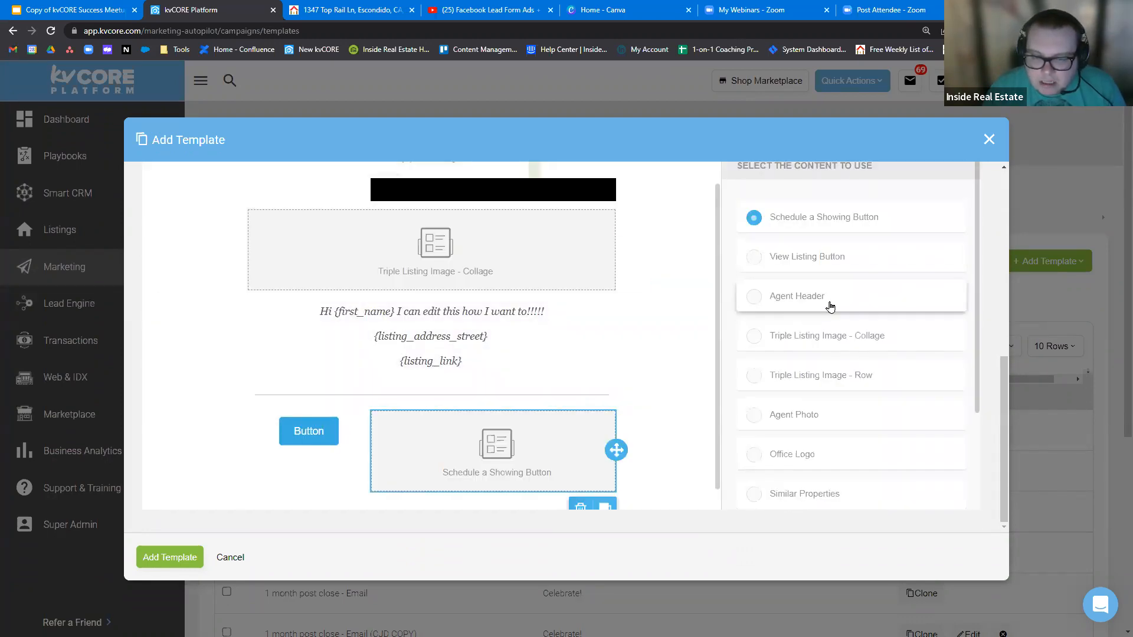
scroll(883, 418, "down", 3)
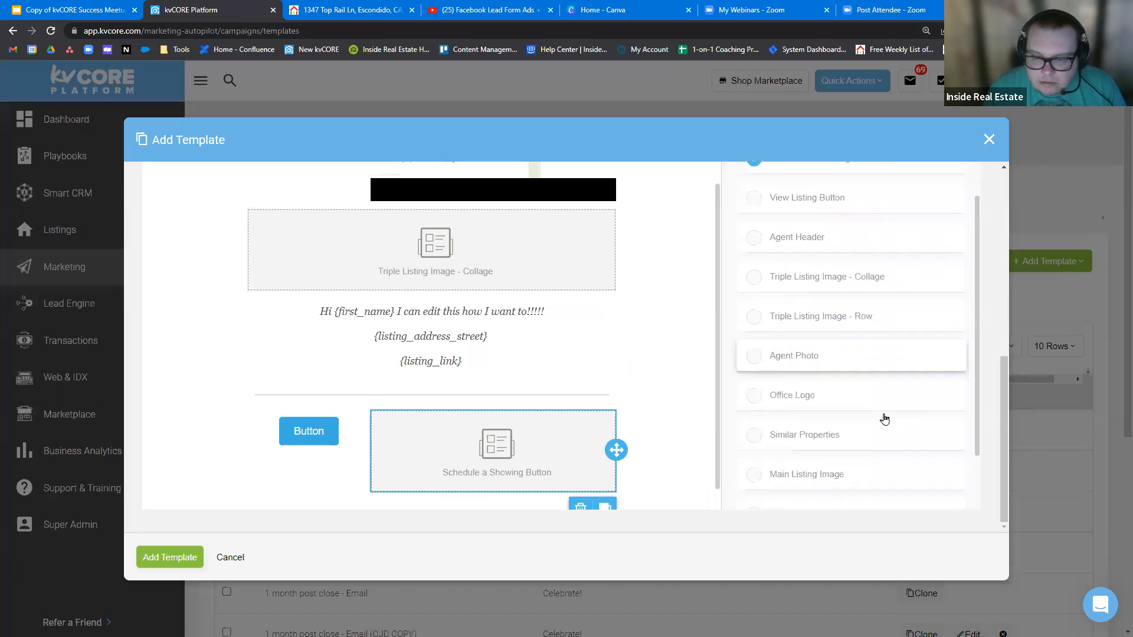
scroll(883, 418, "down", 1)
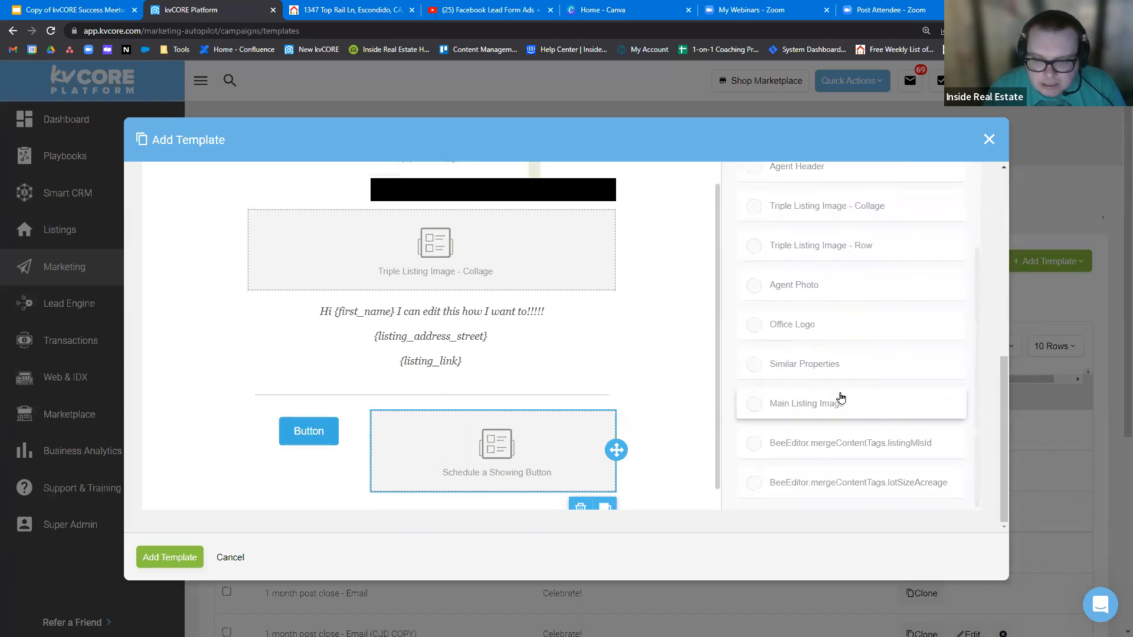
left_click(755, 407)
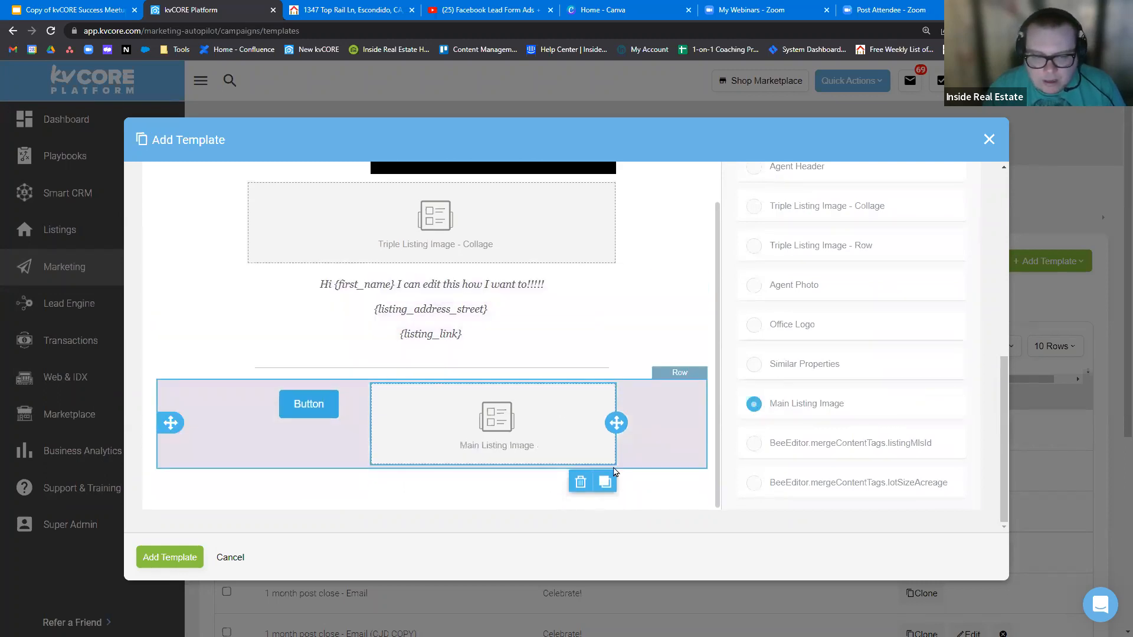
scroll(614, 448, "up", 3)
scroll(613, 449, "up", 5)
left_click(266, 272)
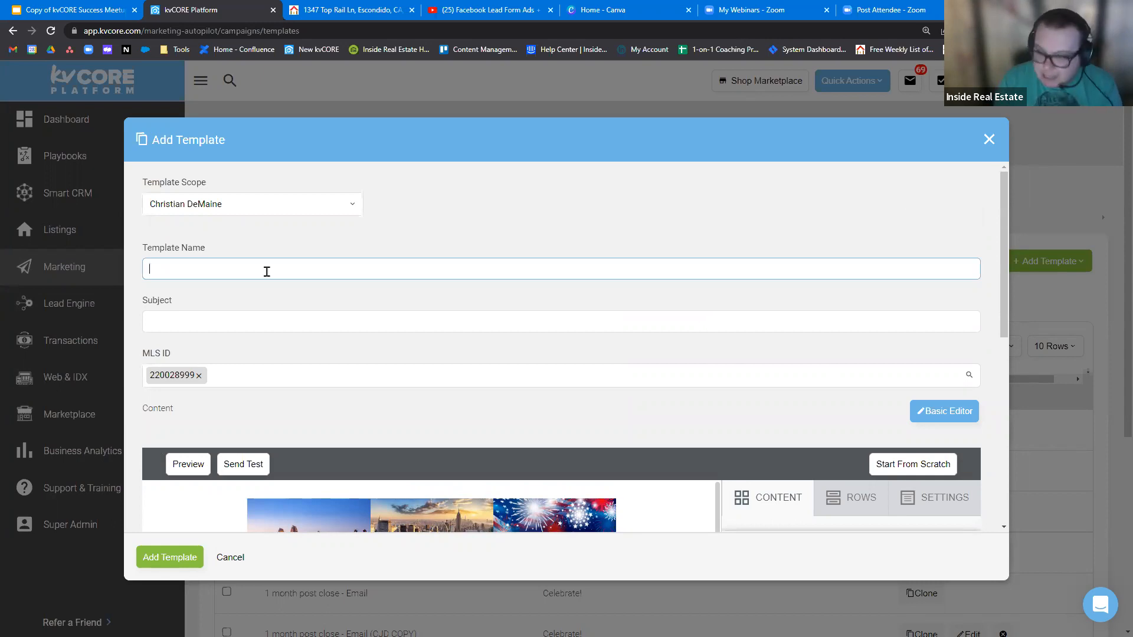
left_click_drag(170, 303, 210, 321)
left_click(215, 319)
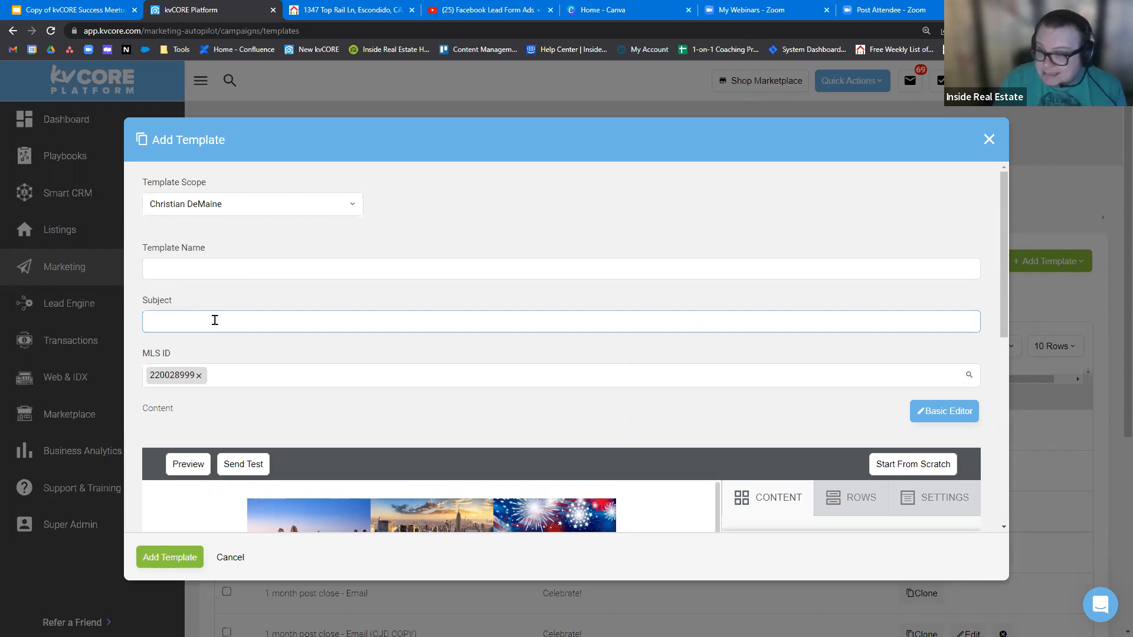
scroll(541, 301, "down", 5)
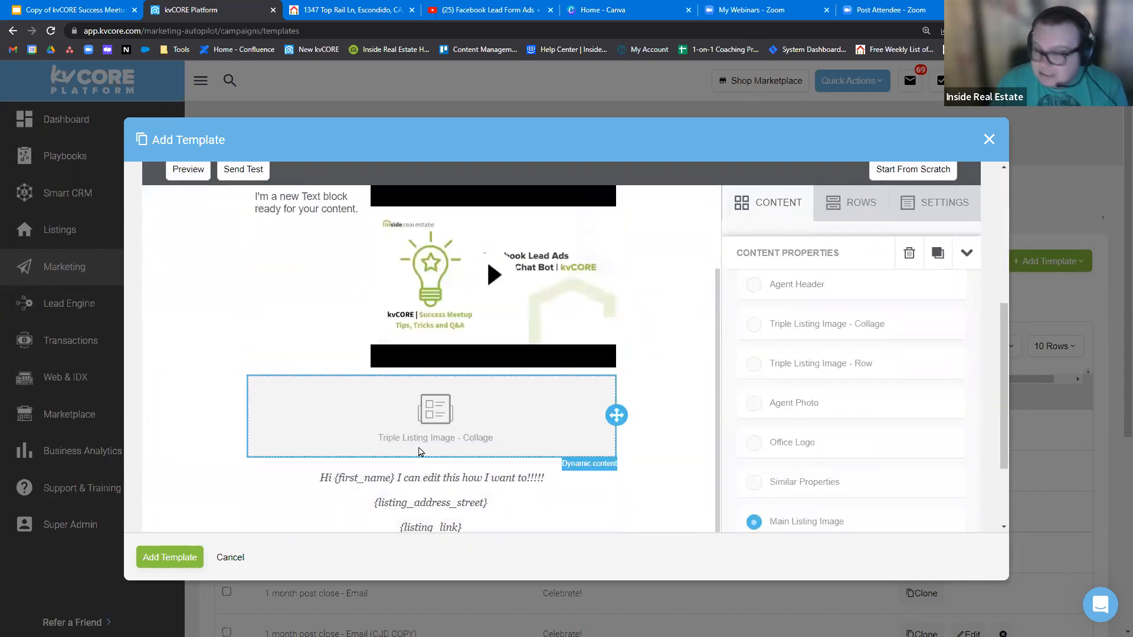
scroll(508, 465, "down", 1)
scroll(271, 177, "up", 5)
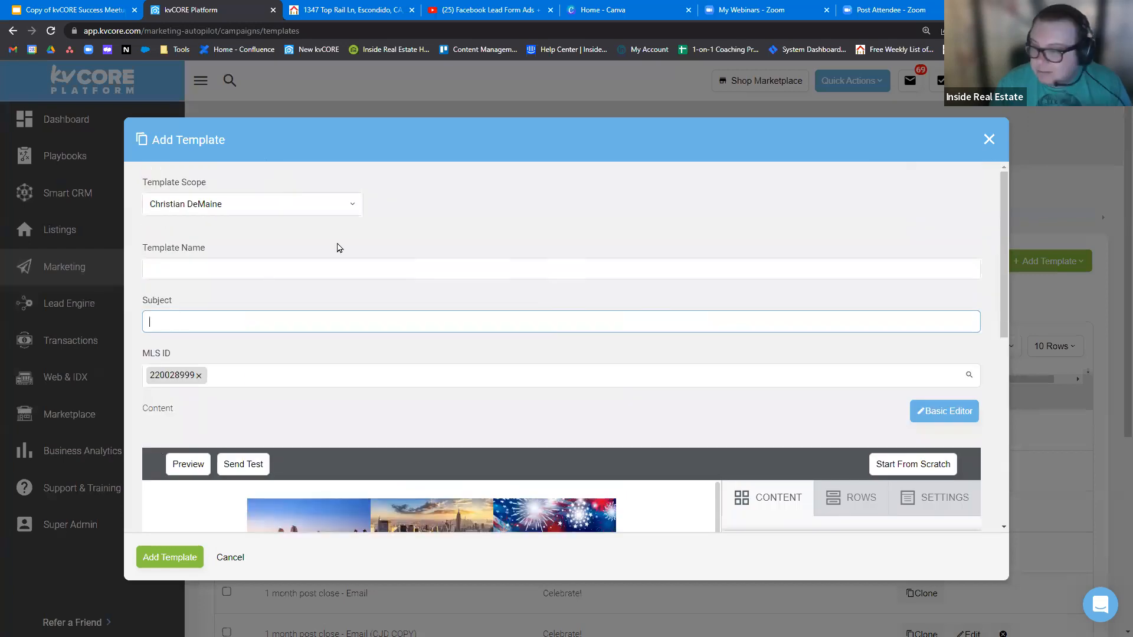
left_click(347, 267)
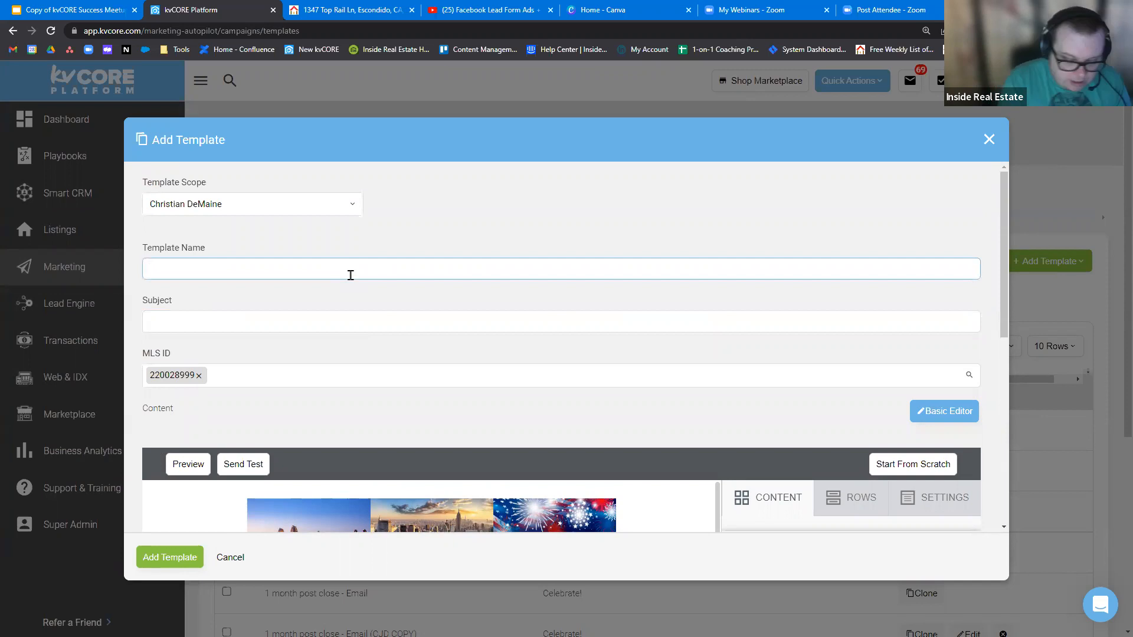
scroll(327, 413, "down", 4)
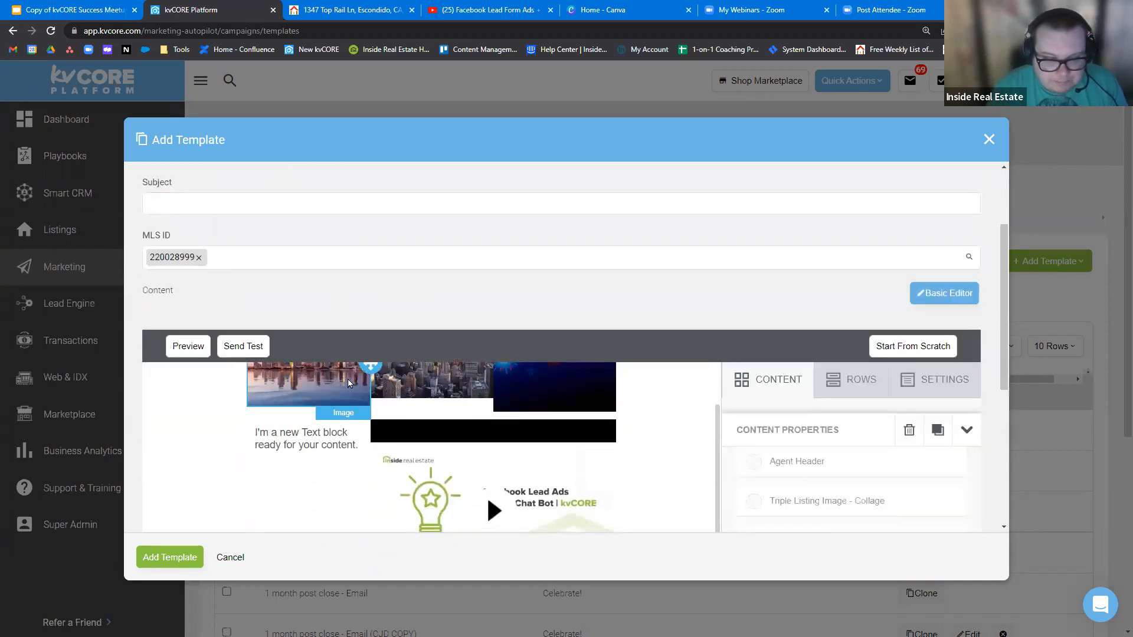
Delete both city skyline photos and the fireworks photo, then the emptied top row
scroll(330, 407, "up", 1)
left_click(317, 437)
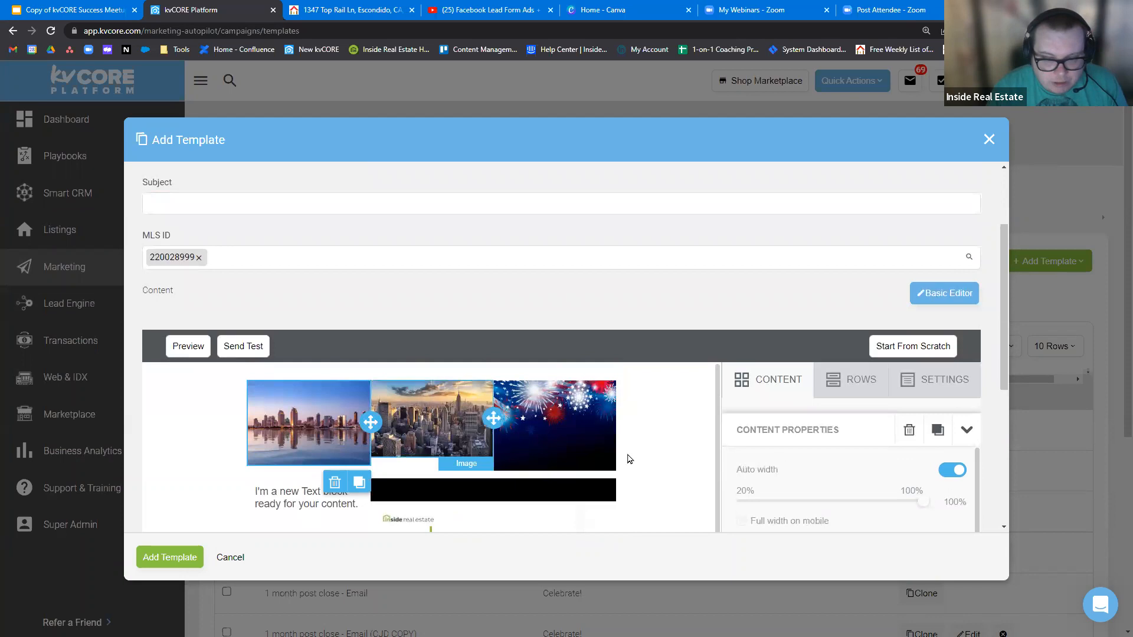
left_click(915, 433)
left_click(617, 487)
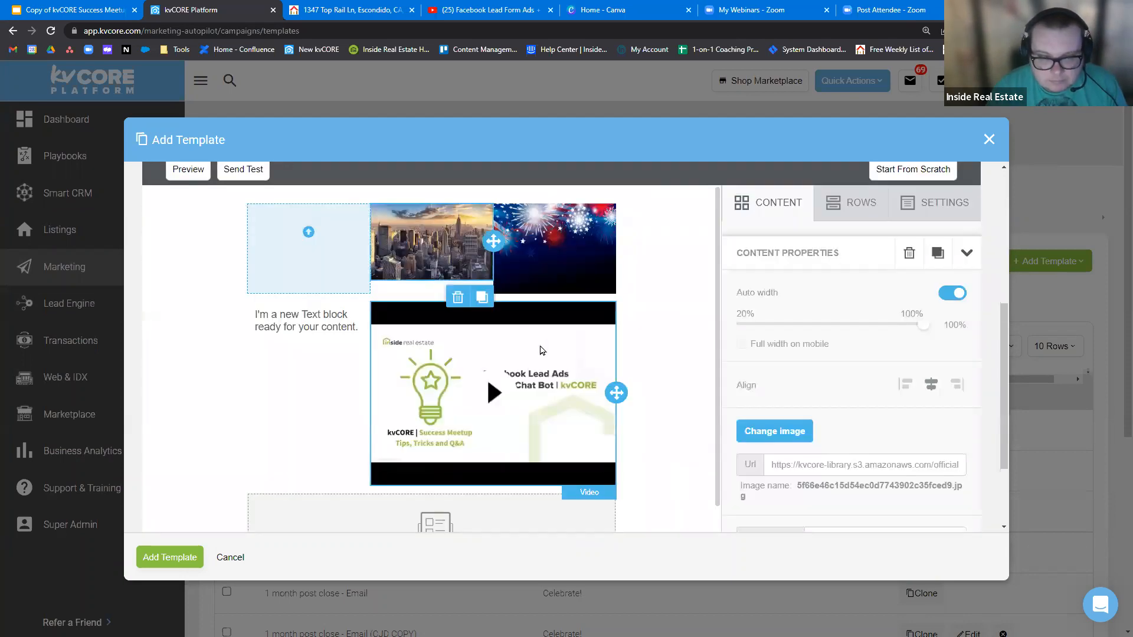
left_click(458, 297)
left_click(614, 478)
left_click(569, 275)
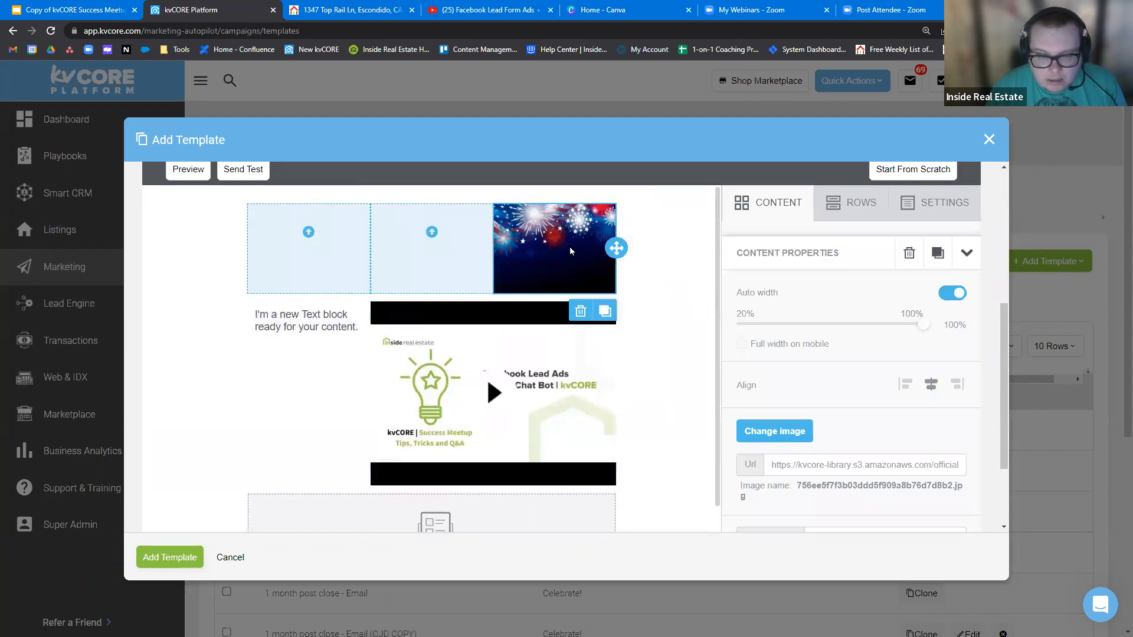
left_click(581, 311)
left_click(593, 487)
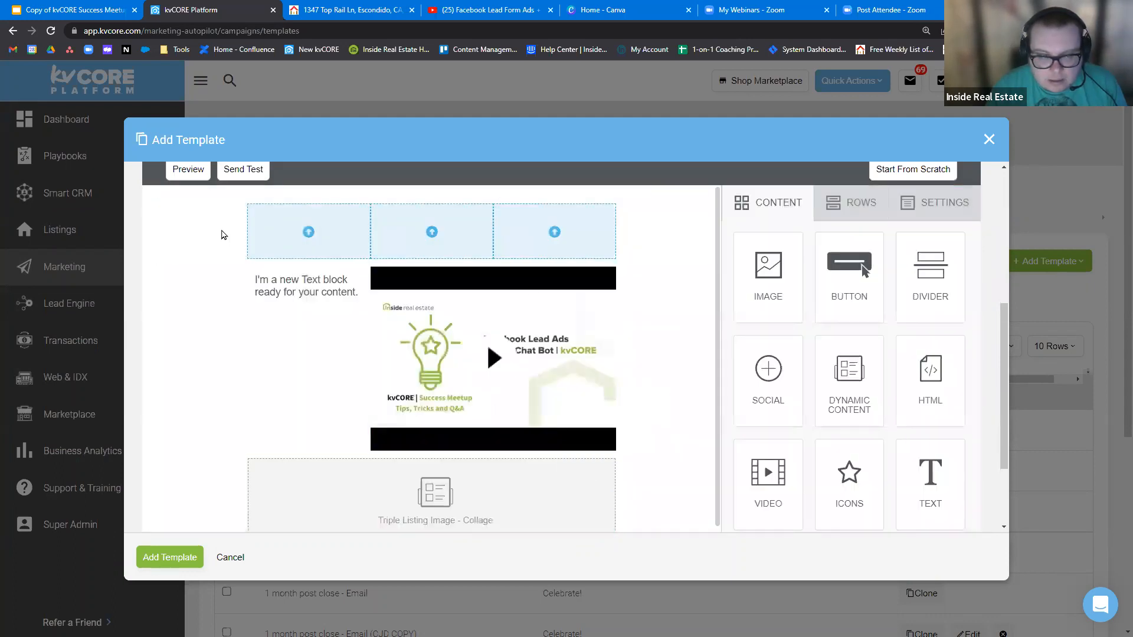
left_click(643, 241)
left_click(660, 220)
left_click(641, 478)
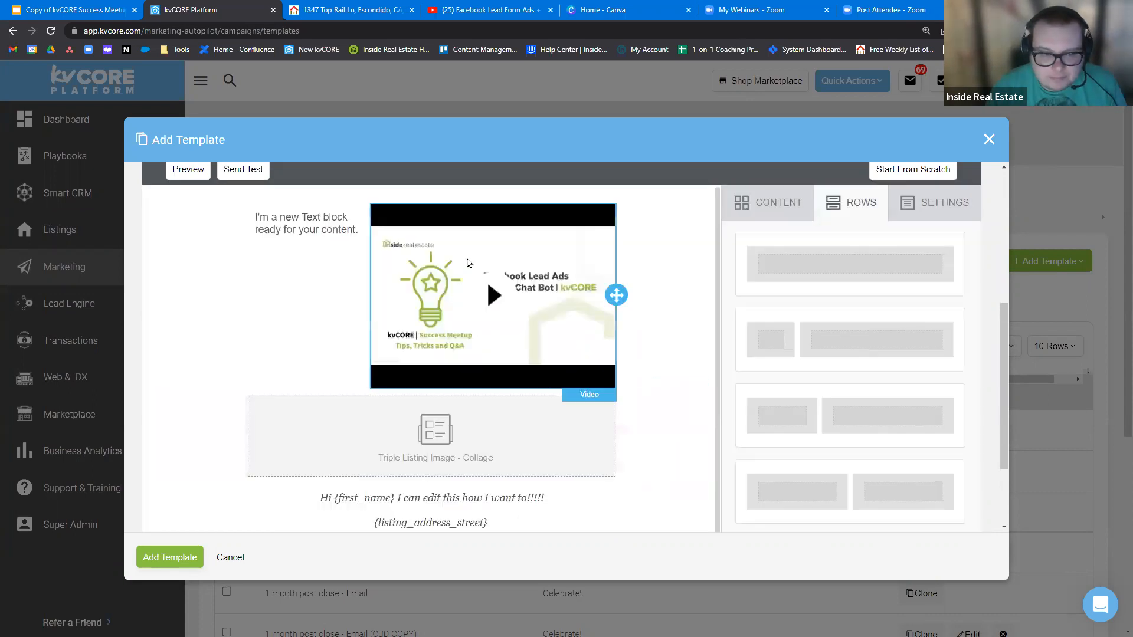
Add a new single-column row at the email top holding a dynamic content block
scroll(784, 319, "up", 2)
left_click(785, 324)
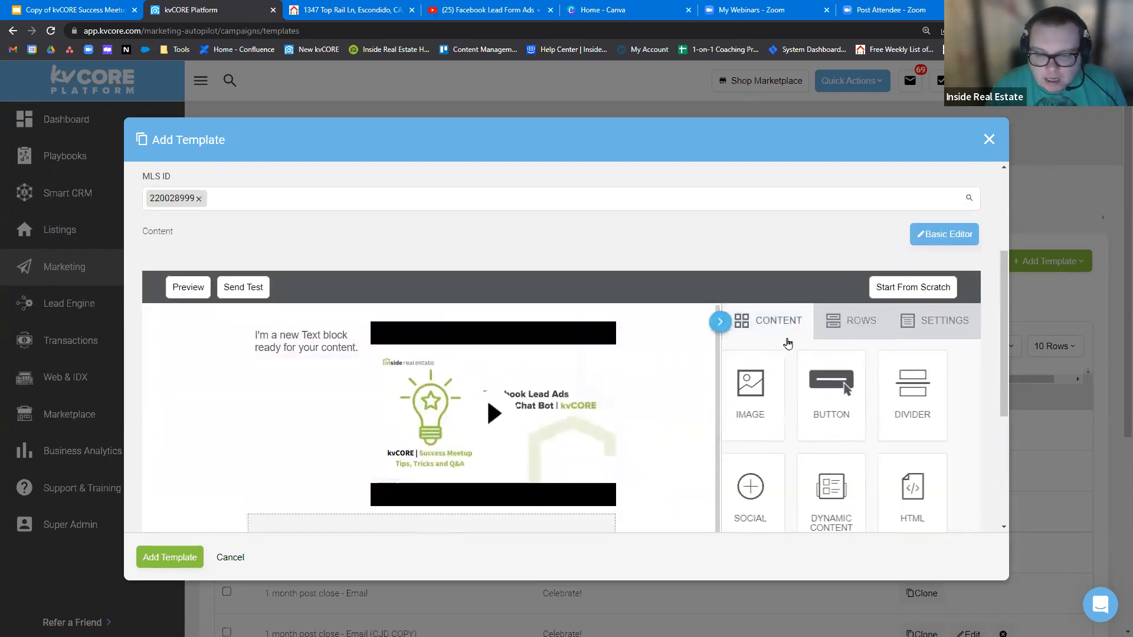
left_click(858, 321)
left_click_drag(844, 384, 553, 332)
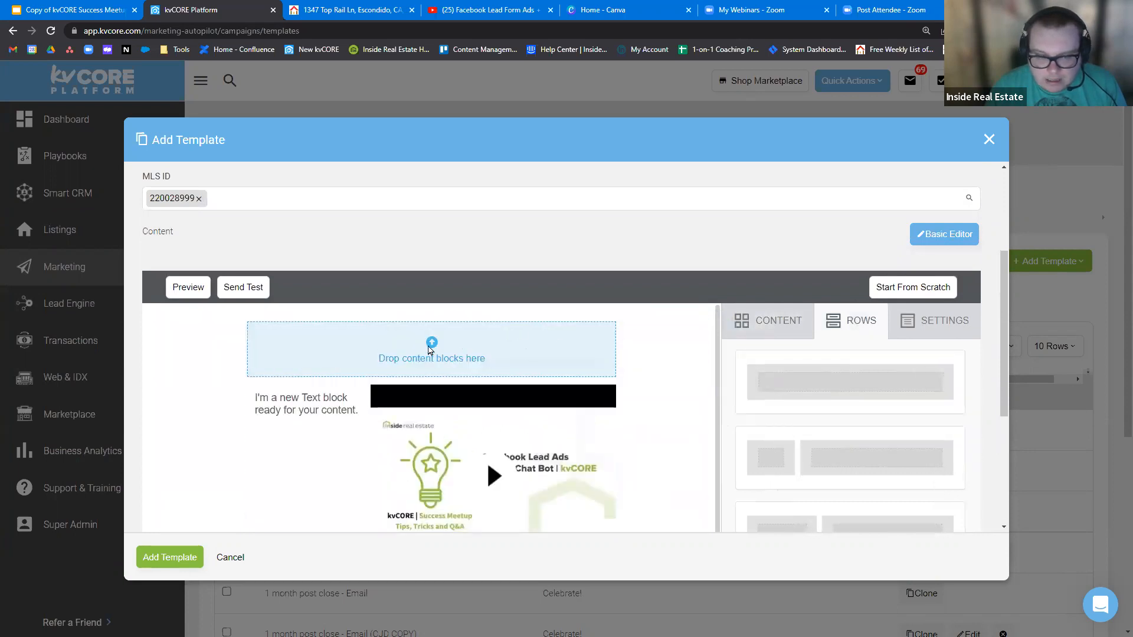
left_click(776, 322)
scroll(849, 377, "down", 1)
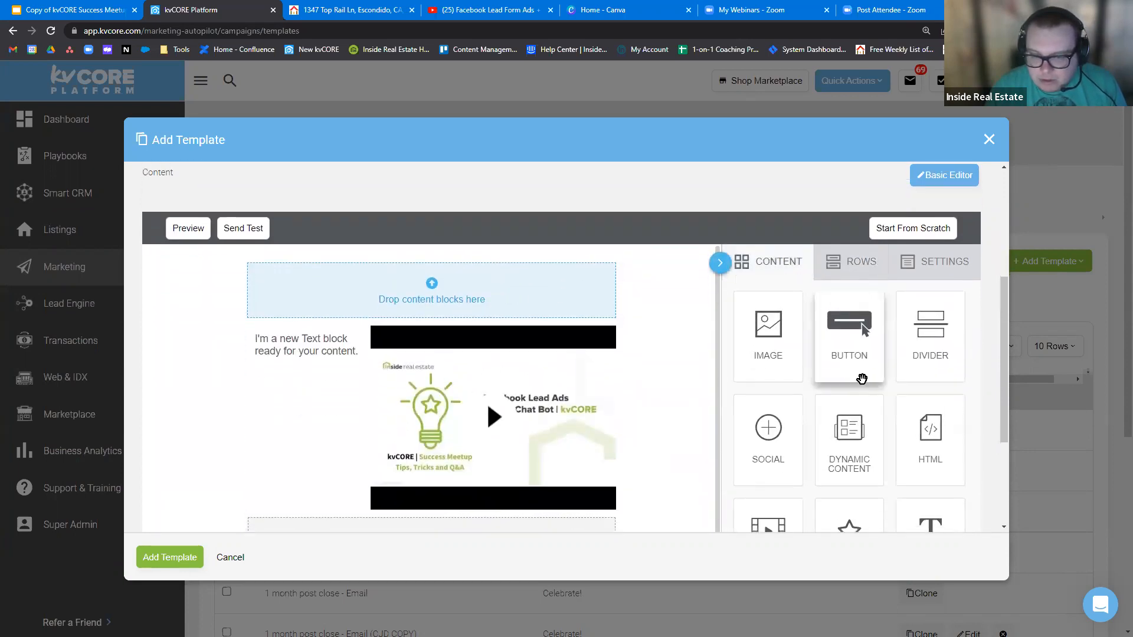
scroll(913, 497, "down", 3)
scroll(826, 427, "up", 4)
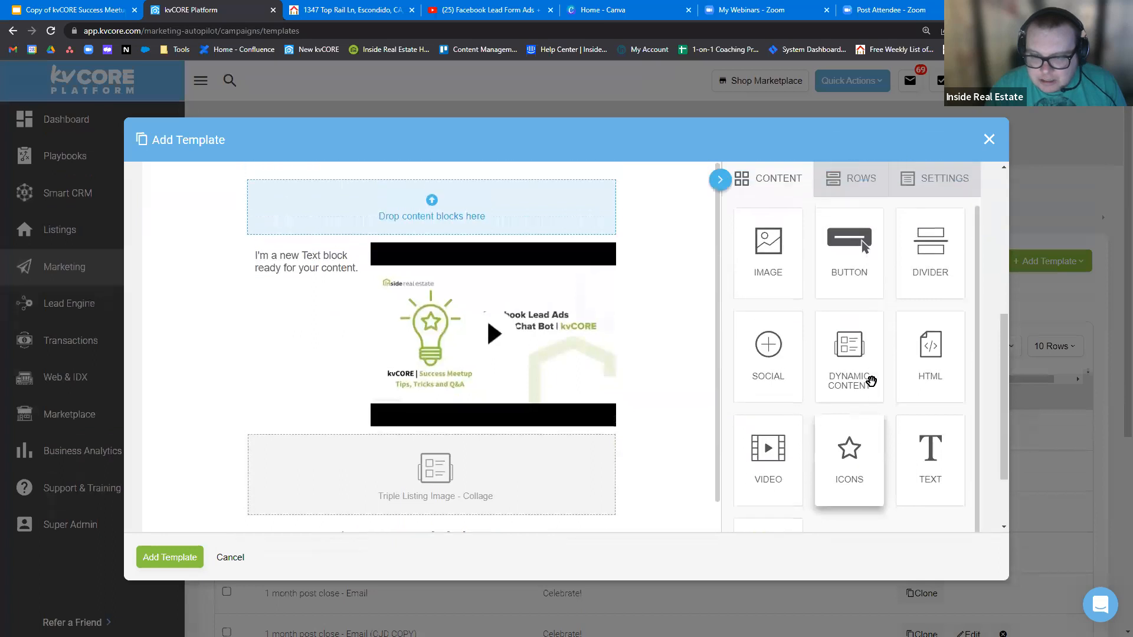
left_click_drag(861, 434, 511, 331)
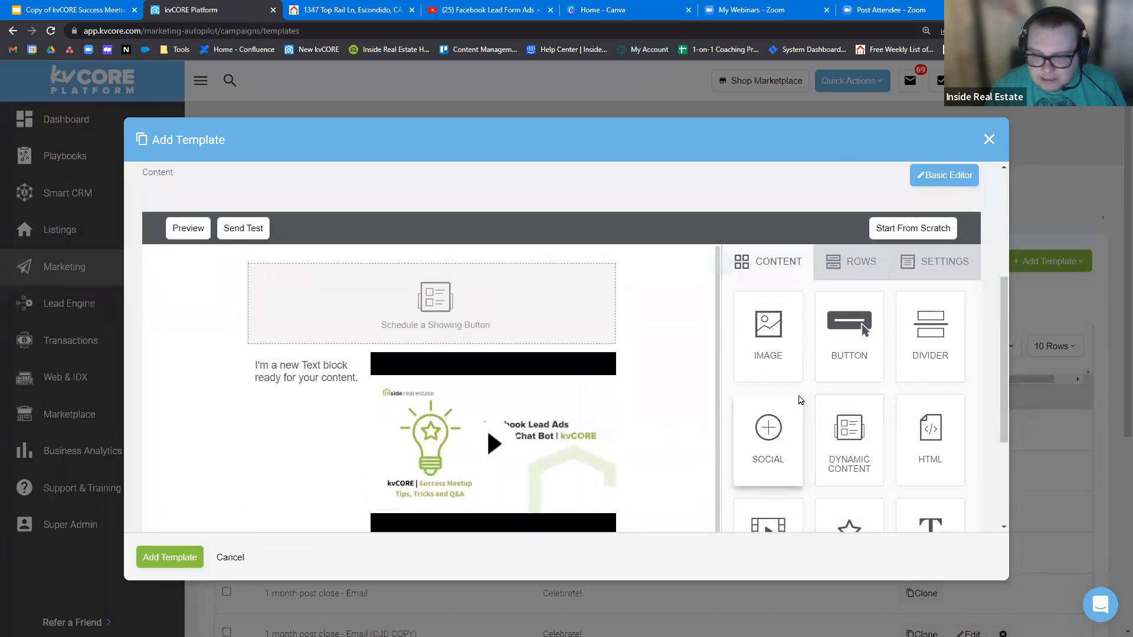
Set the top dynamic block's content property to Agent Header
scroll(849, 425, "down", 3)
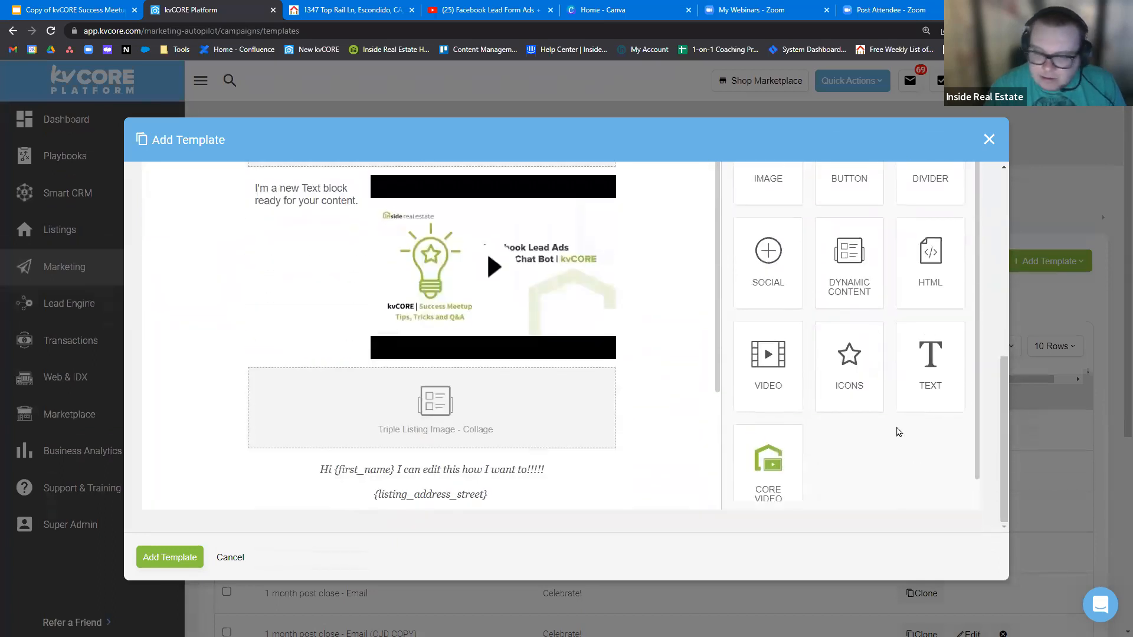
scroll(899, 432, "up", 3)
left_click(840, 267)
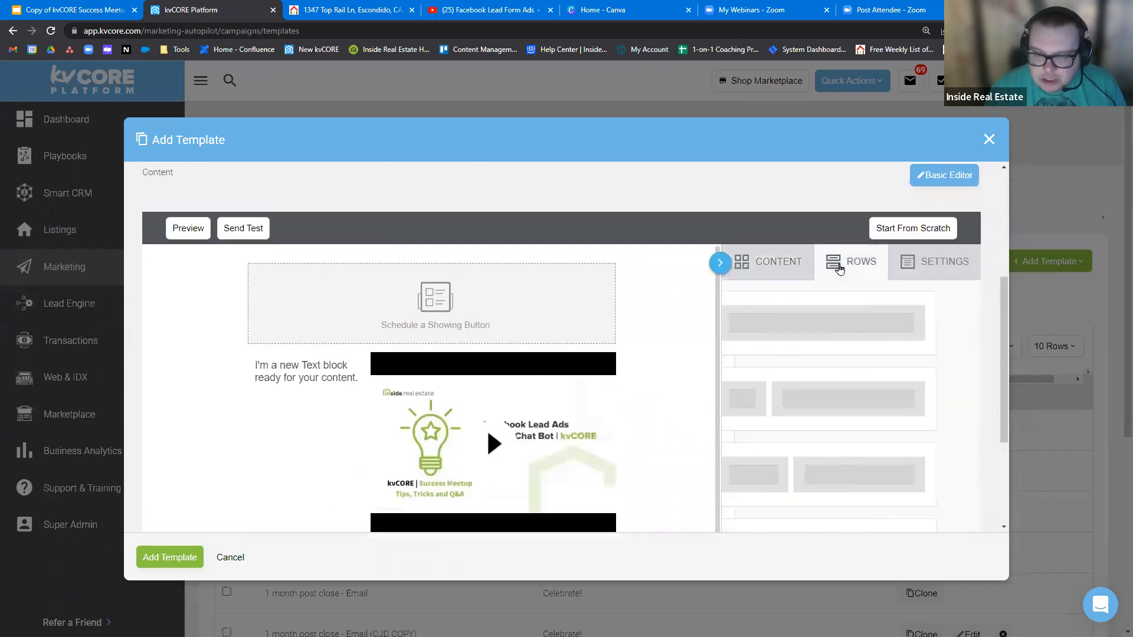
left_click(773, 272)
scroll(761, 354, "down", 2)
left_click(761, 357)
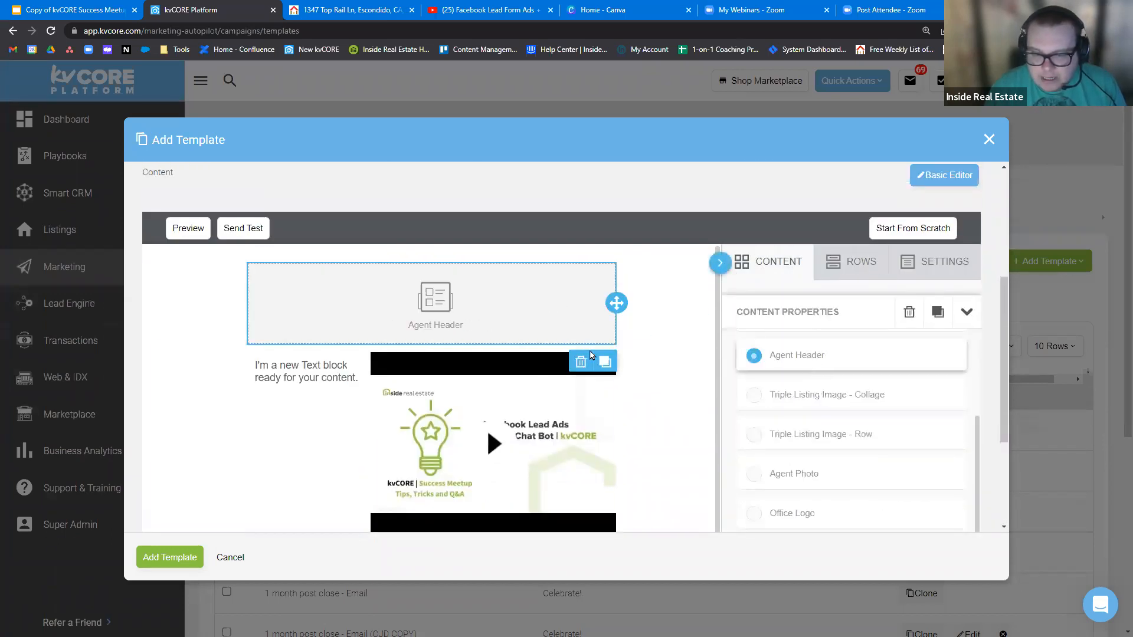
left_click(453, 328)
scroll(324, 396, "down", 3)
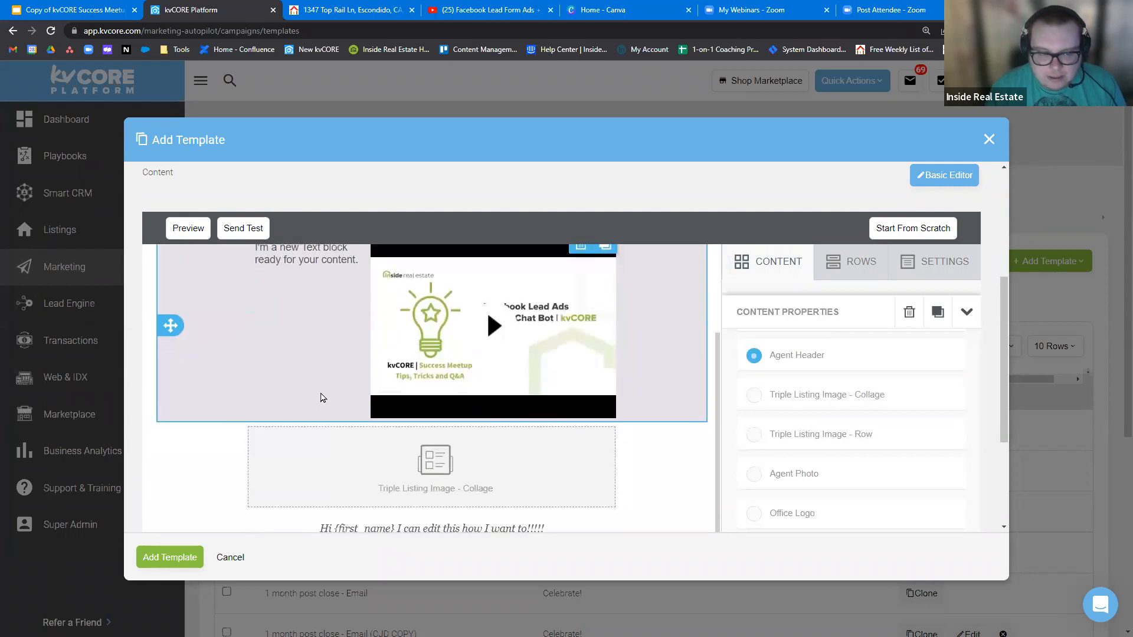
scroll(388, 353, "up", 7)
Name the template 'Listing Announcement email' with subject 'Check out this new property!' and save it
left_click(253, 268)
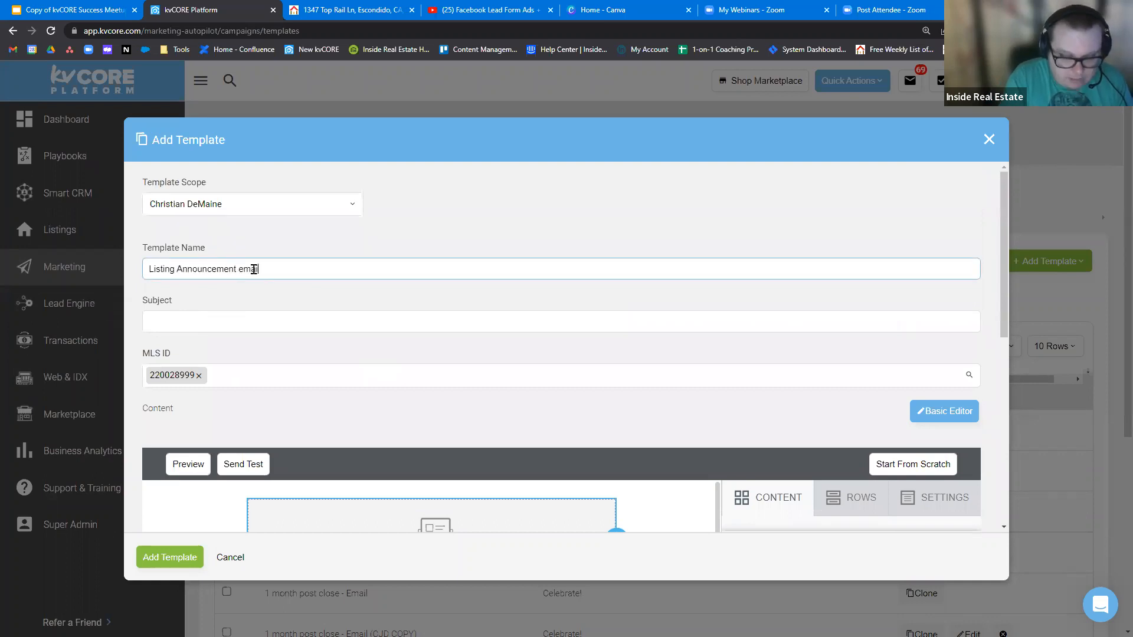
left_click(222, 323)
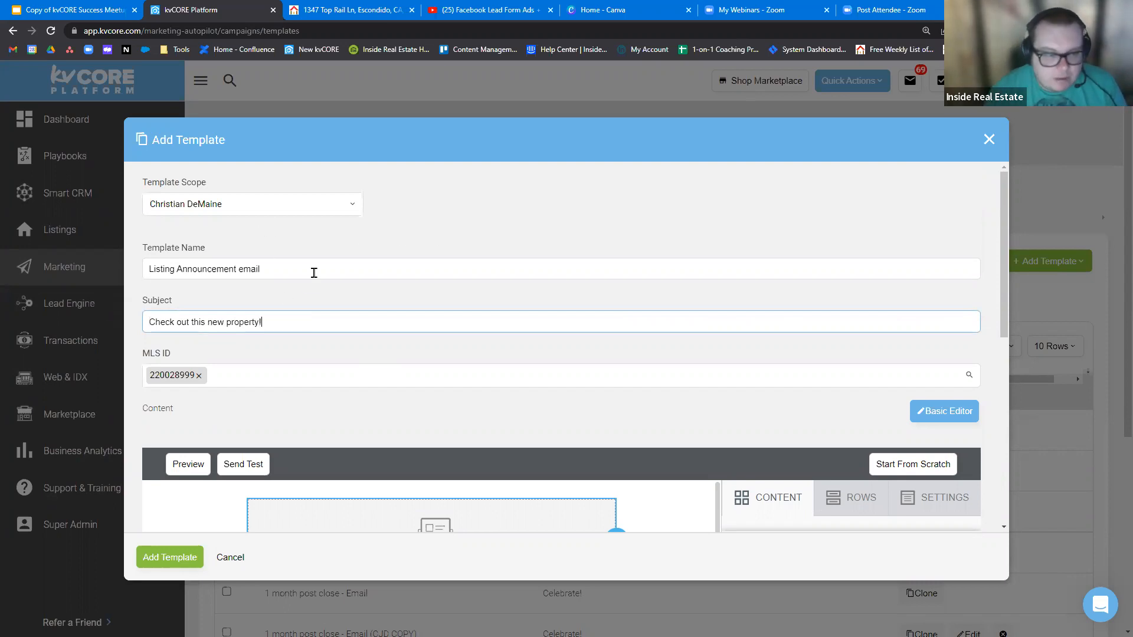
scroll(314, 272, "down", 10)
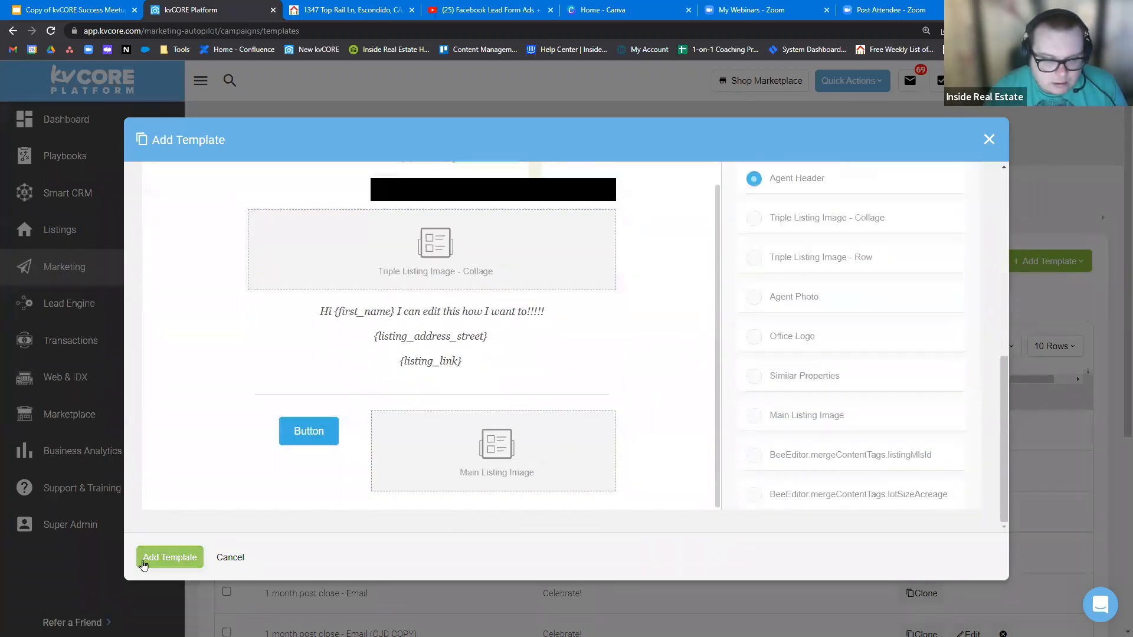
scroll(301, 368, "up", 10)
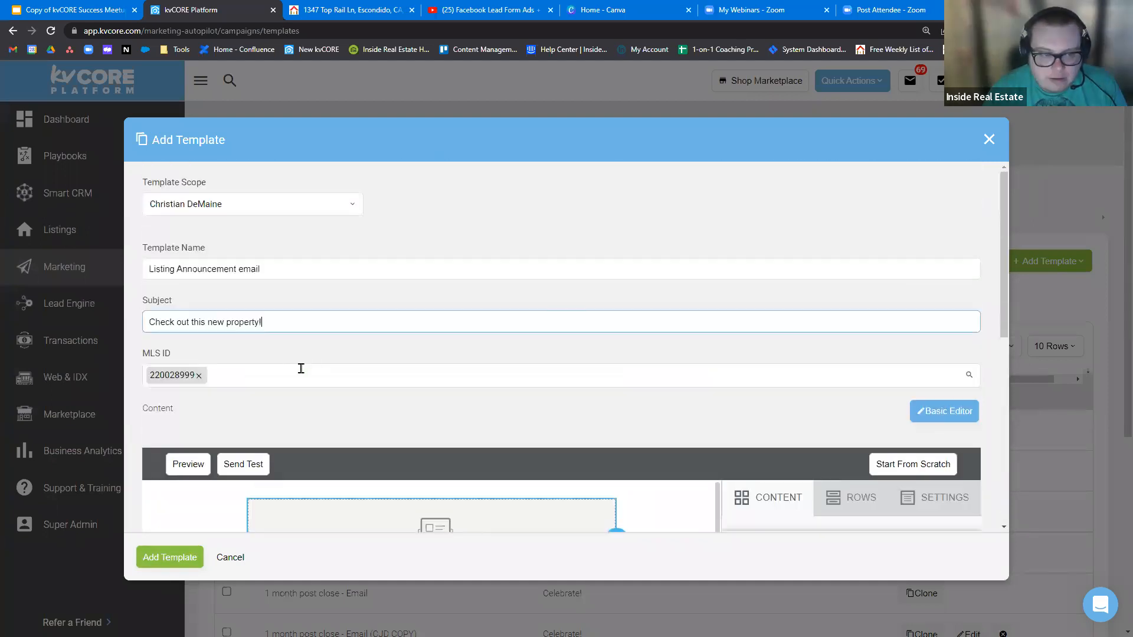
left_click(212, 269)
triple_click(186, 270)
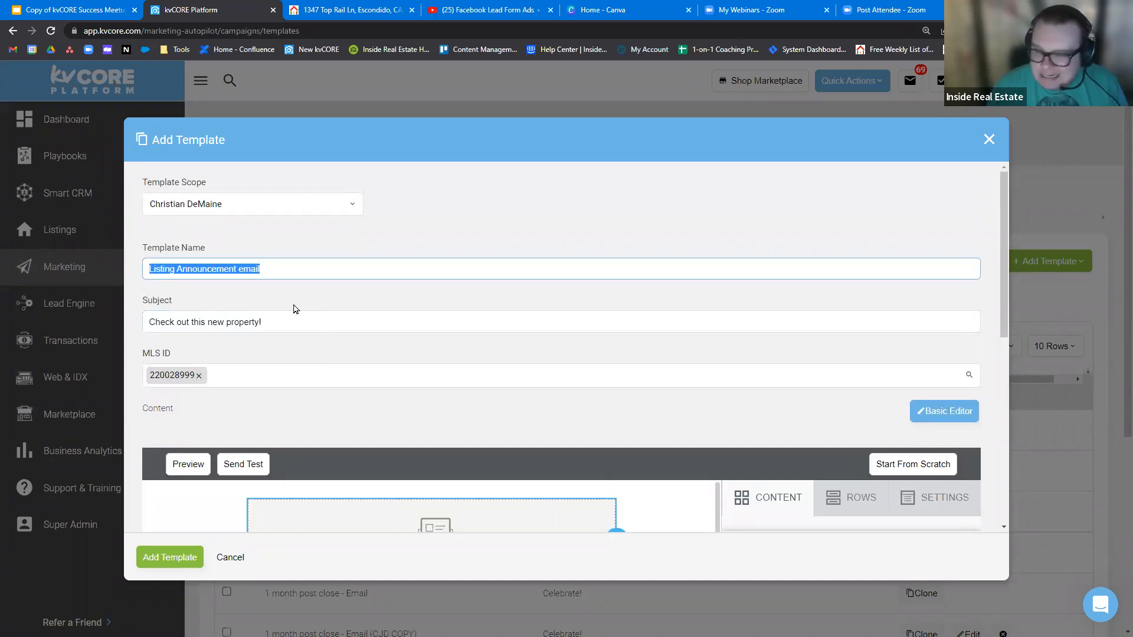
left_click(306, 269)
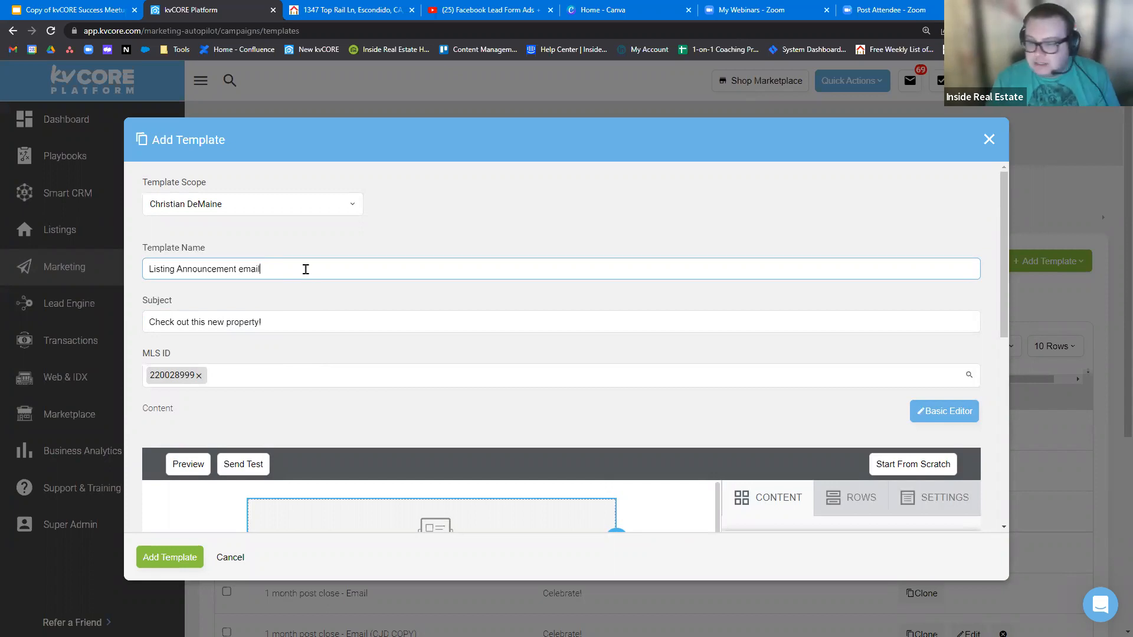
left_click_drag(283, 269, 111, 275)
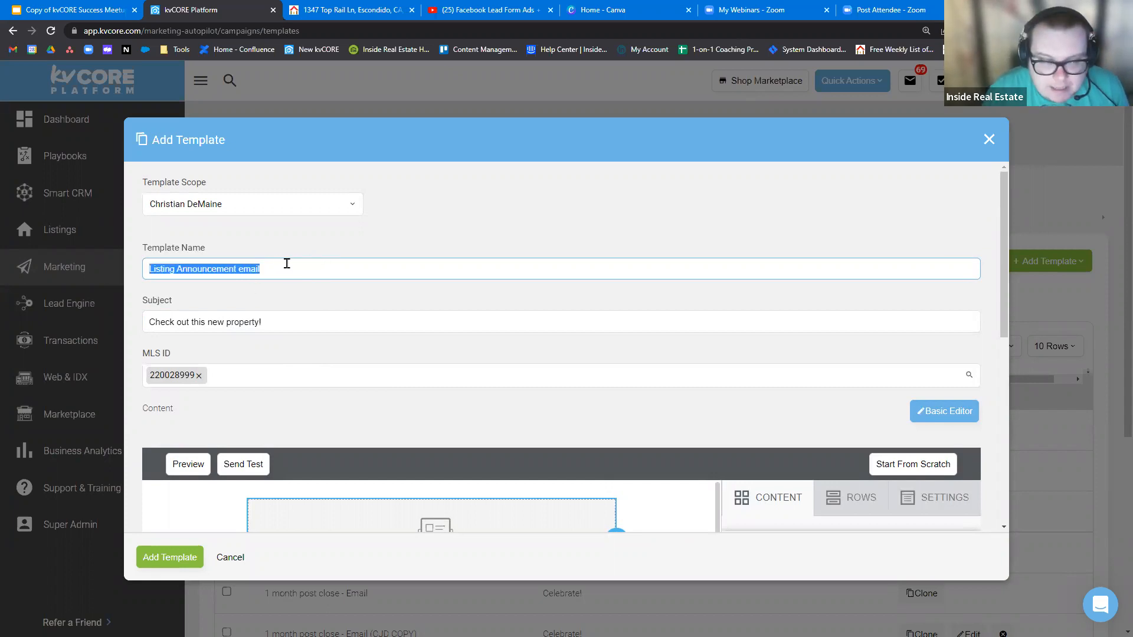
left_click(165, 563)
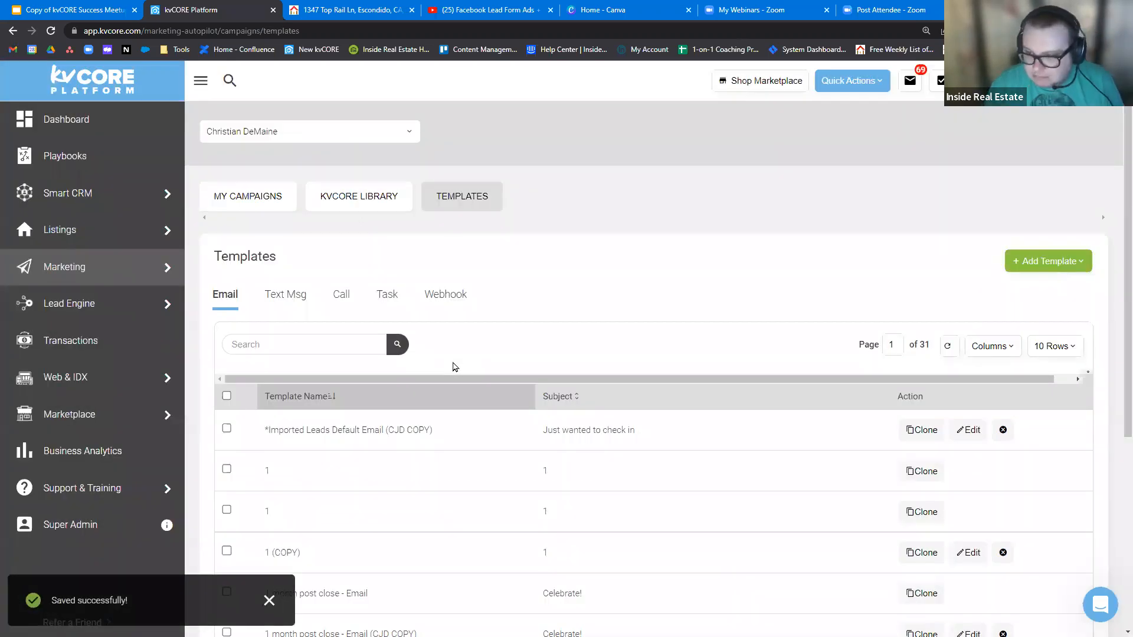
From the Smart CRM contact list, open the Dev Test contact's record
left_click(140, 209)
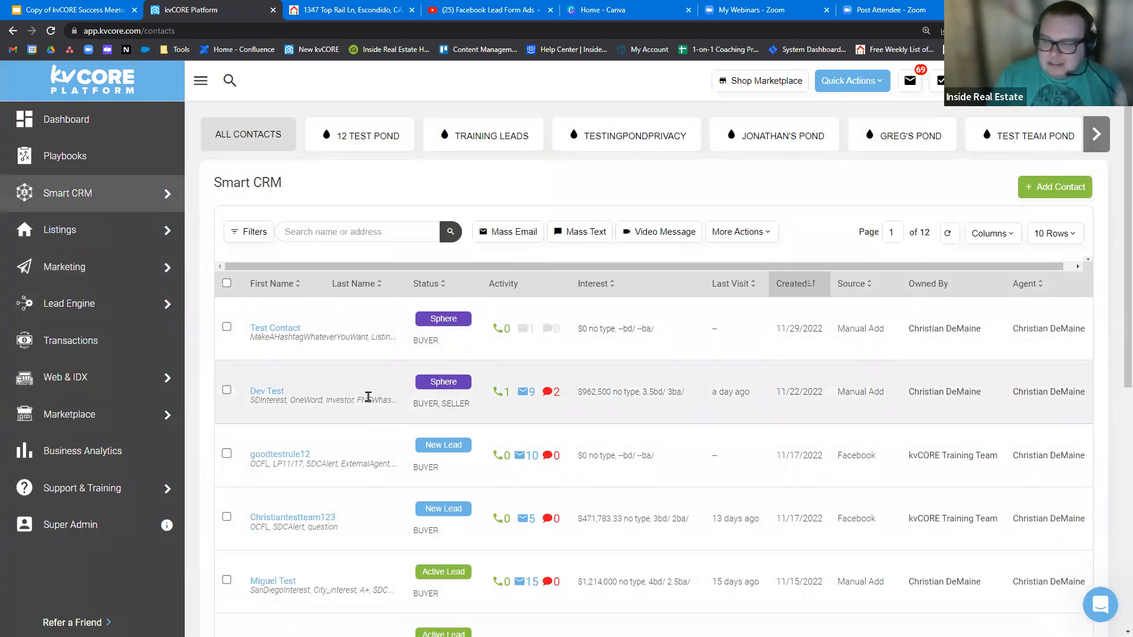
left_click(285, 333)
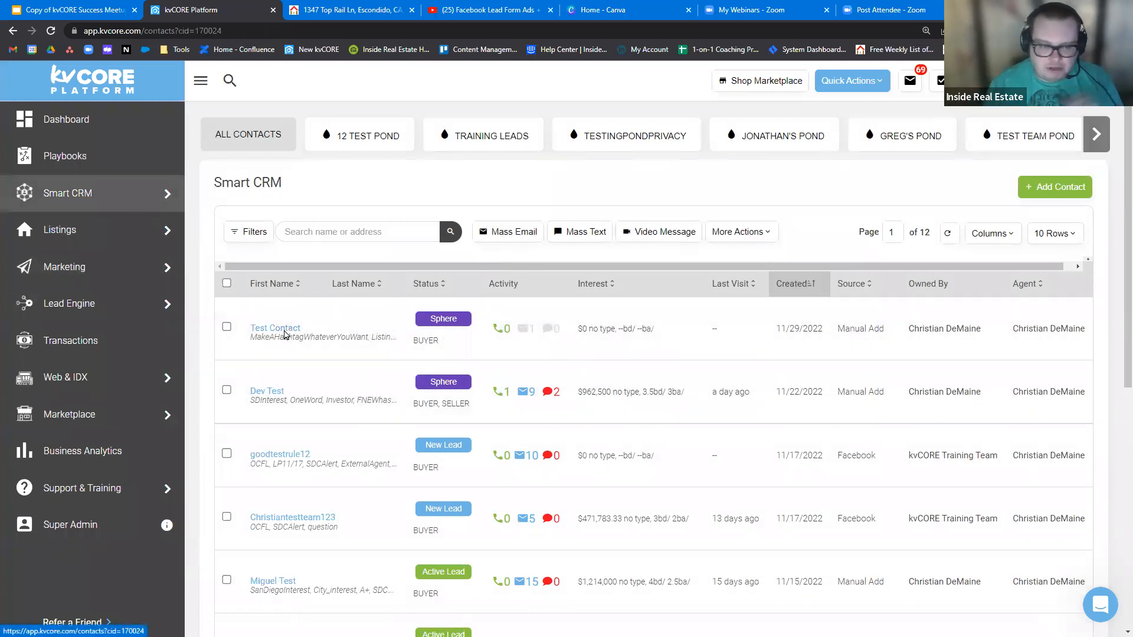
left_click(1103, 88)
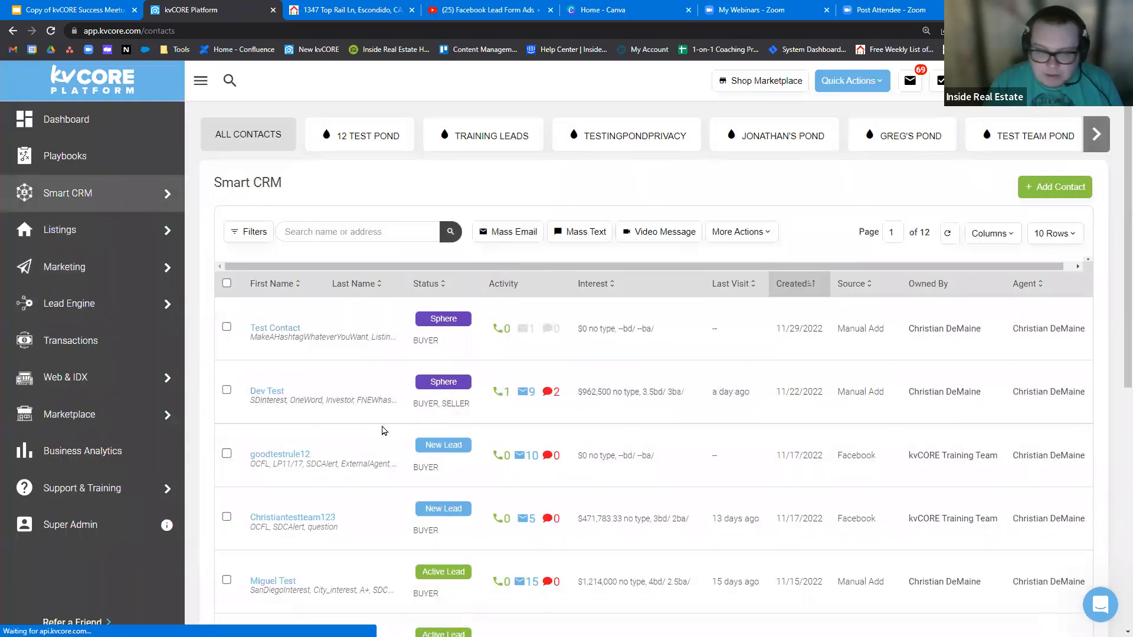
left_click(272, 394)
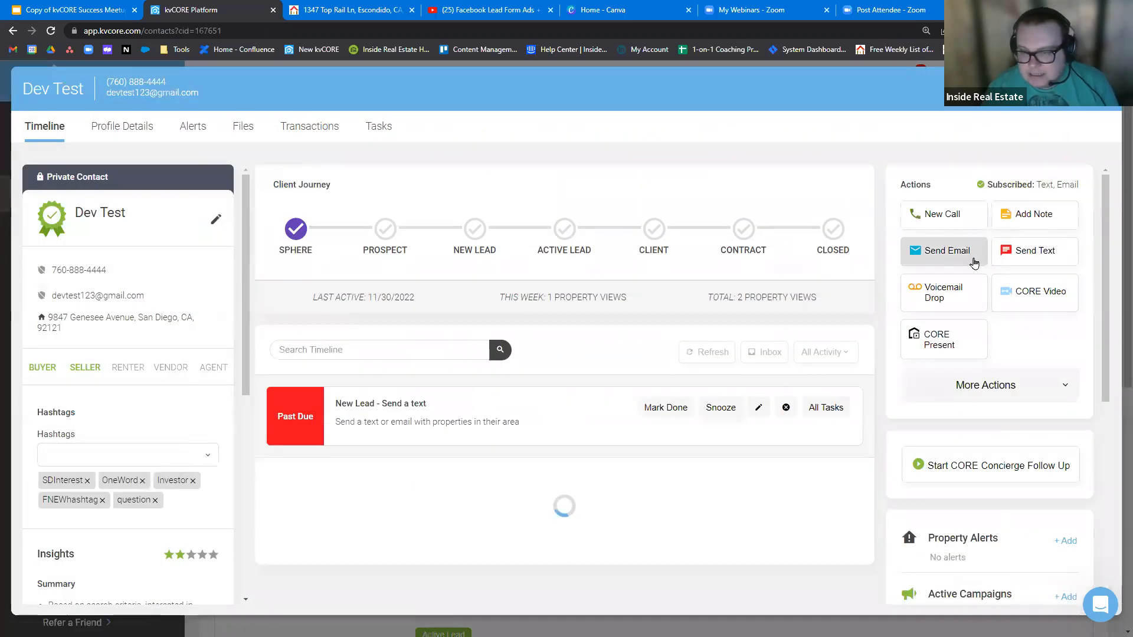
Start a Send Email to the contact and load the Listing Announcement email template
left_click(944, 251)
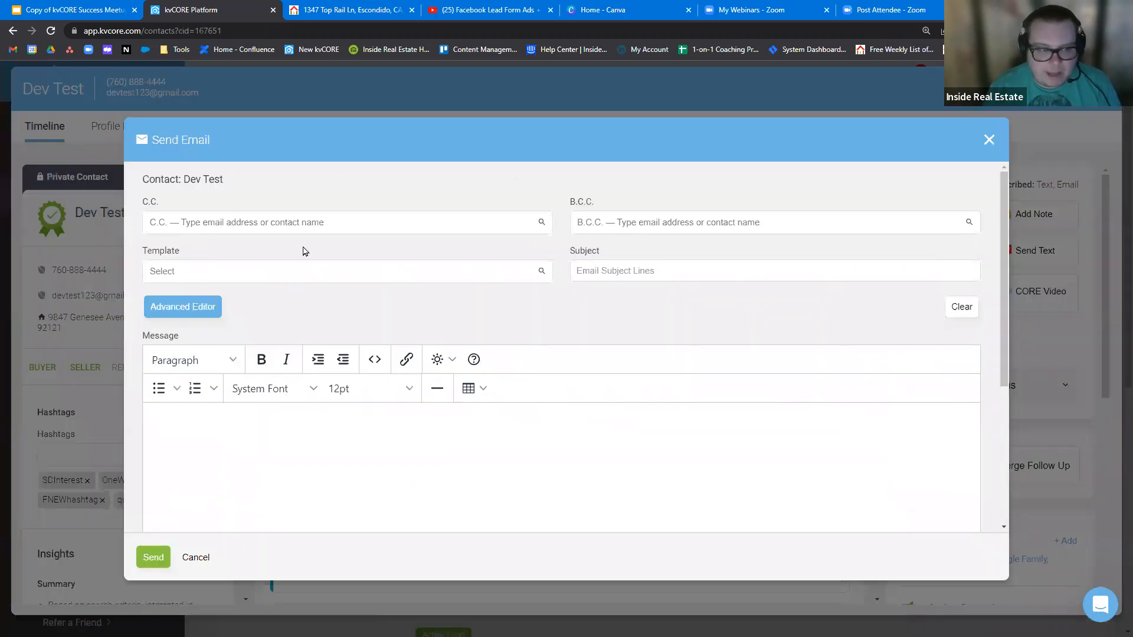
left_click(280, 266)
type("220028999")
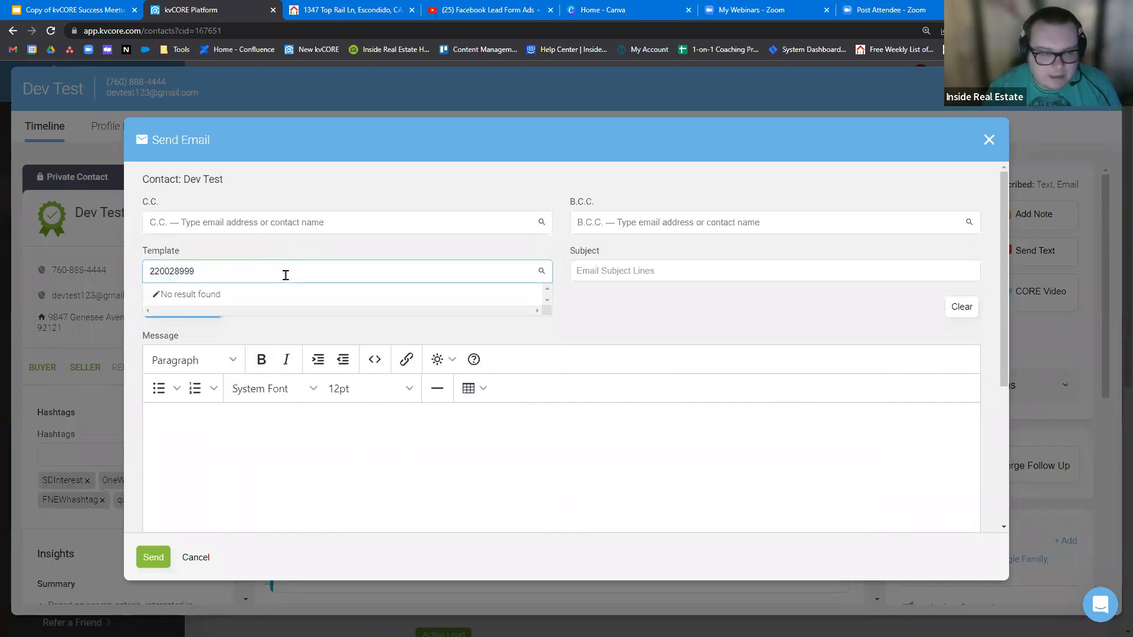
key("ctrl+z")
type("L")
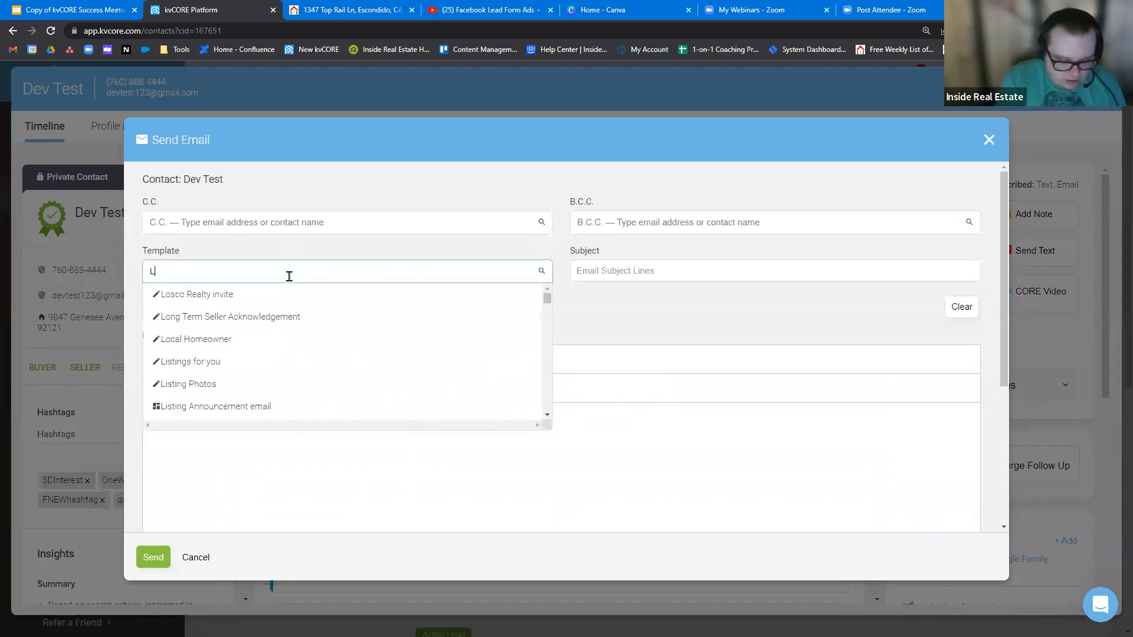
type("isting annou")
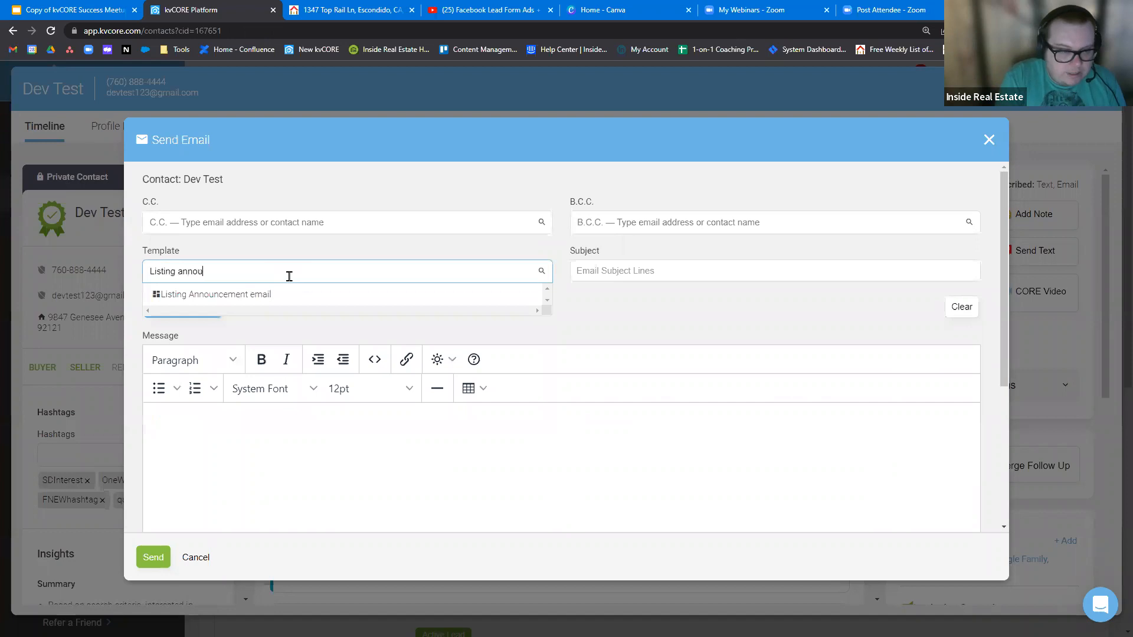
type("n")
left_click_drag(222, 271, 182, 270)
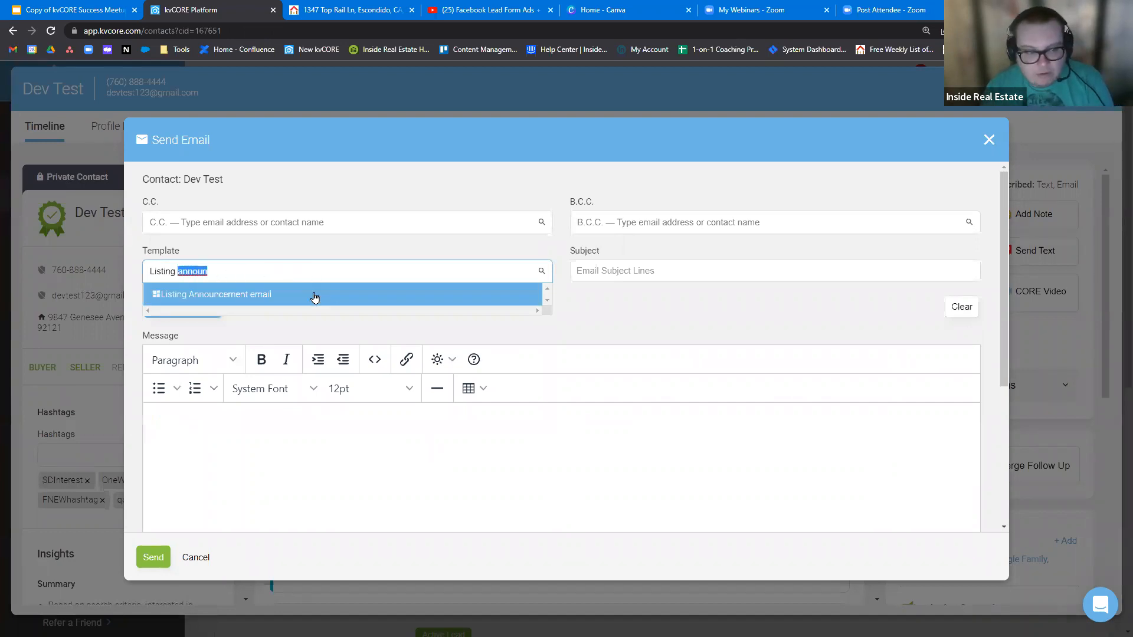
key("BackSpace")
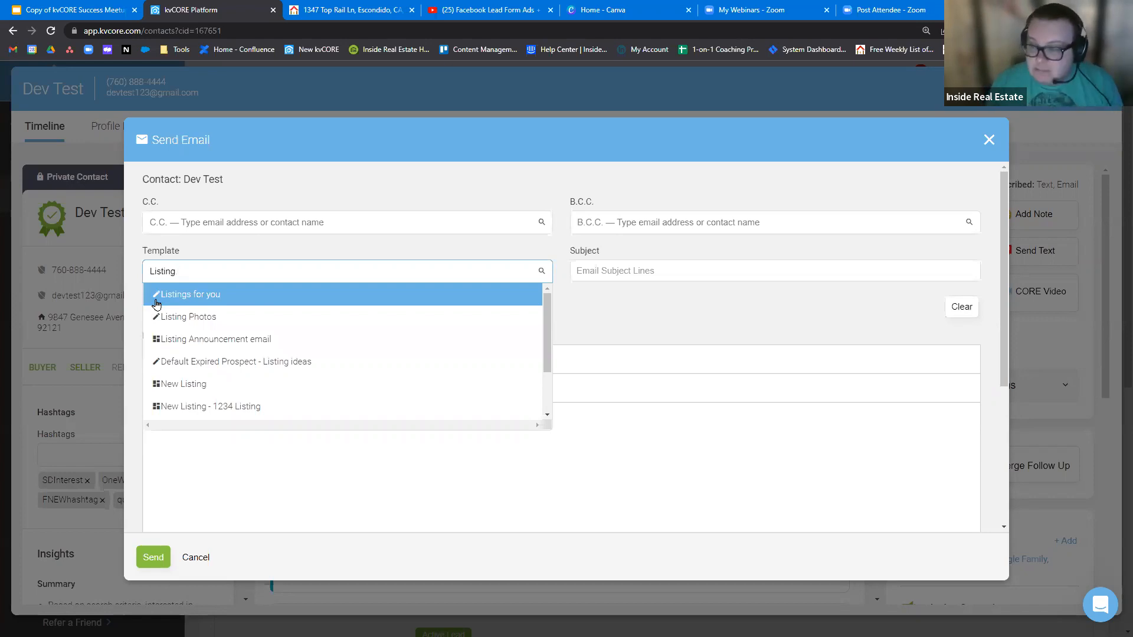
left_click(153, 349)
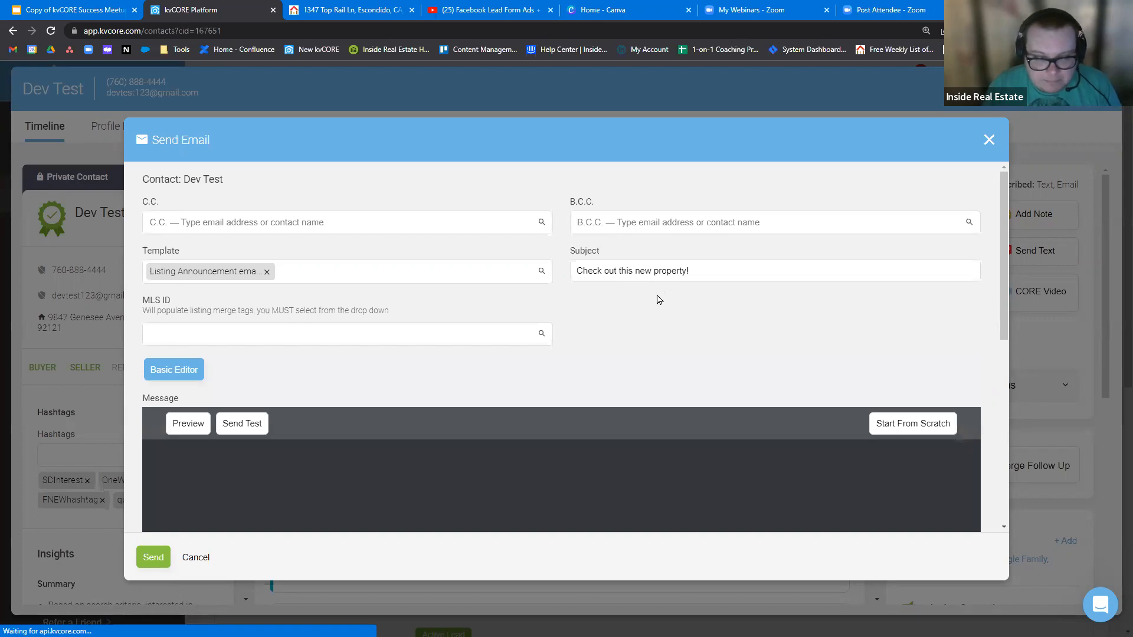
scroll(649, 304, "down", 2)
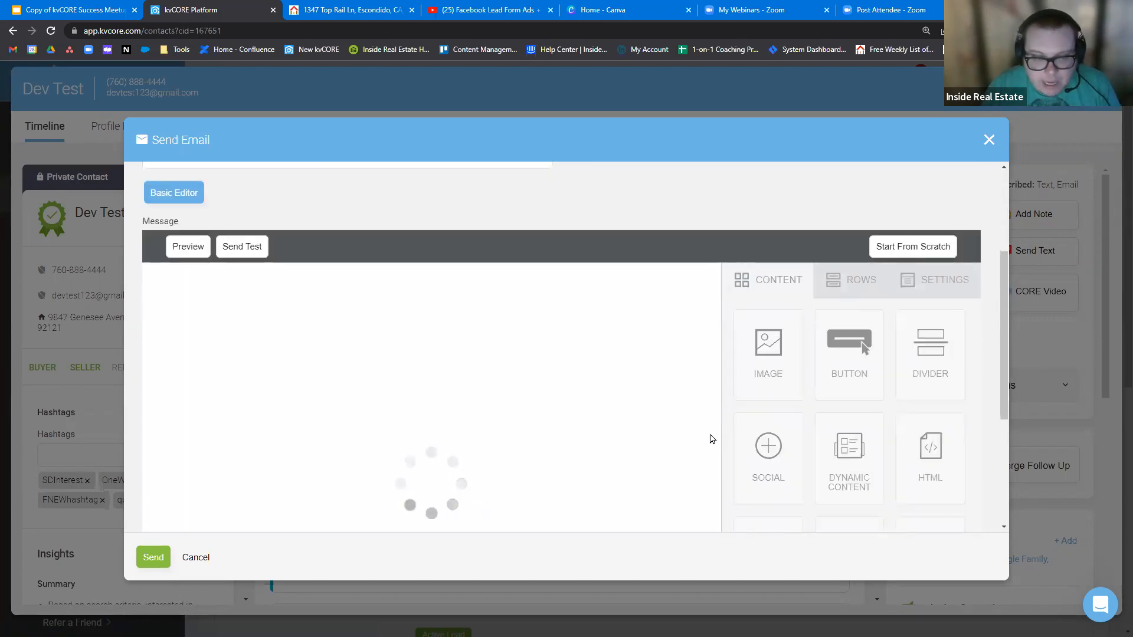
scroll(587, 440, "up", 2)
scroll(526, 413, "up", 1)
scroll(510, 411, "down", 4)
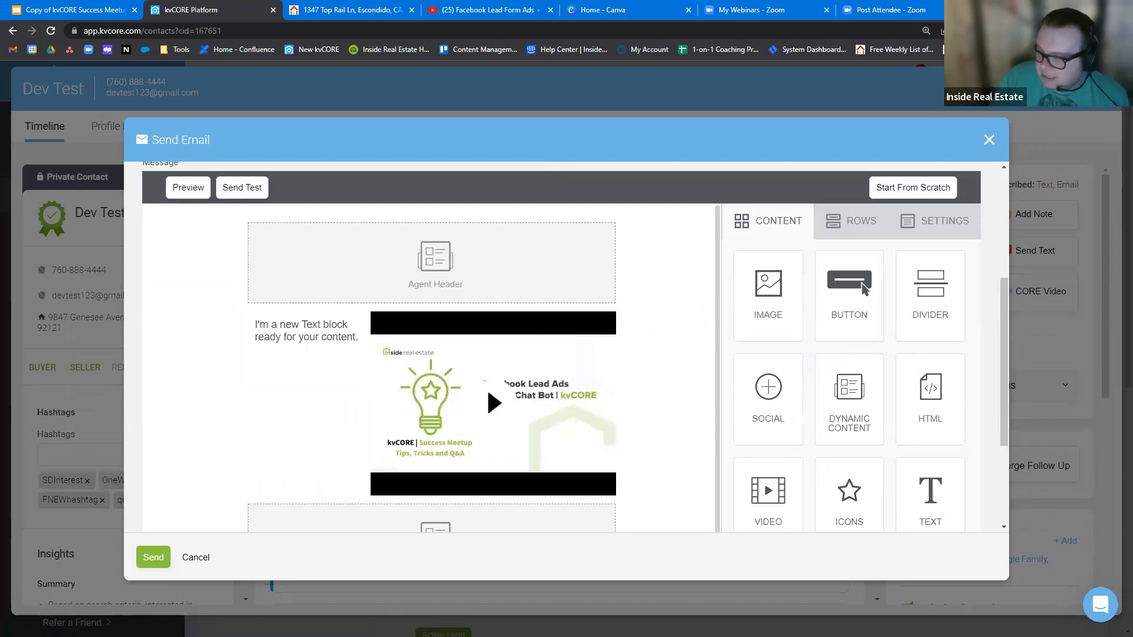
scroll(673, 346, "down", 4)
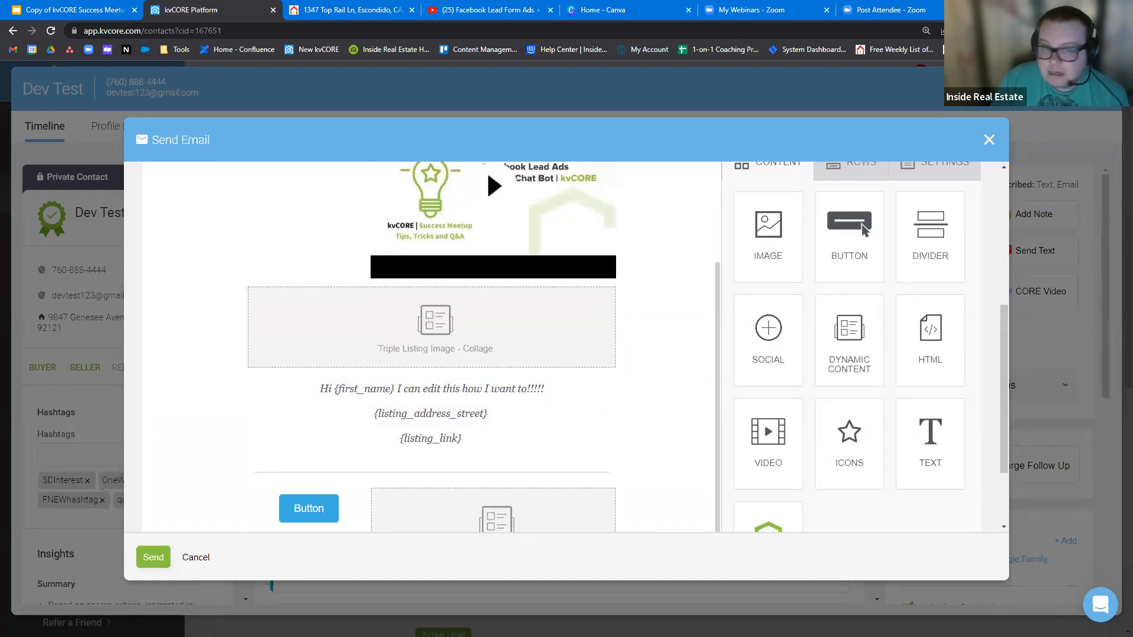
key("ctrl+Tab")
right_click(401, 326)
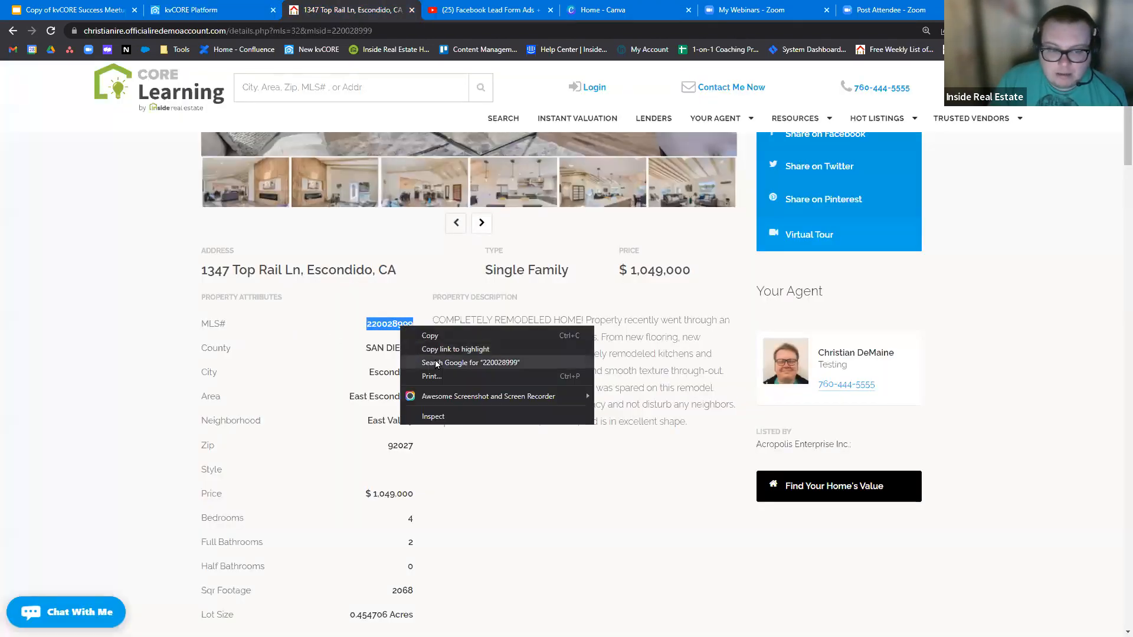
left_click(429, 335)
scroll(425, 295, "up", 3)
key("ctrl+shift+Tab")
scroll(421, 261, "up", 10)
left_click(293, 334)
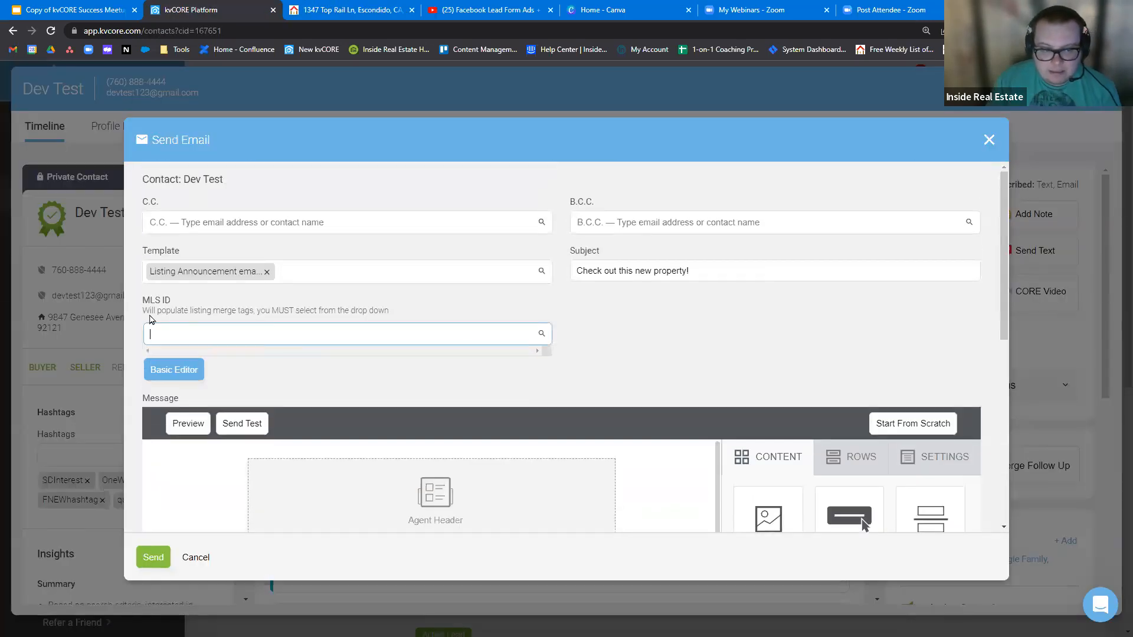
left_click_drag(148, 310, 400, 315)
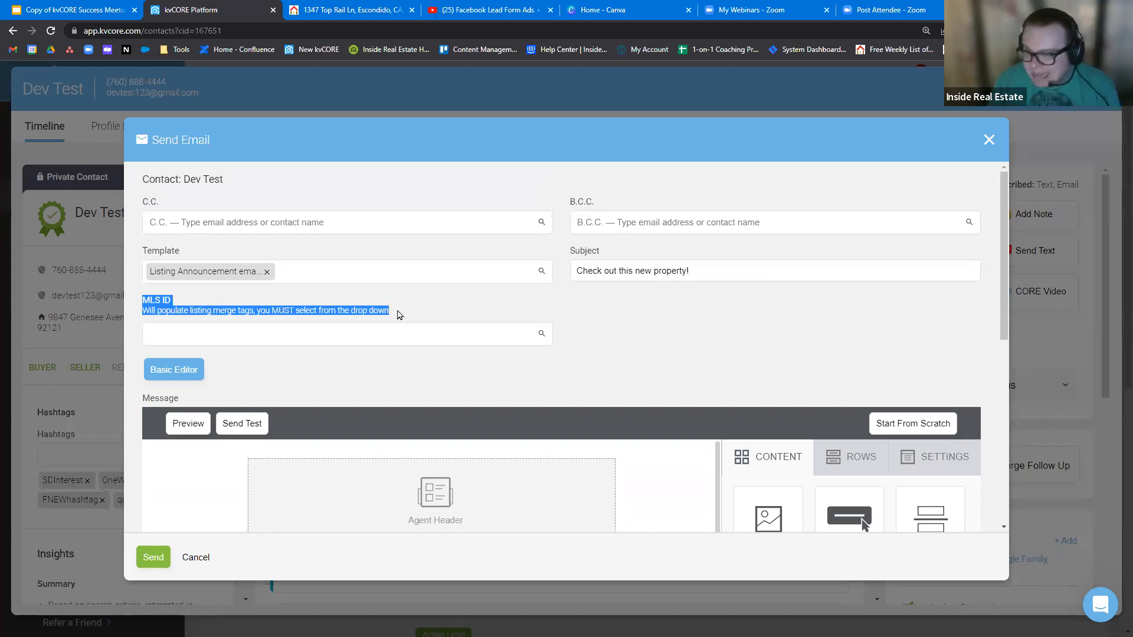
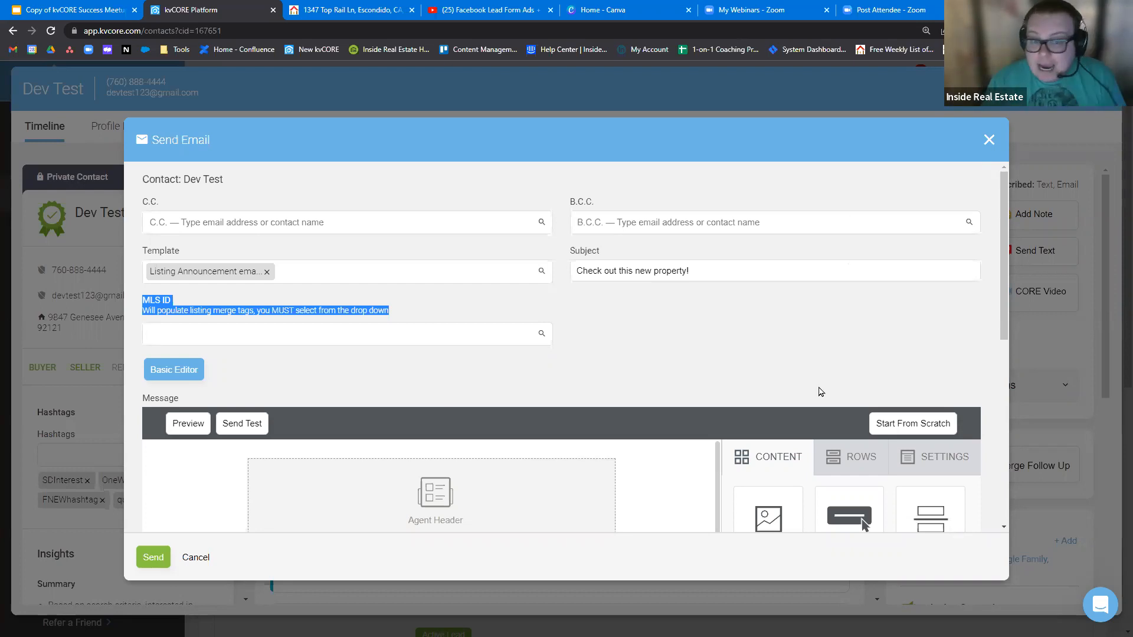
Review the template's embedded video block and its properties in the Send Email dialog
scroll(820, 392, "down", 5)
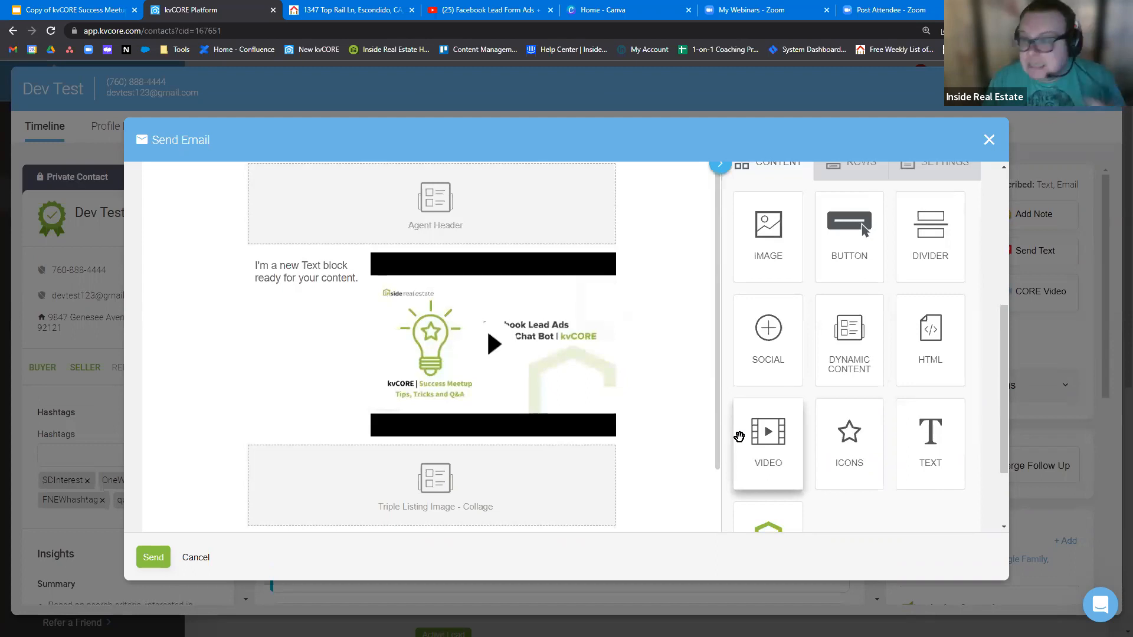
scroll(739, 437, "up", 5)
left_click(372, 336)
scroll(685, 444, "down", 5)
left_click(568, 343)
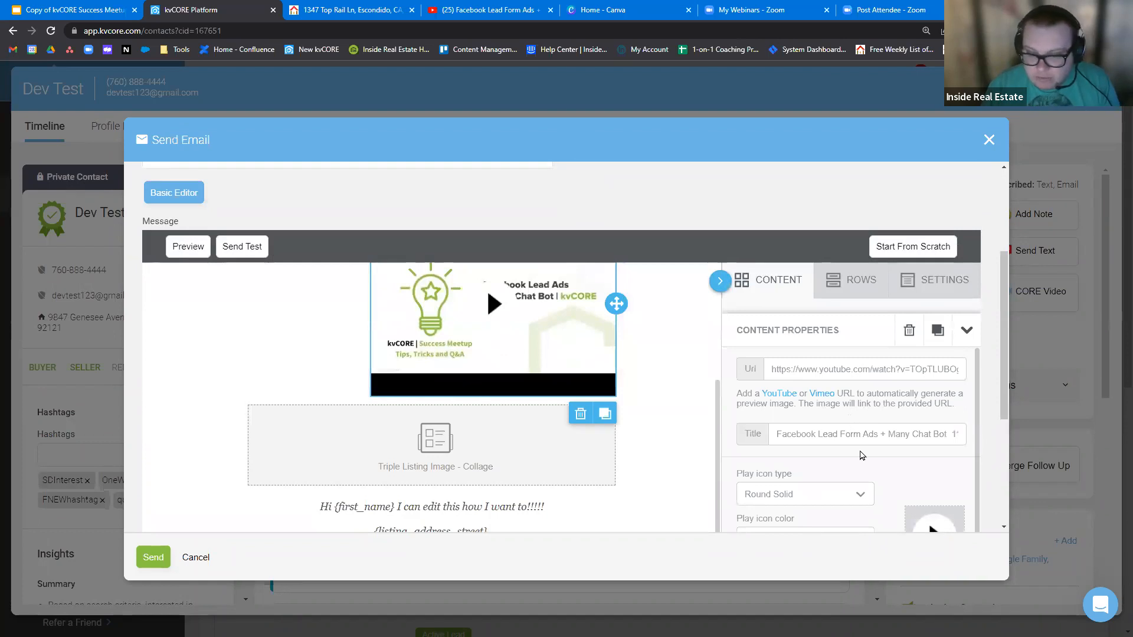
scroll(239, 327, "up", 4)
Paste the listing's MLS number into the MLS ID field and send the email to Dev Test
left_click(245, 329)
type("220028898")
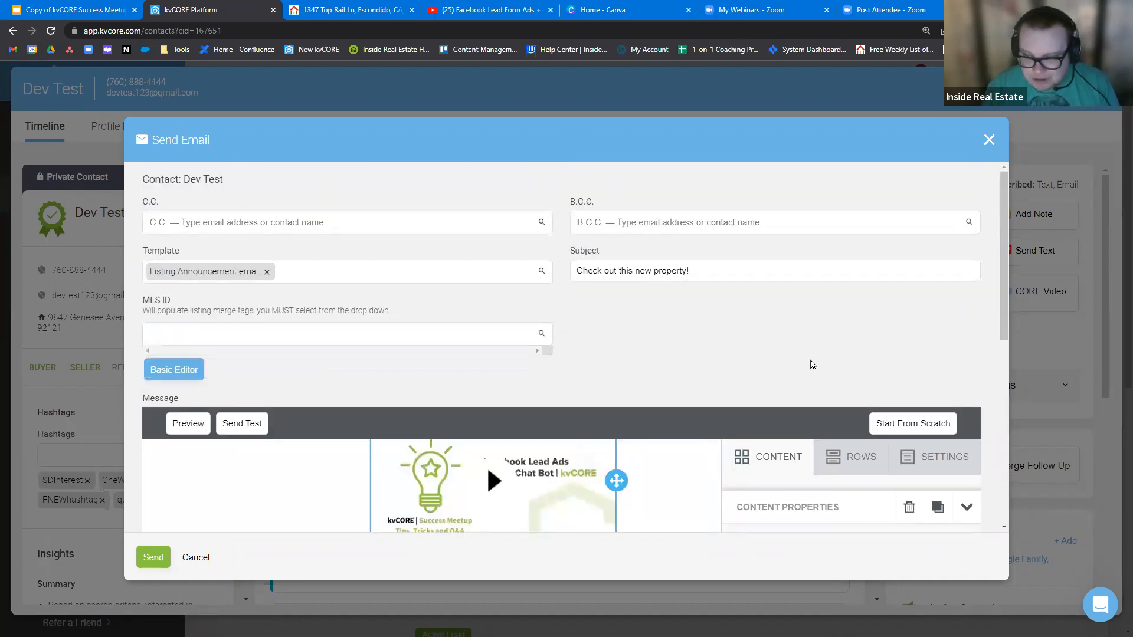
scroll(354, 448, "down", 5)
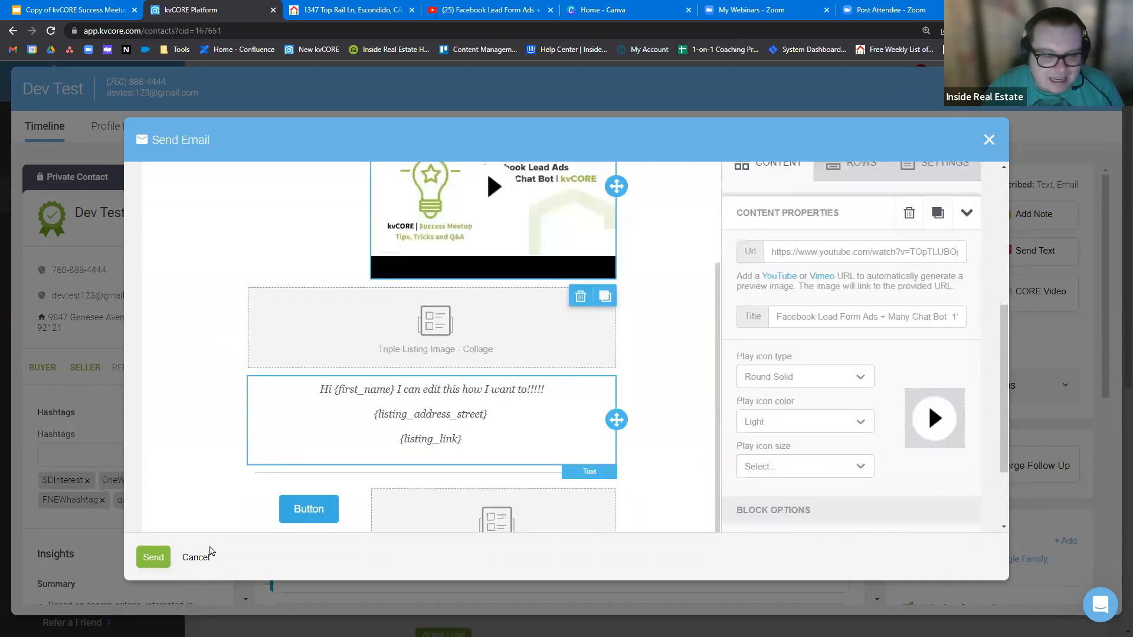
left_click(152, 560)
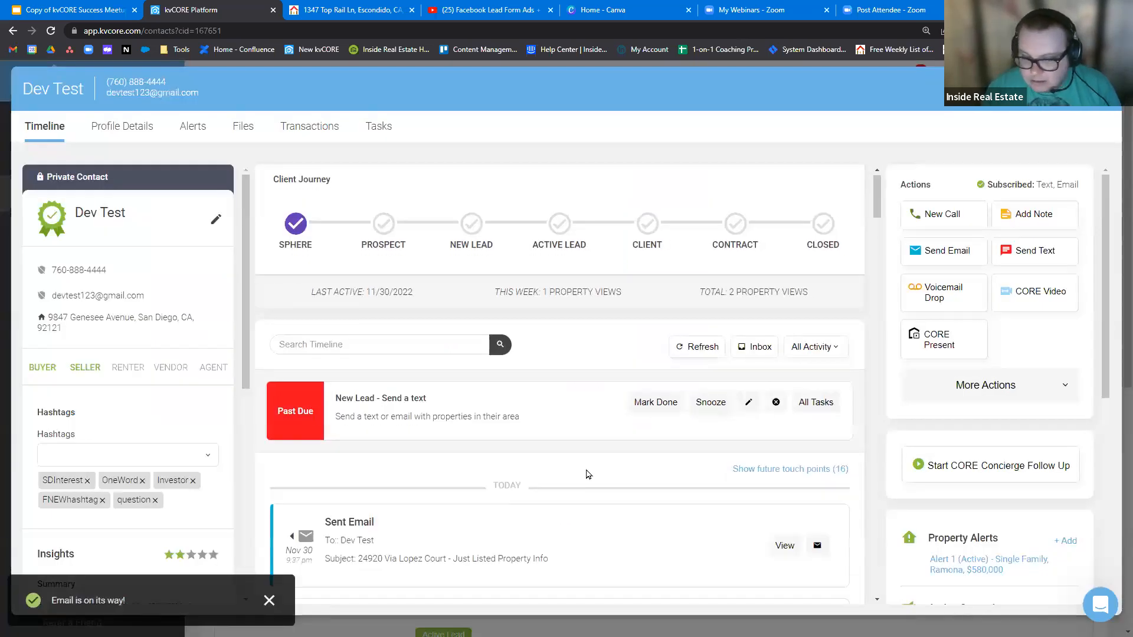
Reload Dev Test's page and open the new 'Check out this new property!' Sent Email card
scroll(586, 473, "down", 3)
left_click_drag(551, 388, 307, 361)
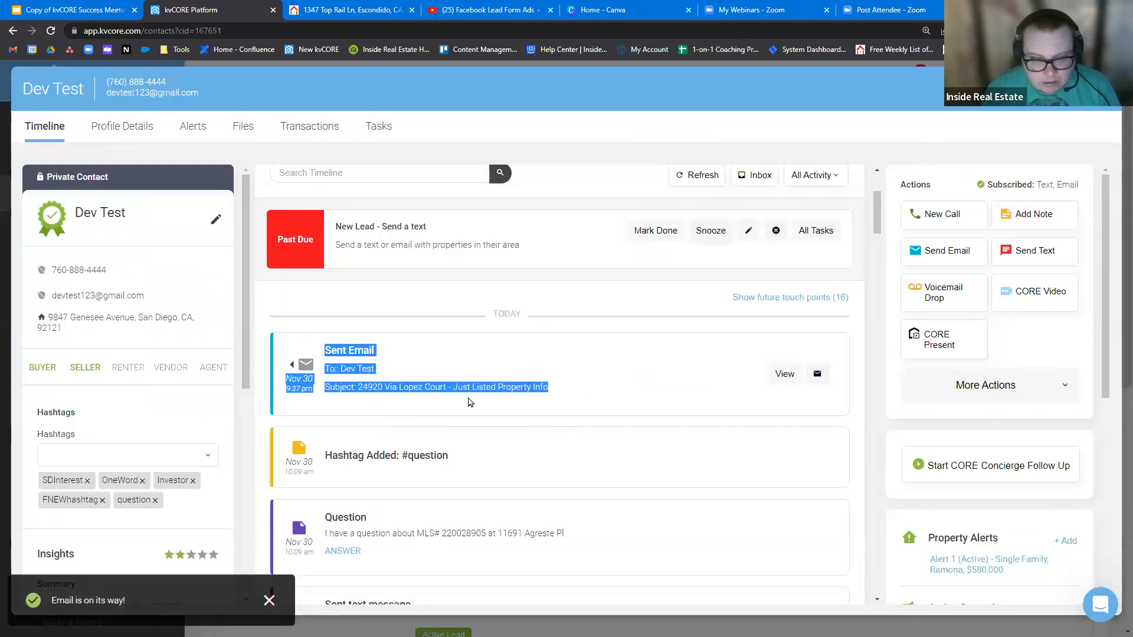
left_click(572, 394)
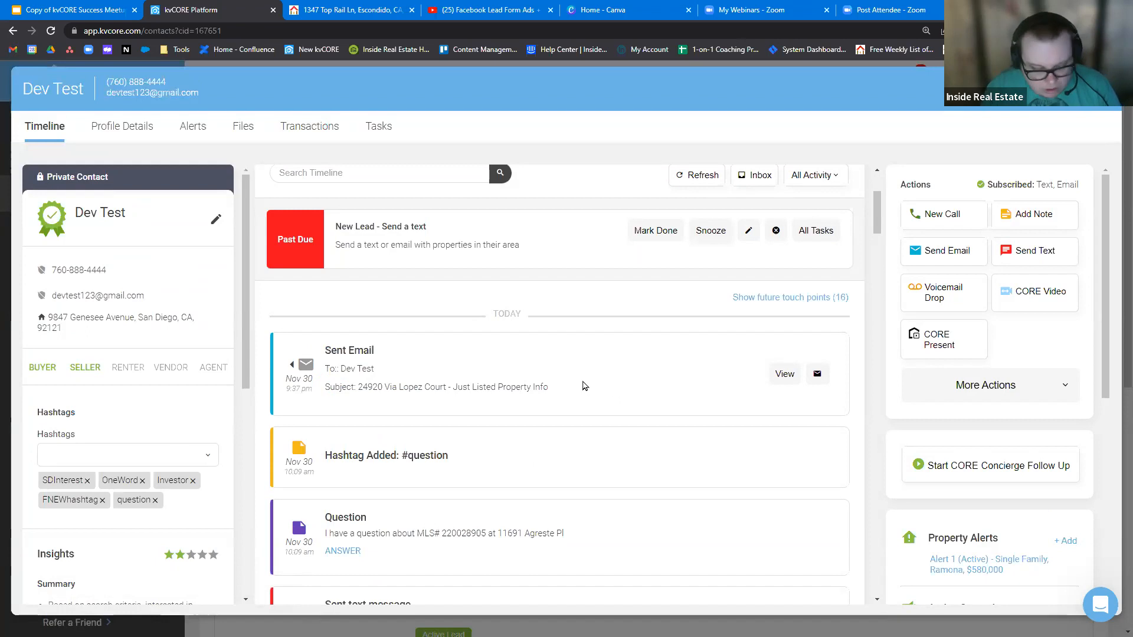
key("F5")
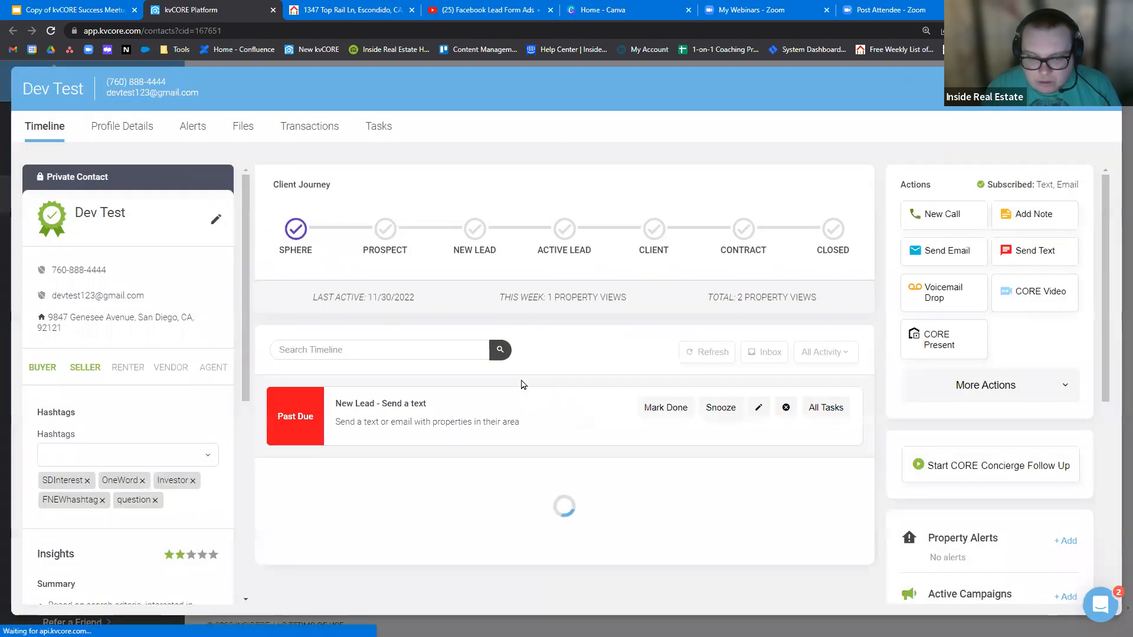
scroll(522, 384, "down", 2)
left_click_drag(478, 450, 322, 419)
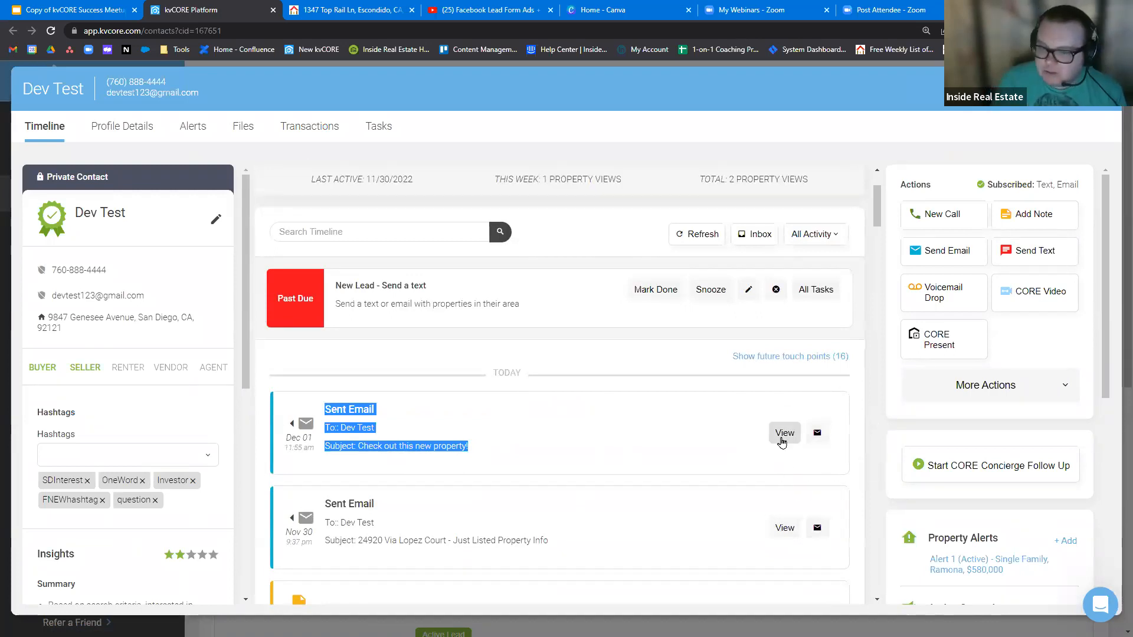
left_click(783, 433)
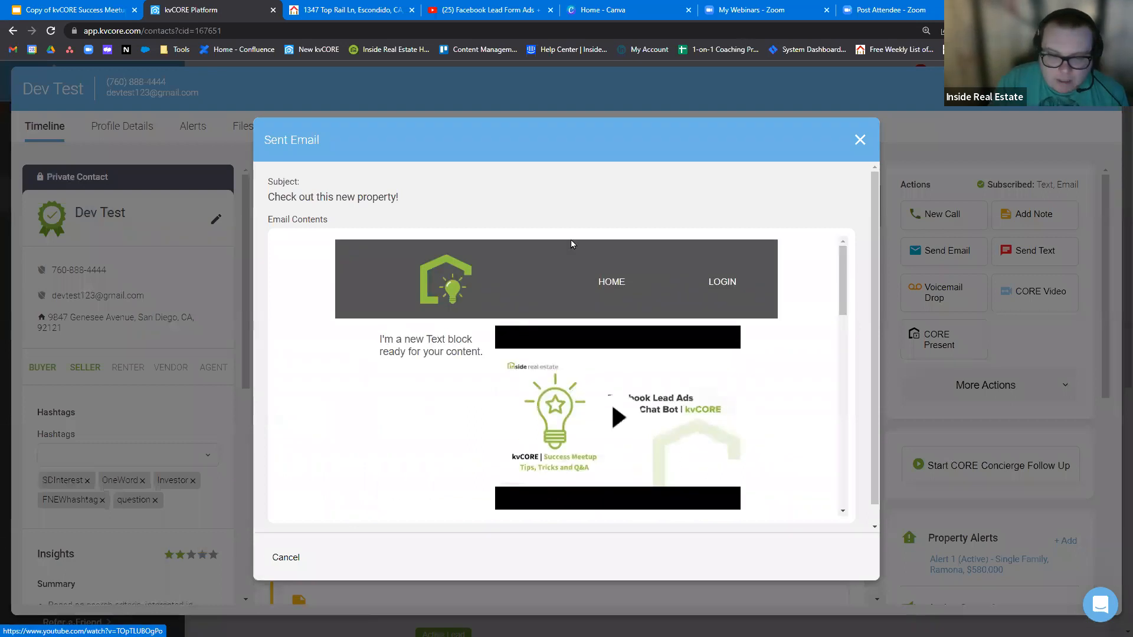
scroll(438, 327, "down", 2)
scroll(417, 283, "up", 1)
left_click_drag(380, 282, 481, 318)
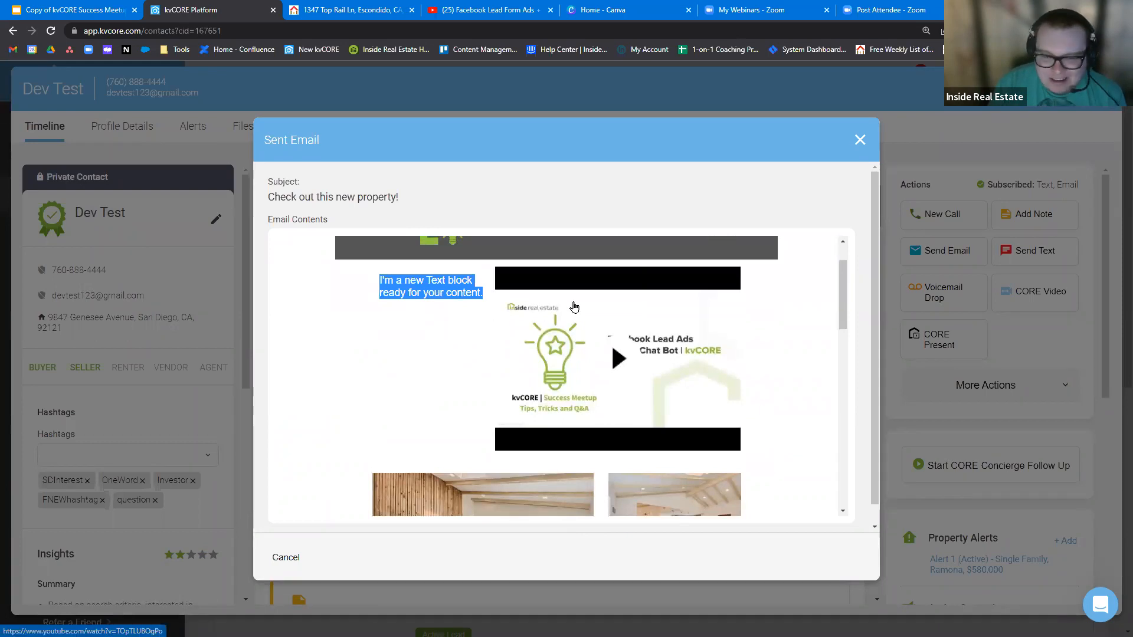
scroll(651, 403, "down", 4)
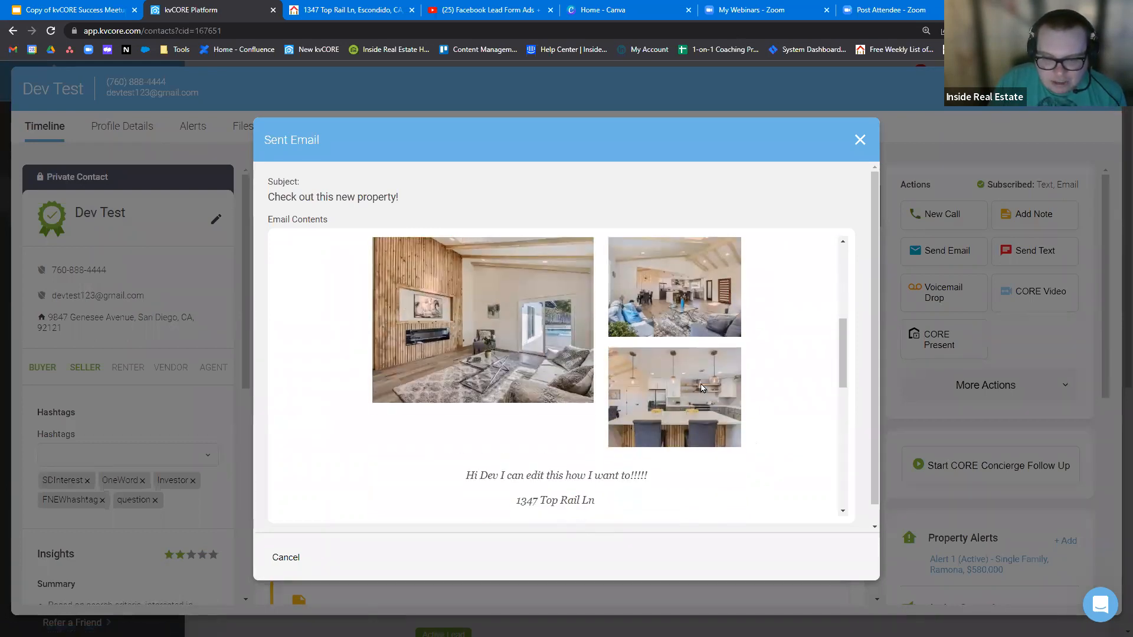
scroll(569, 419, "down", 2)
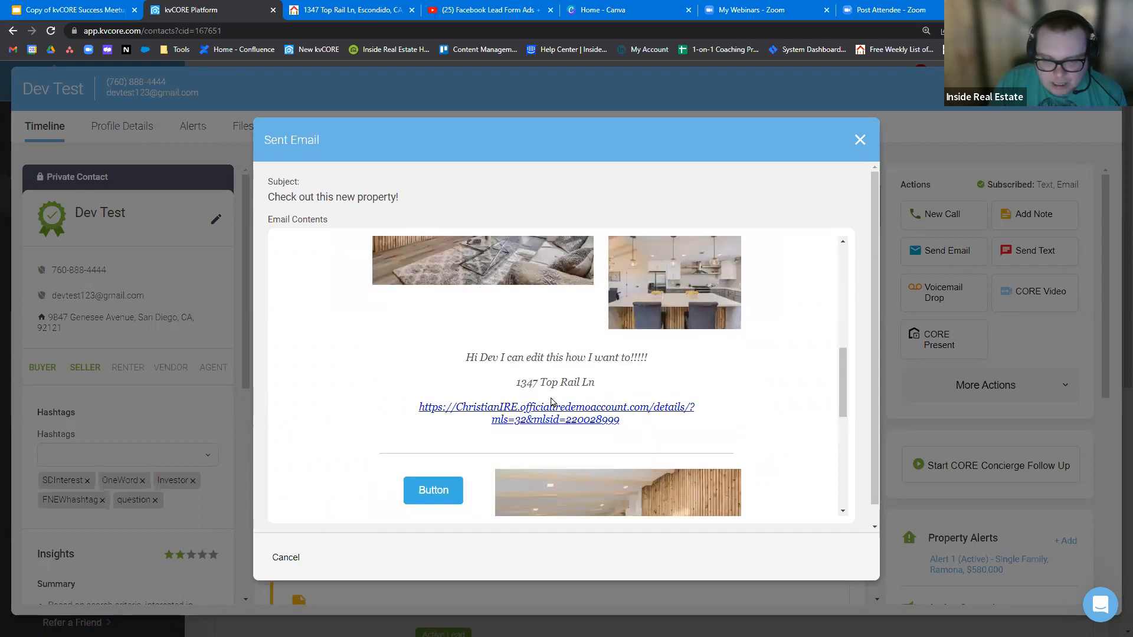
triple_click(565, 384)
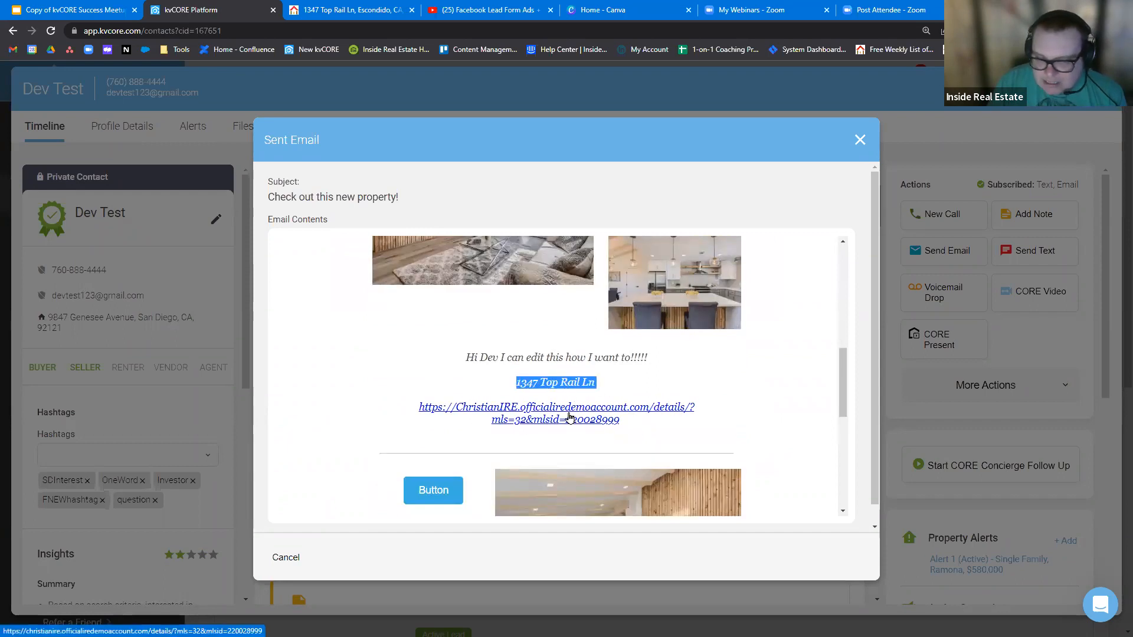
scroll(650, 415, "down", 4)
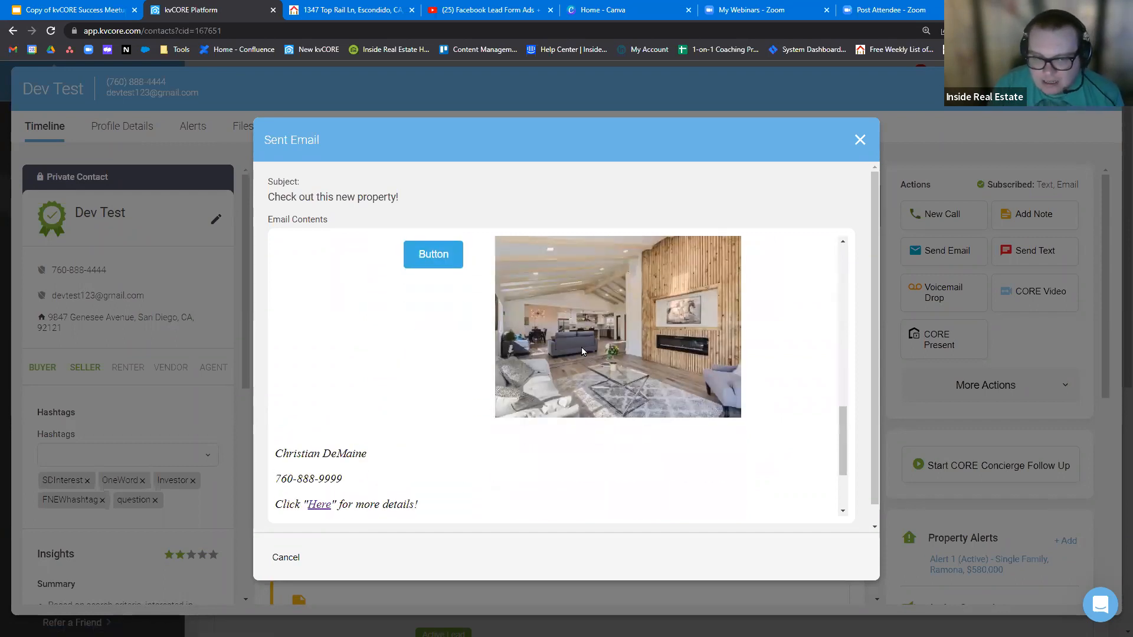
scroll(582, 352, "up", 2)
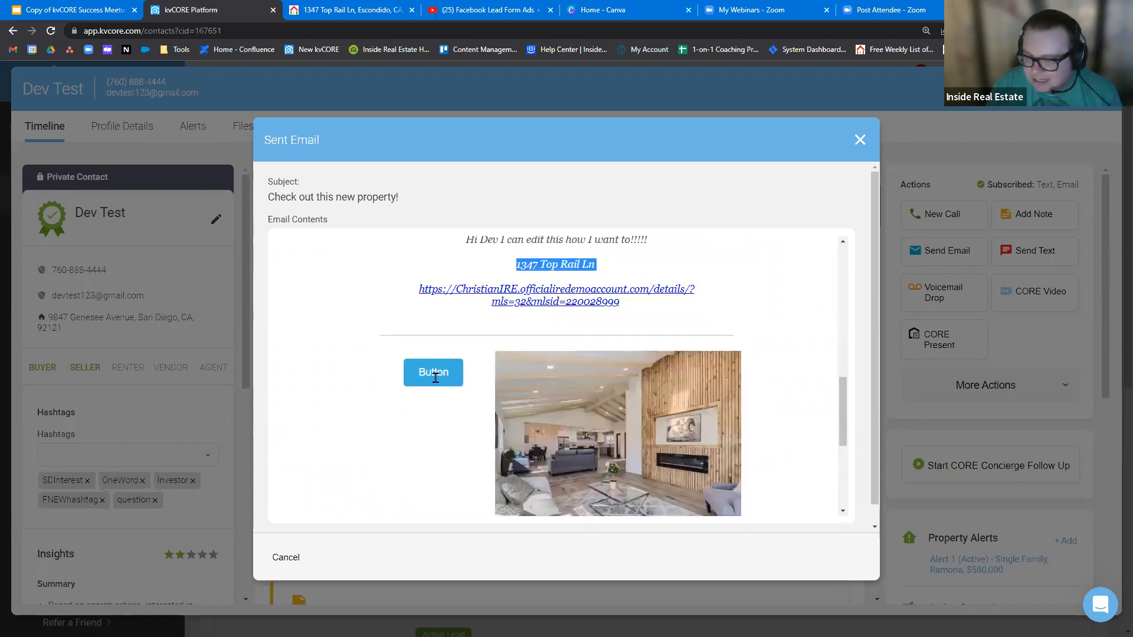
scroll(542, 435, "down", 3)
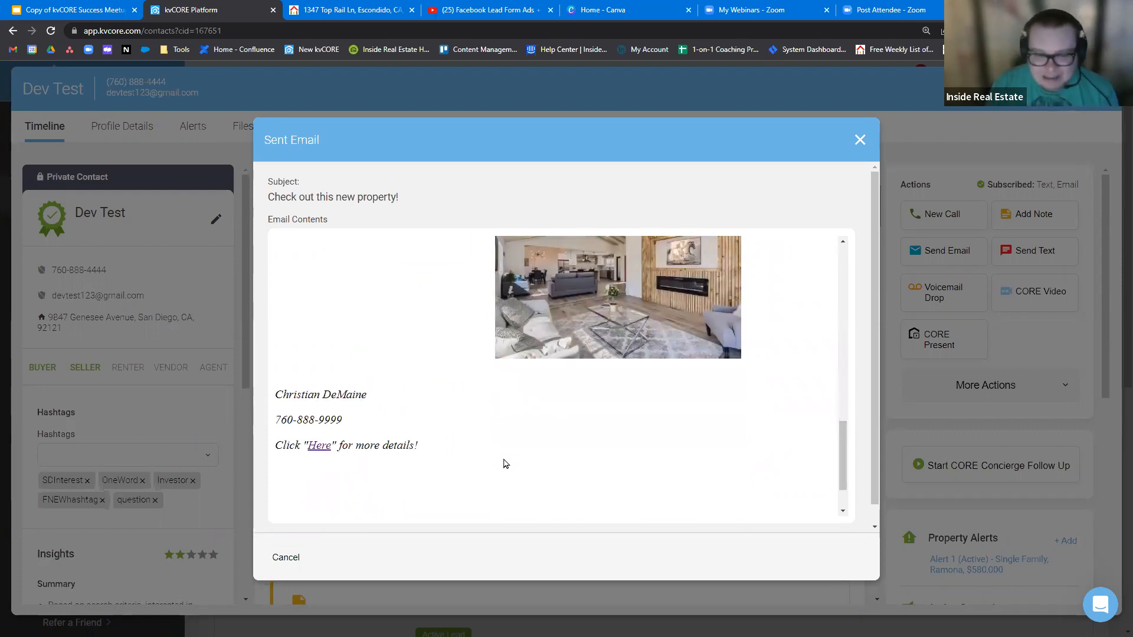
scroll(513, 454, "up", 3)
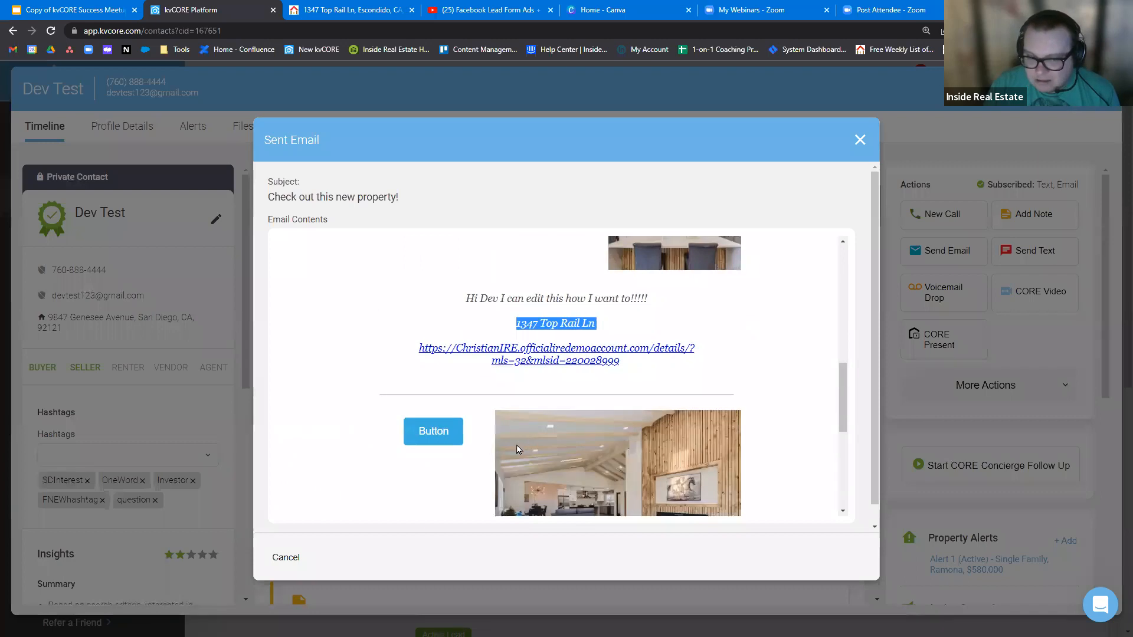
scroll(516, 444, "up", 10)
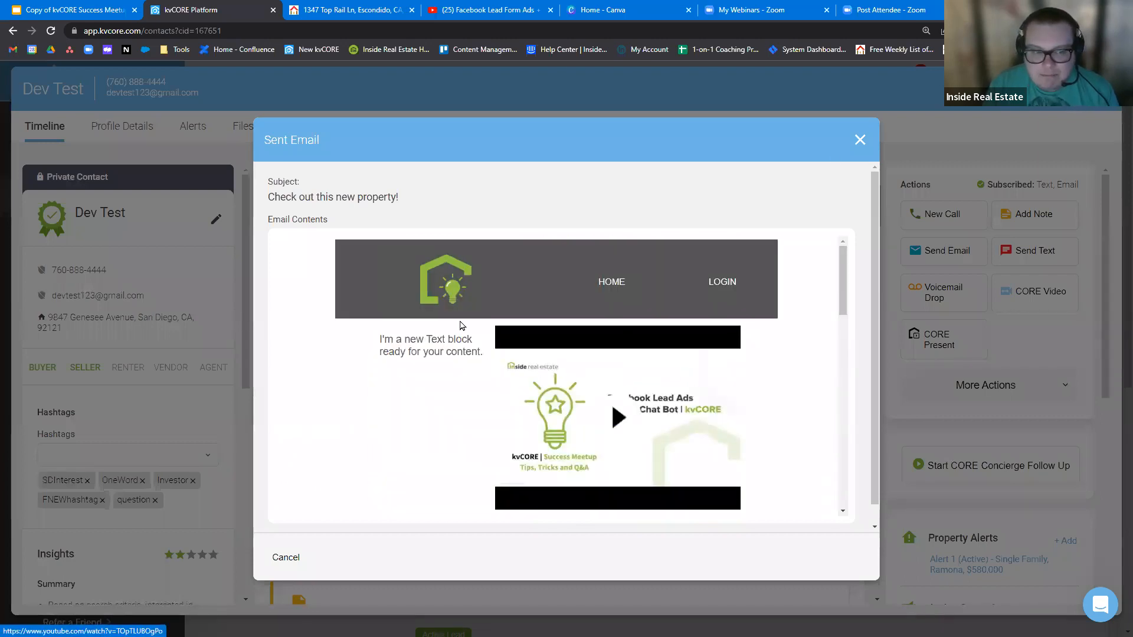
left_click(859, 140)
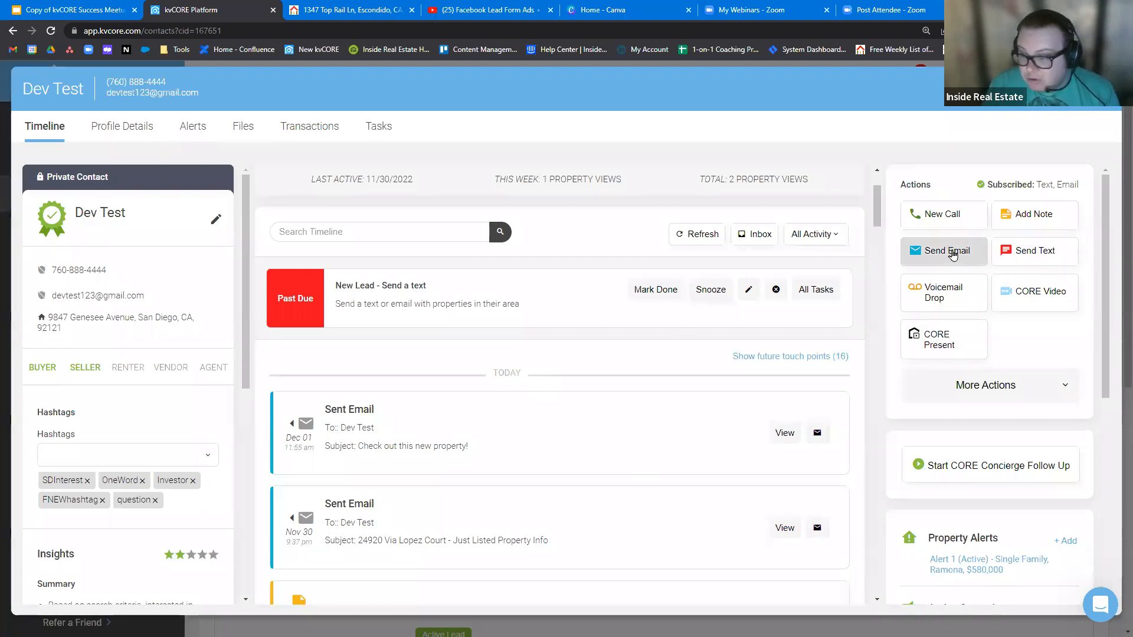
Go to Marketing > Smart Campaigns > Manage Campaigns and show the TEMPLATES list
key("Escape")
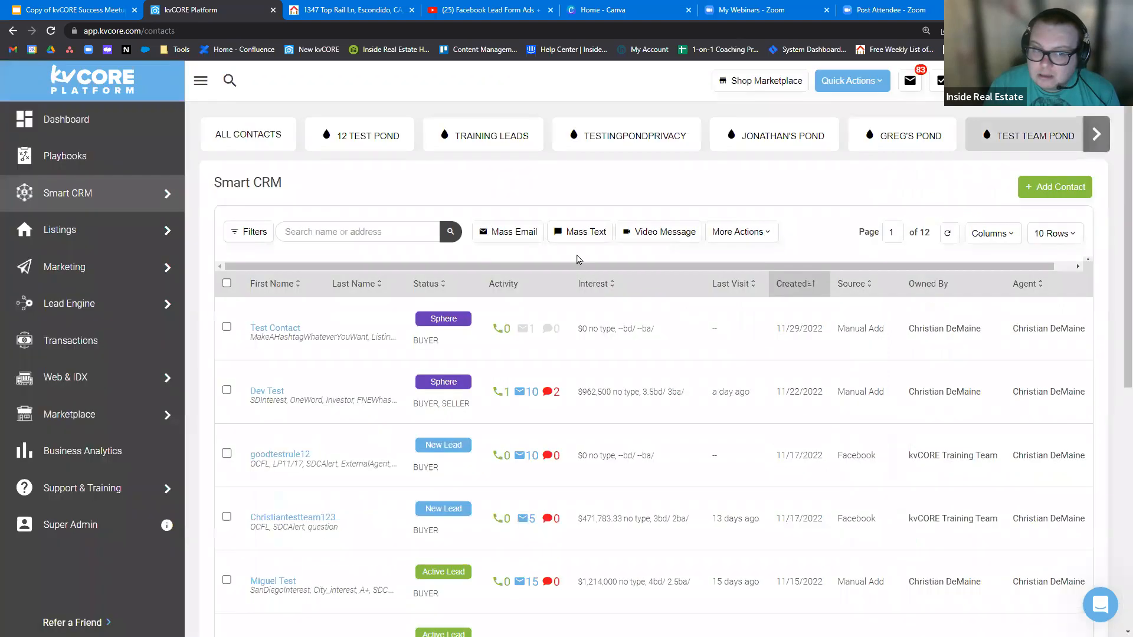
mouse_move(117, 278)
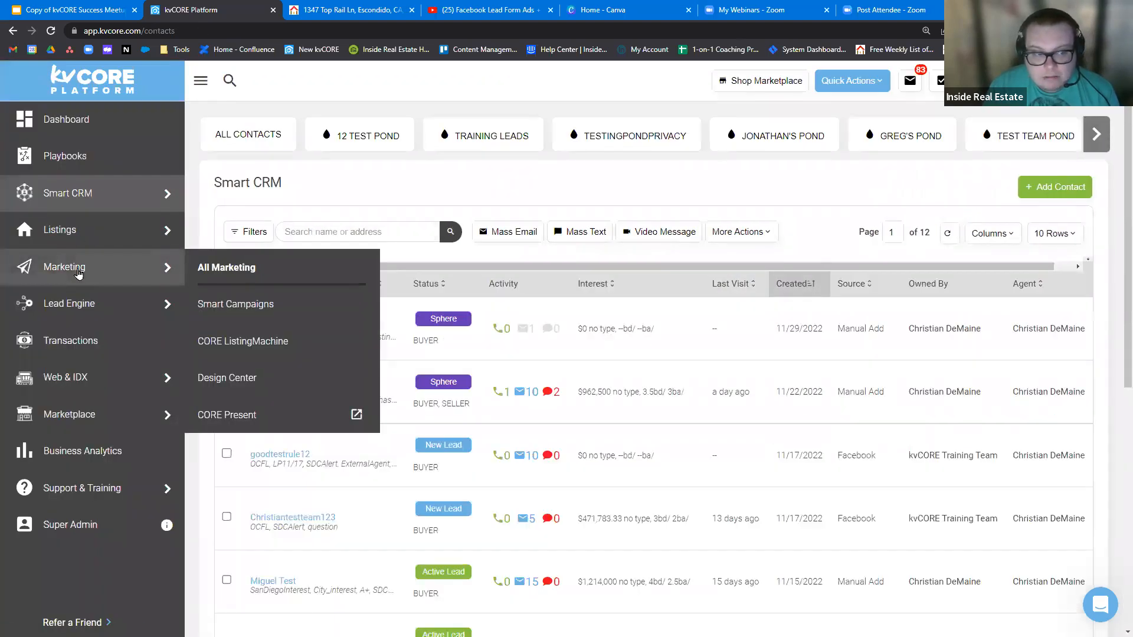
left_click(77, 273)
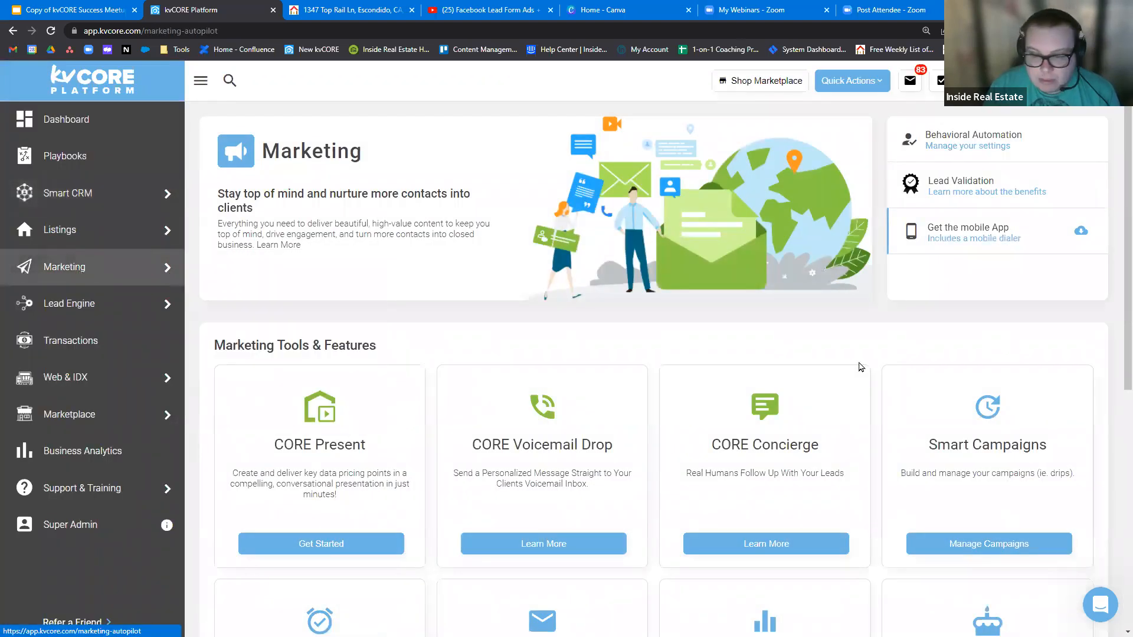
left_click_drag(930, 444, 1030, 531)
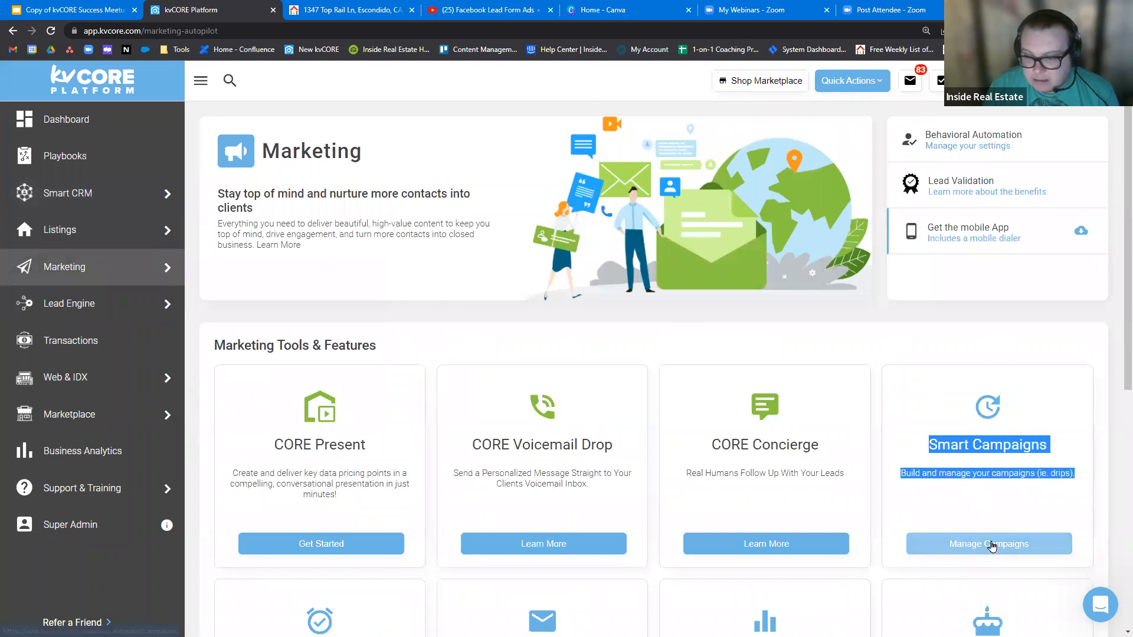
left_click(989, 542)
left_click(462, 198)
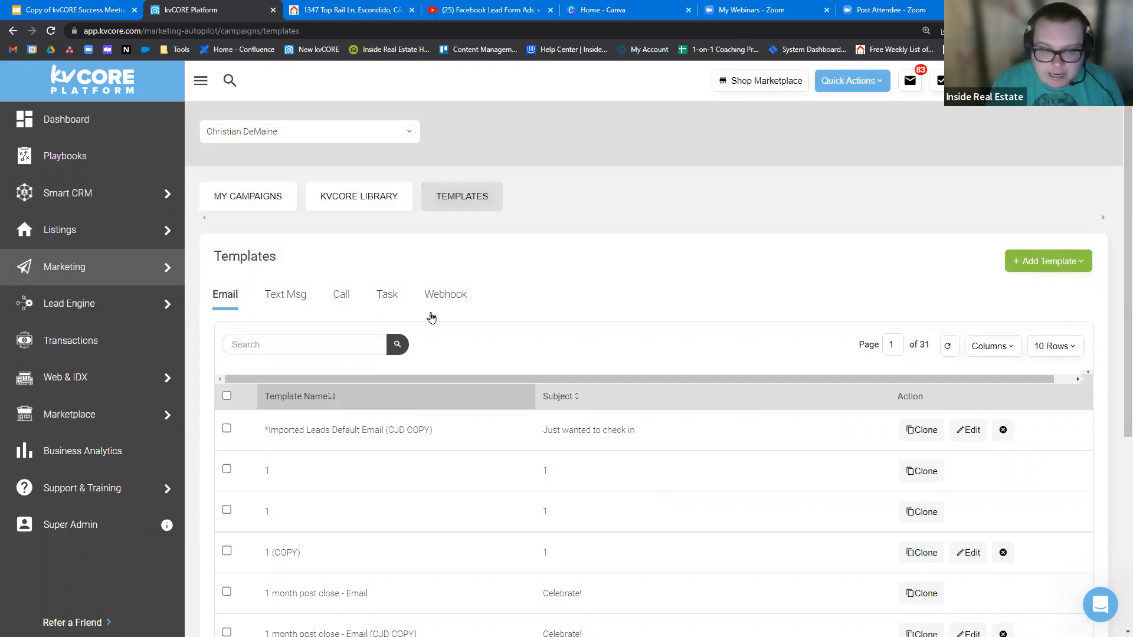
Search the email templates for 'Listing' to find the Listing Announcement email
left_click(348, 351)
type("220028999")
key("ctrl+z")
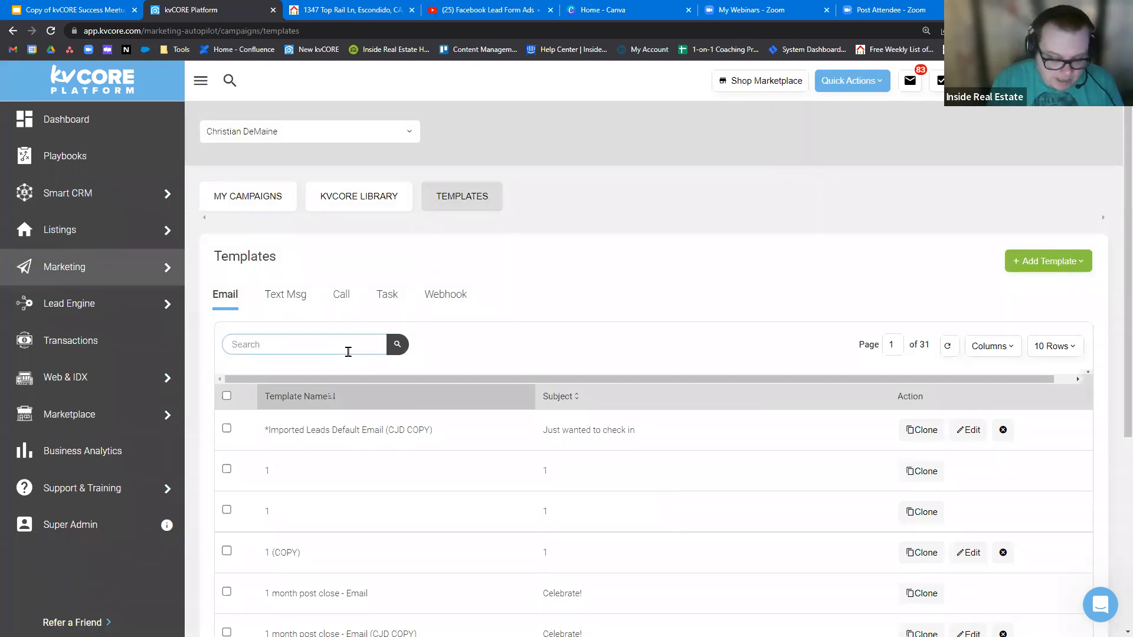
type("Listing")
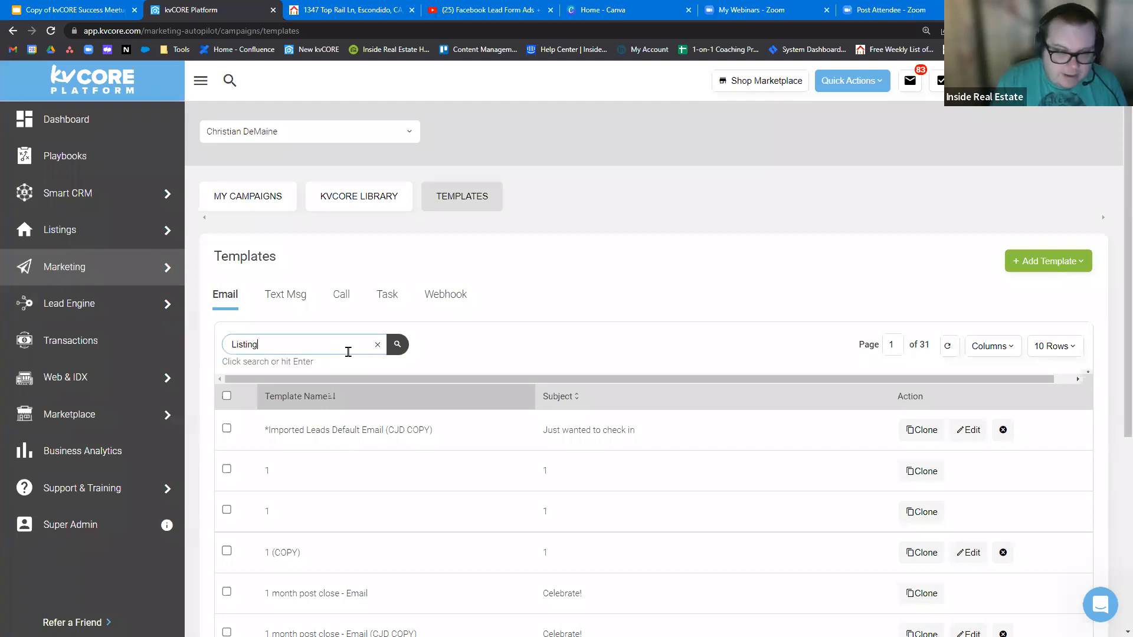
left_click(398, 345)
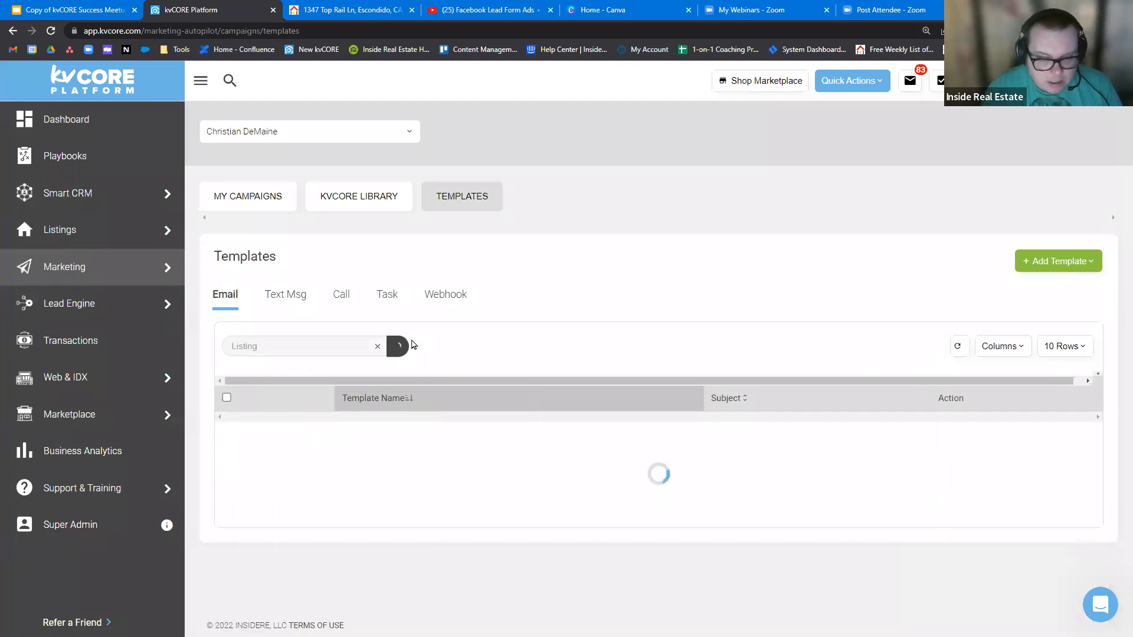
scroll(416, 354, "down", 2)
left_click_drag(421, 364, 257, 357)
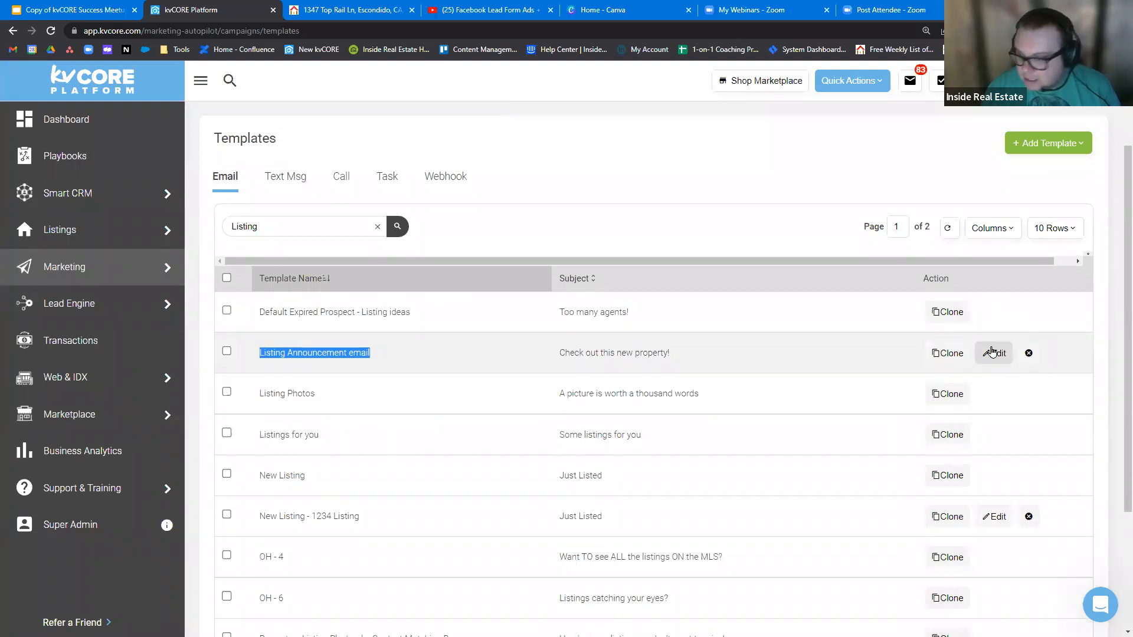
Open the Listing Announcement email template in the editor and select its button block
left_click(994, 352)
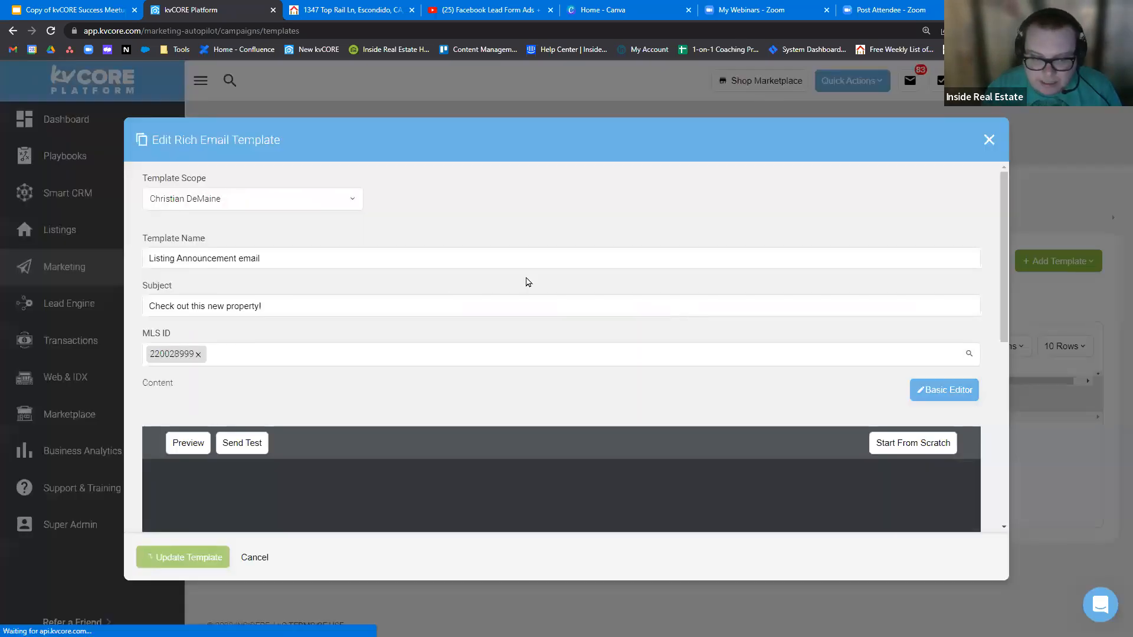
scroll(531, 281, "down", 3)
scroll(549, 282, "down", 4)
scroll(613, 353, "up", 3)
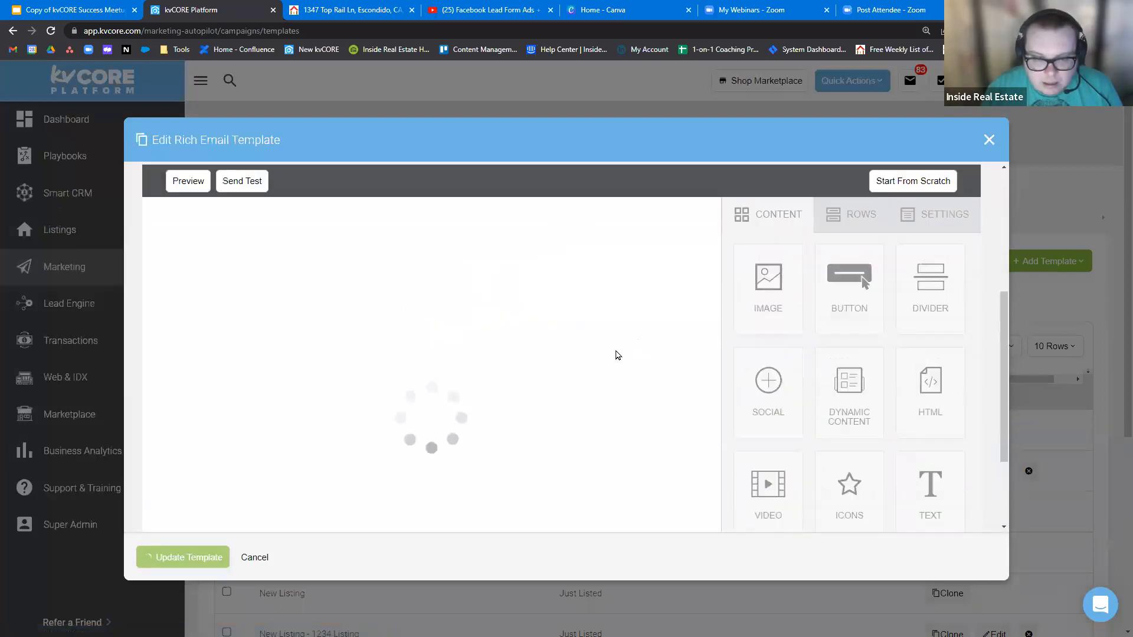
scroll(295, 488, "down", 5)
left_click(318, 436)
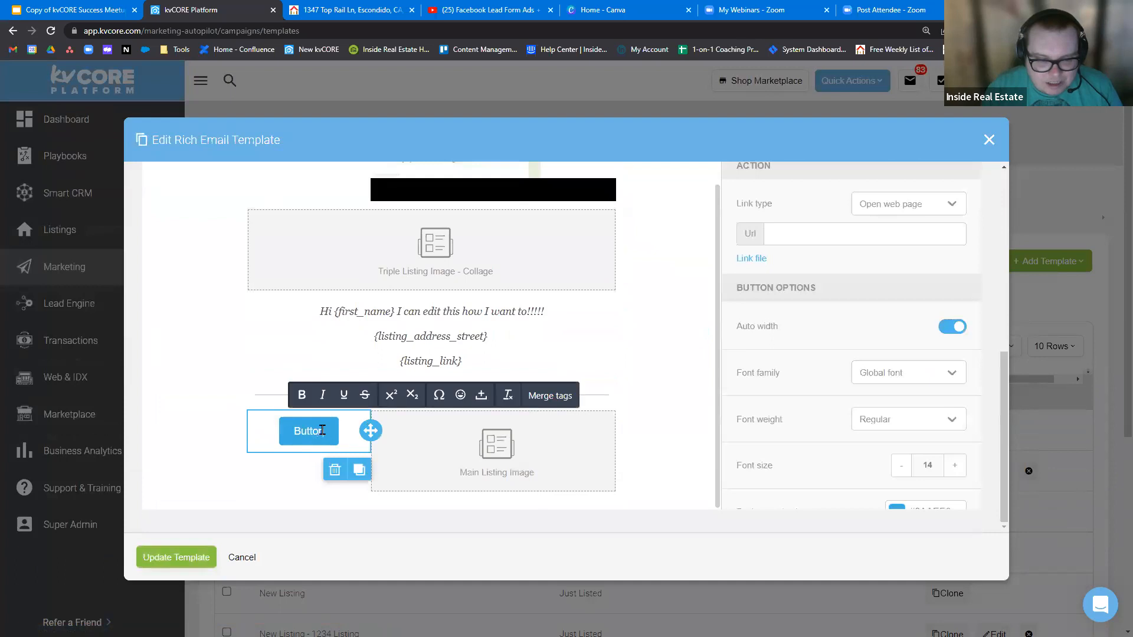
scroll(777, 397, "up", 3)
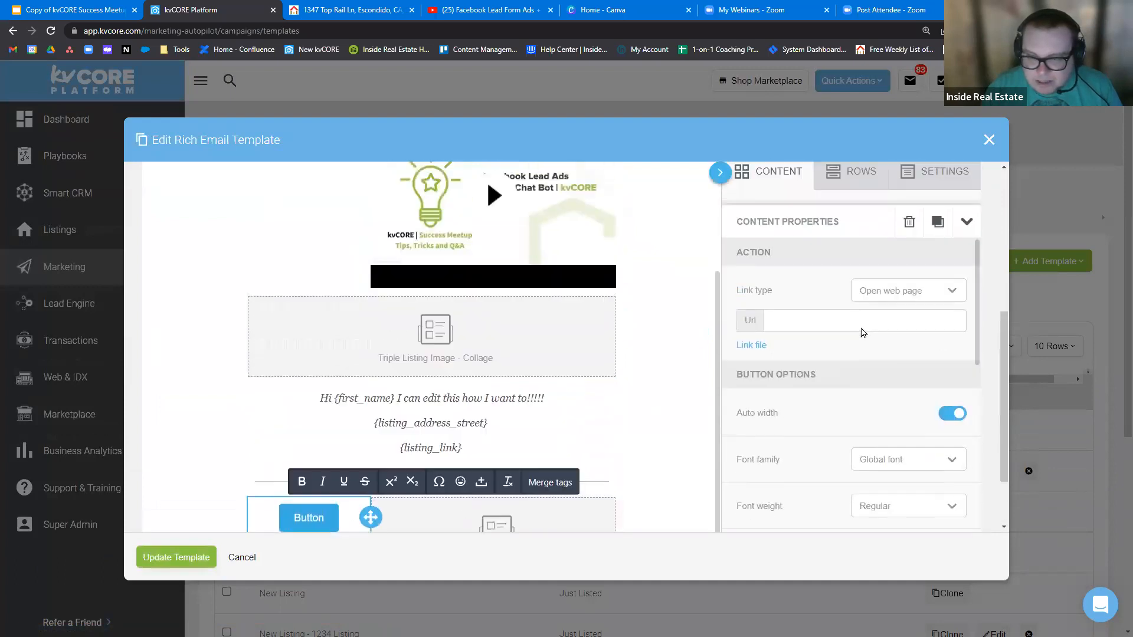
left_click(302, 8)
left_click(336, 31)
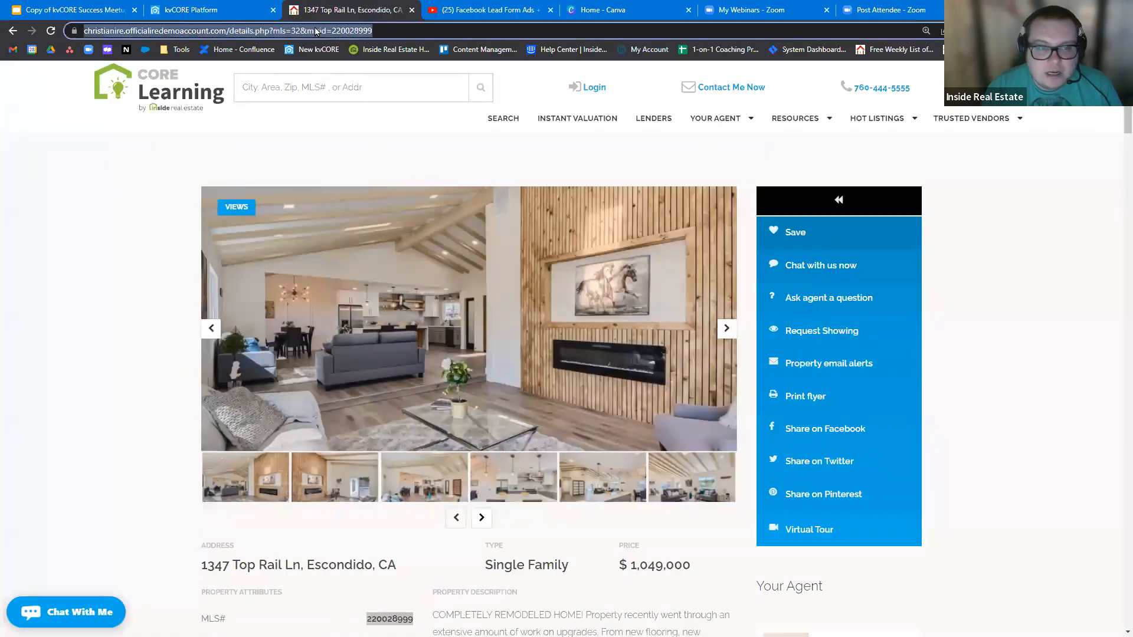
right_click(314, 30)
left_click(339, 88)
left_click(226, 7)
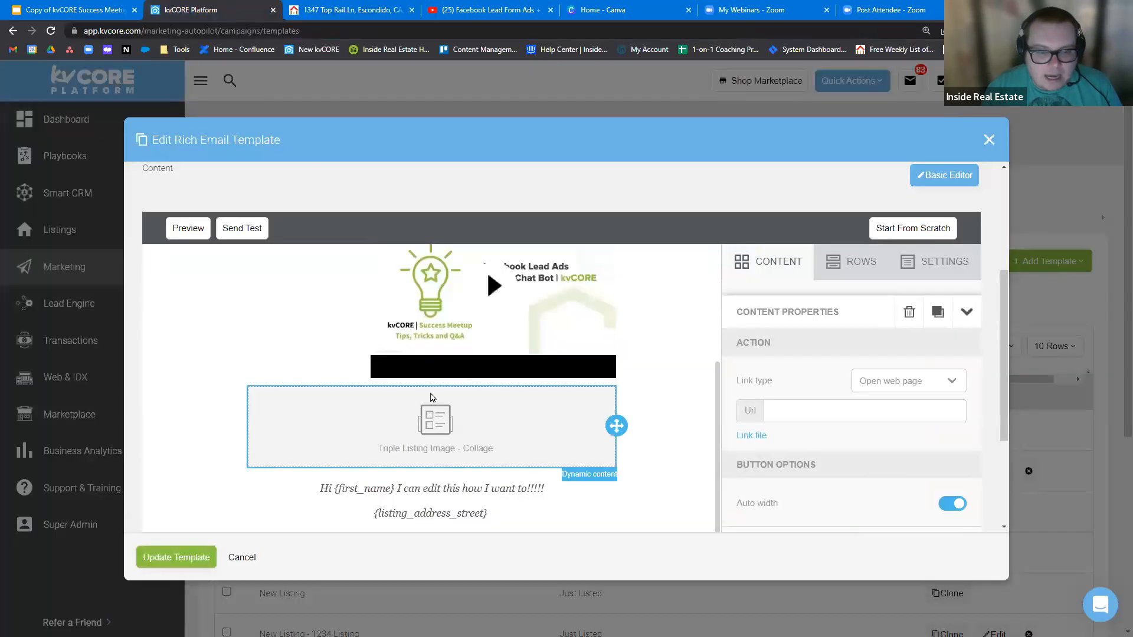
Delete the {listing_link} merge tag from the template's greeting text
scroll(443, 444, "down", 3)
double_click(455, 358)
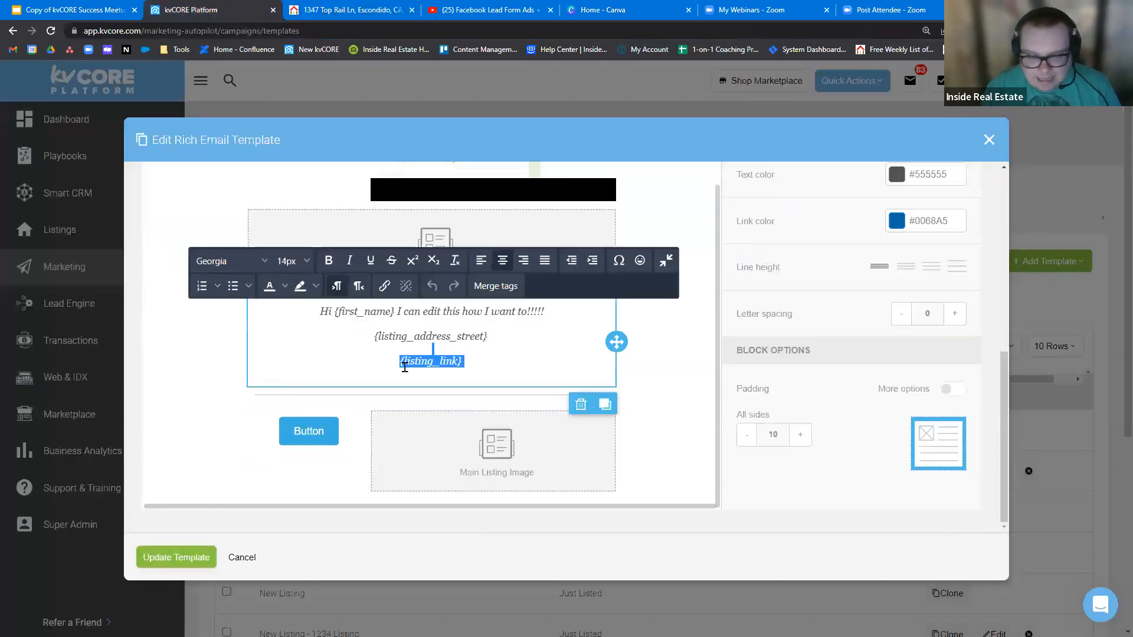
key("BackSpace")
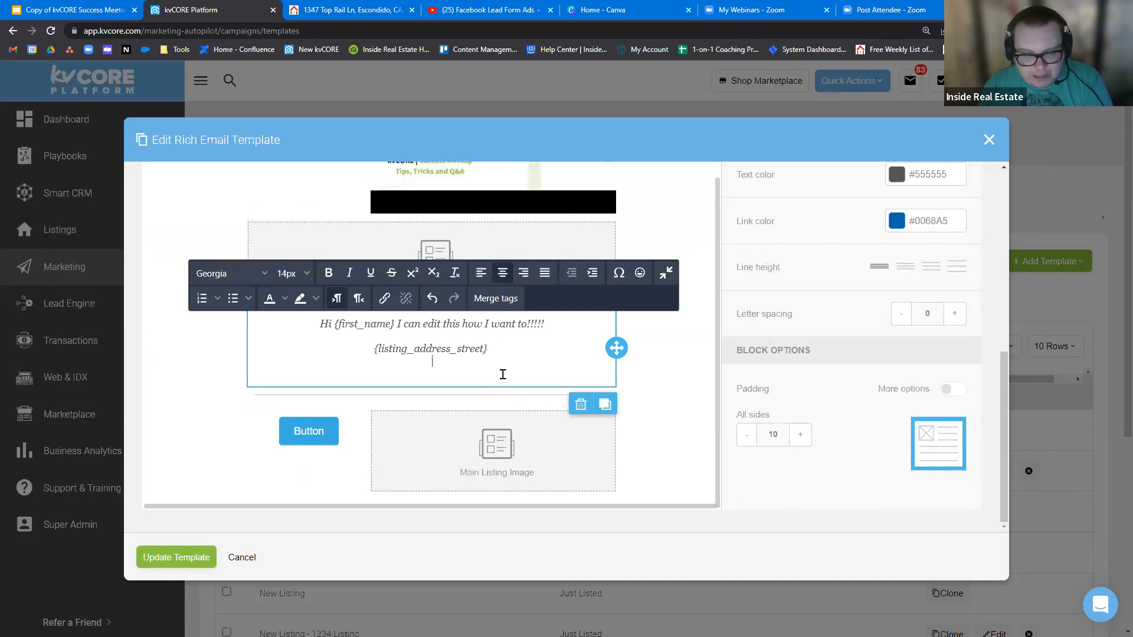
left_click(360, 432)
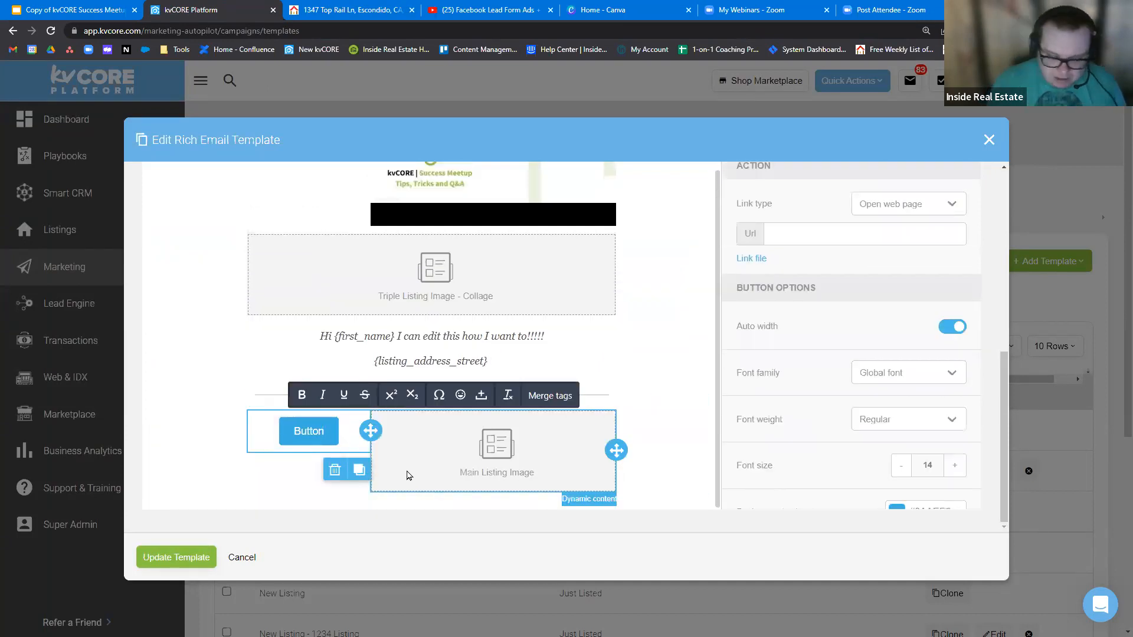
Relabel the button 'Click Here to view Property' and set its Url to the listing page
type("Click")
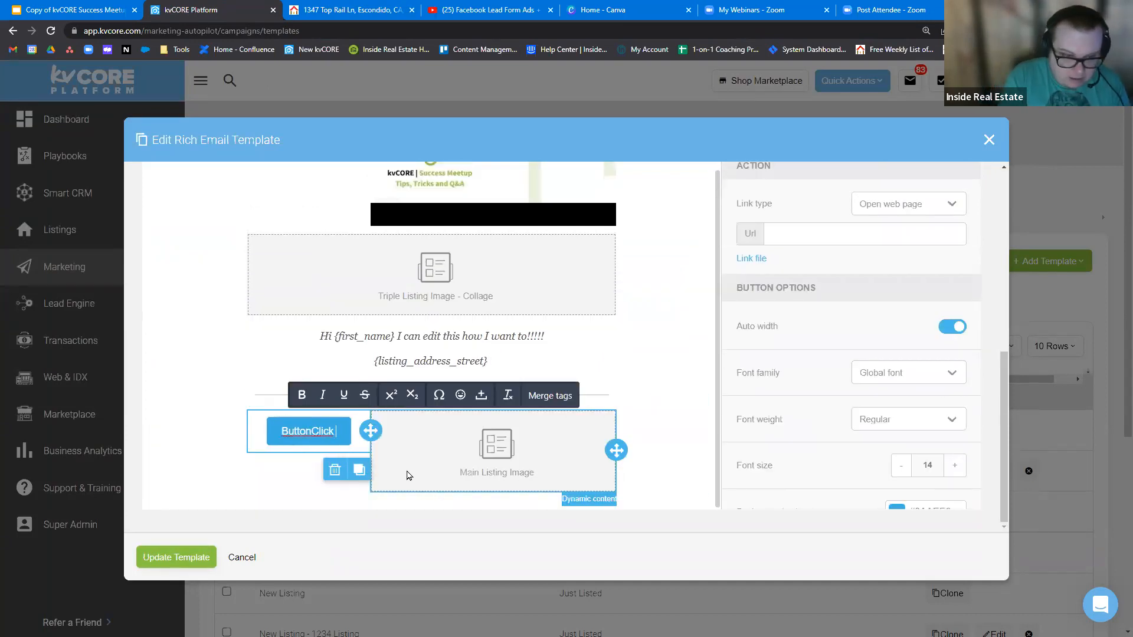
key("ctrl+a")
key("BackSpace")
type("Cl")
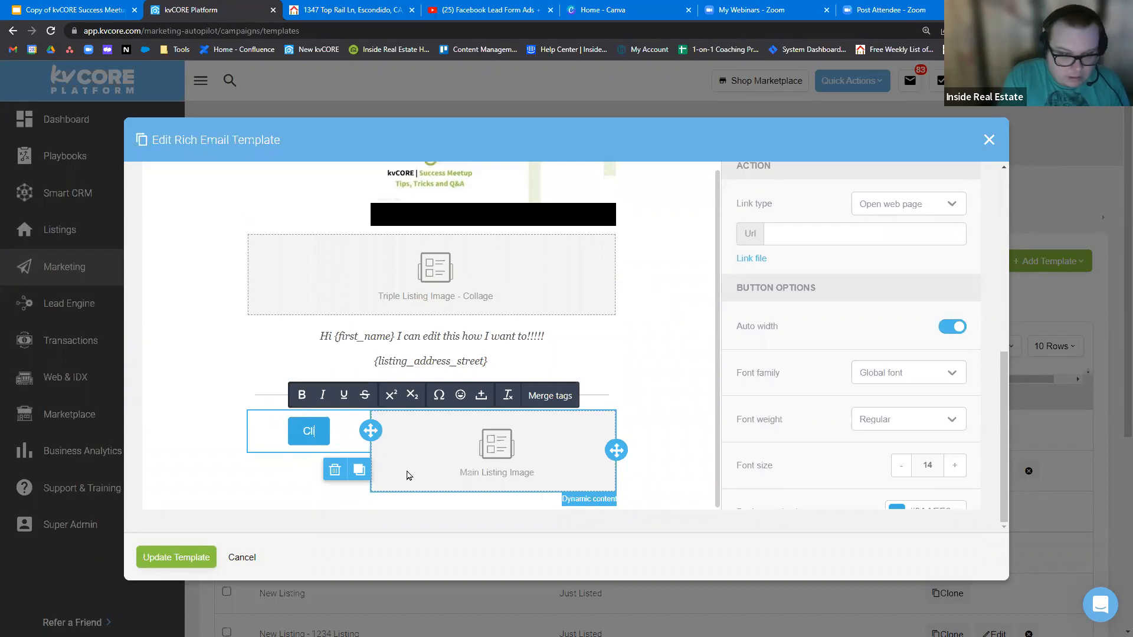
type("ick Here to ")
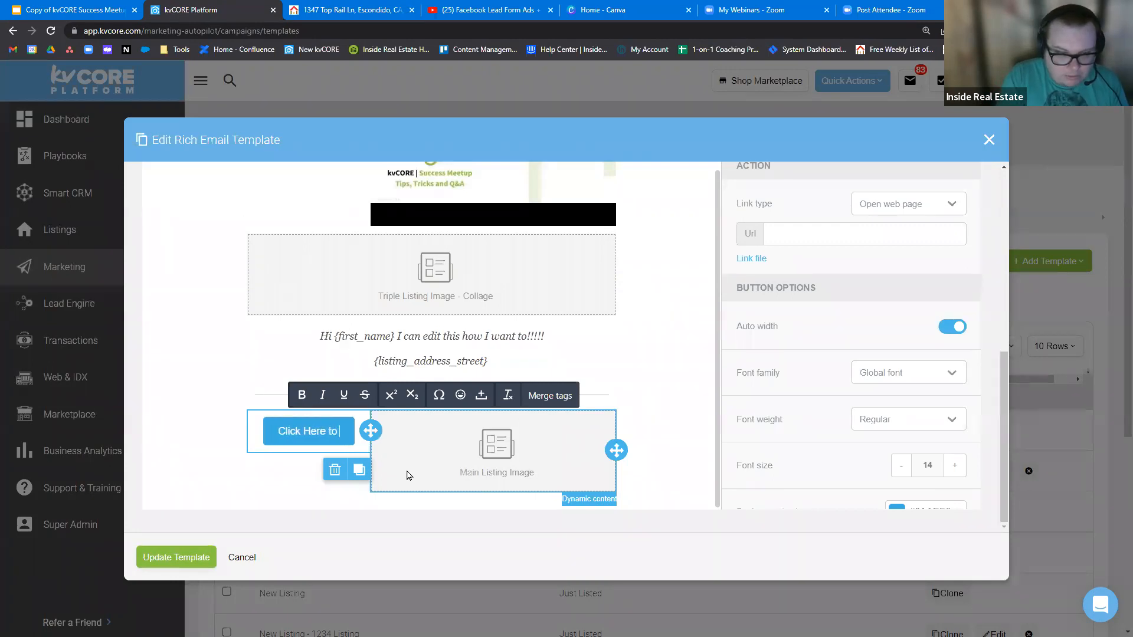
type("view Property")
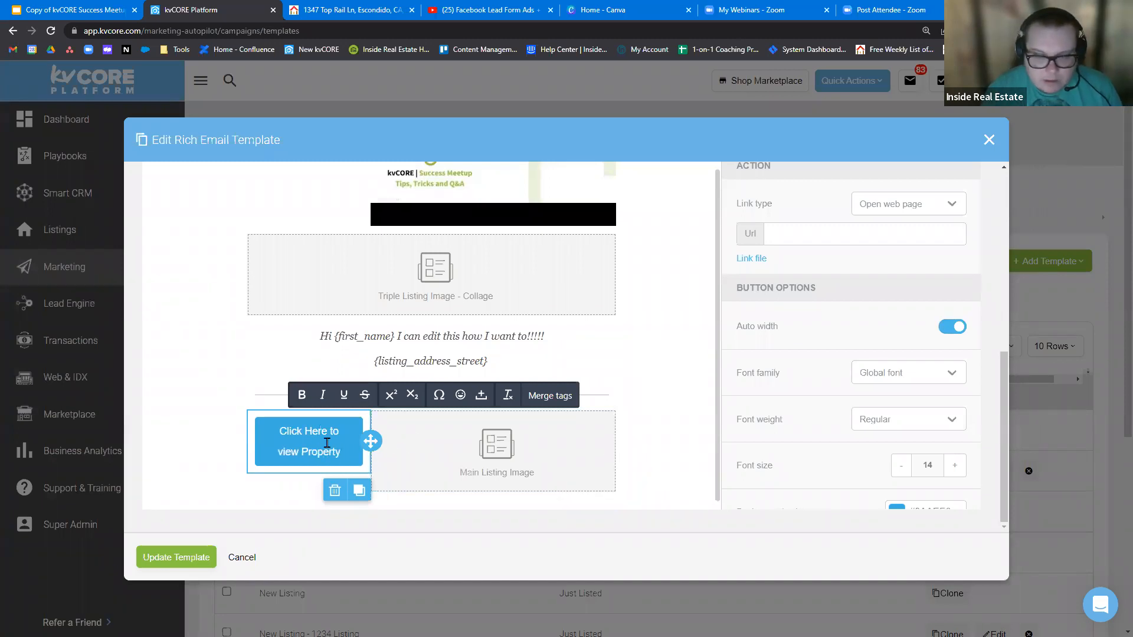
left_click(834, 237)
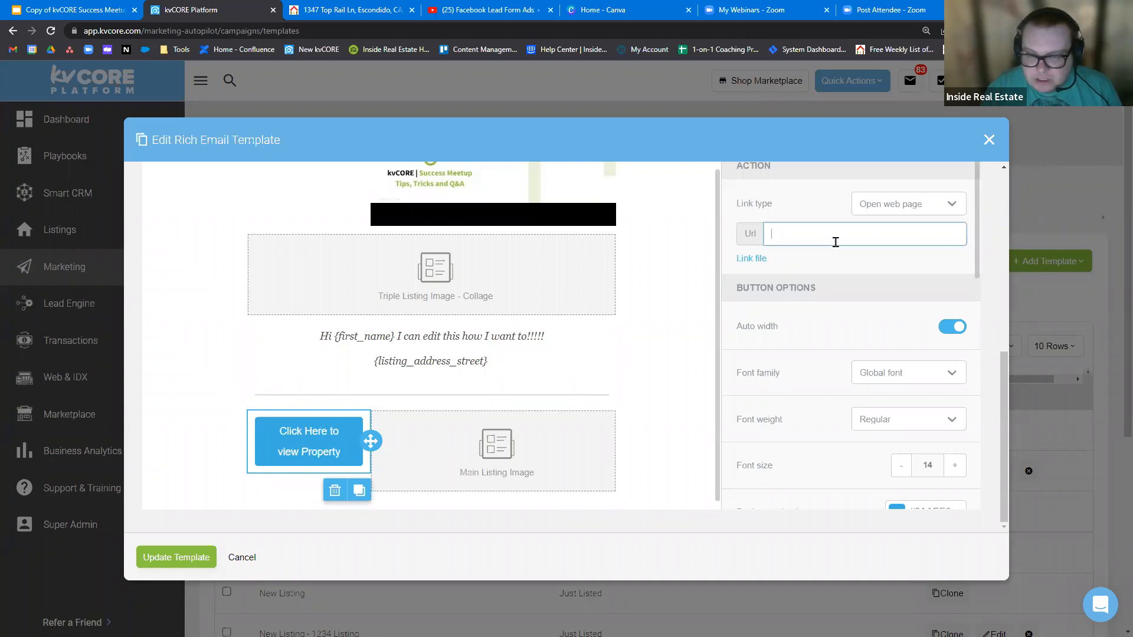
right_click(835, 241)
left_click(866, 332)
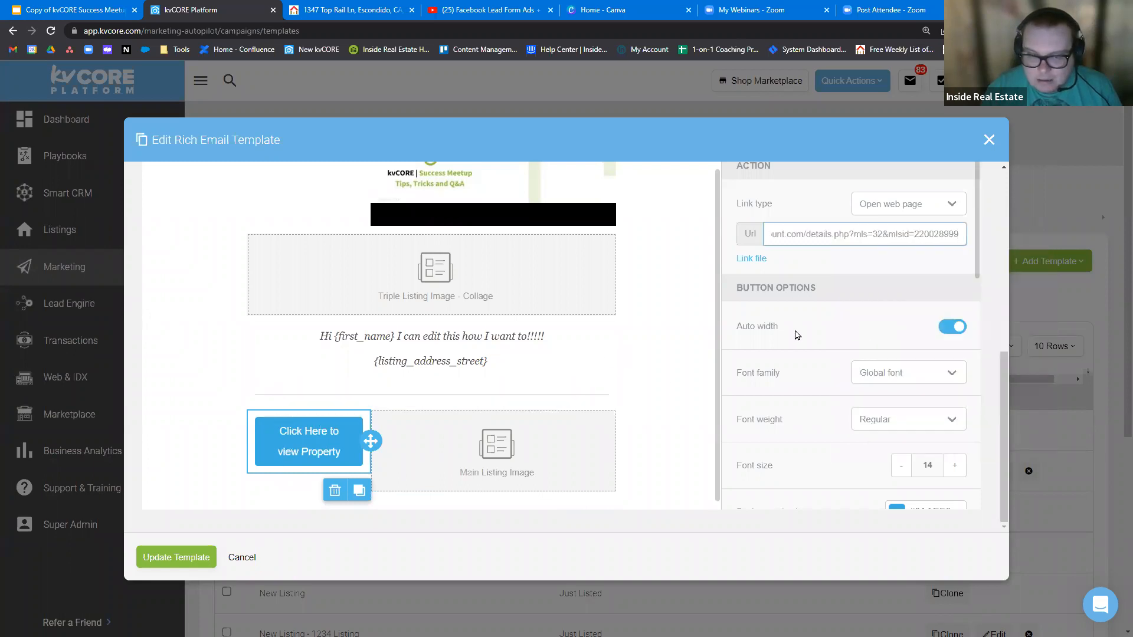
left_click(737, 424)
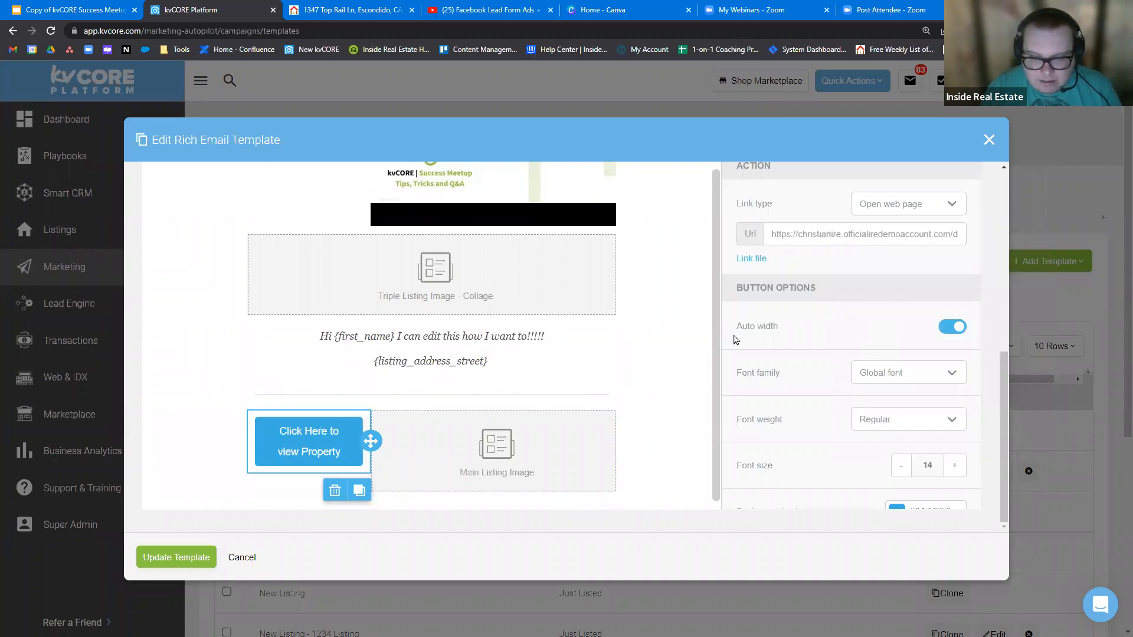
Delete the Agent Header block from the template
scroll(735, 340, "down", 2)
scroll(503, 419, "up", 5)
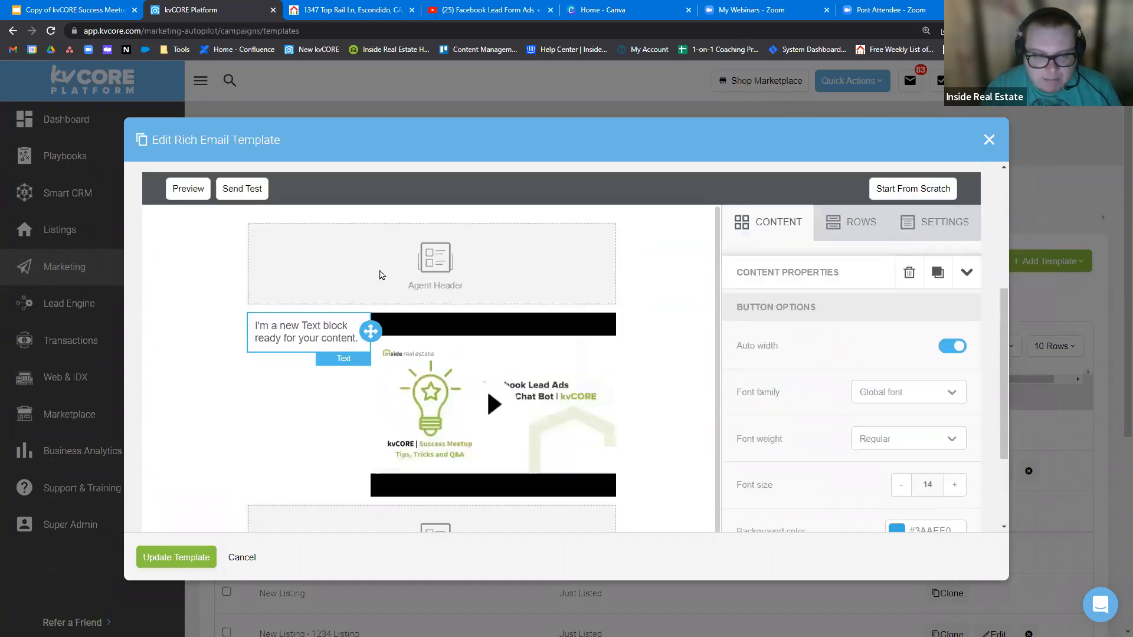
scroll(381, 274, "up", 2)
left_click(538, 391)
left_click(581, 419)
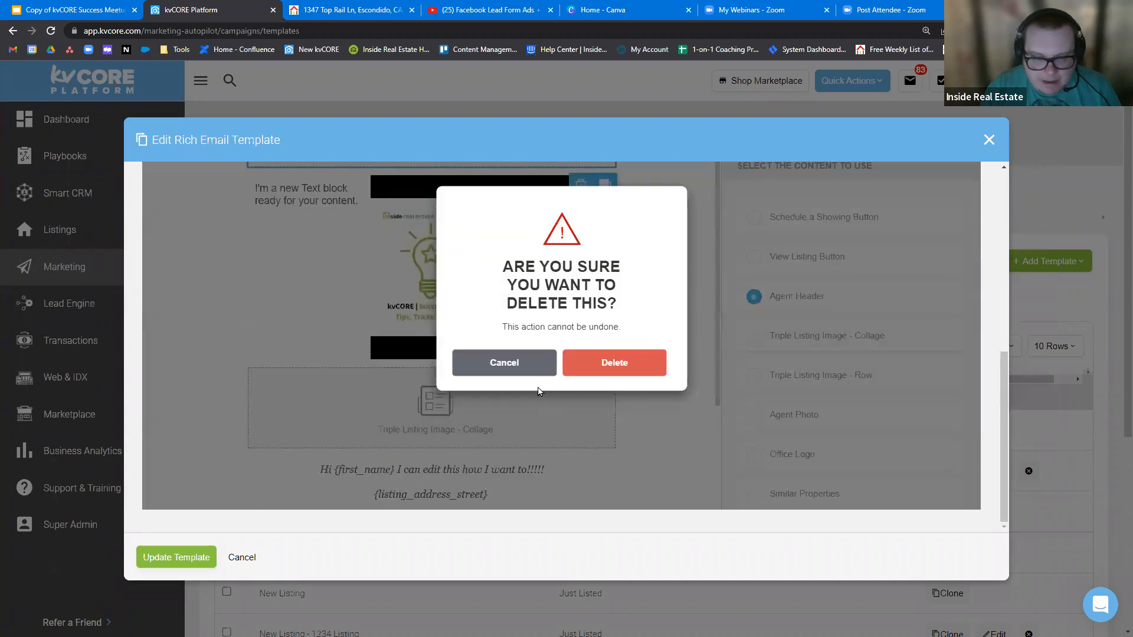
left_click(612, 361)
Delete the video block and add two dynamic content blocks to the template
left_click(568, 318)
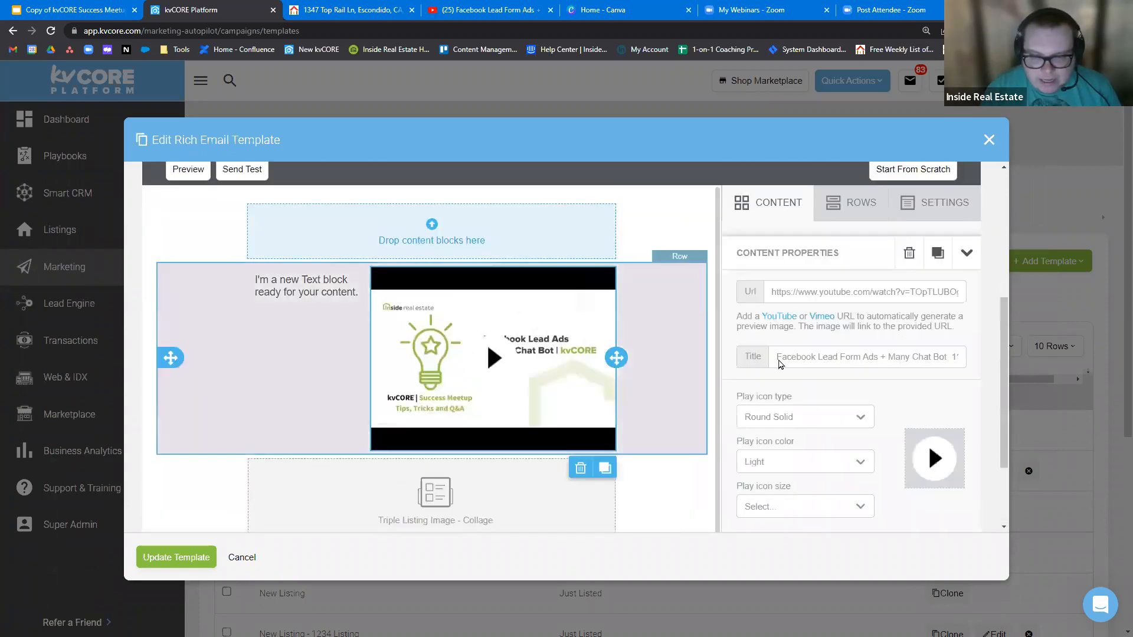
left_click(909, 252)
left_click(607, 487)
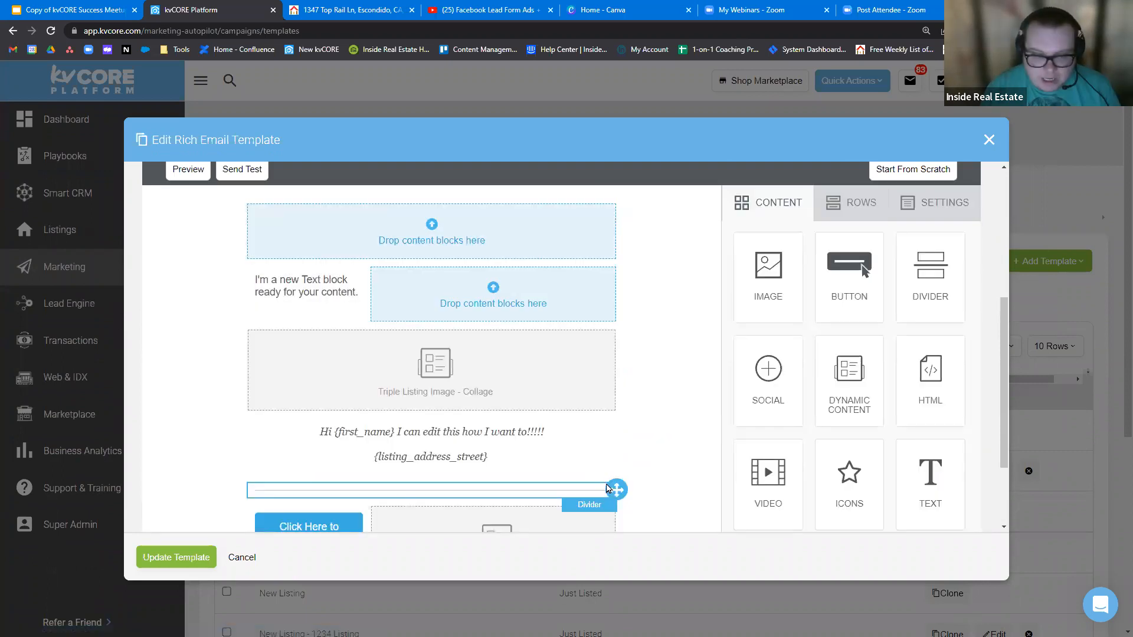
left_click(470, 294)
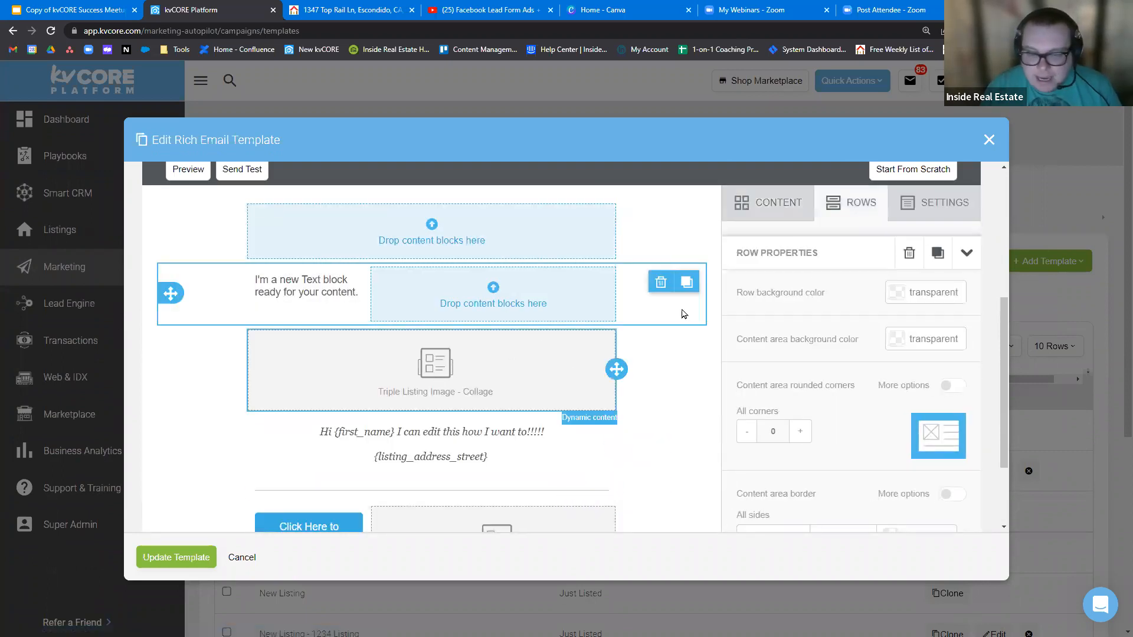
left_click(966, 253)
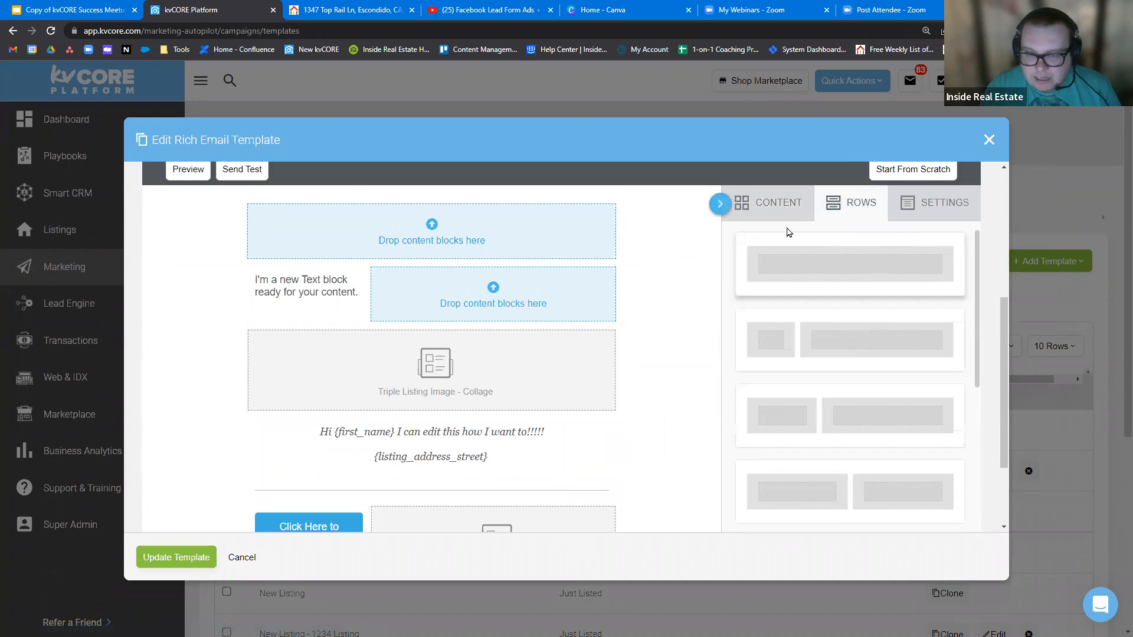
left_click(774, 203)
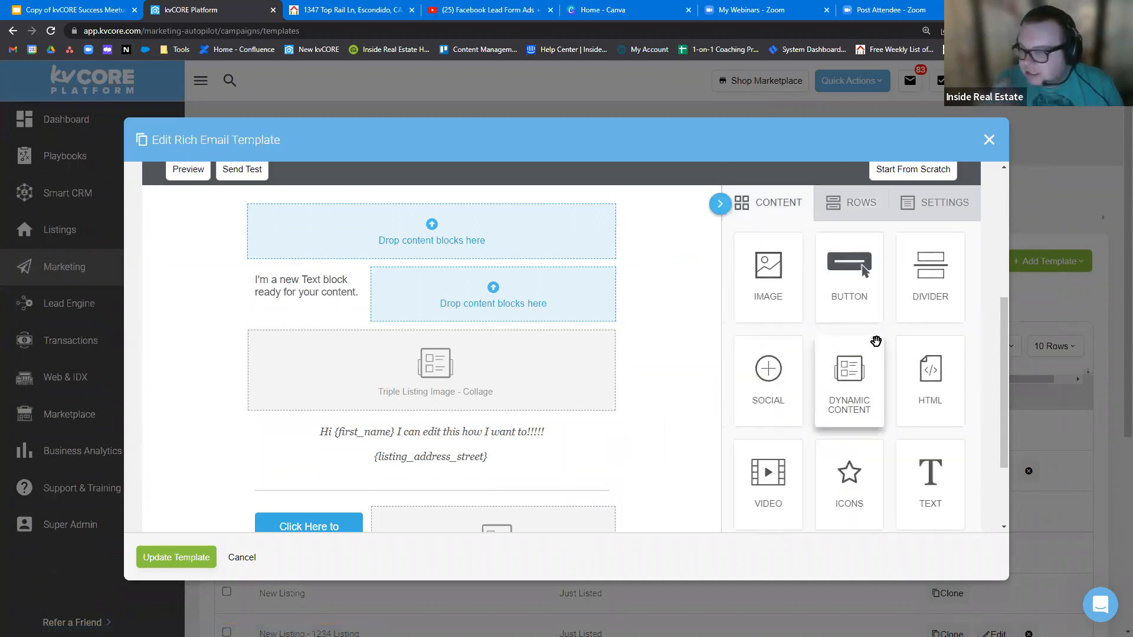
left_click_drag(862, 391, 507, 304)
left_click_drag(841, 387, 435, 239)
Browse the dynamic block content options and select the Schedule a Showing Button block
left_click(526, 322)
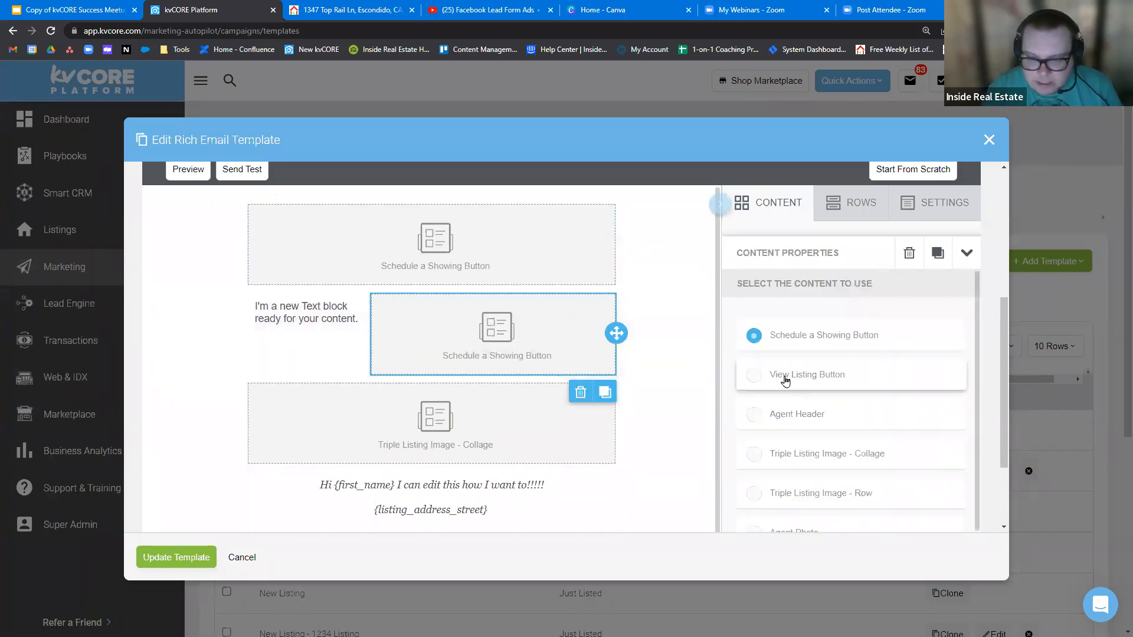
scroll(901, 361, "down", 1)
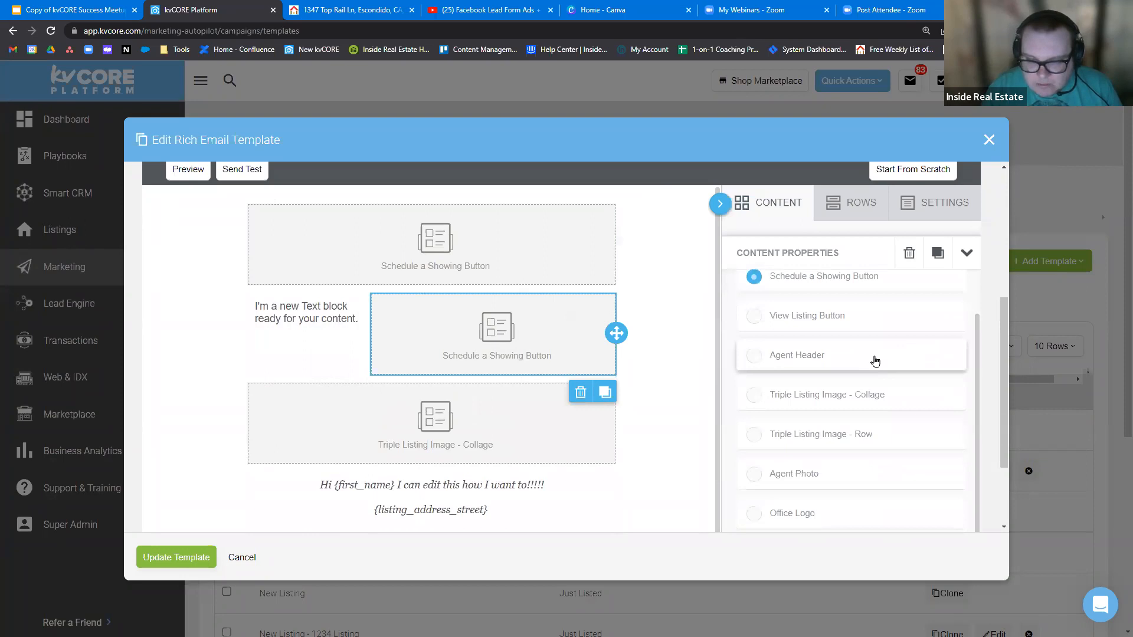
scroll(875, 361, "down", 1)
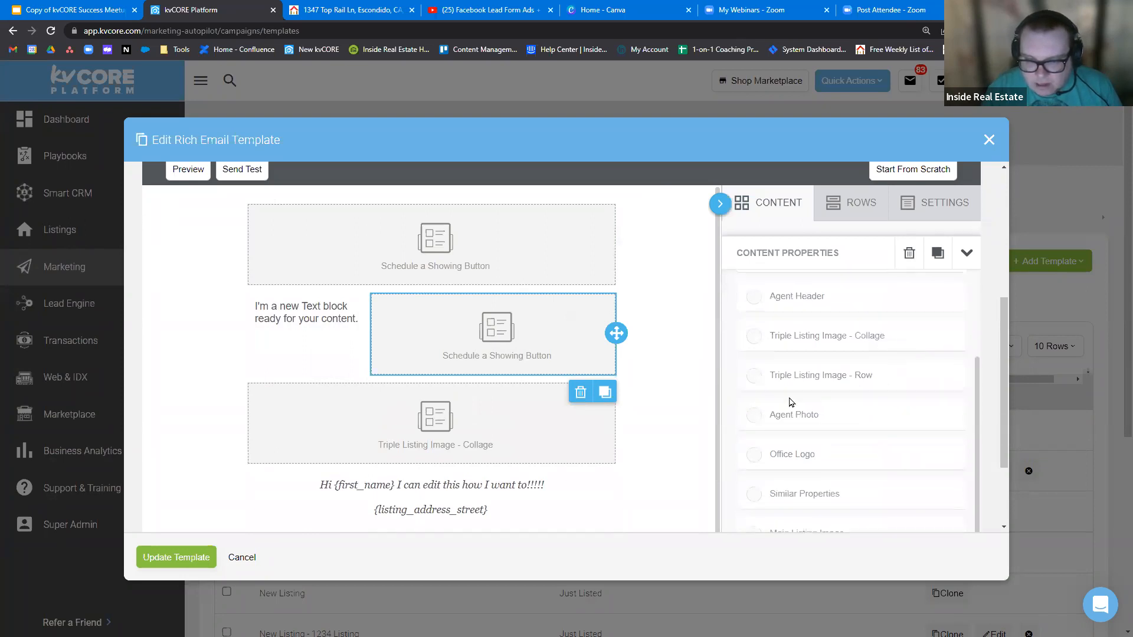
scroll(856, 412, "down", 1)
scroll(882, 443, "down", 2)
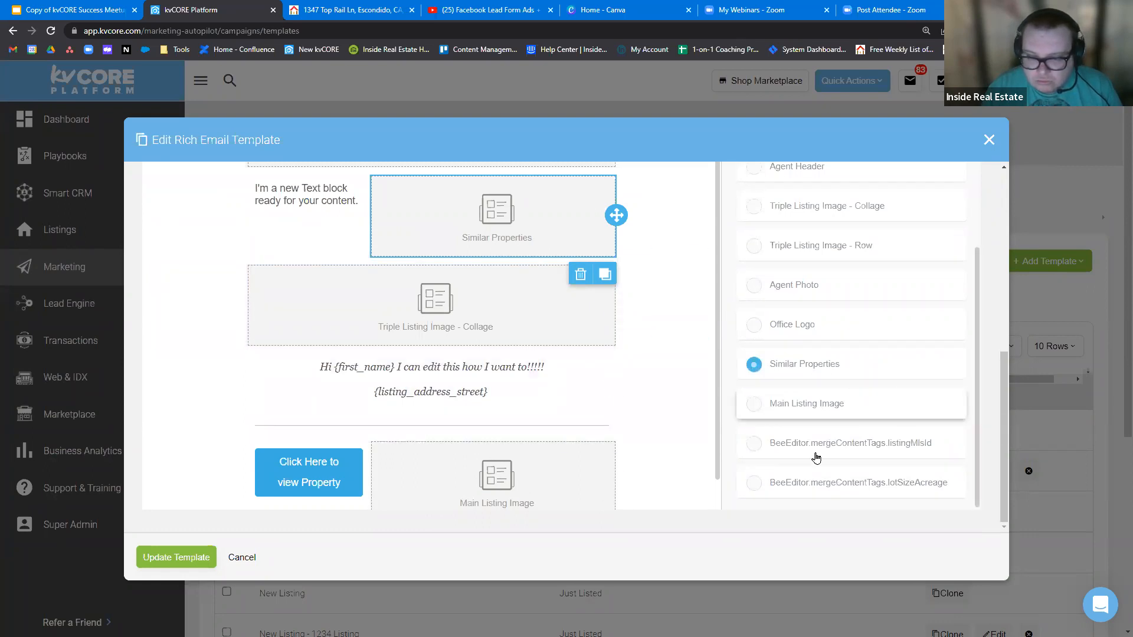
scroll(856, 439, "up", 1)
scroll(378, 288, "up", 3)
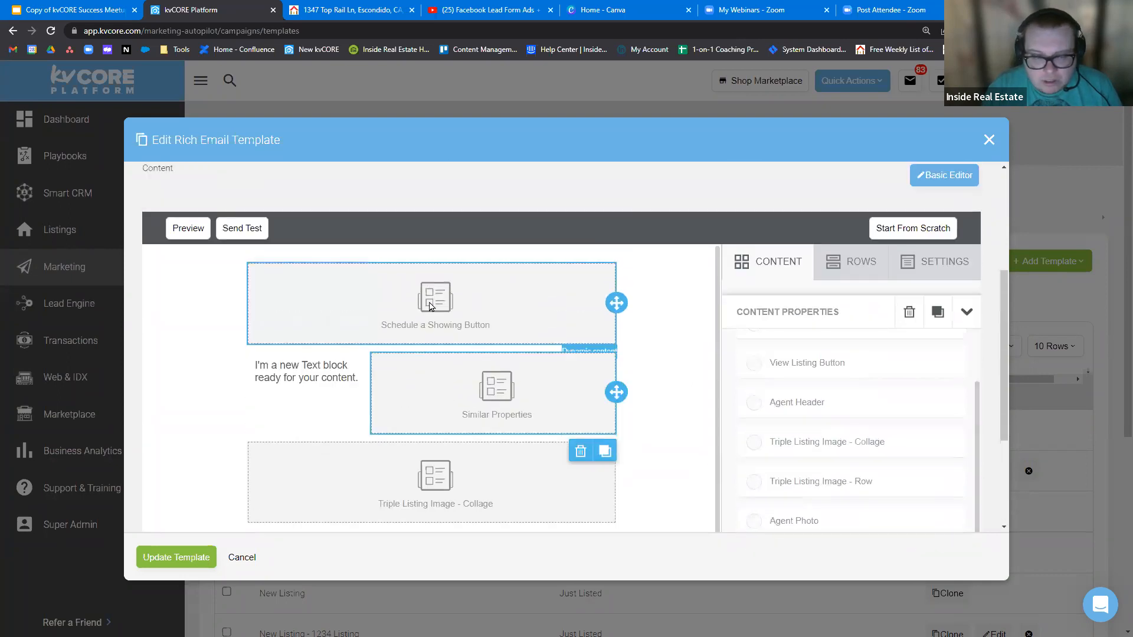
left_click(429, 302)
scroll(867, 371, "down", 5)
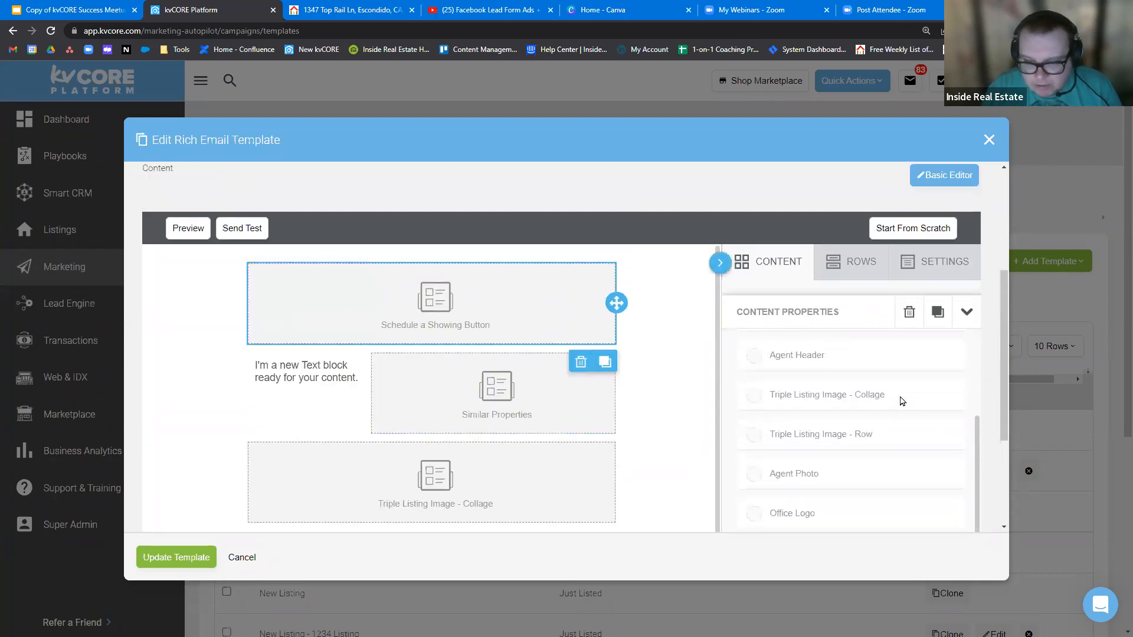
scroll(884, 492, "down", 3)
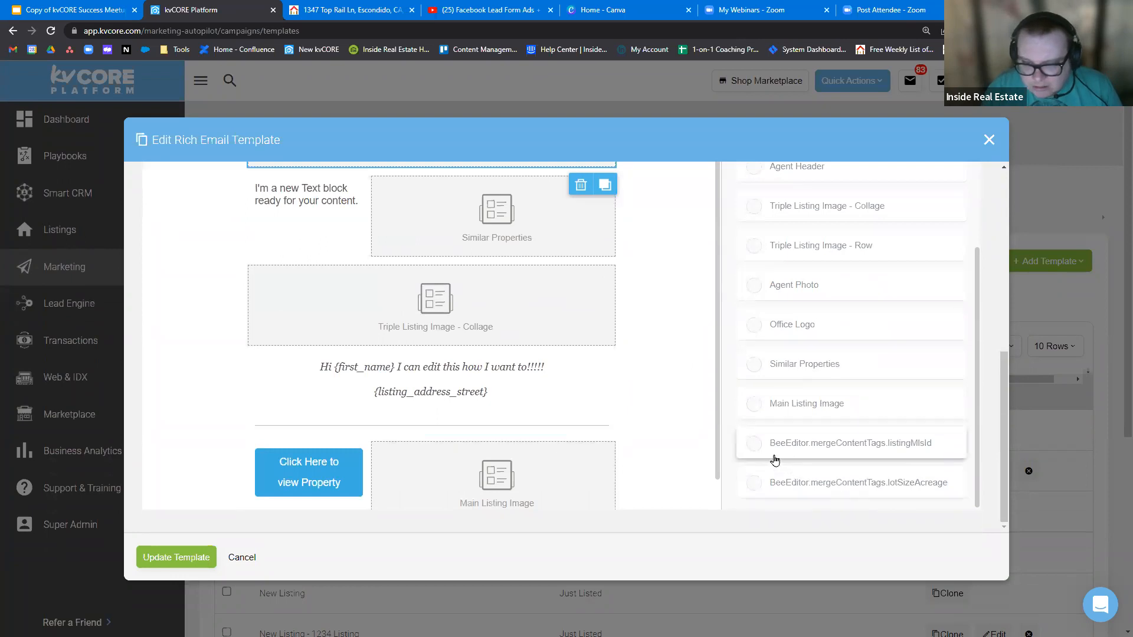
scroll(838, 482, "up", 3)
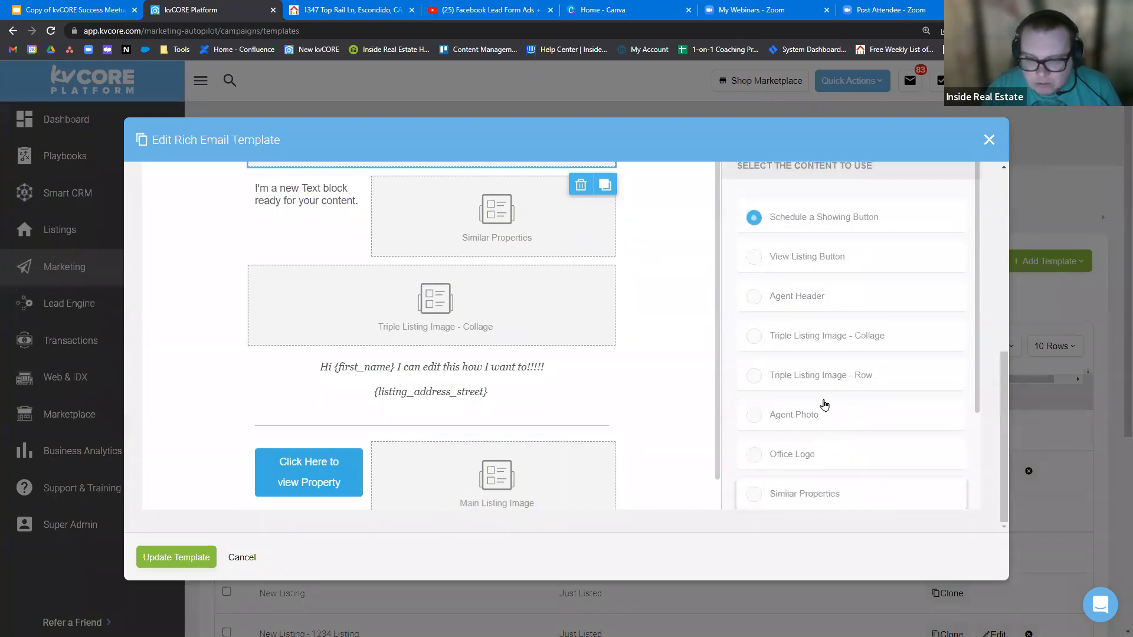
scroll(833, 247, "up", 4)
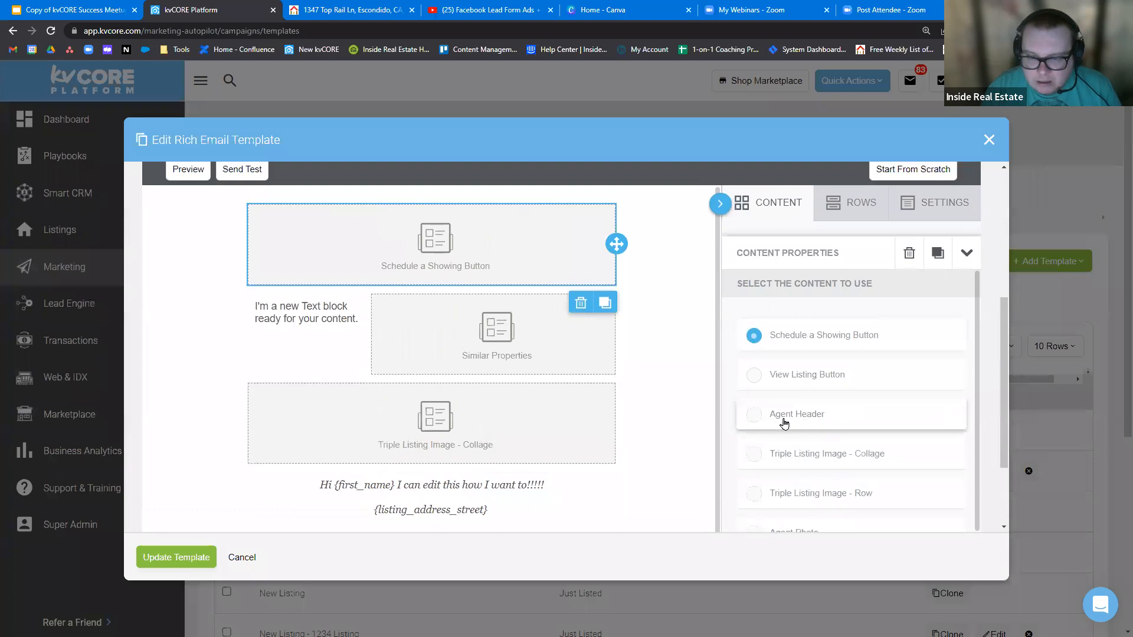
Set the top dynamic block to Agent Header and save the template with Update Template
left_click(753, 416)
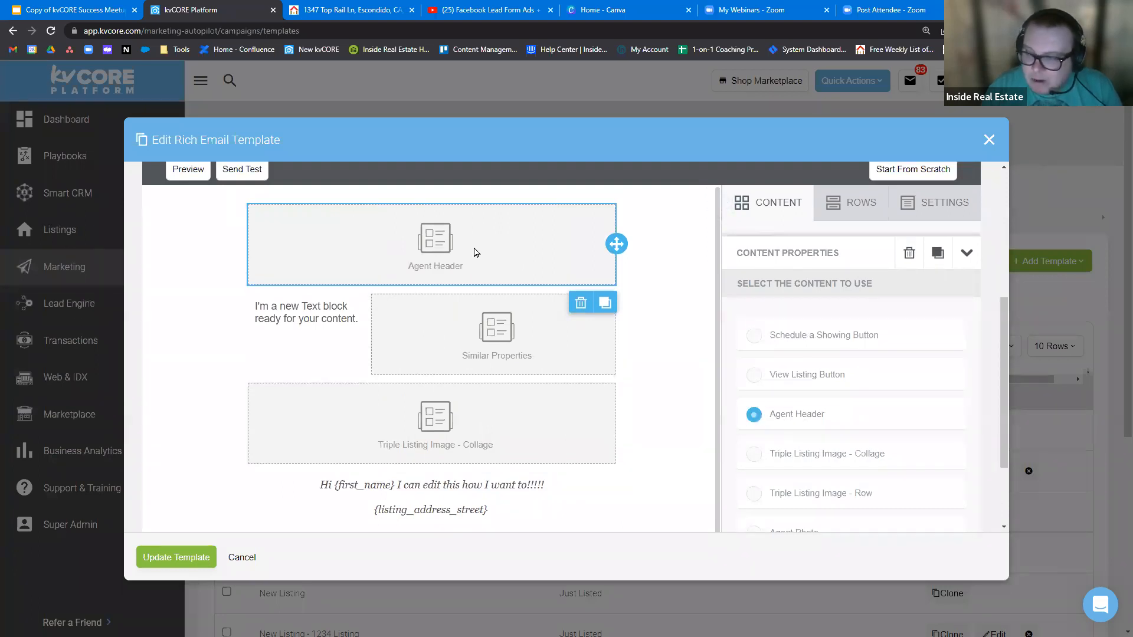
left_click(174, 559)
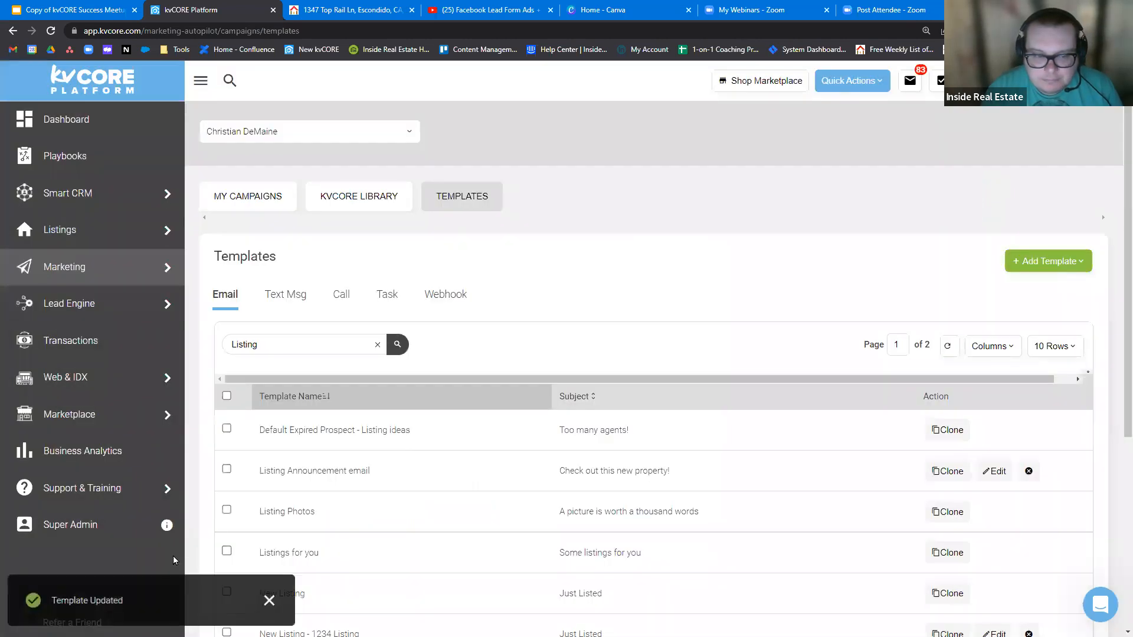
mouse_move(62, 279)
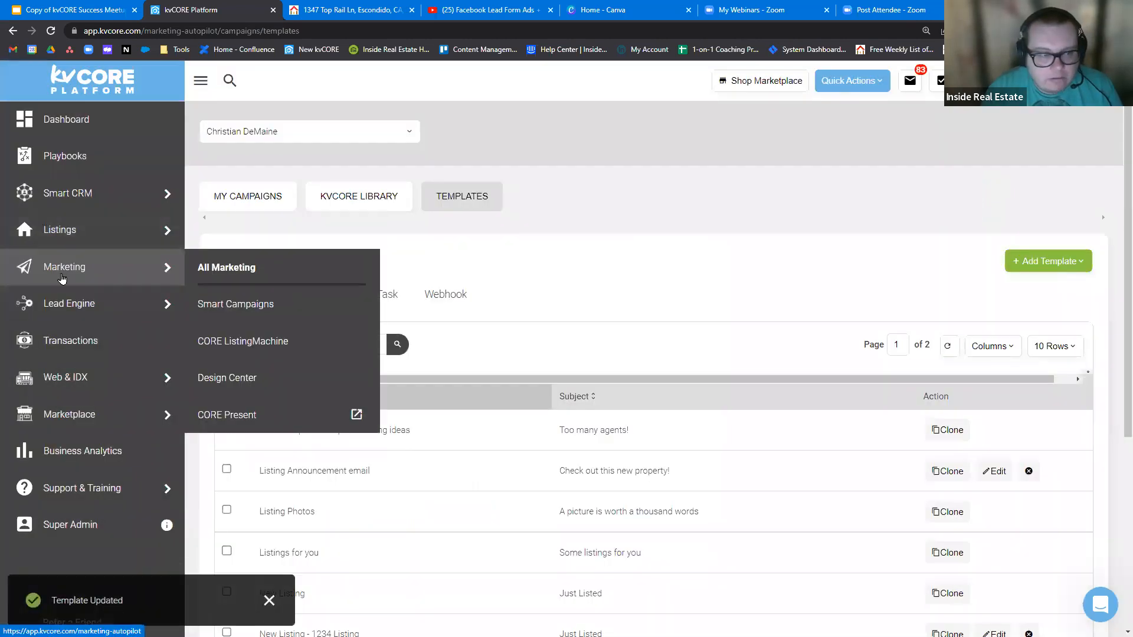
middle_click(79, 196)
Select Dev Test and two other test contacts and start a Listing Announcement email to them
left_click(349, 7)
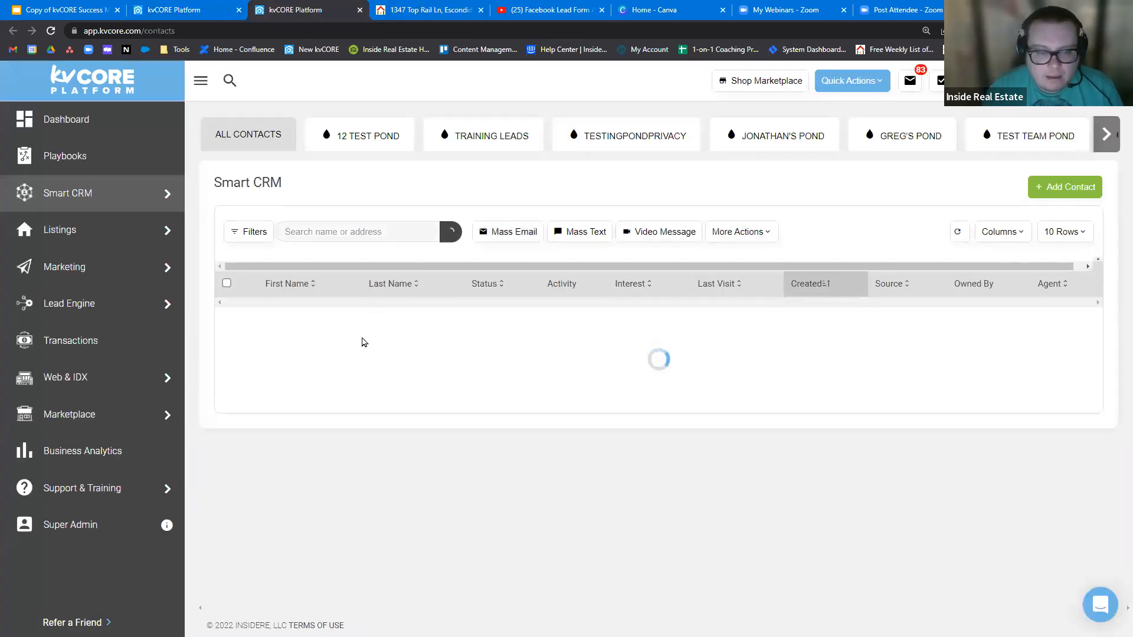
scroll(290, 369, "down", 1)
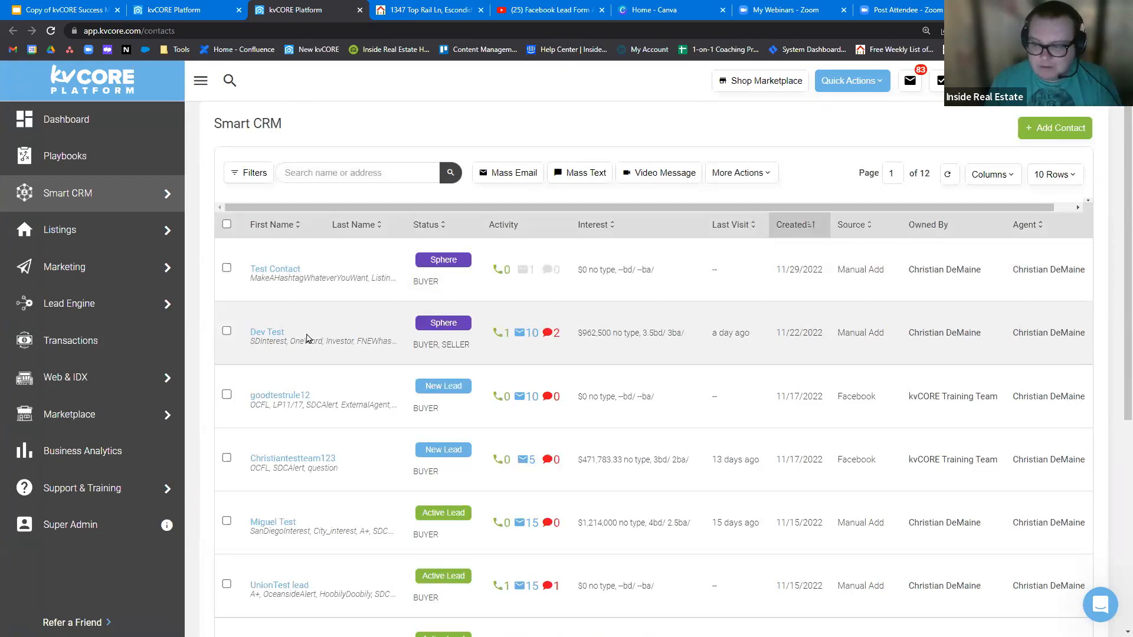
left_click(227, 332)
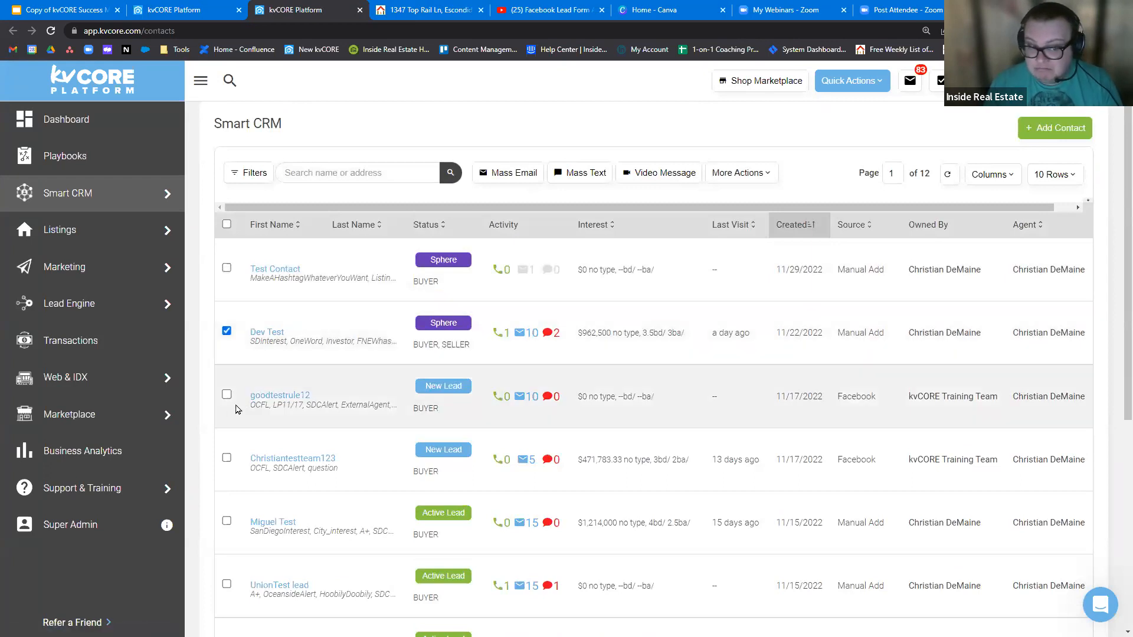
left_click(227, 396)
left_click(226, 459)
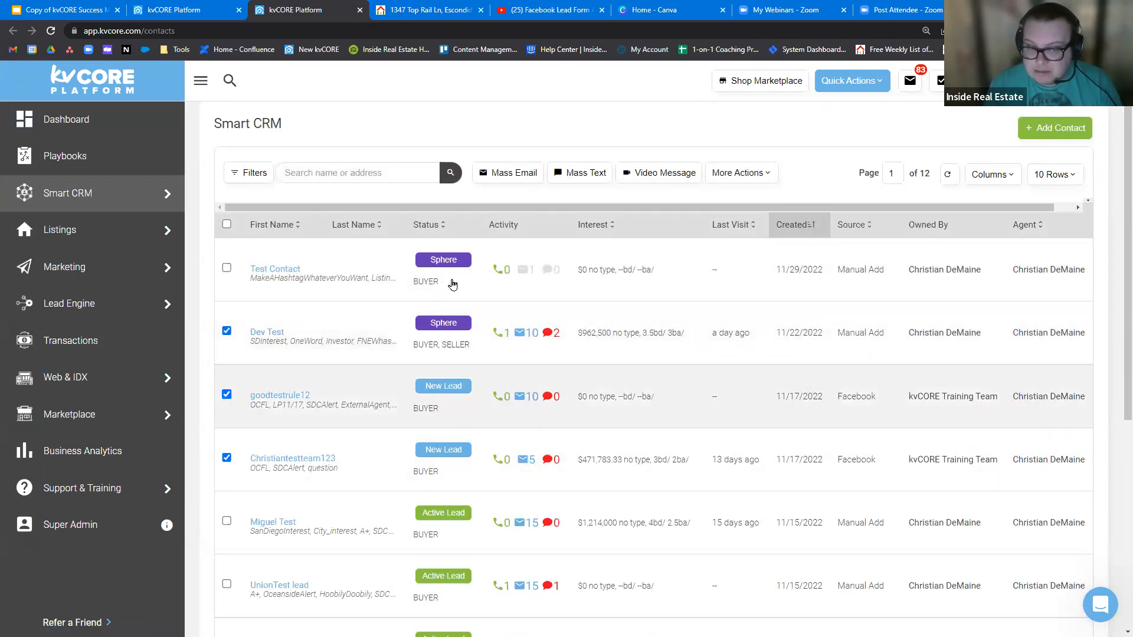
left_click(501, 177)
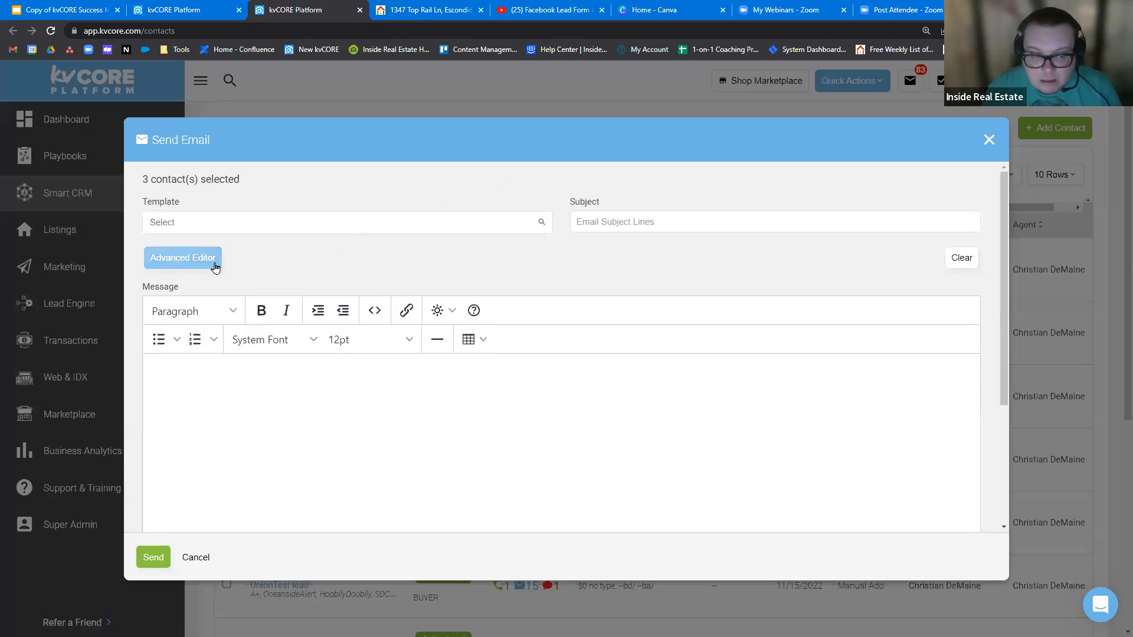
left_click(221, 218)
type("Listing")
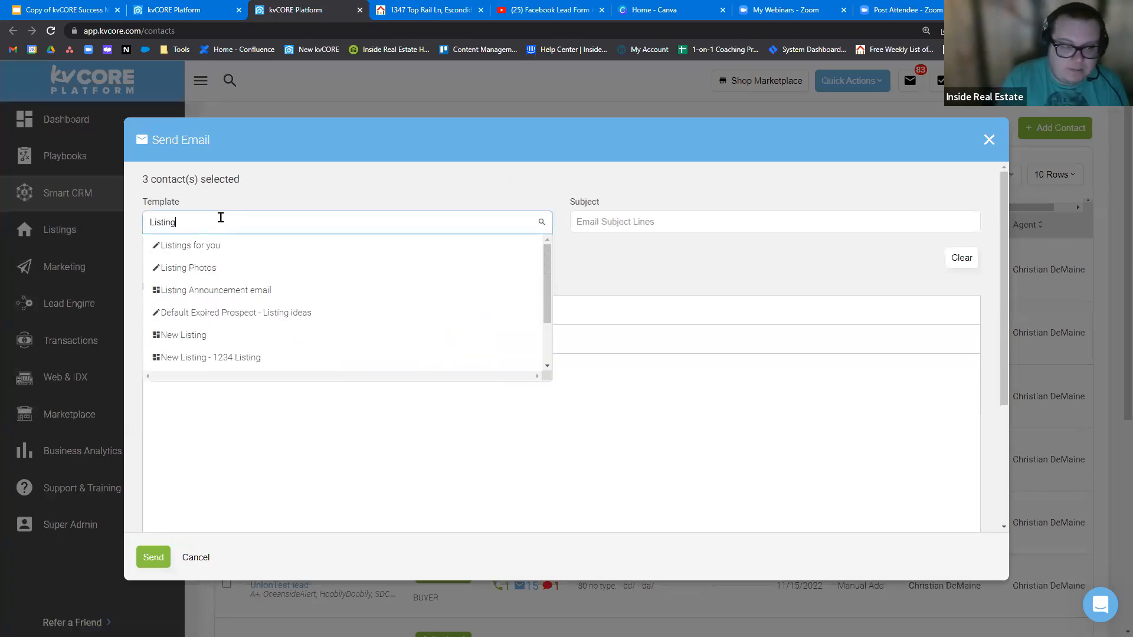
left_click(259, 289)
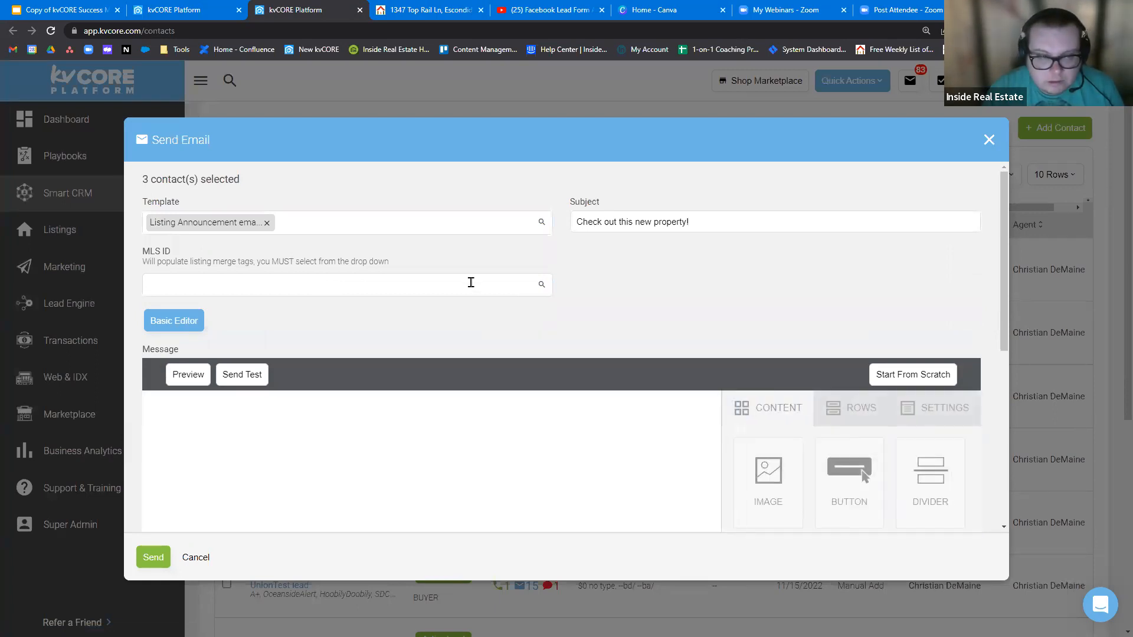
Copy MLS 220028999 from the listing page into the MLS ID field and send the email
key("ctrl+Tab")
scroll(395, 552, "down", 1)
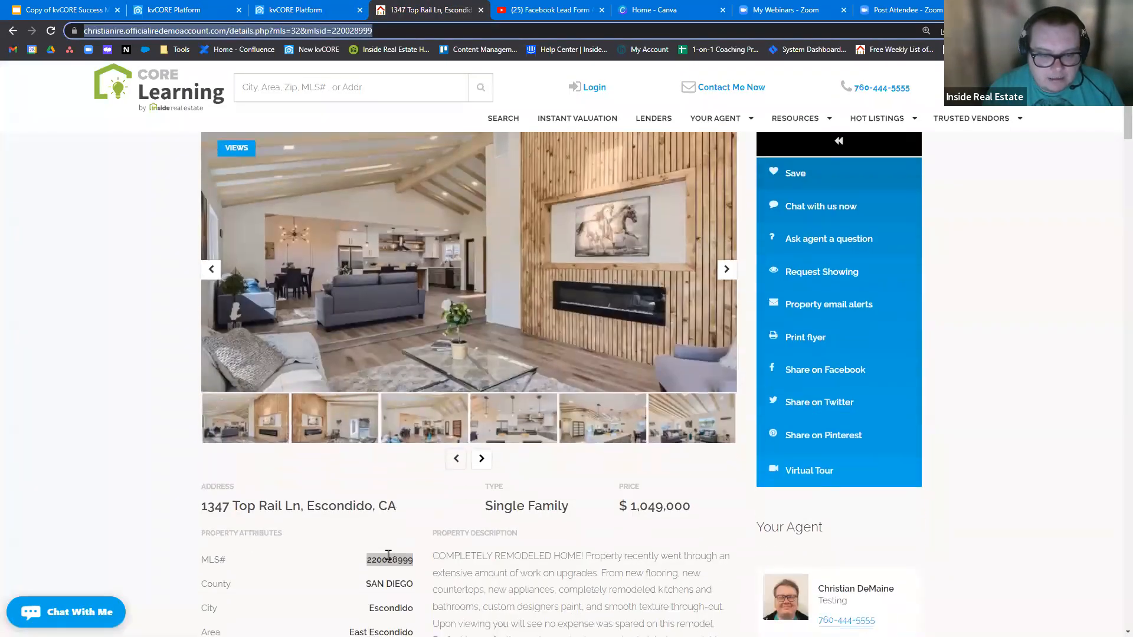
right_click(390, 558)
left_click(430, 467)
key("ctrl+shift+Tab")
left_click(288, 287)
right_click(286, 277)
left_click(326, 365)
left_click(684, 309)
scroll(684, 312, "down", 10)
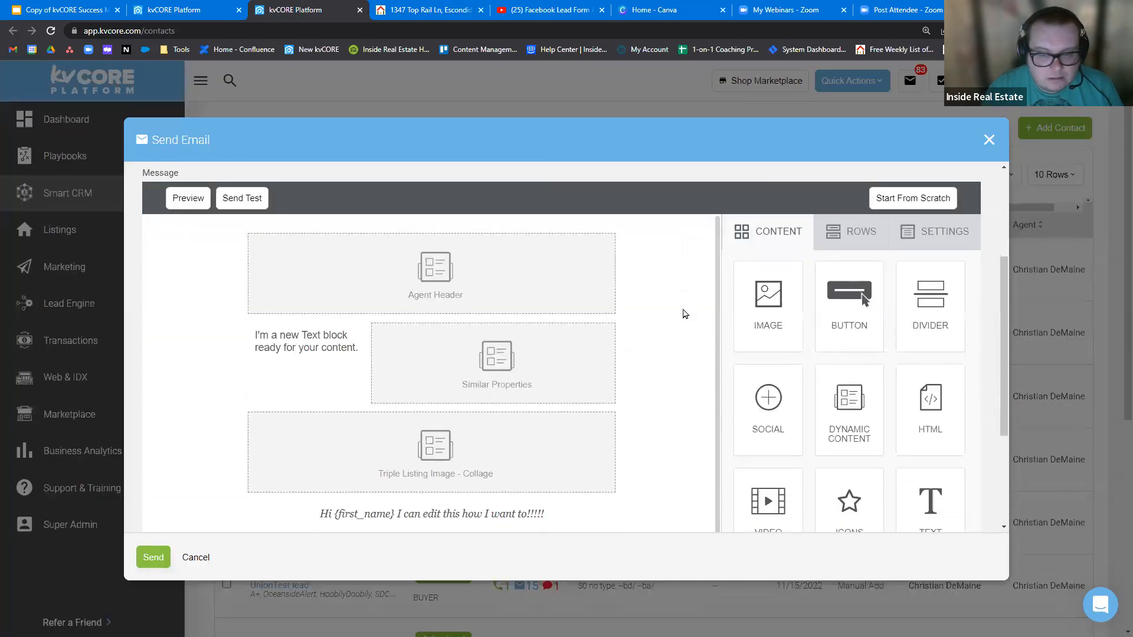
left_click(154, 558)
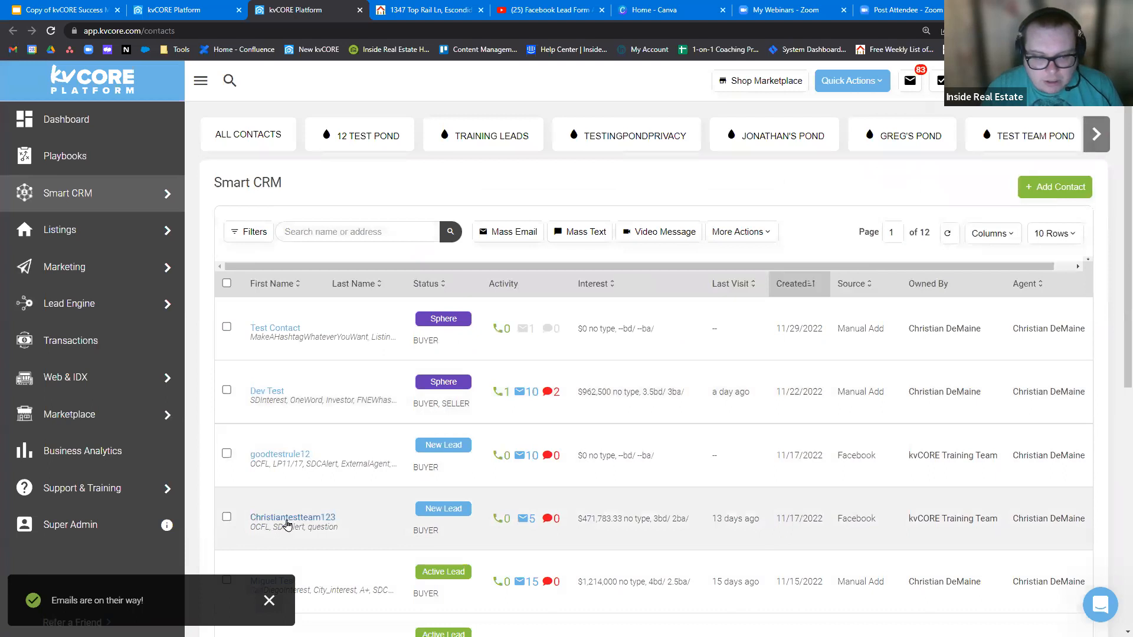
left_click(263, 393)
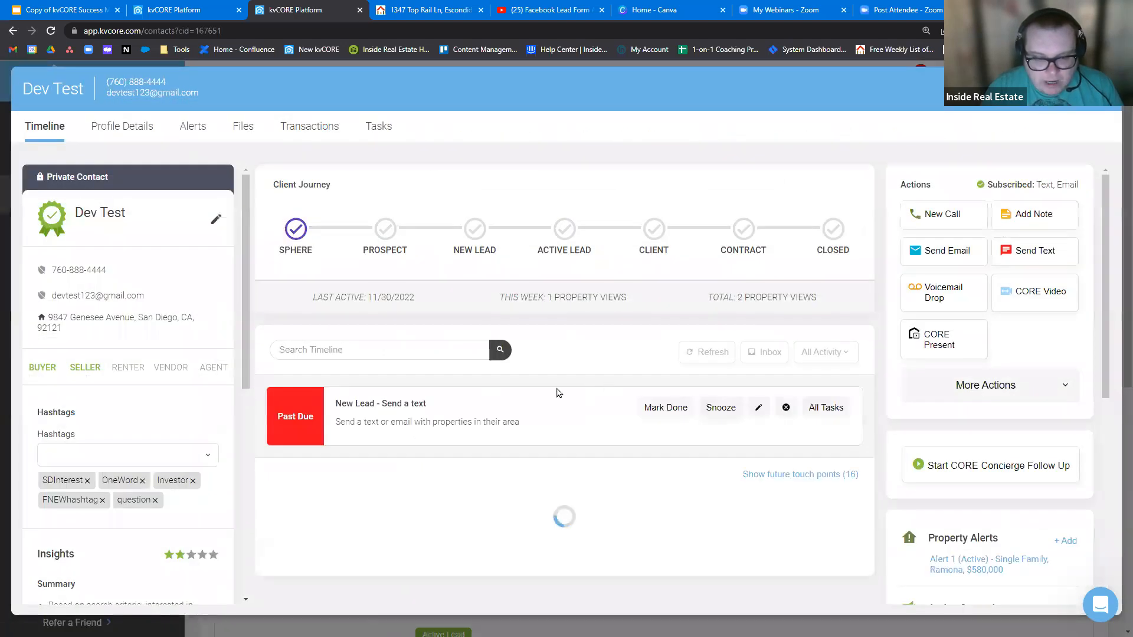
scroll(560, 393, "down", 4)
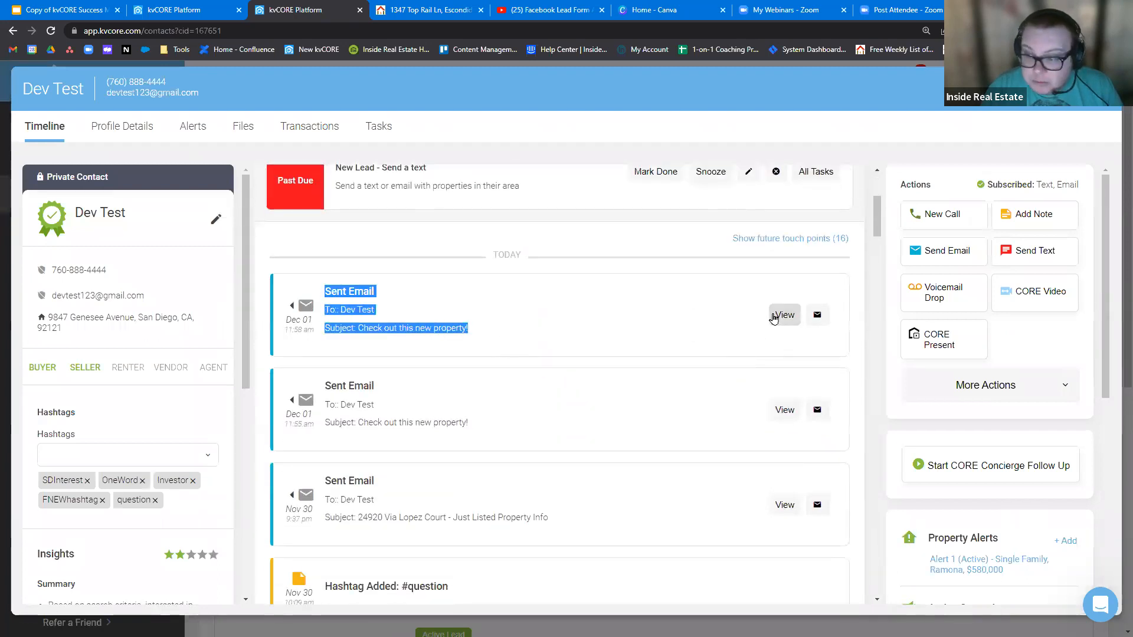
left_click(784, 315)
scroll(404, 360, "down", 3)
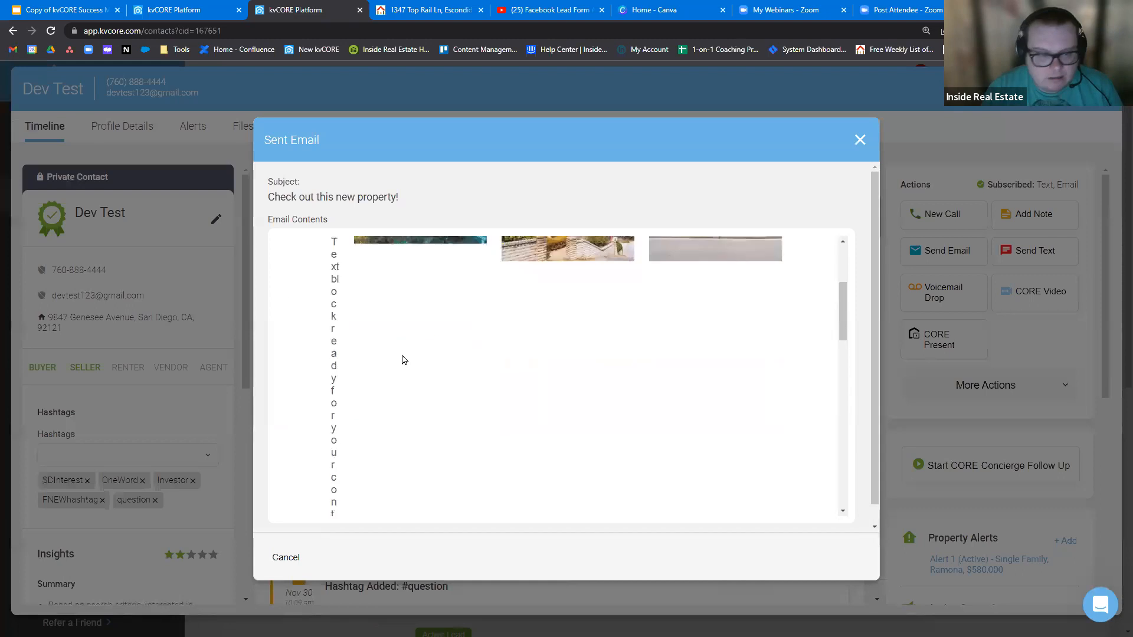
scroll(330, 429, "down", 3)
scroll(332, 403, "up", 6)
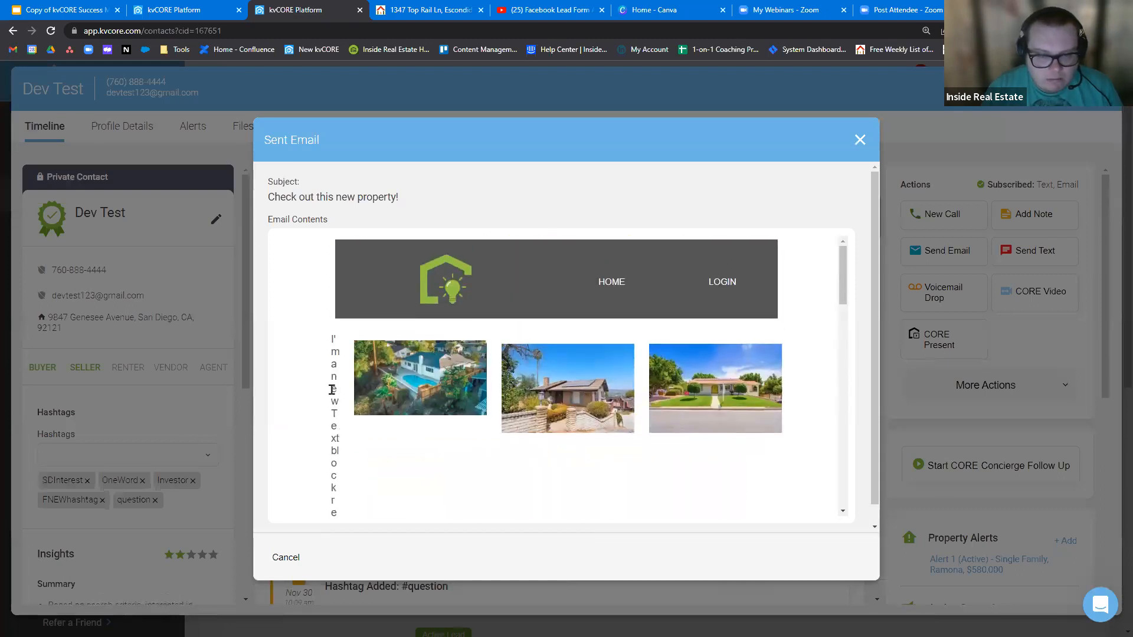
scroll(332, 390, "down", 5)
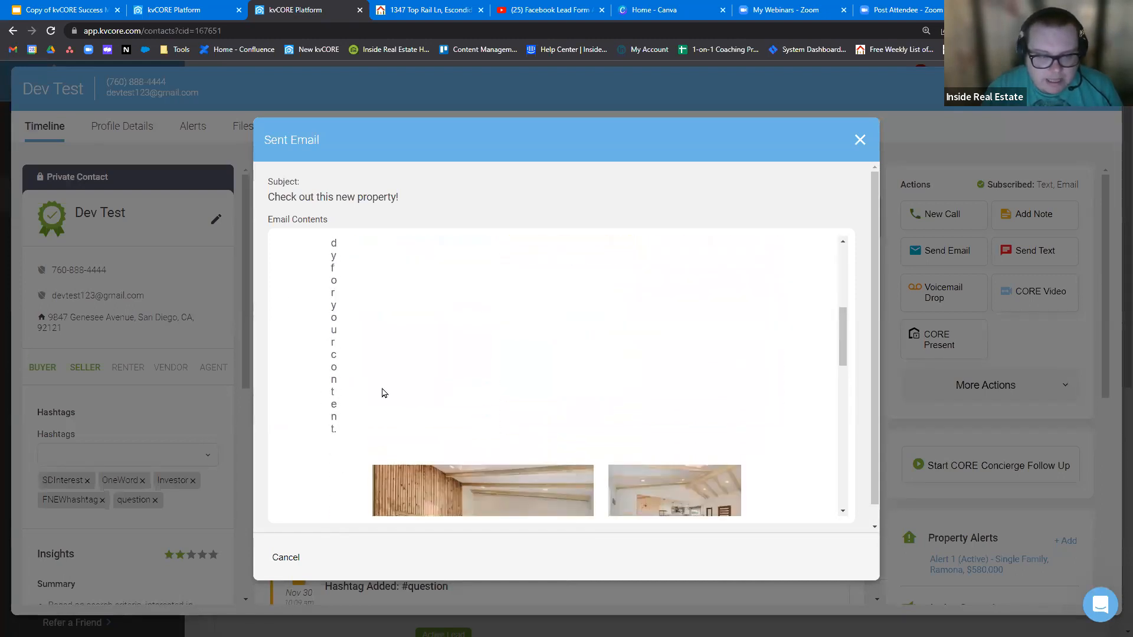
scroll(389, 386, "up", 4)
scroll(407, 345, "down", 9)
scroll(417, 400, "up", 8)
scroll(336, 377, "up", 2)
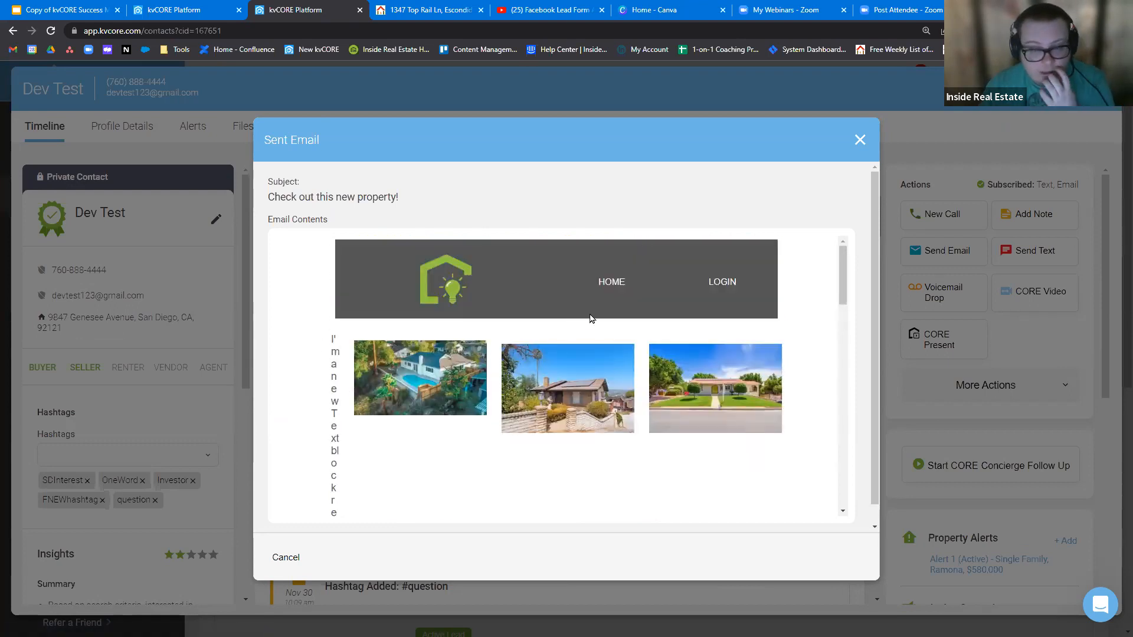
left_click(859, 141)
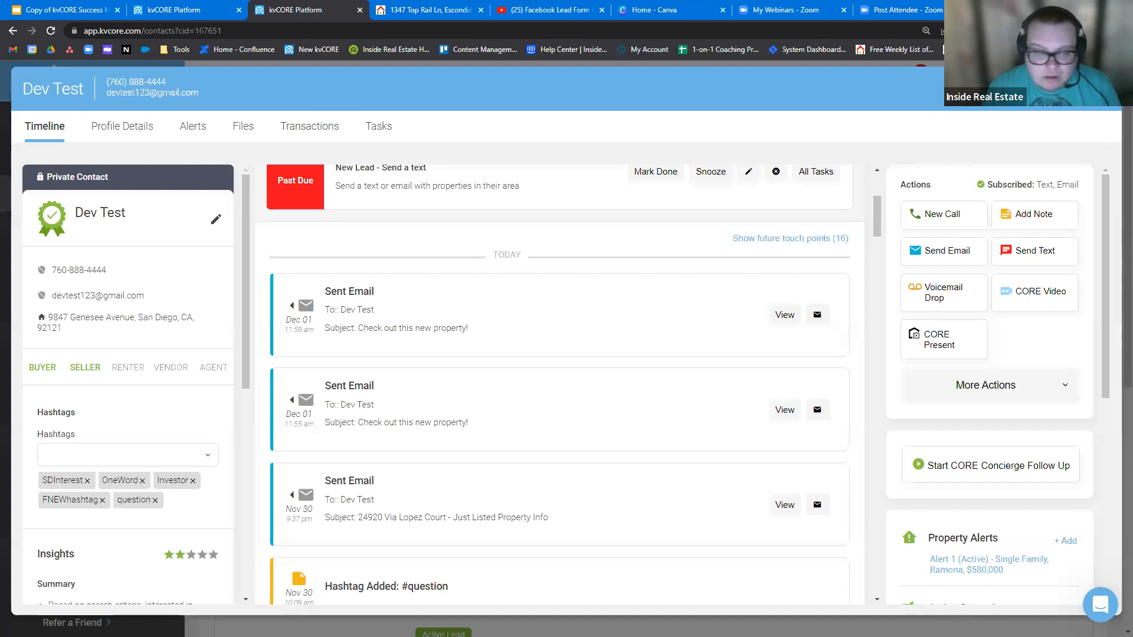
key("alt+Left")
mouse_move(183, 318)
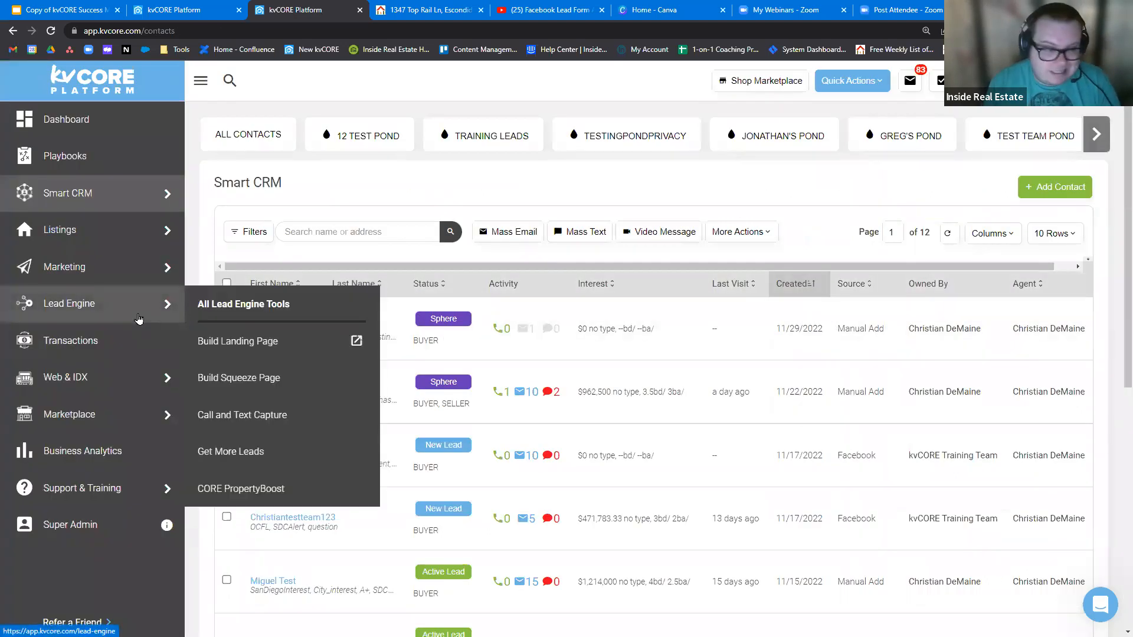
Go to Smart Campaigns' TEMPLATES list and search for the 'Listing' templates
left_click(70, 270)
left_click(976, 543)
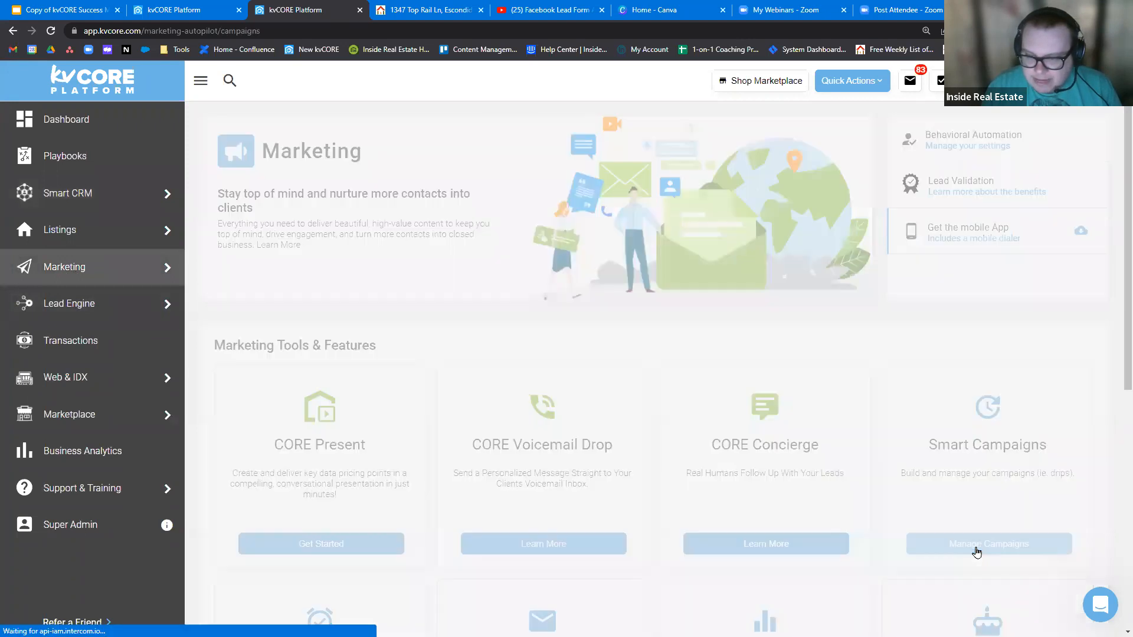
left_click(277, 310)
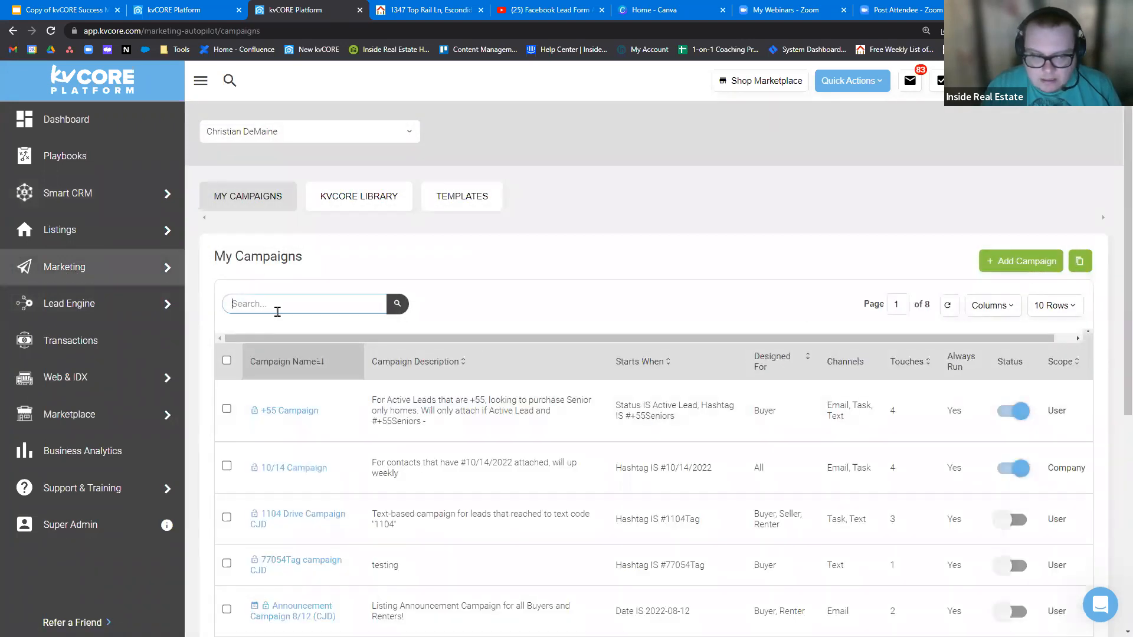
left_click(449, 199)
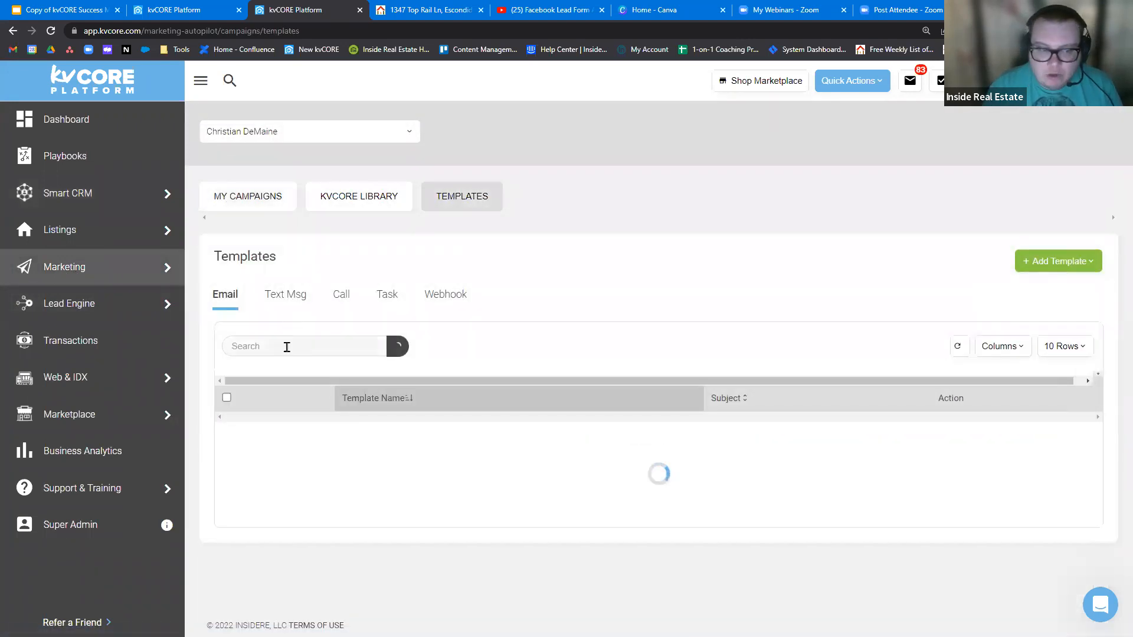
left_click(286, 349)
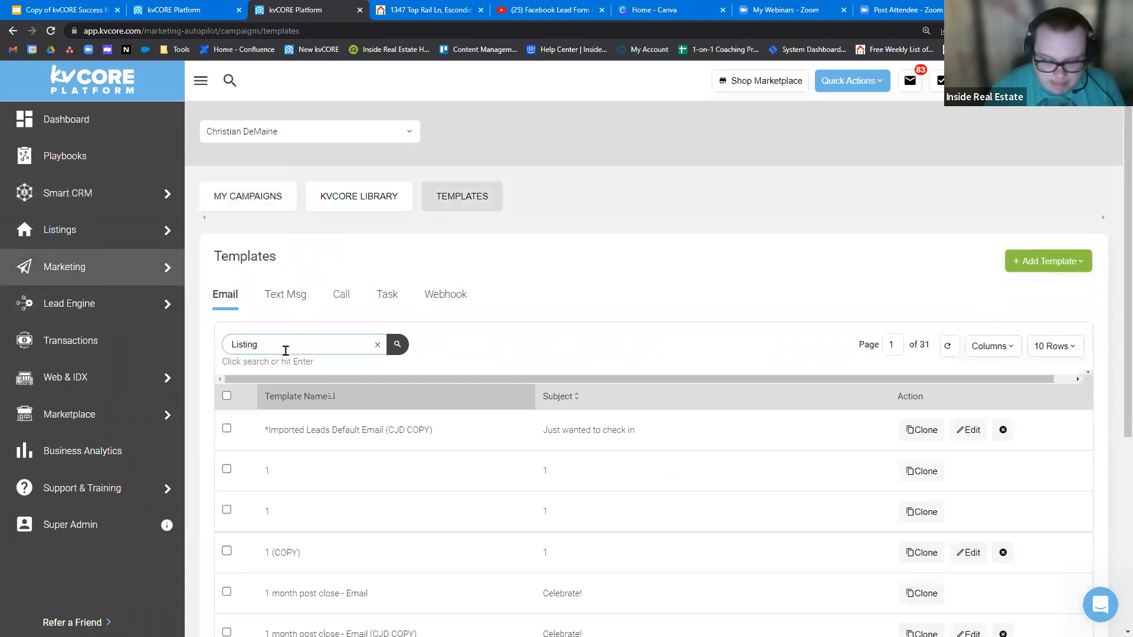
key("Return")
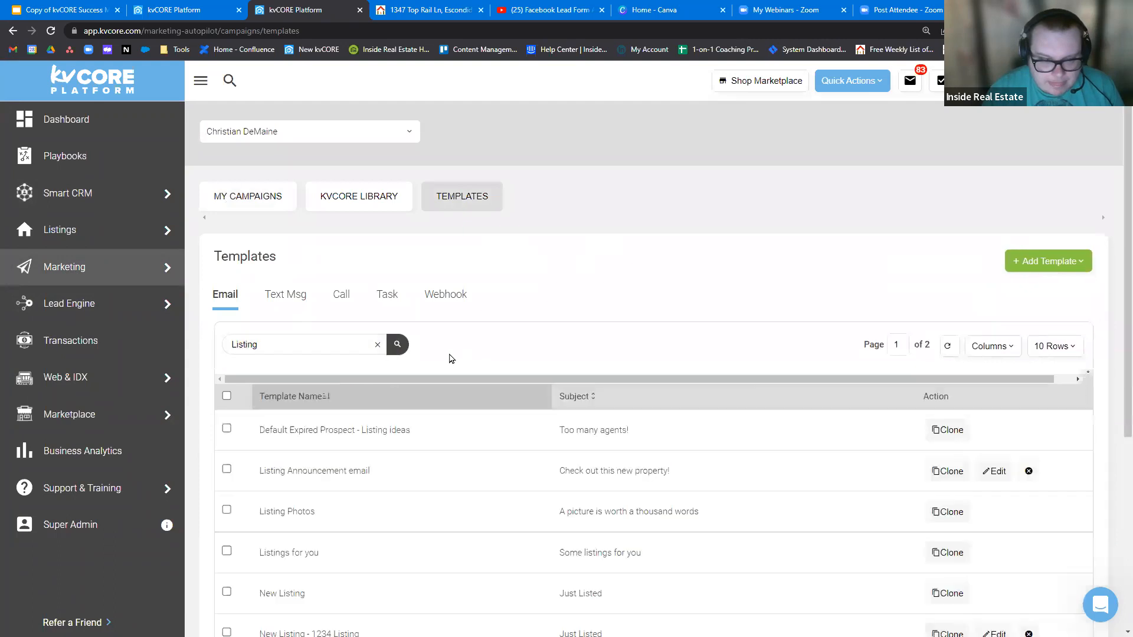
scroll(450, 357, "down", 3)
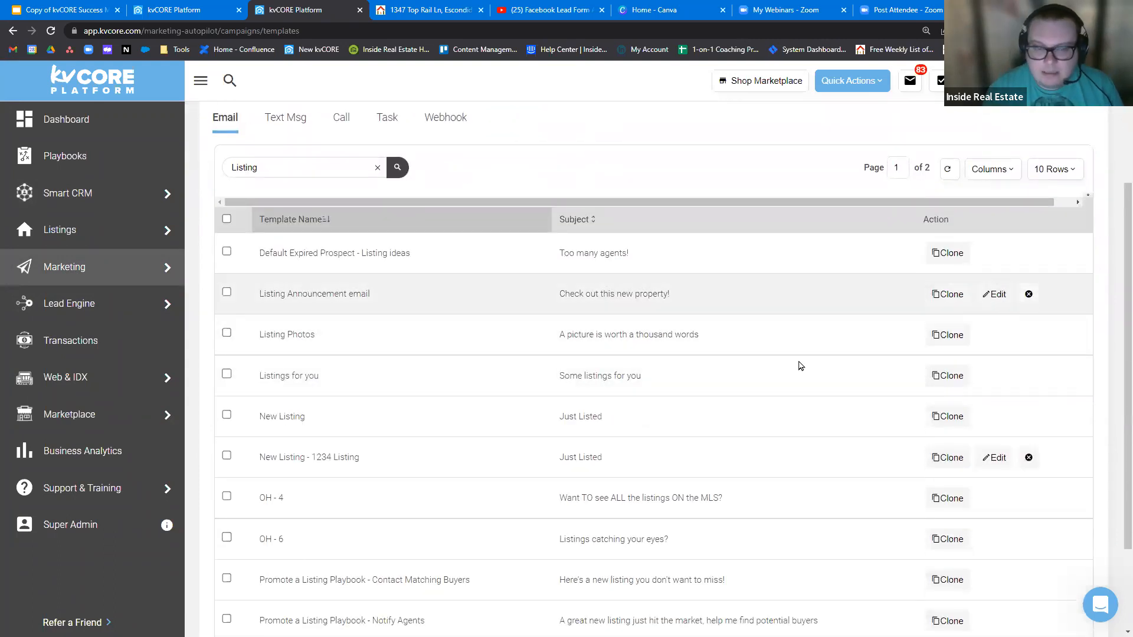
scroll(434, 352, "down", 5)
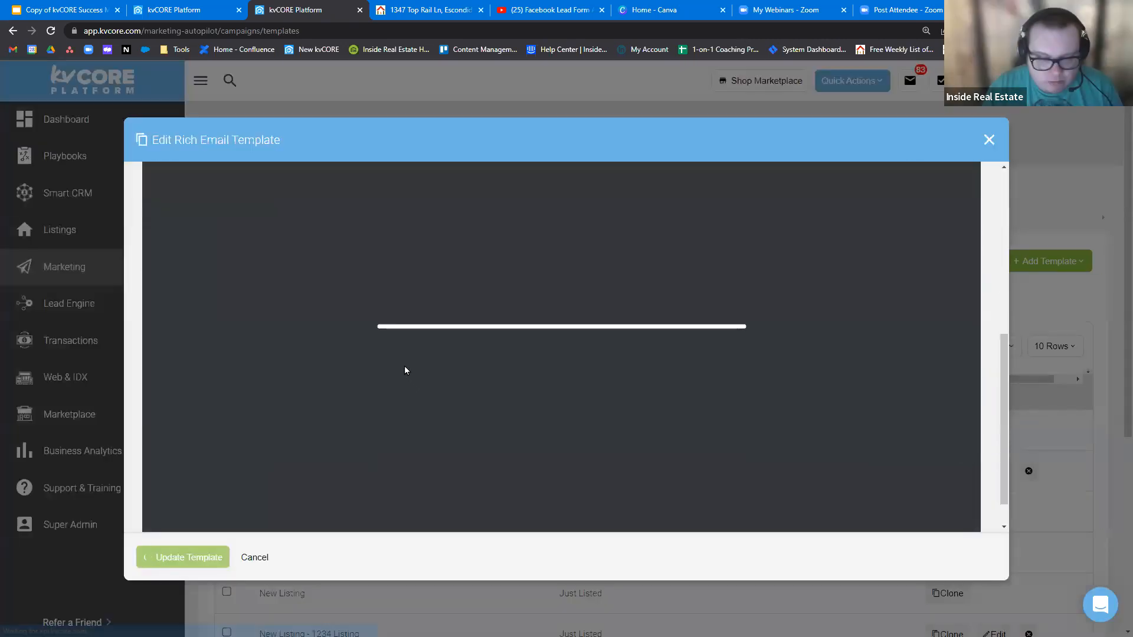
Delete the Similar Properties block, the placeholder text block and their now-empty row
scroll(422, 365, "up", 2)
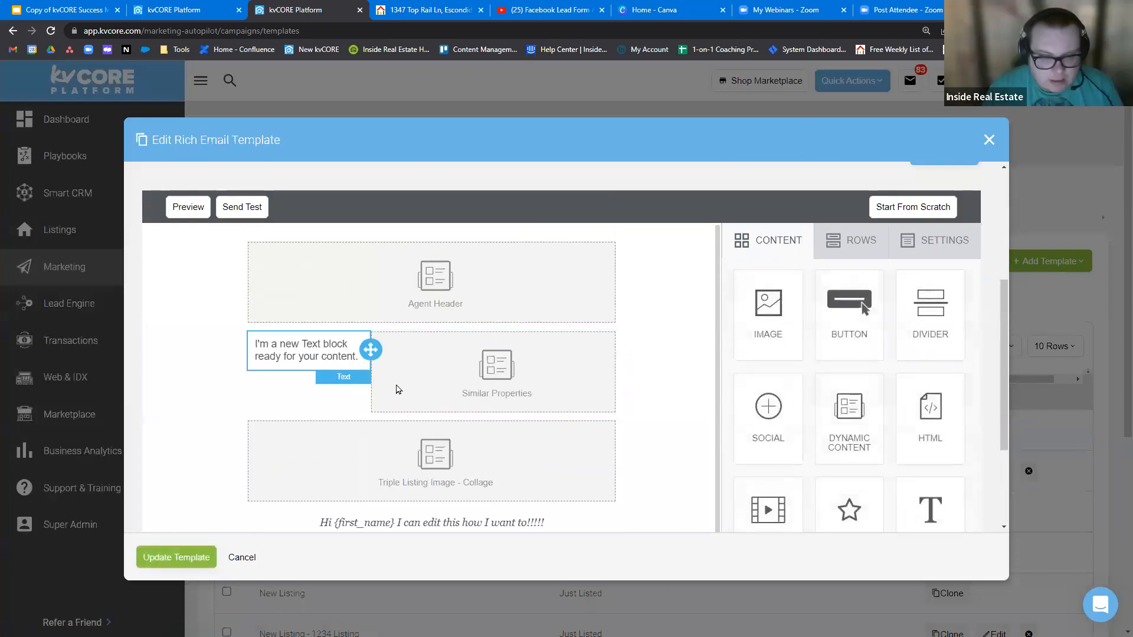
left_click(407, 384)
left_click(574, 434)
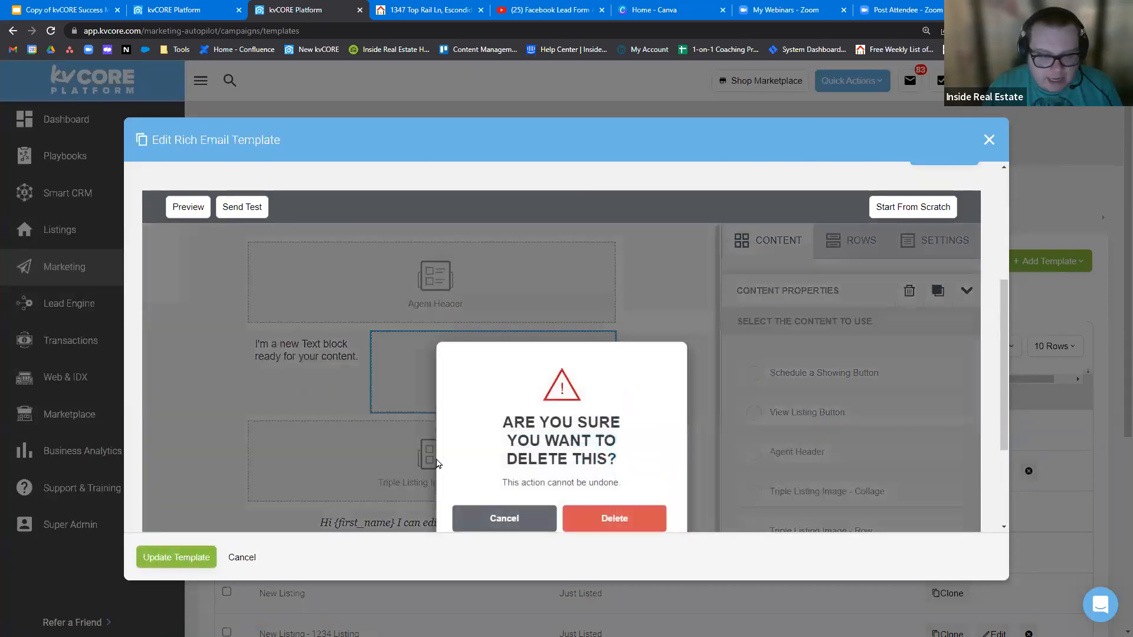
left_click(622, 526)
left_click(329, 345)
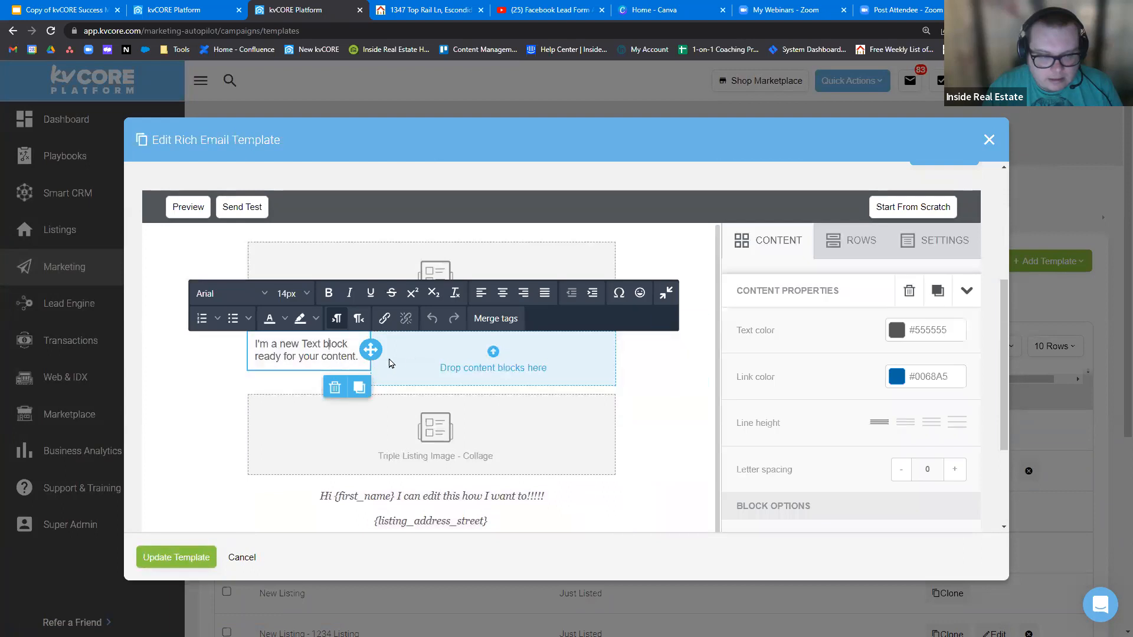
left_click(334, 388)
left_click(584, 519)
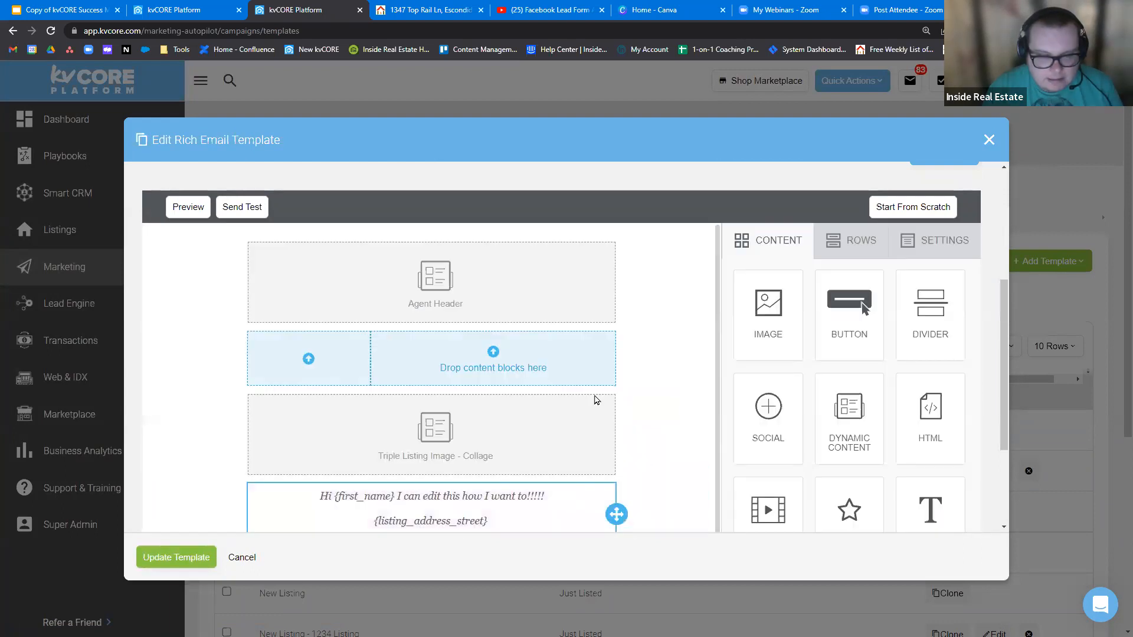
left_click(561, 384)
left_click(656, 341)
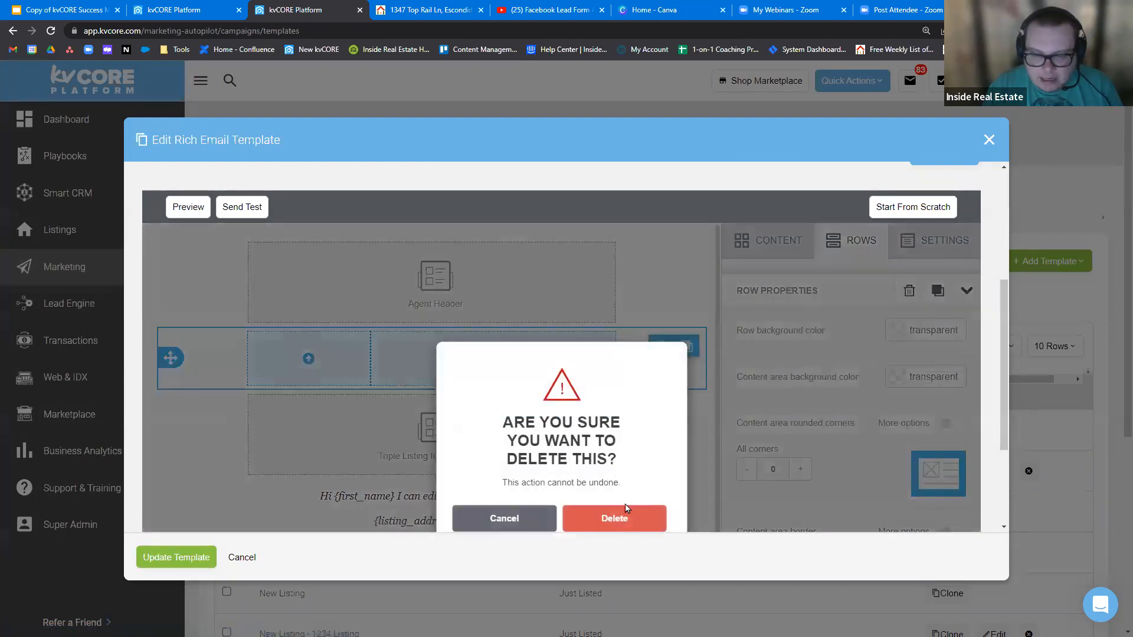
left_click(596, 517)
Add a one-column row and move it below the button and image row
left_click(766, 252)
left_click(850, 243)
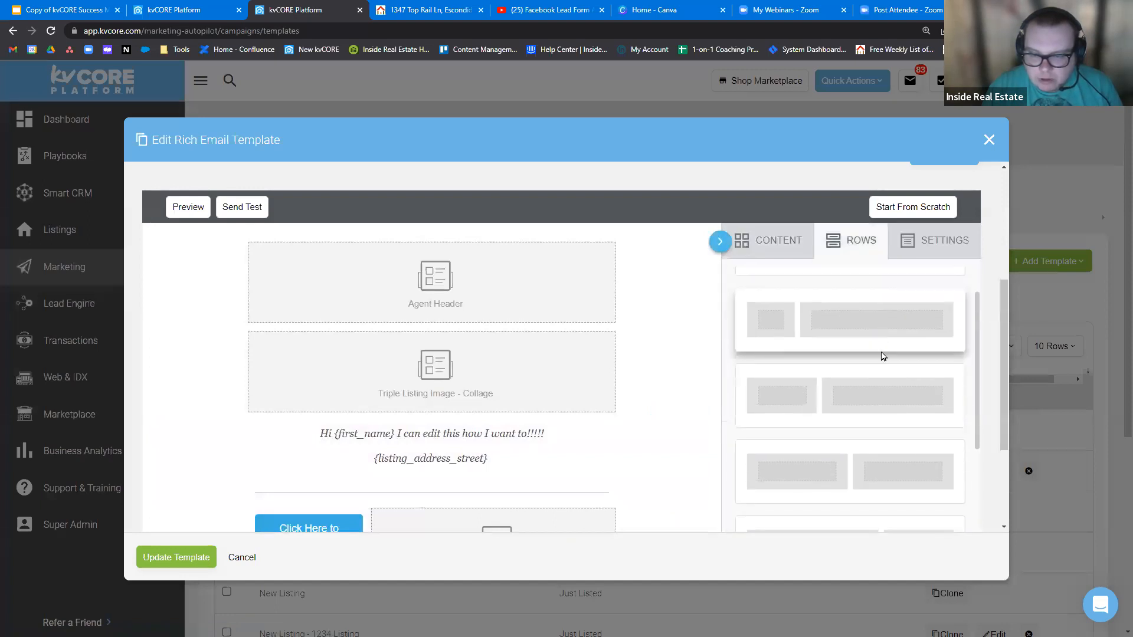
left_click_drag(850, 302, 498, 382)
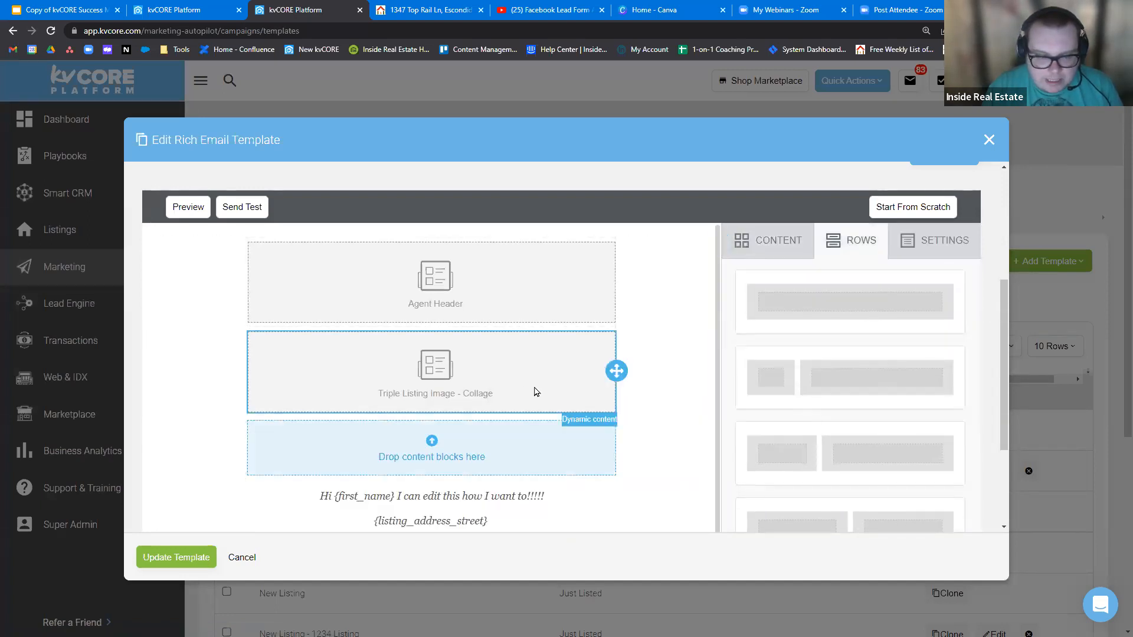
left_click(447, 472)
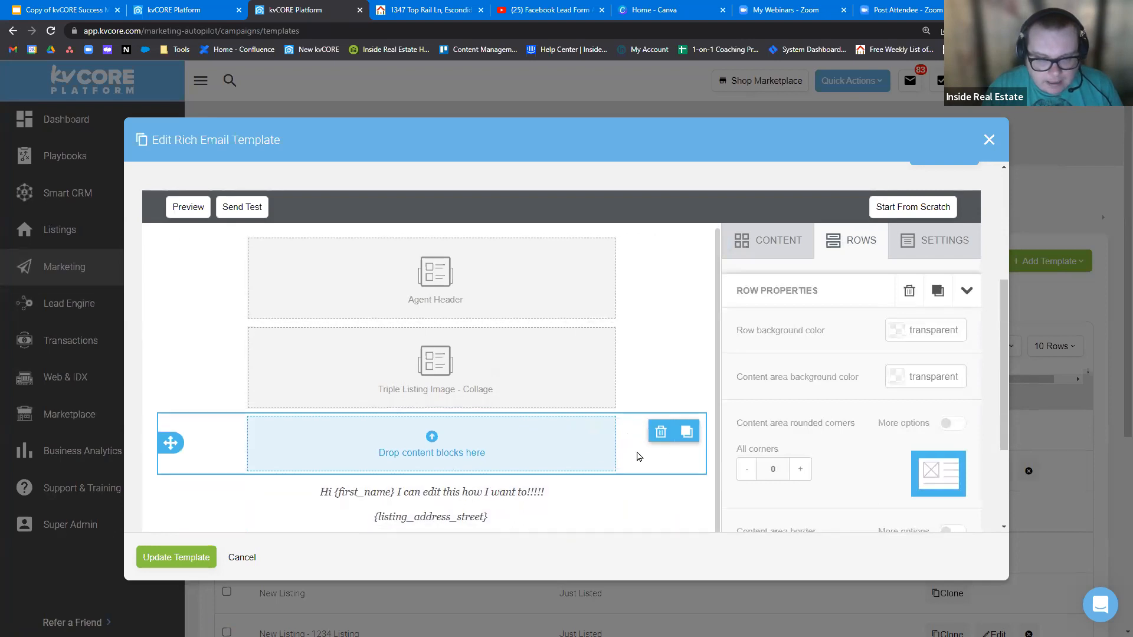
scroll(636, 456, "down", 3)
scroll(541, 434, "up", 4)
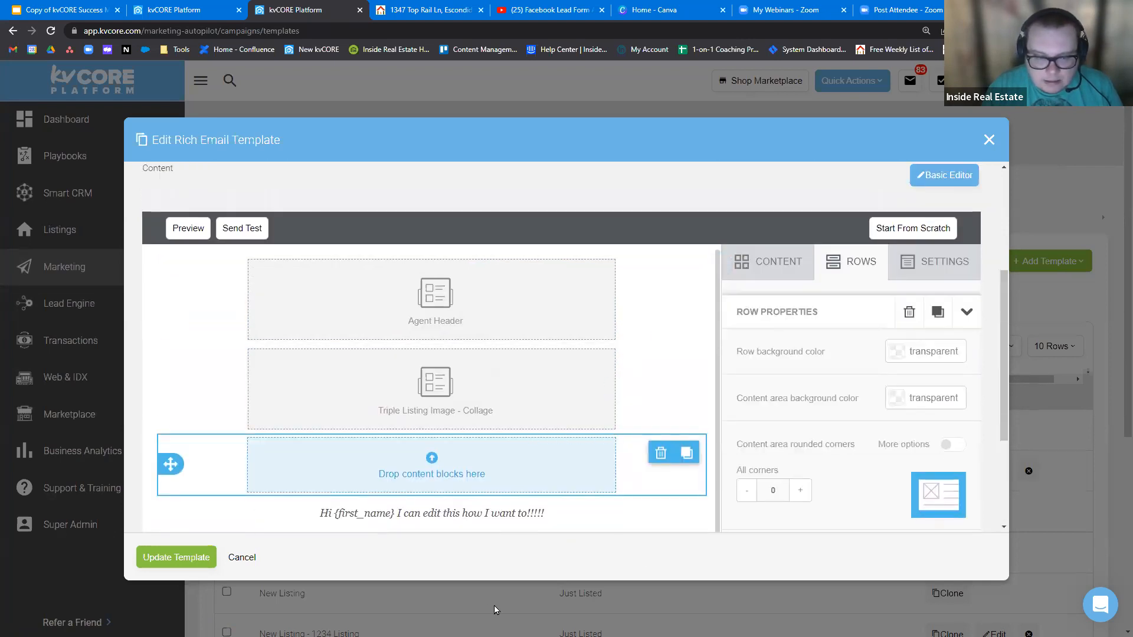
scroll(484, 464, "down", 3)
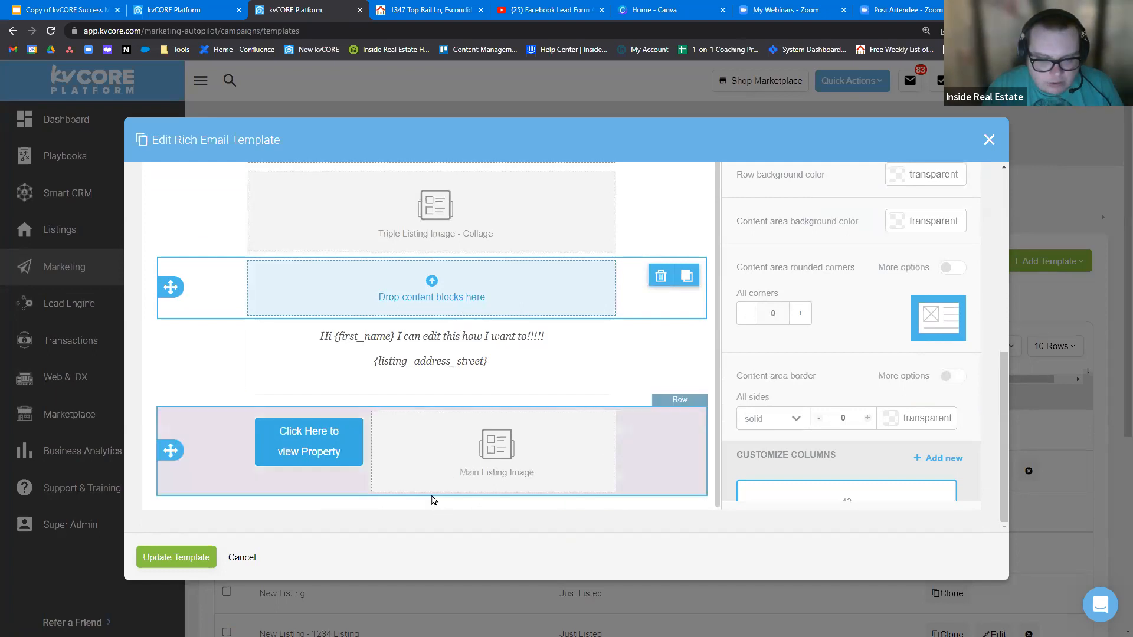
left_click_drag(171, 283, 266, 435)
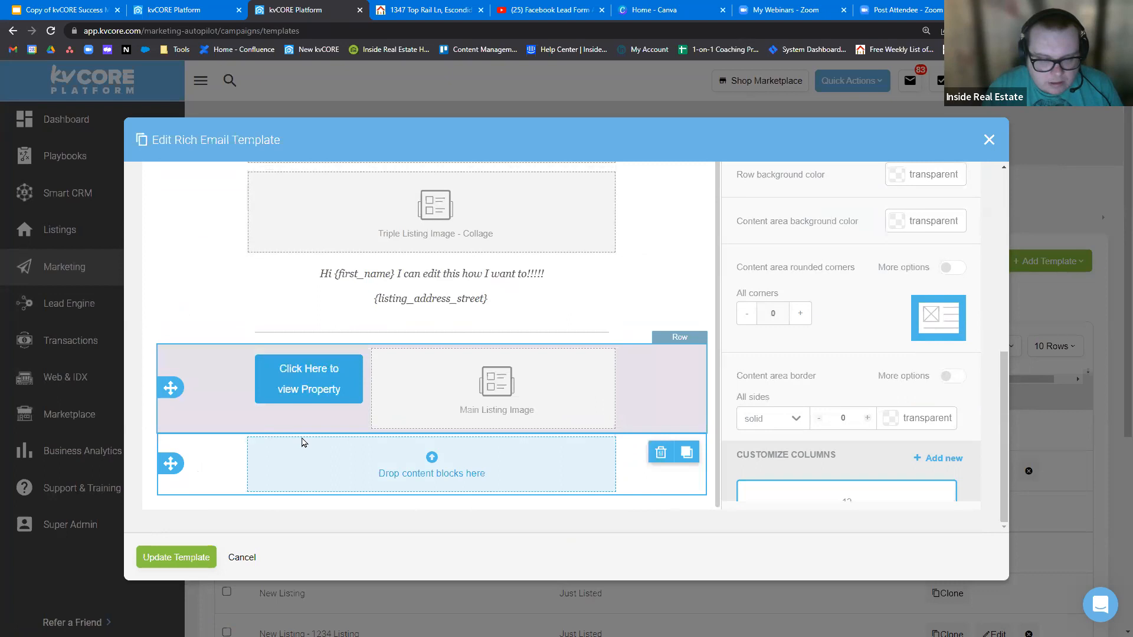
scroll(825, 353, "up", 5)
Drop a Dynamic Content block into the new row and set it to Similar Properties
left_click(785, 384)
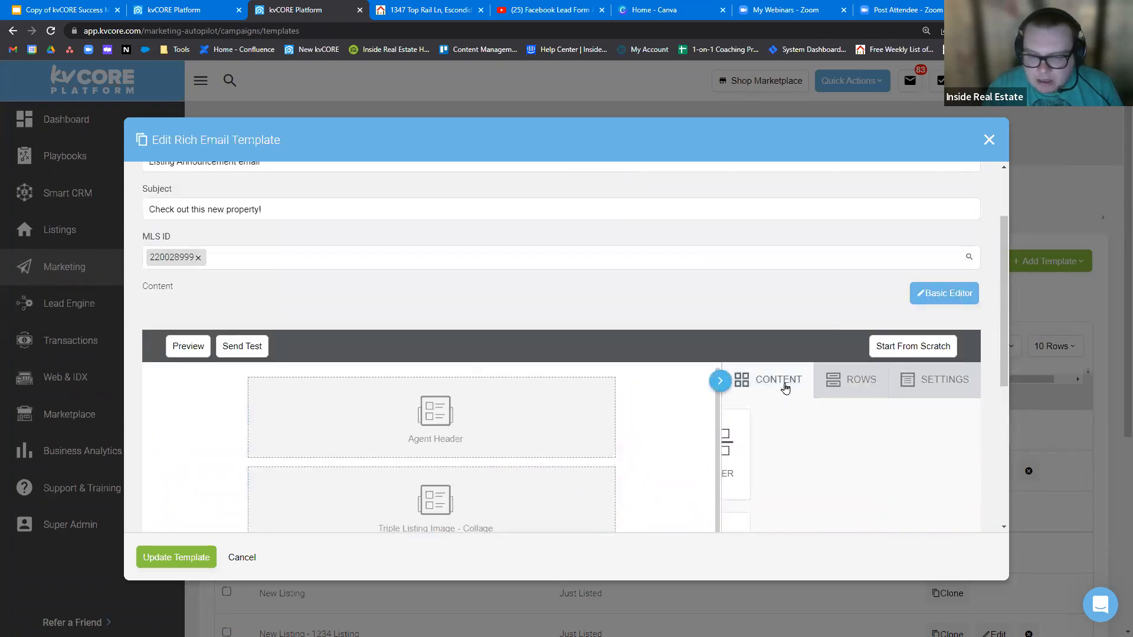
scroll(826, 384, "down", 3)
scroll(844, 219, "down", 2)
left_click_drag(843, 219, 508, 472)
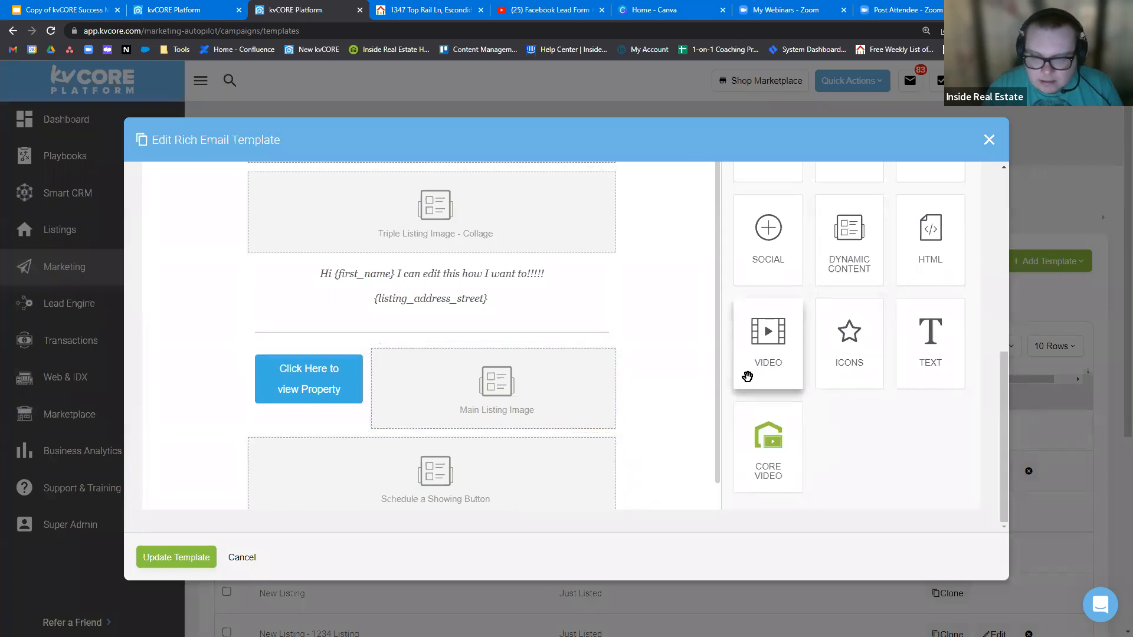
scroll(807, 383, "up", 3)
scroll(521, 504, "down", 3)
left_click(468, 446)
scroll(872, 361, "down", 2)
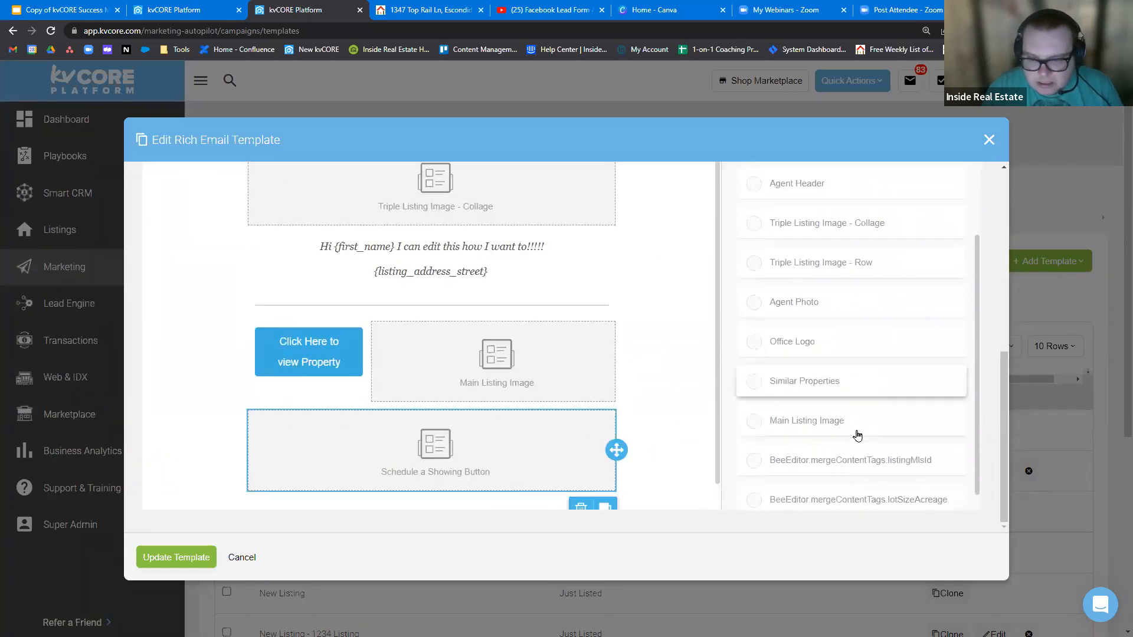
left_click(771, 381)
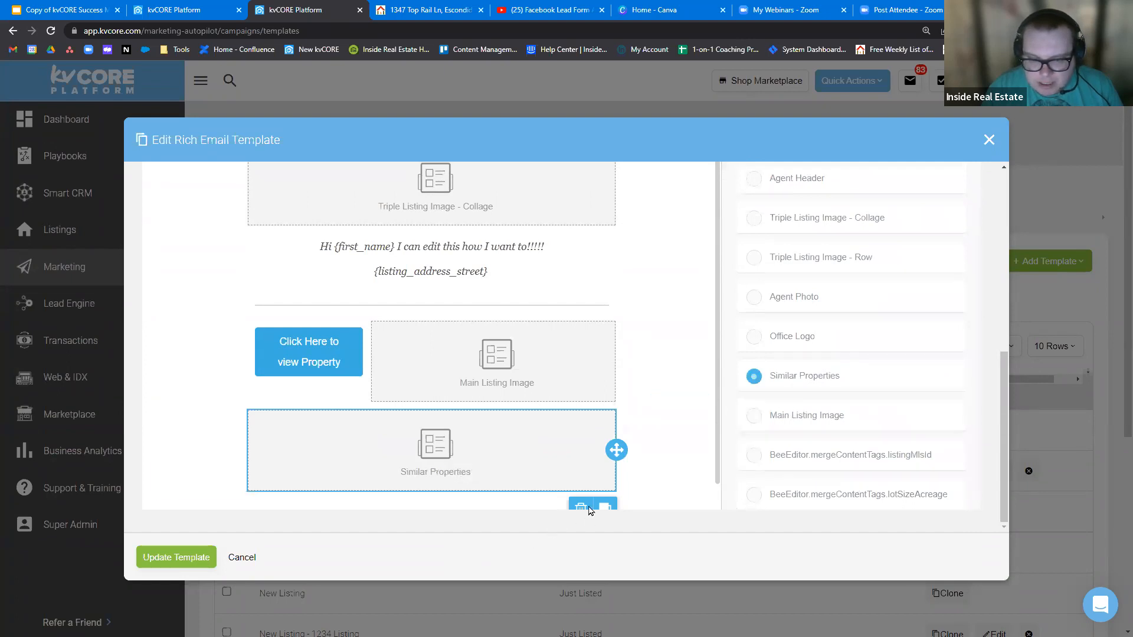
scroll(678, 445, "down", 1)
scroll(684, 401, "up", 2)
scroll(850, 330, "up", 5)
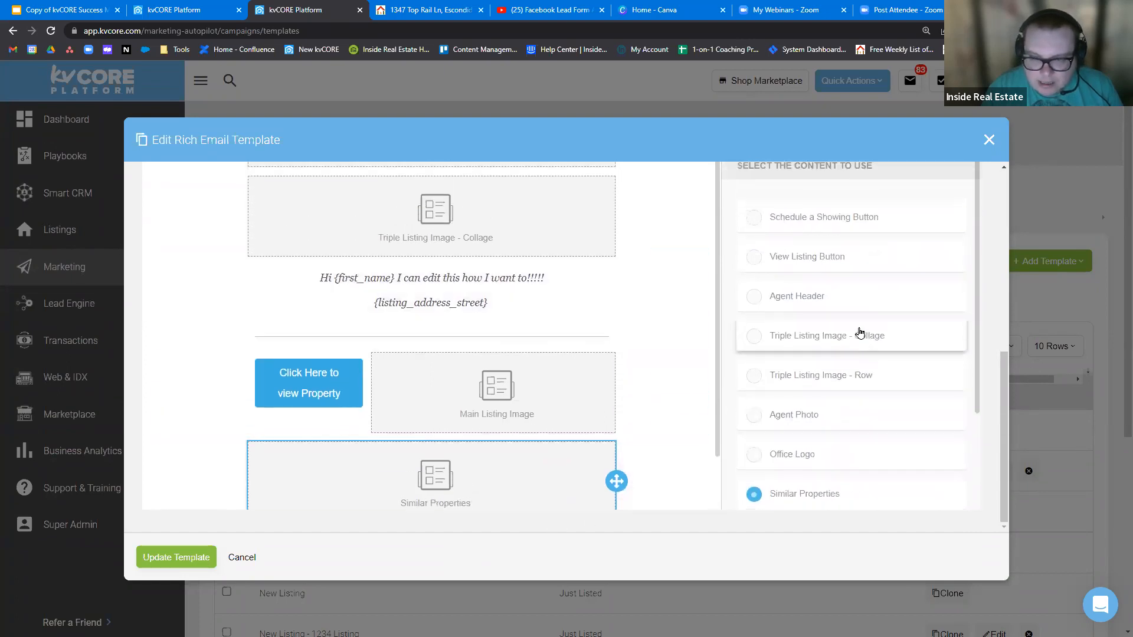
left_click(850, 323)
Add a 3/4–1/4 row and place it below the button and listing image row
scroll(844, 339, "down", 2)
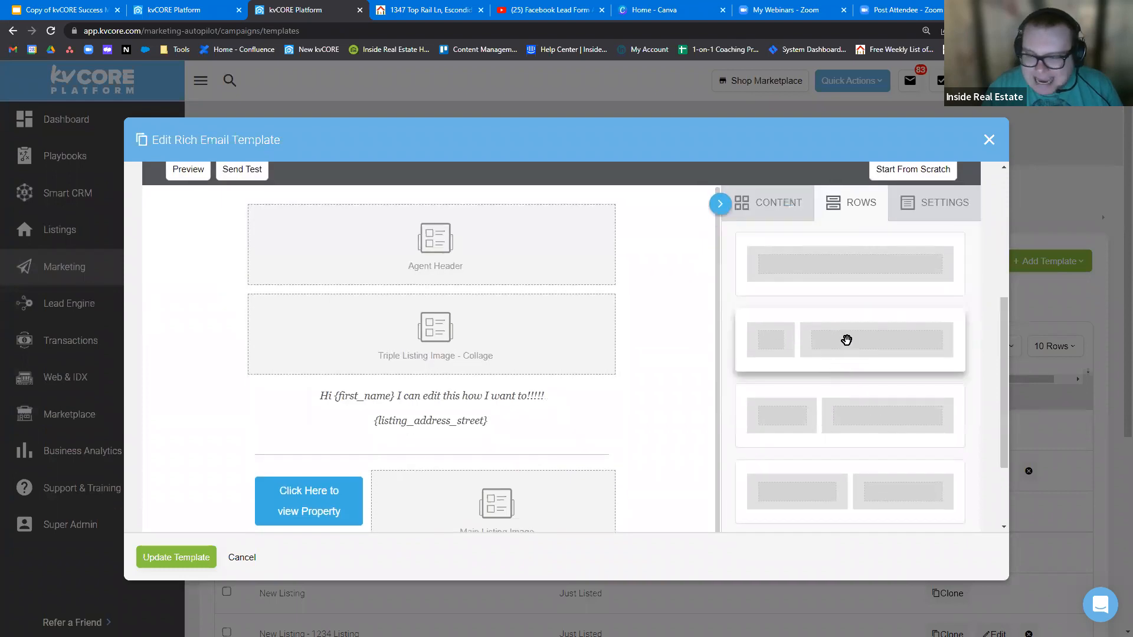
scroll(864, 377, "down", 4)
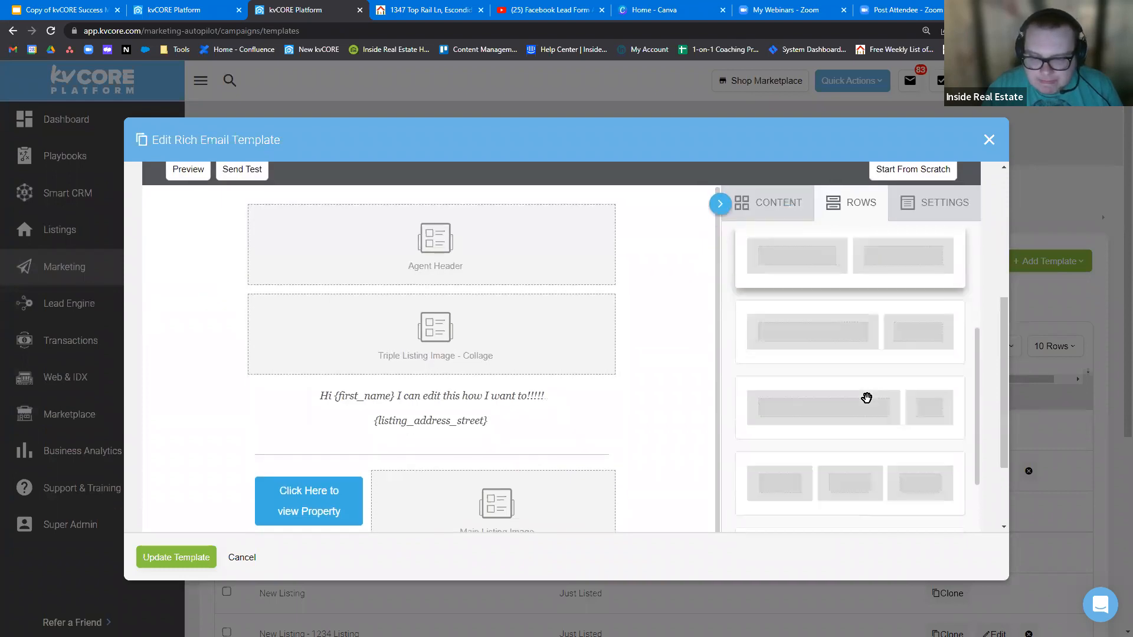
scroll(864, 375, "down", 2)
left_click_drag(865, 311, 437, 466)
scroll(498, 354, "down", 3)
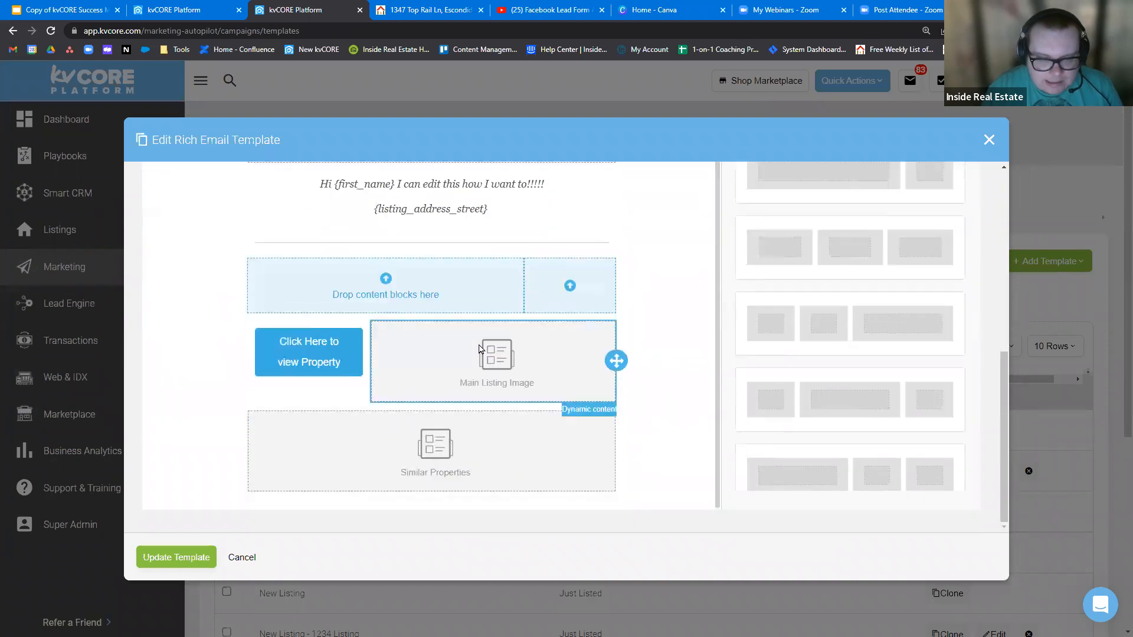
left_click_drag(172, 286, 164, 389)
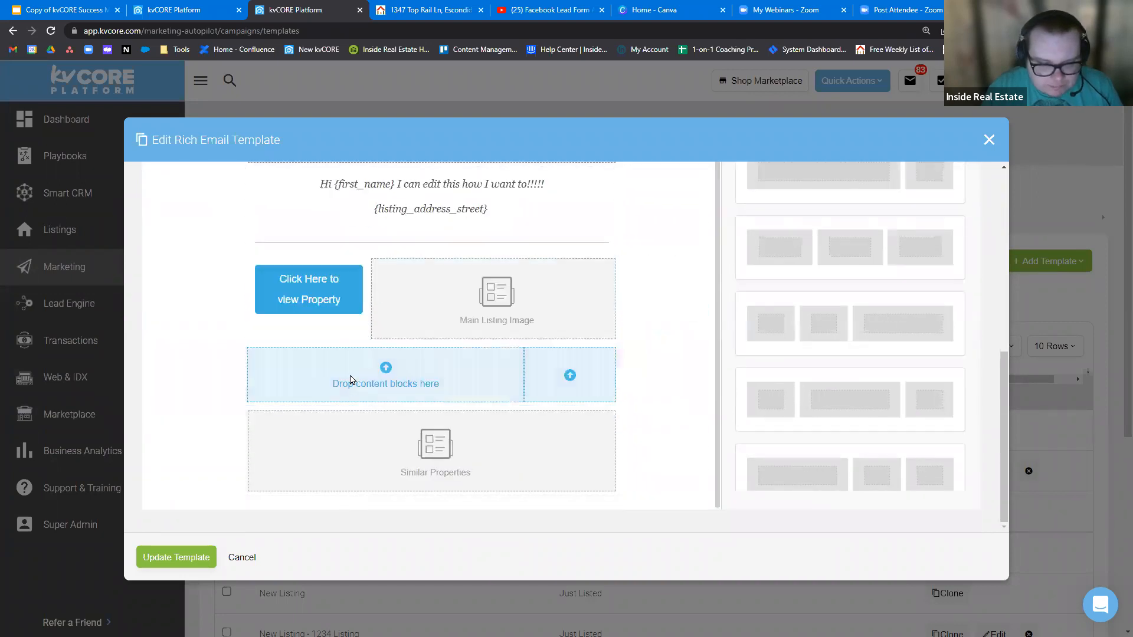
left_click(390, 378)
scroll(839, 312, "up", 4)
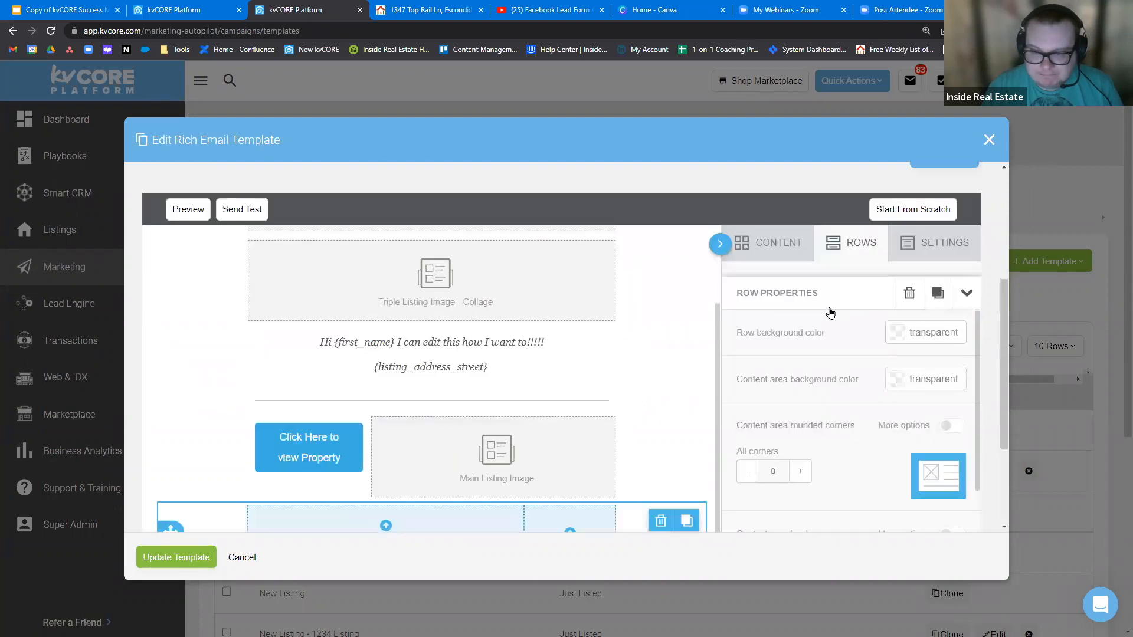
Put a Text block in the row's wide left column
left_click(768, 337)
scroll(801, 448, "down", 1)
left_click_drag(747, 428, 790, 374)
scroll(855, 495, "down", 4)
left_click_drag(932, 339, 389, 472)
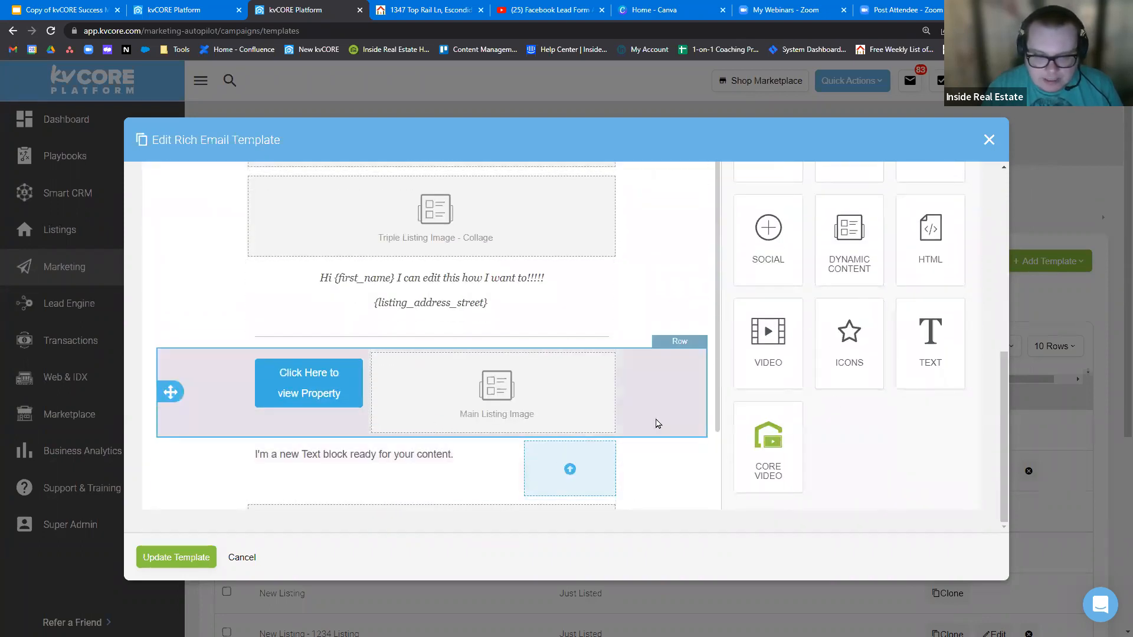
scroll(879, 284, "up", 1)
left_click_drag(751, 186, 572, 470)
scroll(581, 370, "down", 3)
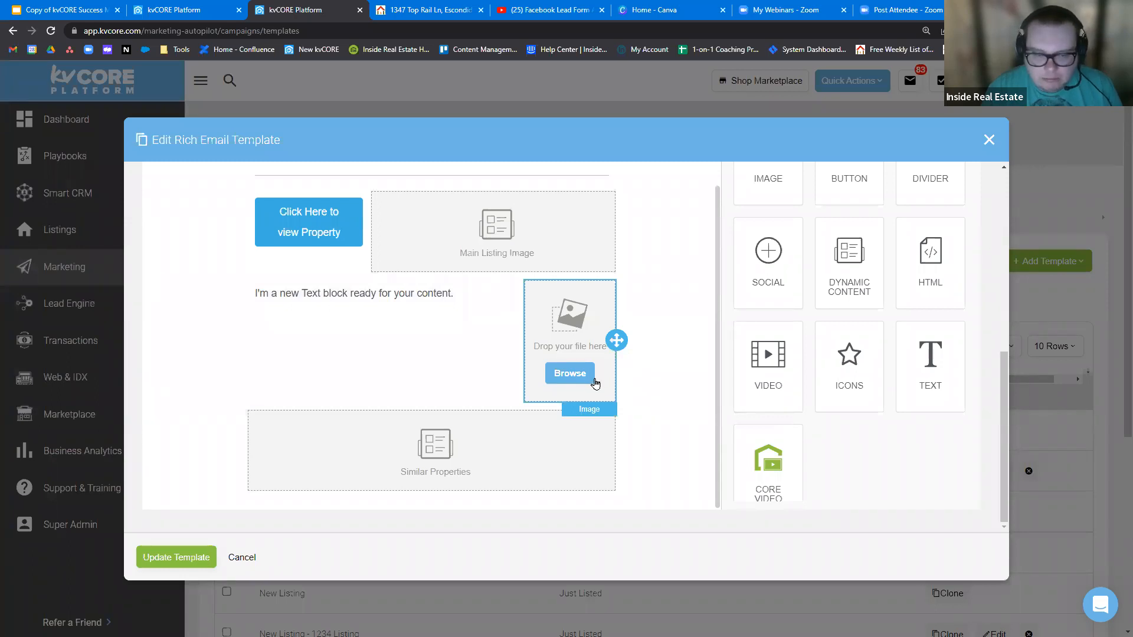
Add a Dynamic Content block to the right column and delete the stray empty Image block
left_click(583, 328)
scroll(784, 307, "up", 3)
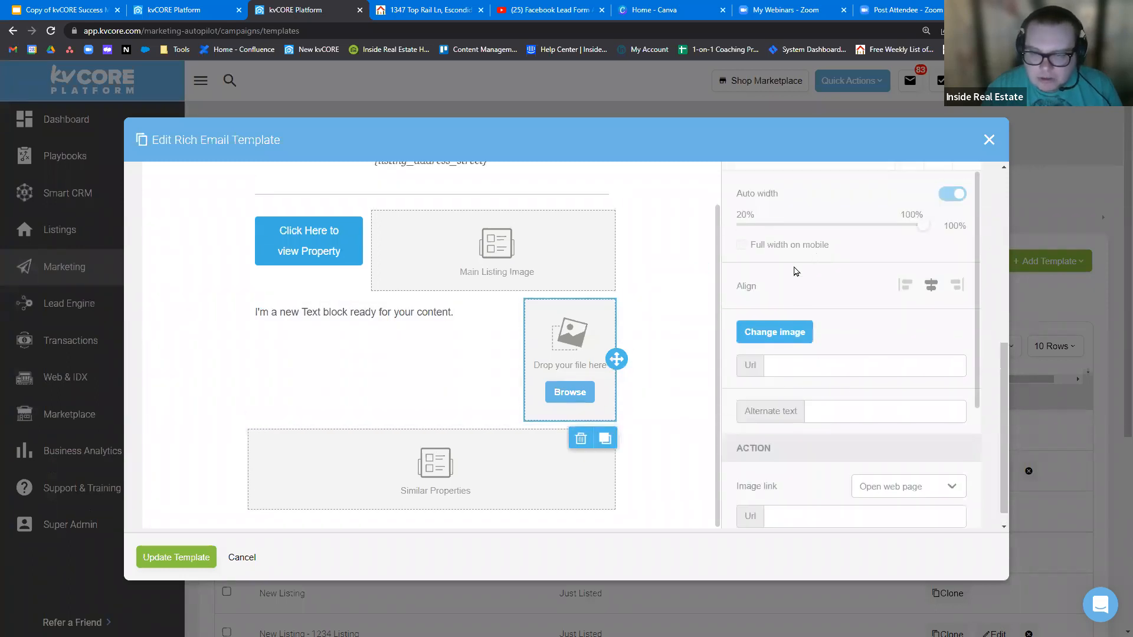
left_click(777, 259)
scroll(861, 407, "down", 1)
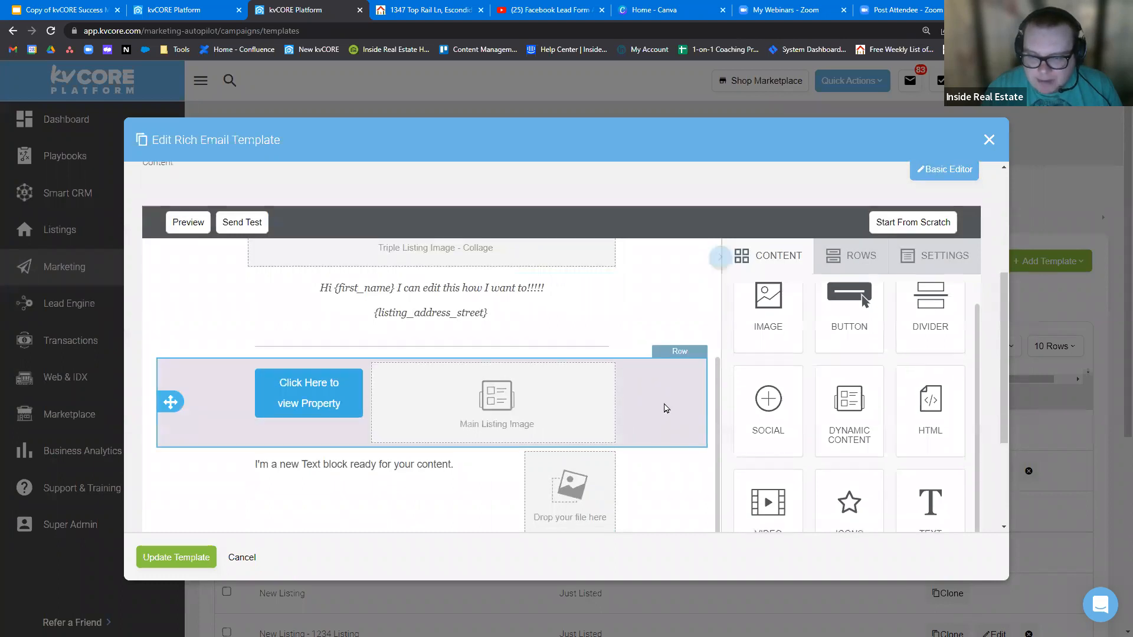
scroll(842, 268, "down", 3)
left_click_drag(842, 269, 548, 328)
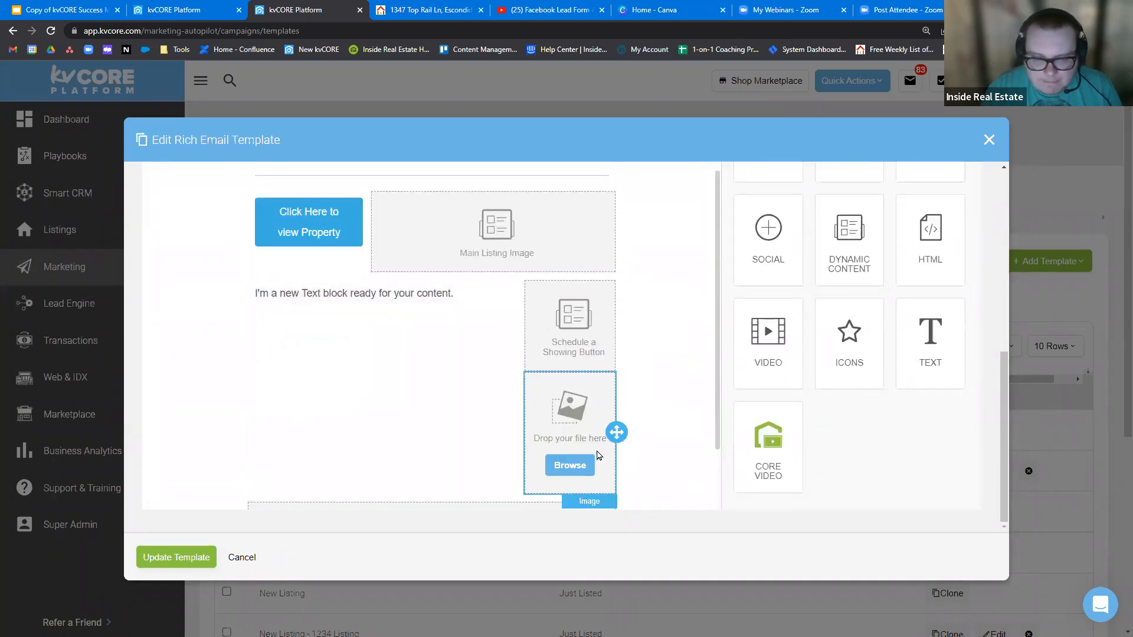
left_click(583, 318)
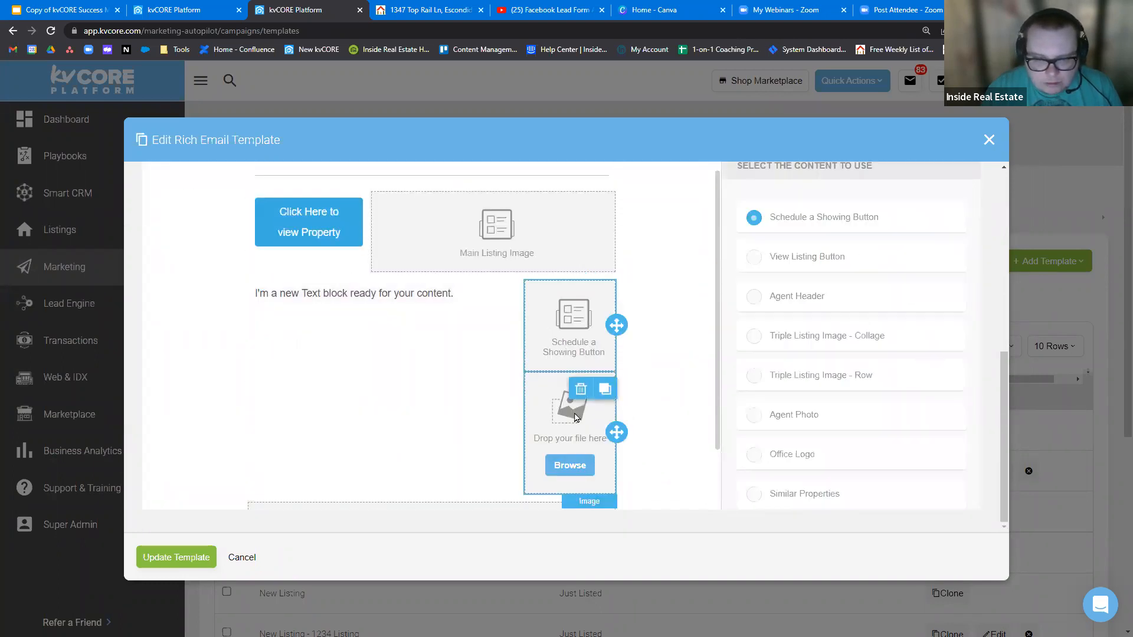
left_click(582, 407)
scroll(587, 442, "down", 1)
left_click(581, 452)
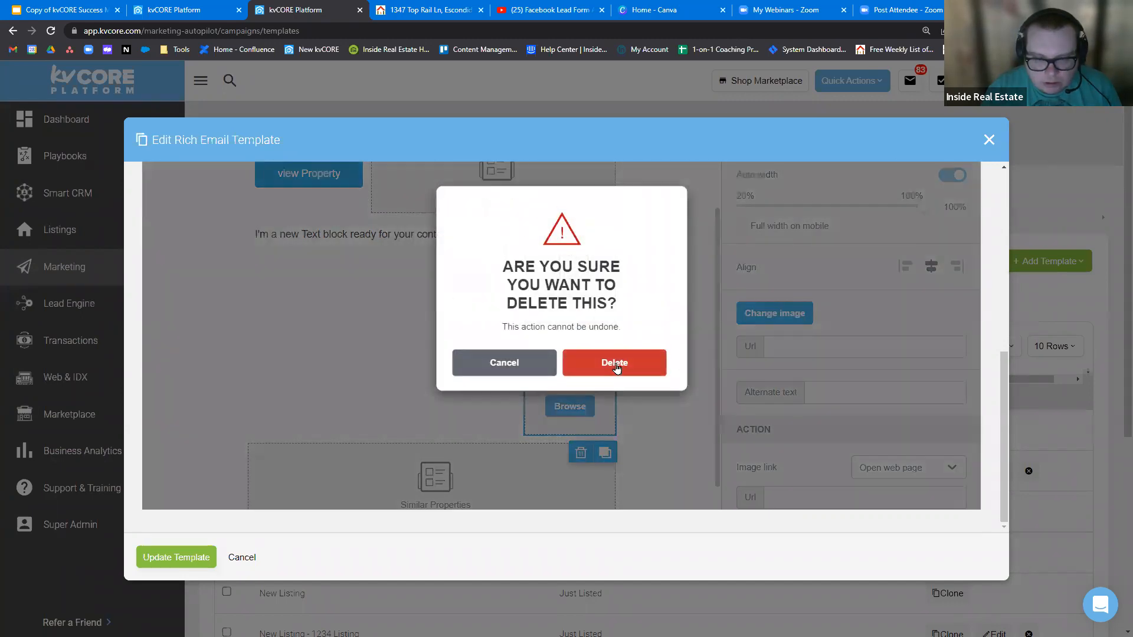
left_click(614, 315)
left_click(566, 351)
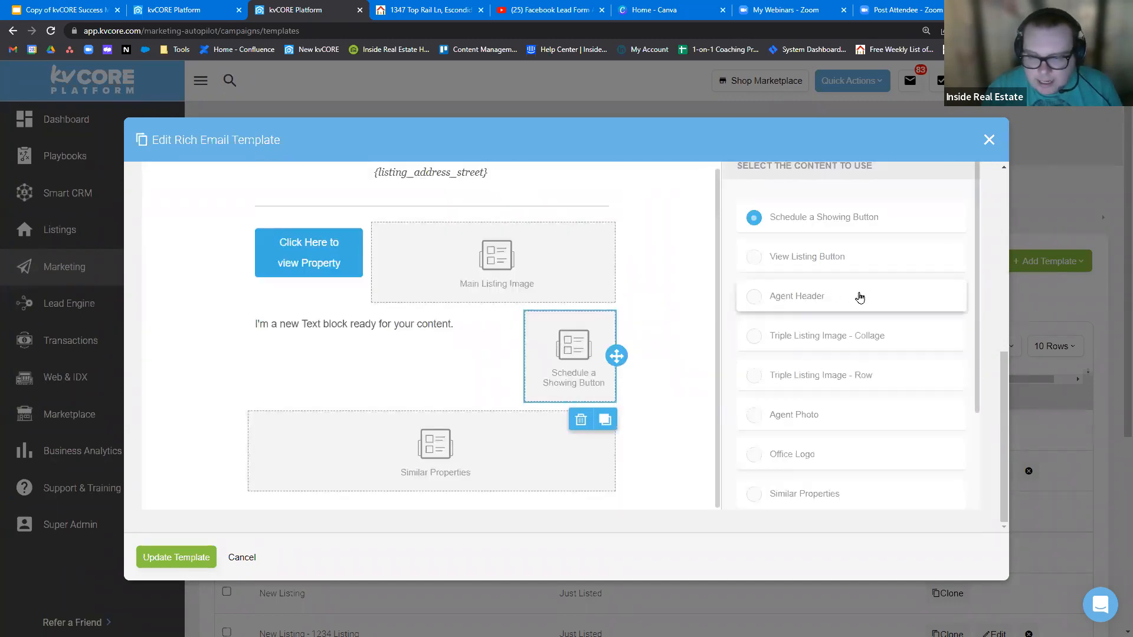
scroll(866, 307, "down", 1)
Set the right-column dynamic content block to show Agent Photo
left_click(752, 356)
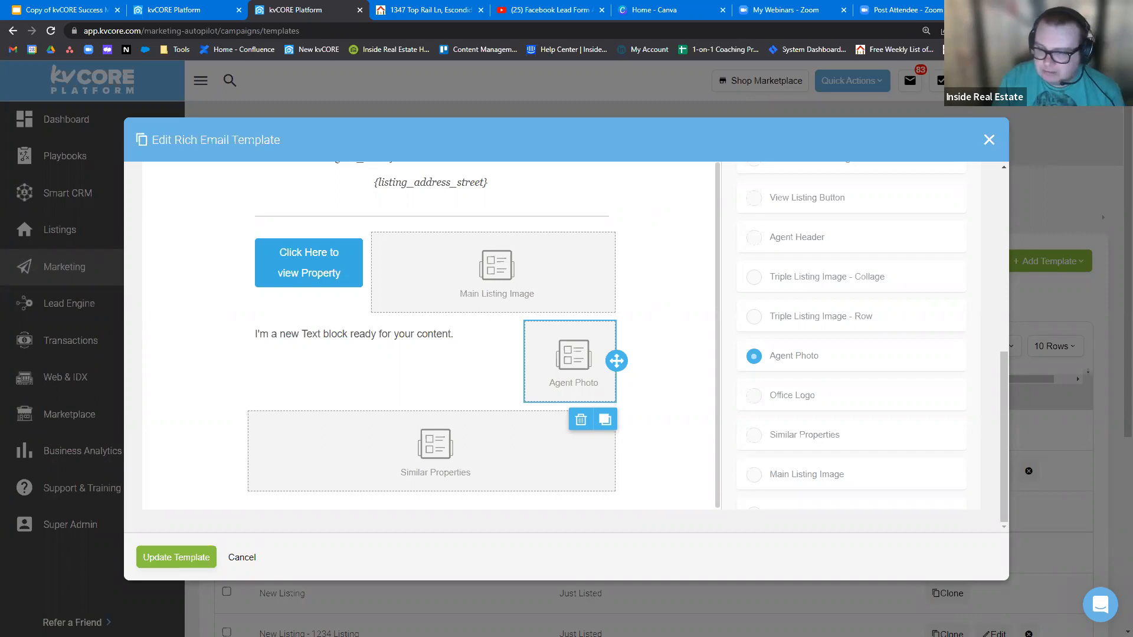
scroll(773, 265, "up", 8)
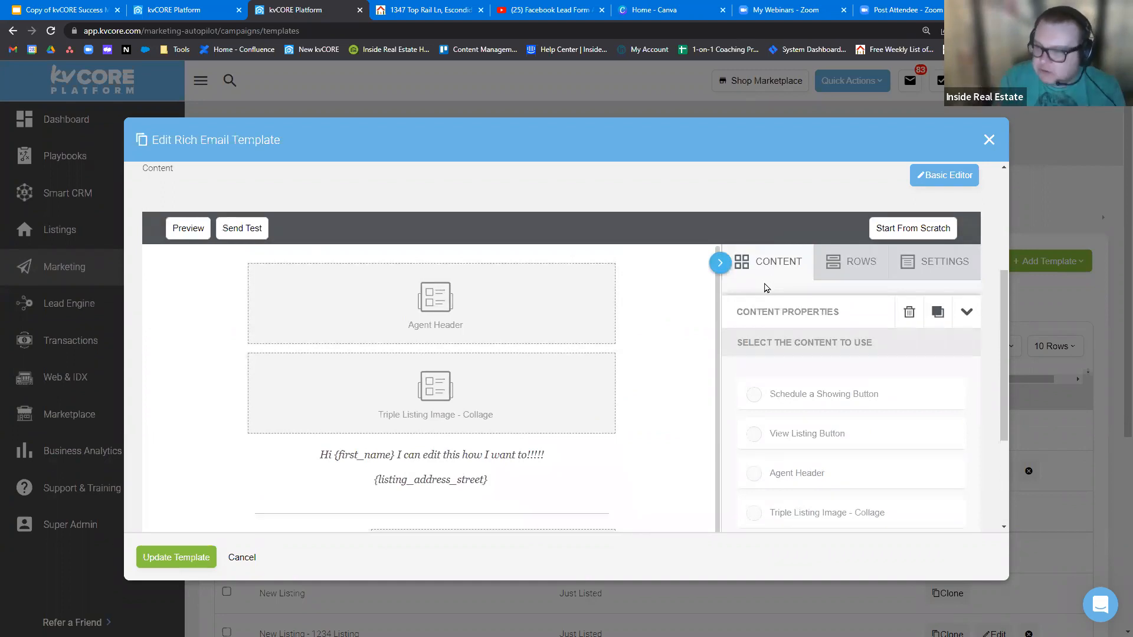
scroll(621, 341, "down", 2)
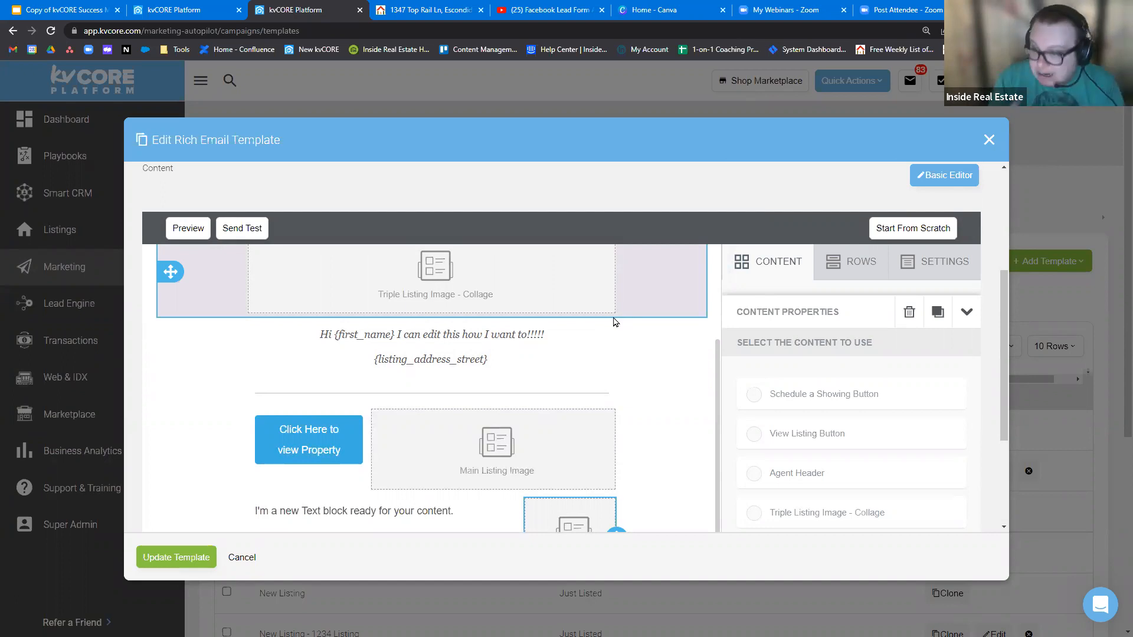
Save the template with Update Template and return to the Smart CRM contacts list
scroll(614, 322, "down", 4)
left_click(166, 552)
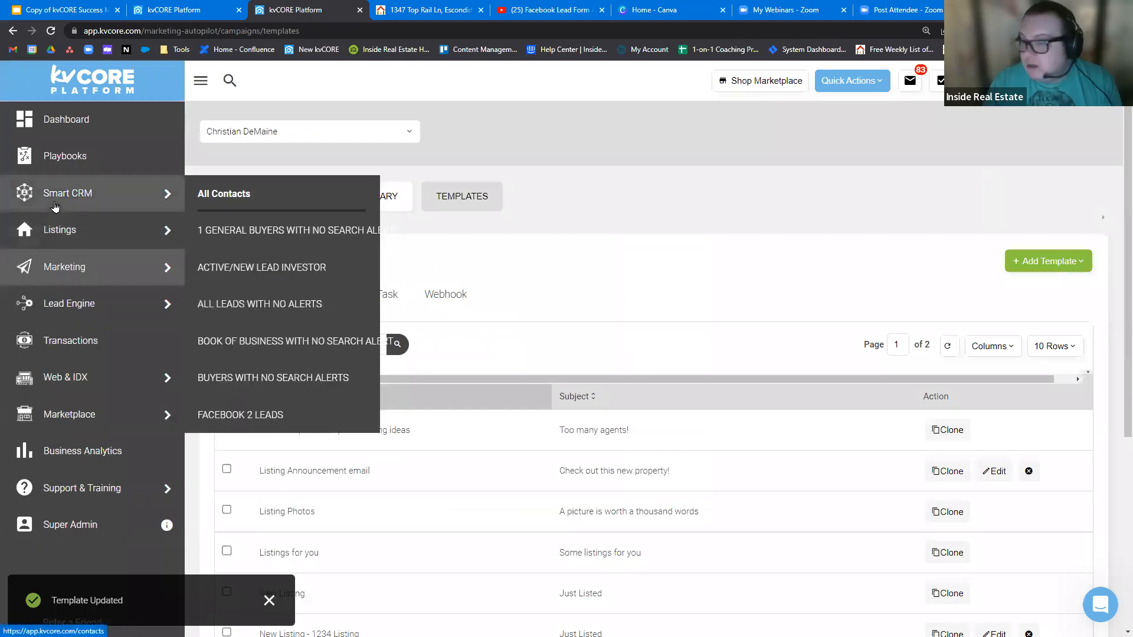
left_click(48, 206)
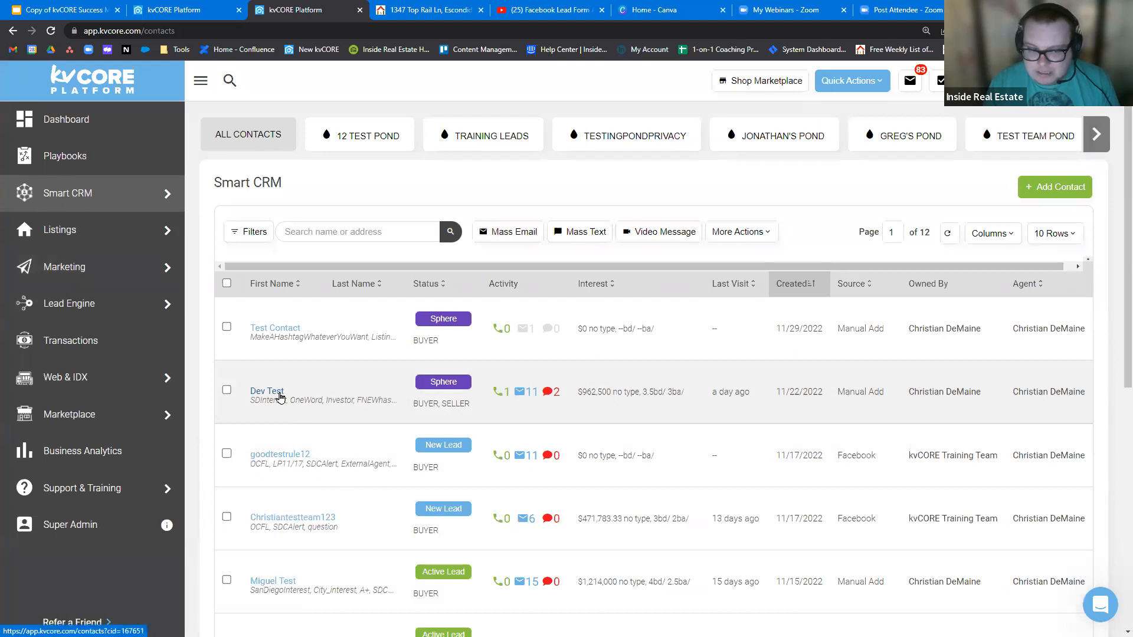
Start a new email to the test contact in the Advanced (rich) editor
left_click(280, 395)
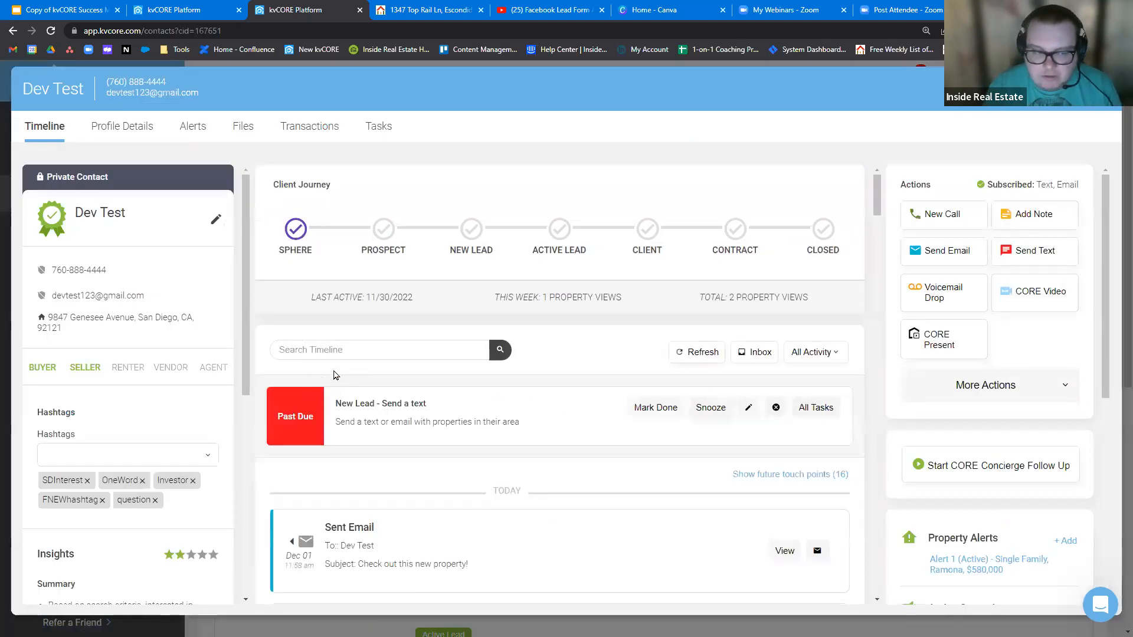
left_click(968, 251)
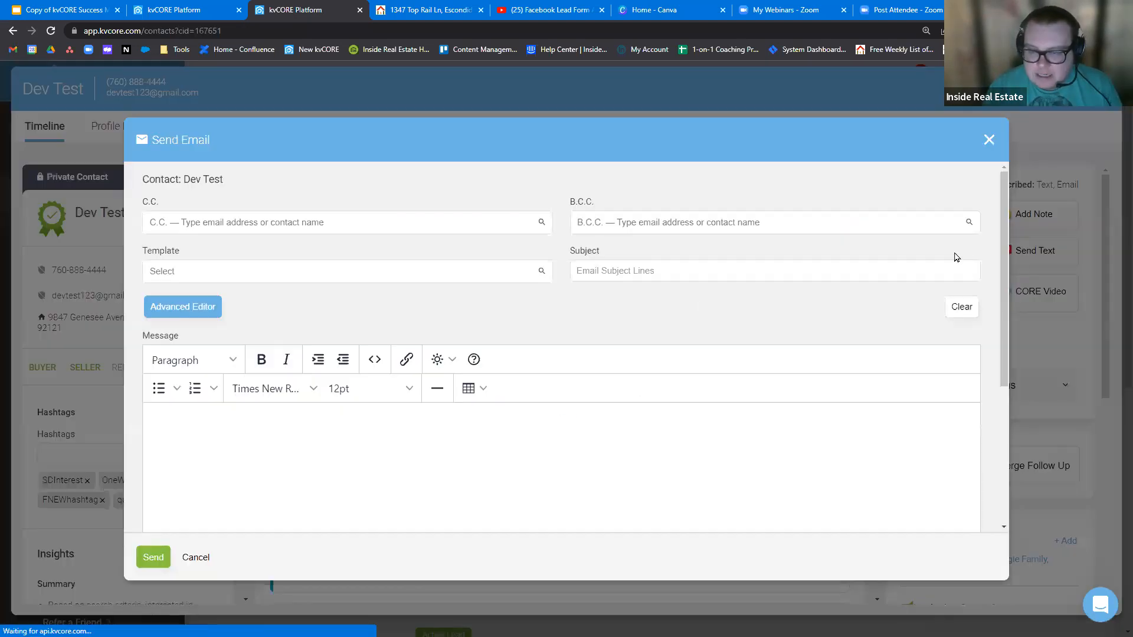
left_click(201, 305)
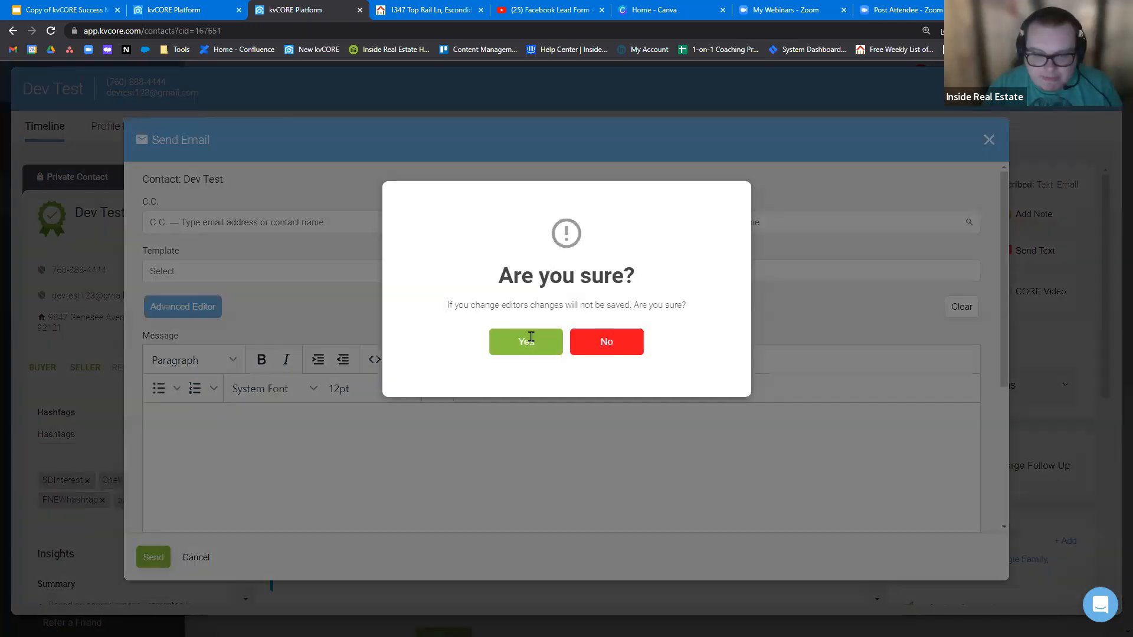
left_click(526, 338)
Search 'Listing' in Template and load the Listing Announcement email template
left_click(255, 271)
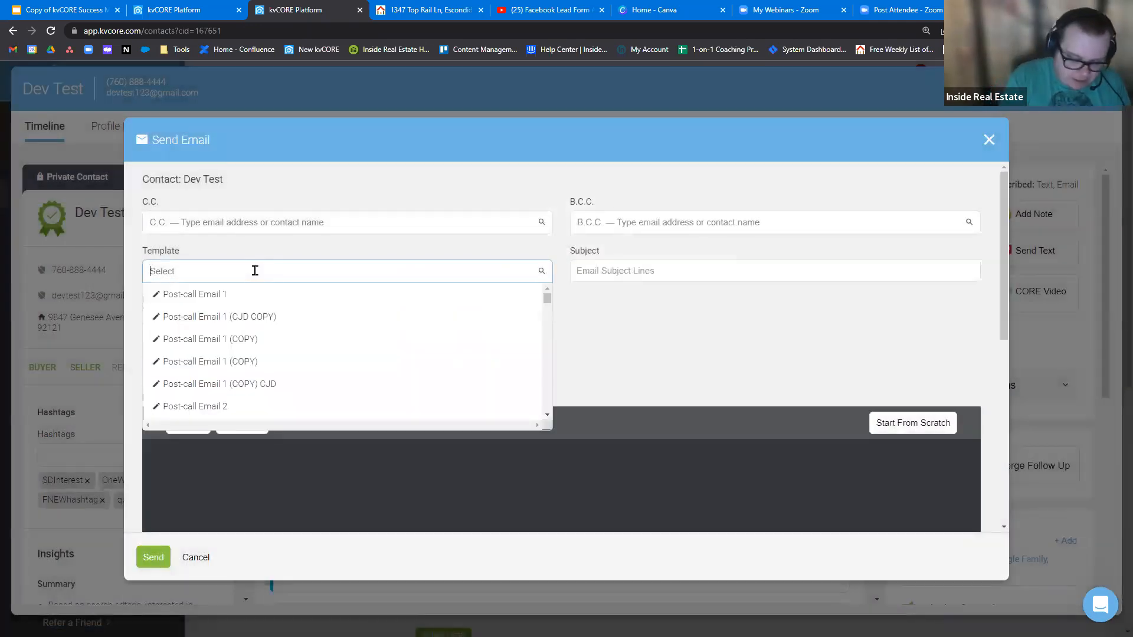
type("Listing")
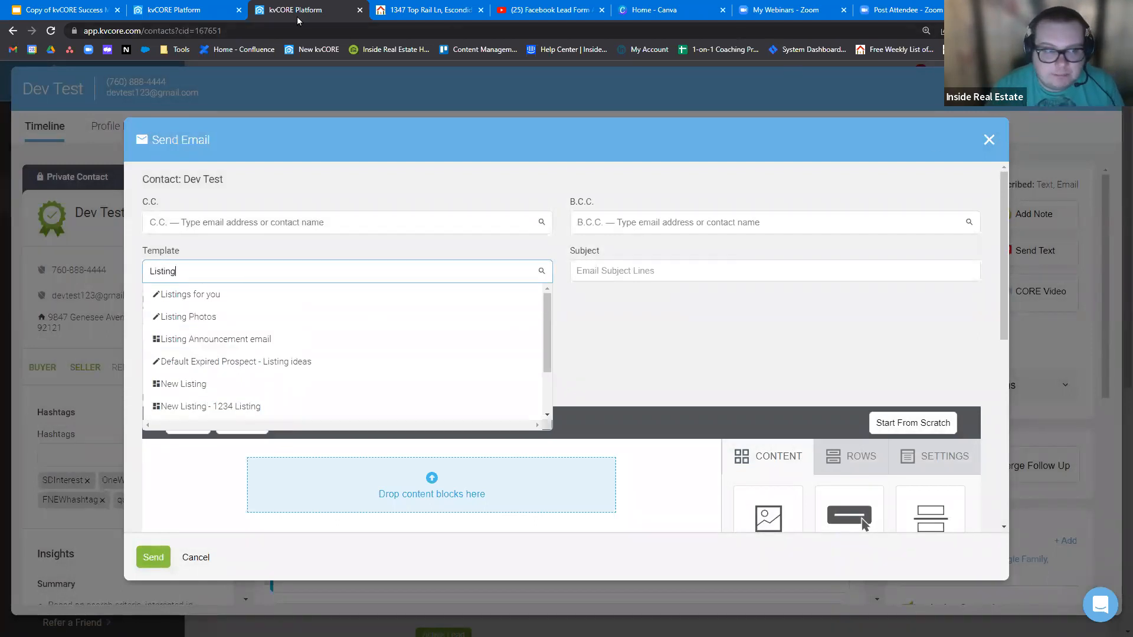
left_click(212, 339)
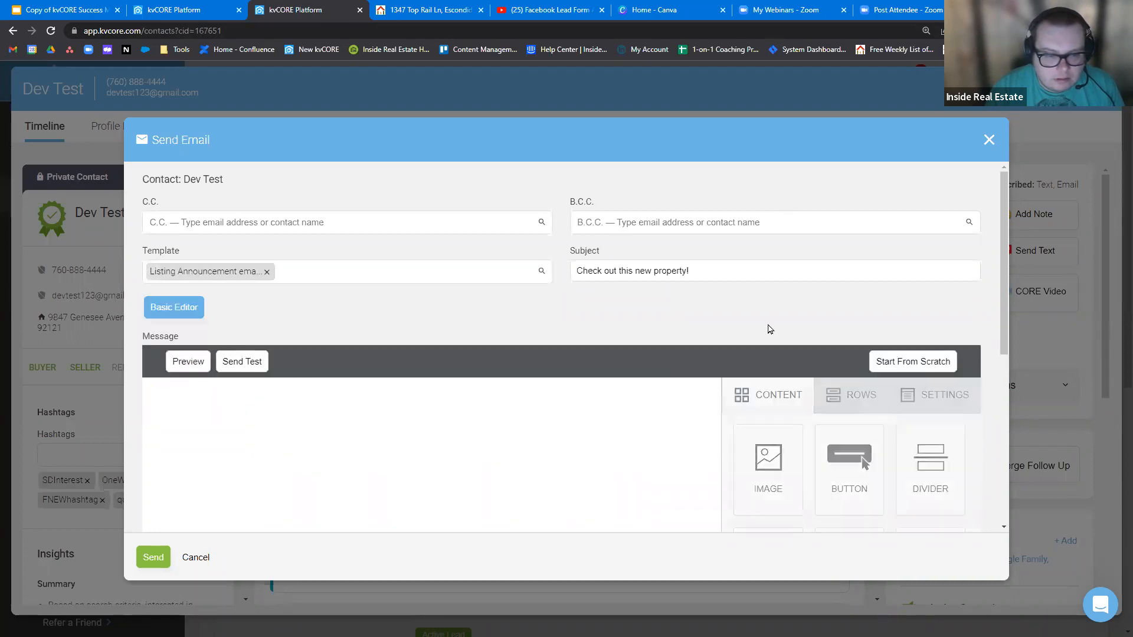
scroll(767, 328, "down", 4)
scroll(611, 445, "down", 4)
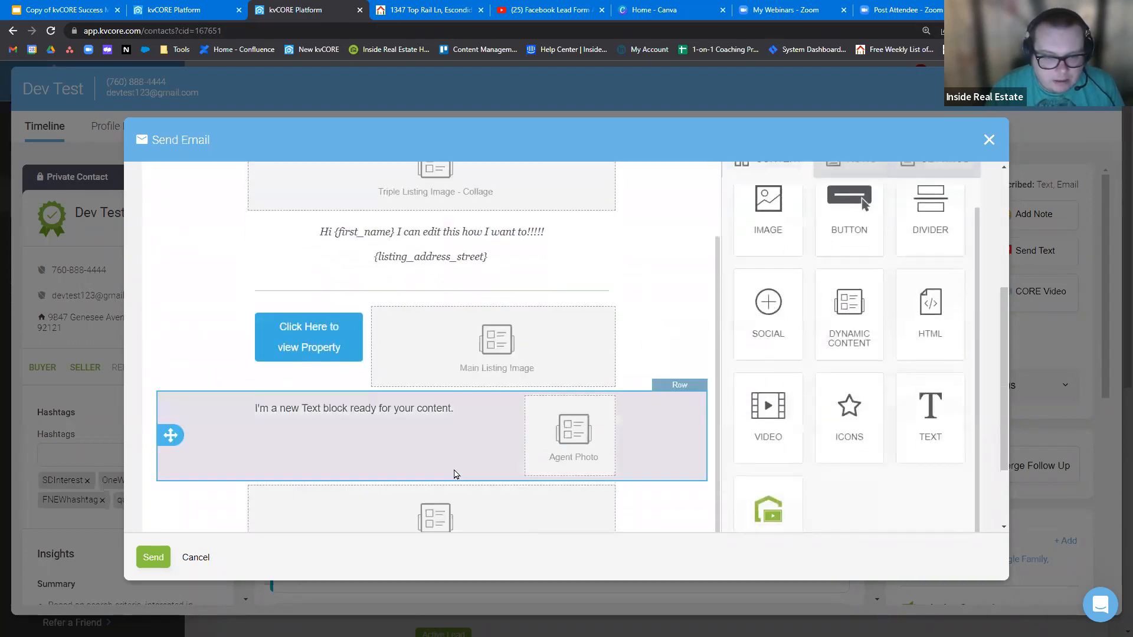
scroll(350, 461, "up", 6)
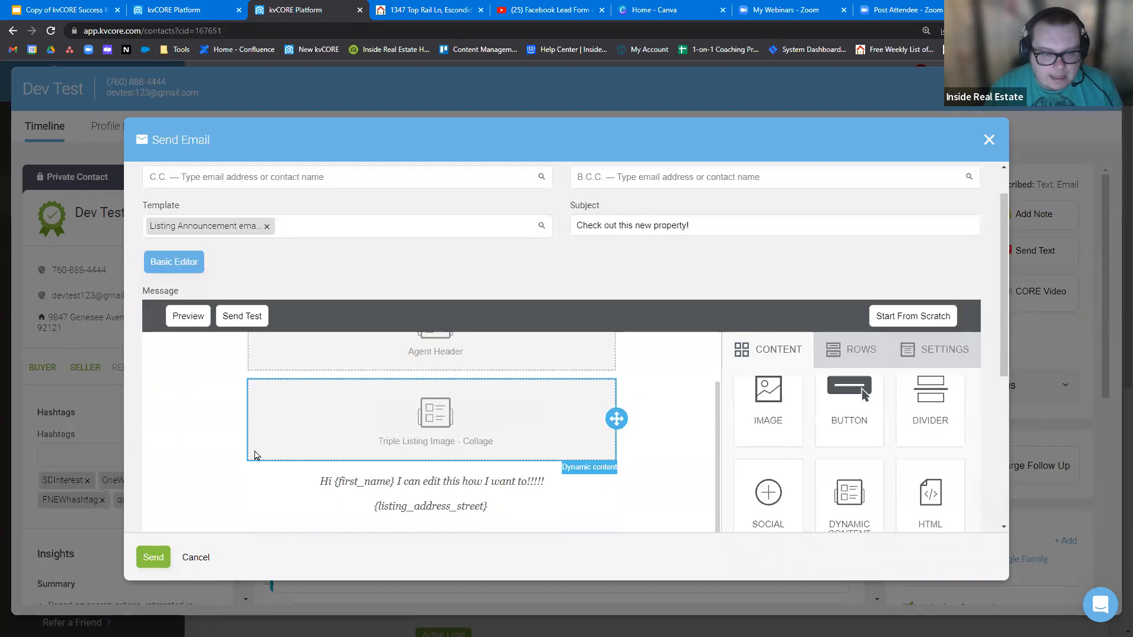
scroll(240, 452, "down", 3)
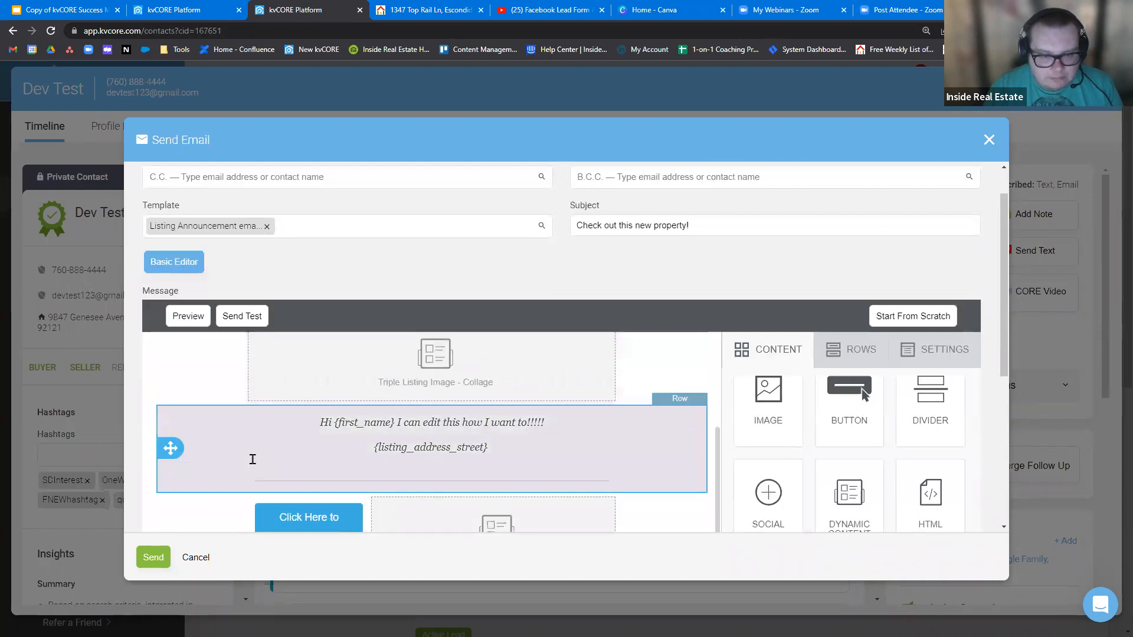
scroll(177, 507, "down", 4)
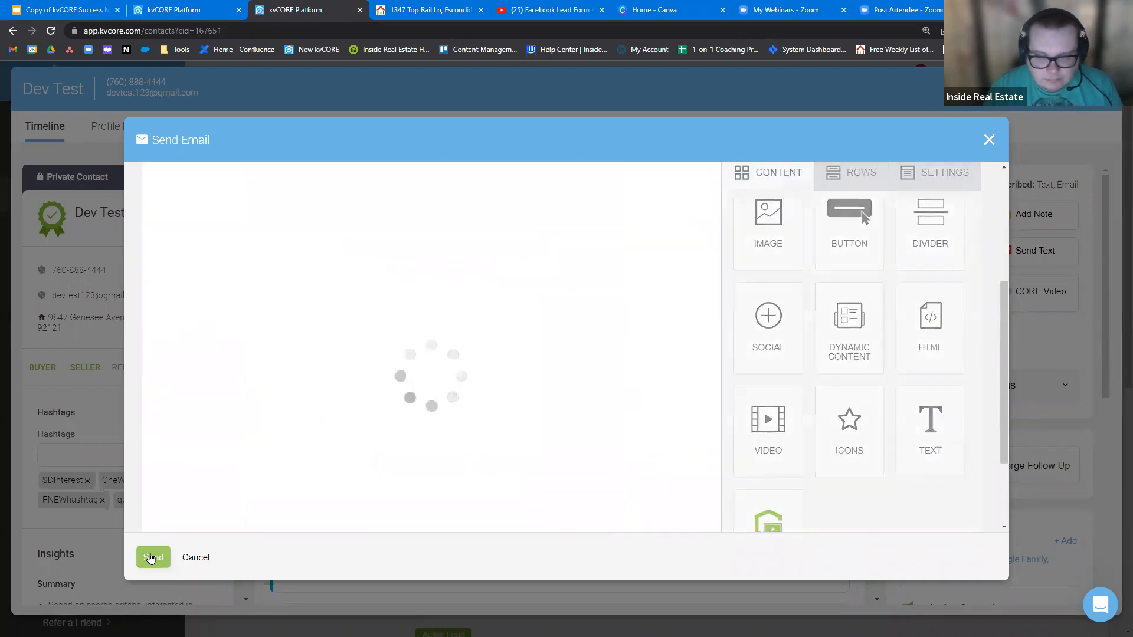
Send the Listing Announcement email and review the newest Sent Email entry in the timeline
left_click(150, 557)
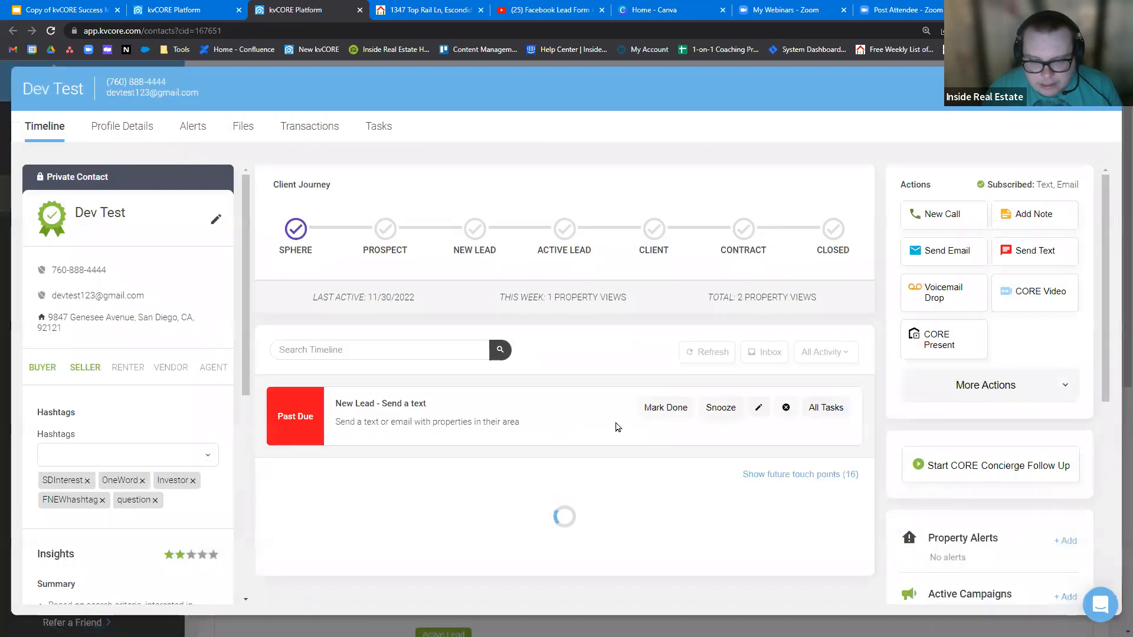
scroll(614, 428, "down", 2)
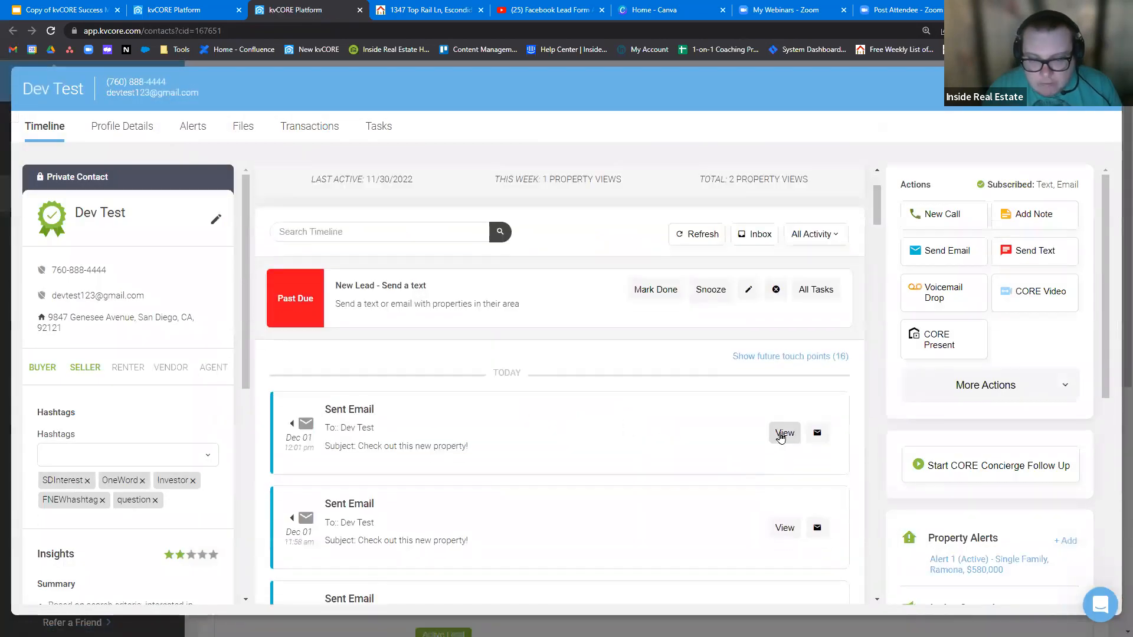
left_click(781, 435)
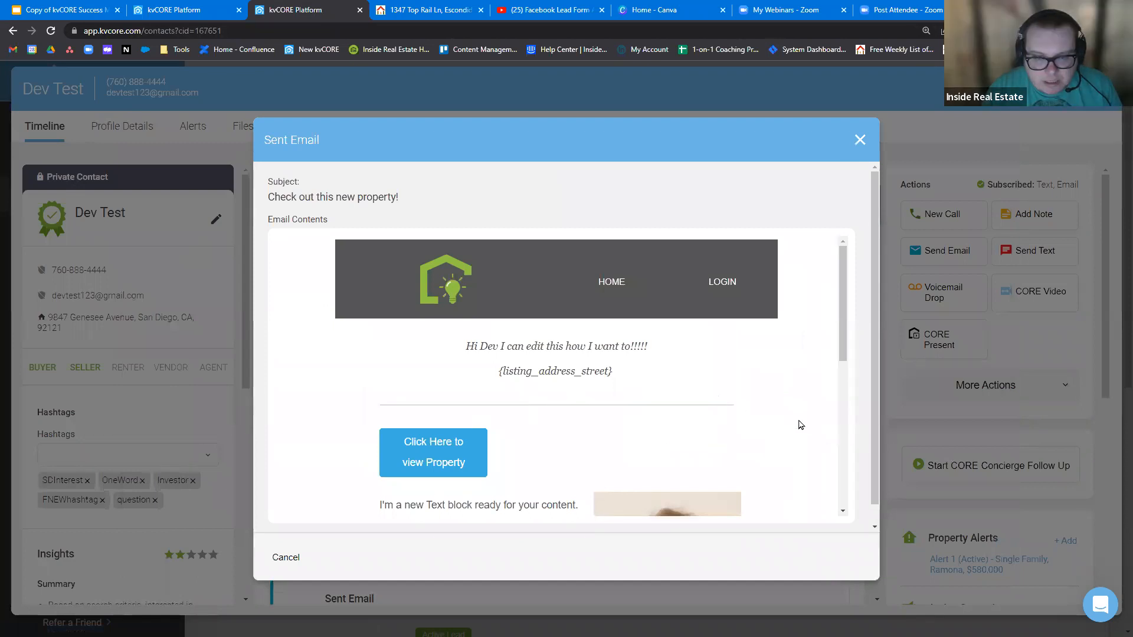
scroll(531, 436, "down", 6)
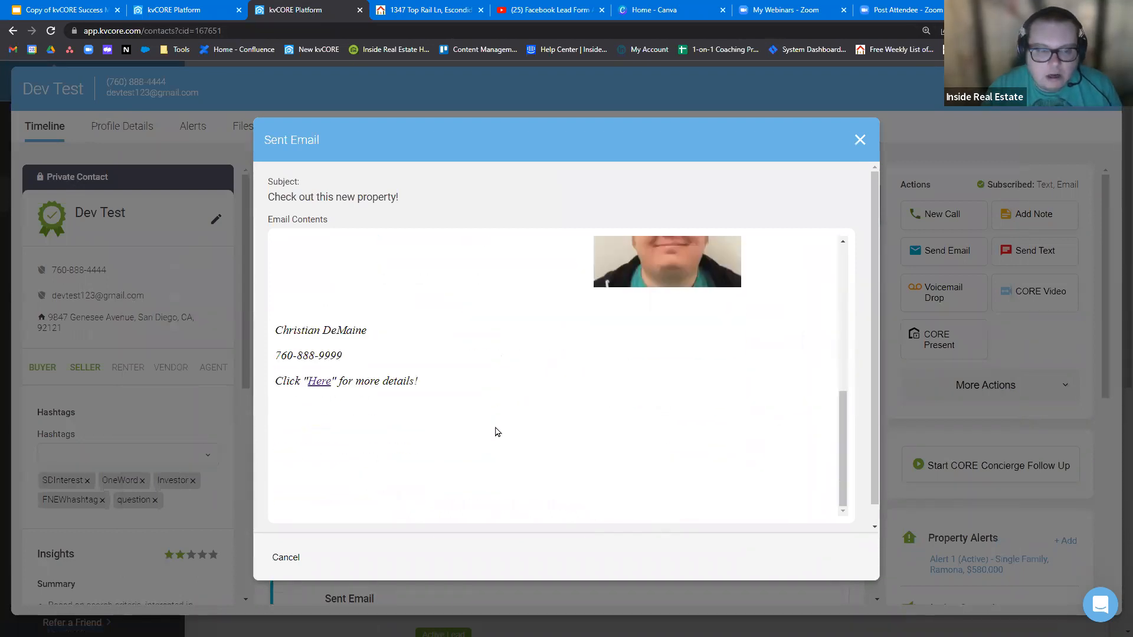
left_click(860, 141)
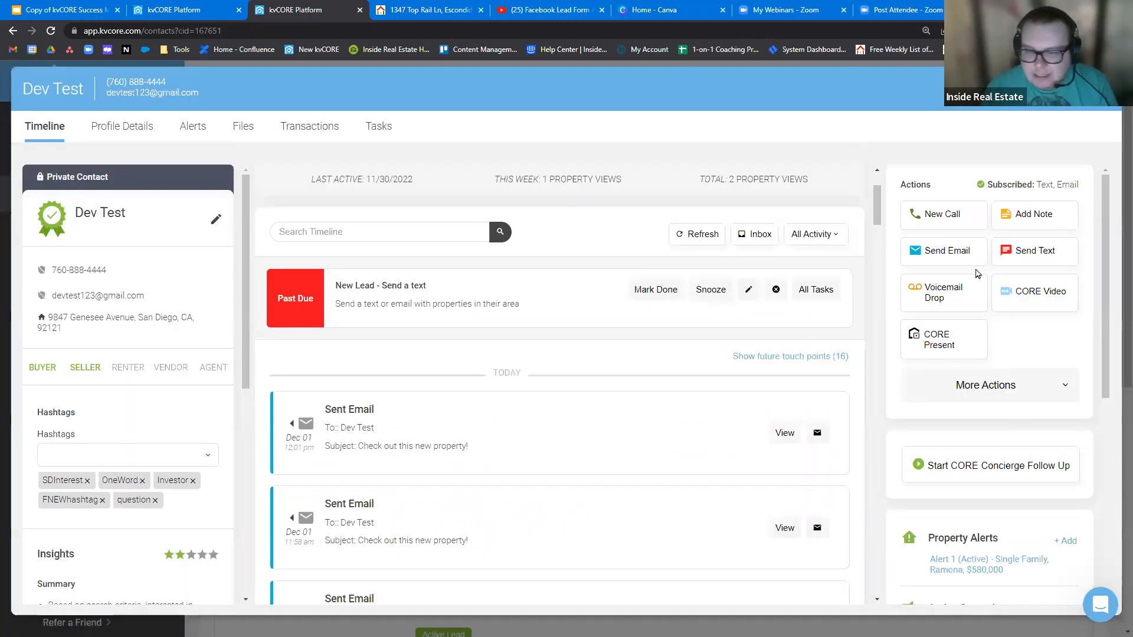
left_click(947, 251)
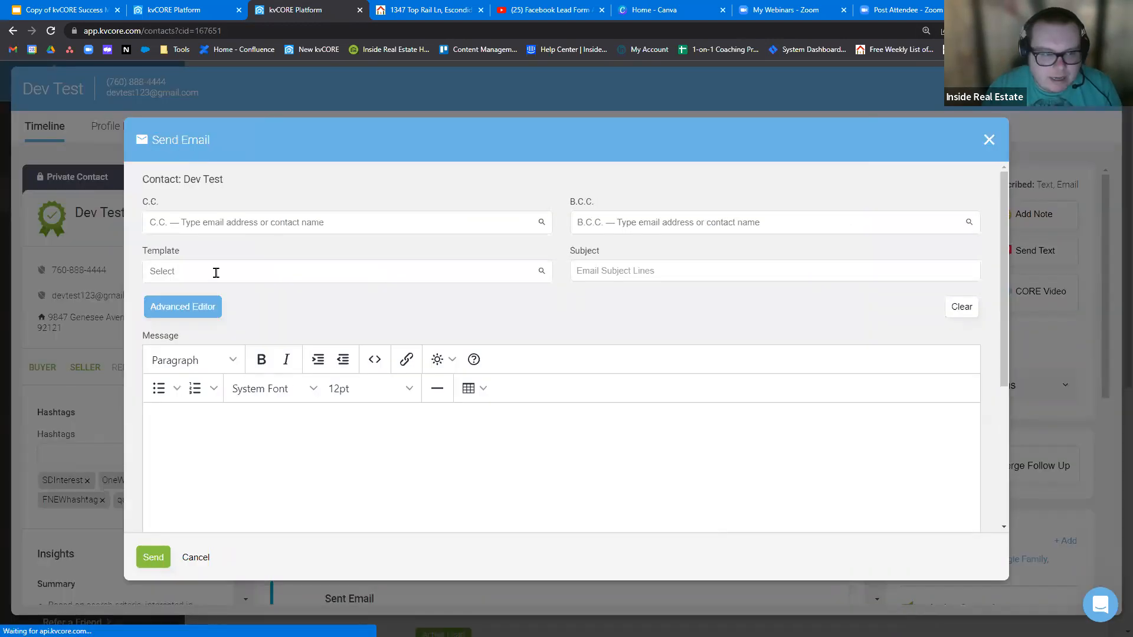
Search 'listing' and load the Listing Announcement email template into a new email
left_click(216, 271)
type("listing")
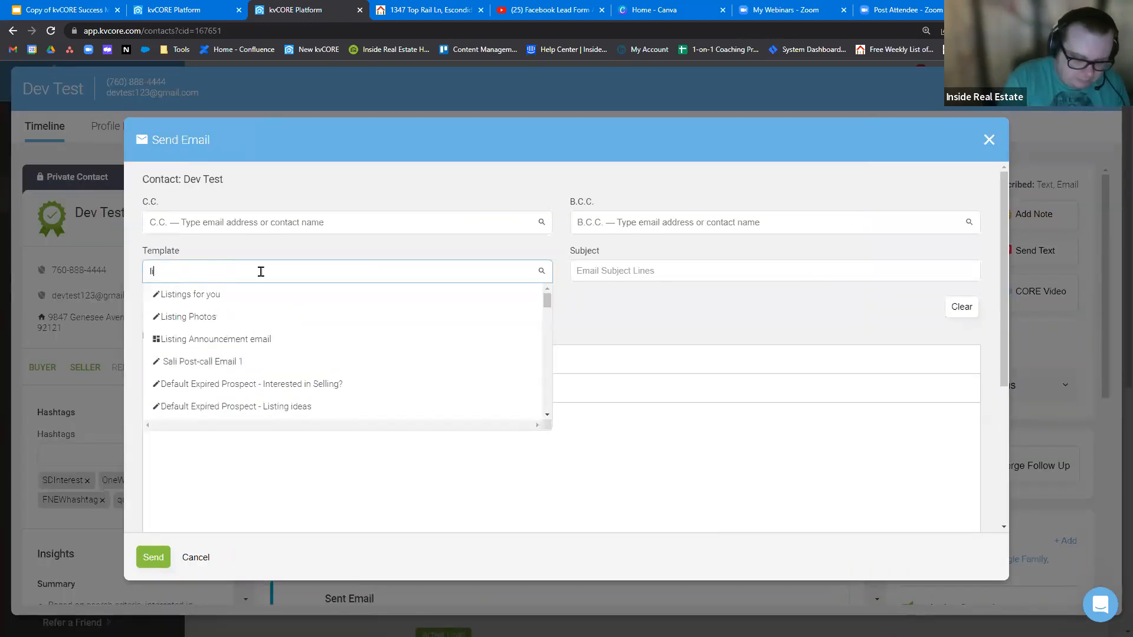
left_click(229, 339)
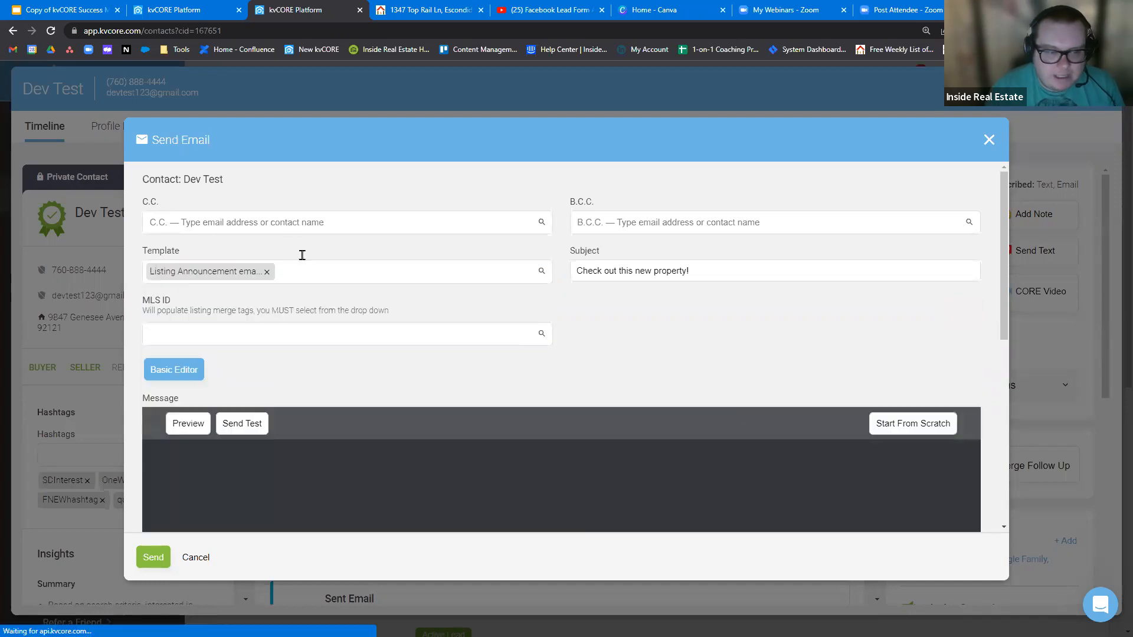
scroll(413, 348, "down", 1)
Copy MLS# 220028999 from the listing tab and select it in the MLS ID field
left_click(296, 273)
key("ctrl+Tab")
right_click(389, 559)
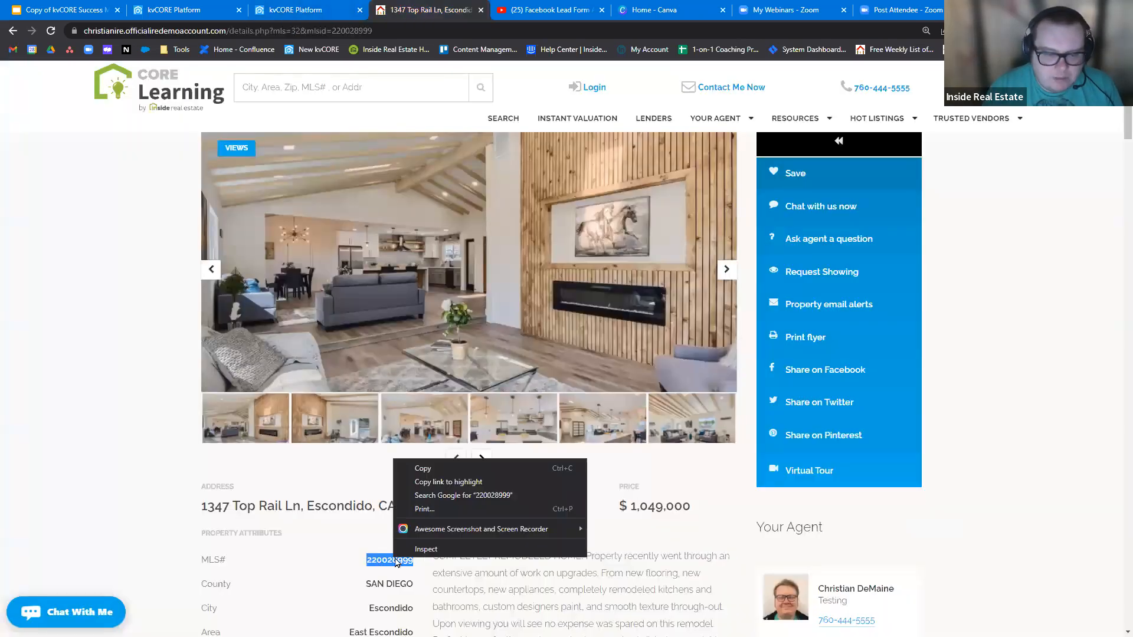
left_click(401, 466)
key("ctrl+shift+Tab")
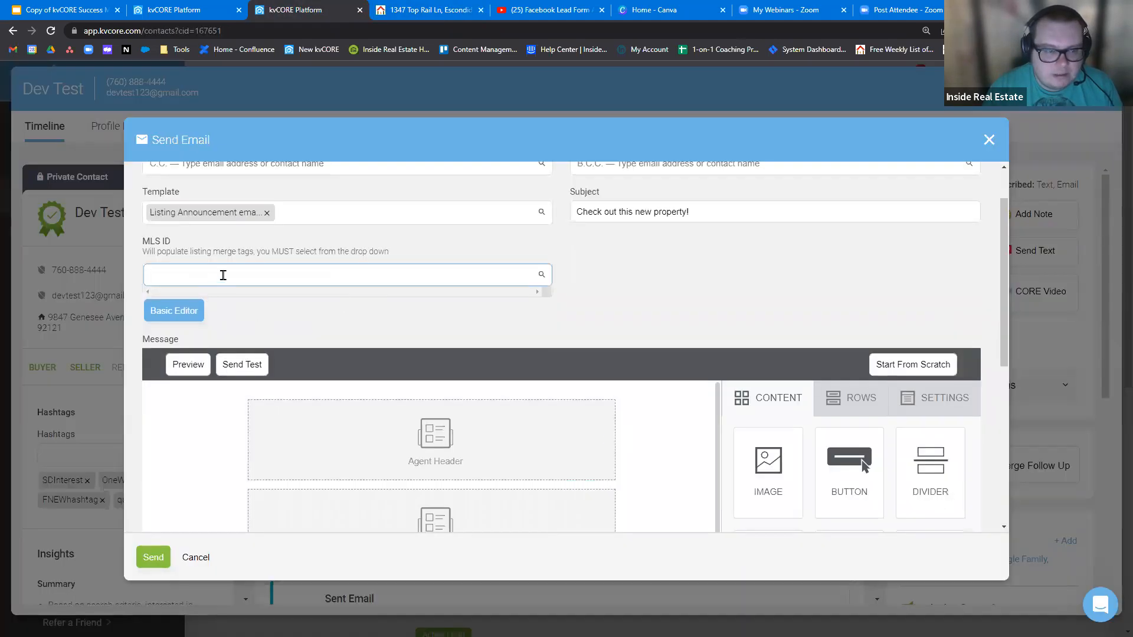
left_click(234, 299)
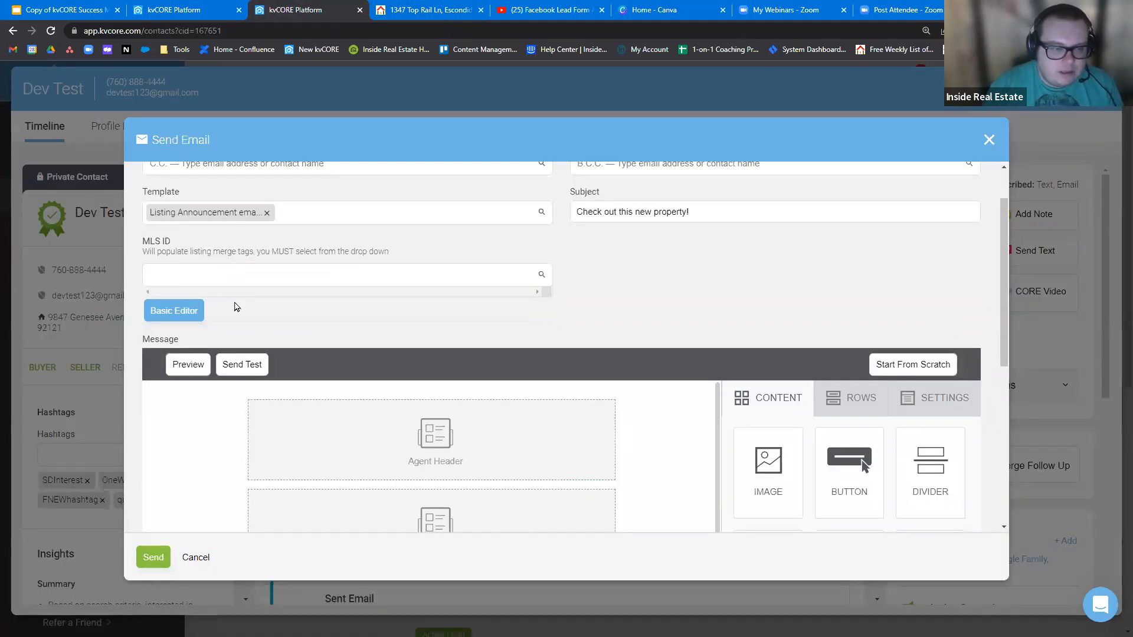
Send the listing email and refresh the contact page with F5 to update the timeline
scroll(245, 309, "down", 10)
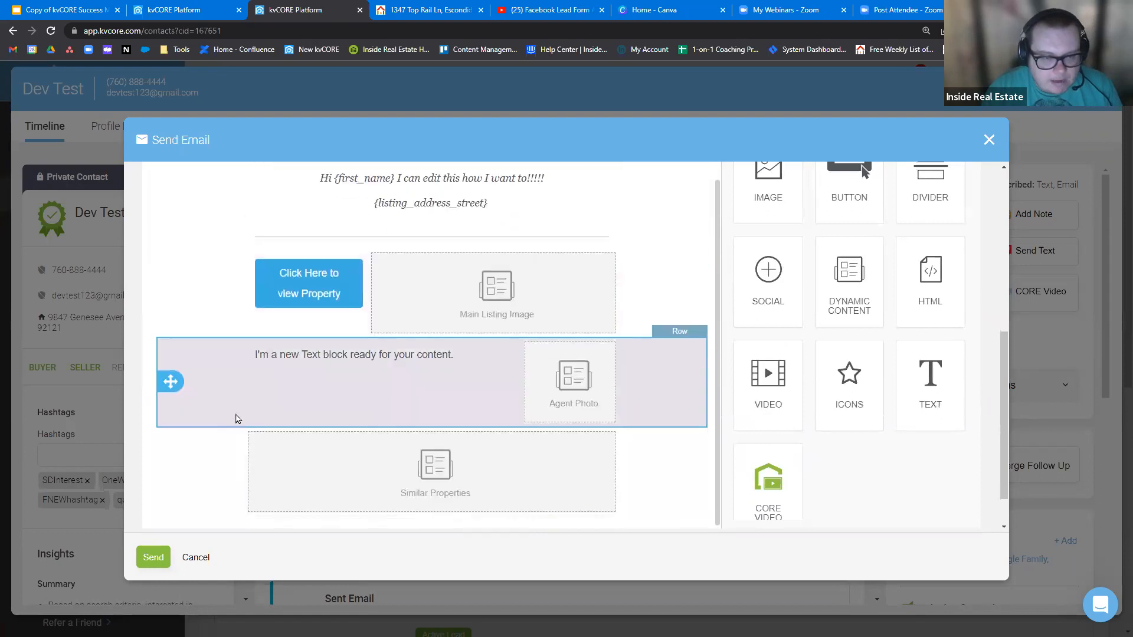
left_click(153, 563)
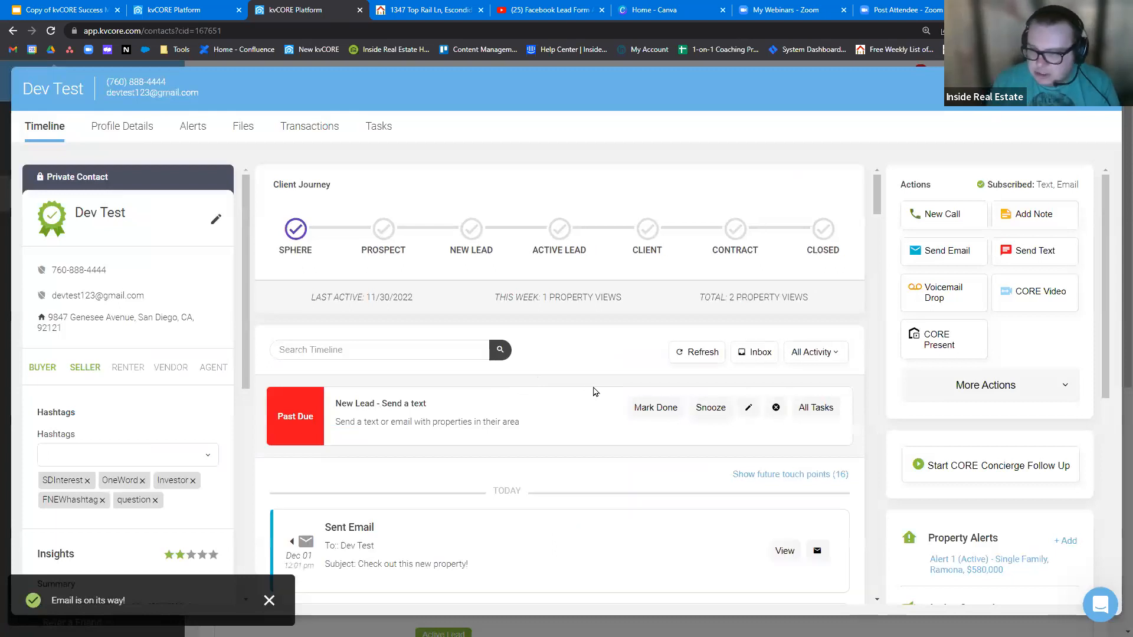
scroll(608, 378, "down", 5)
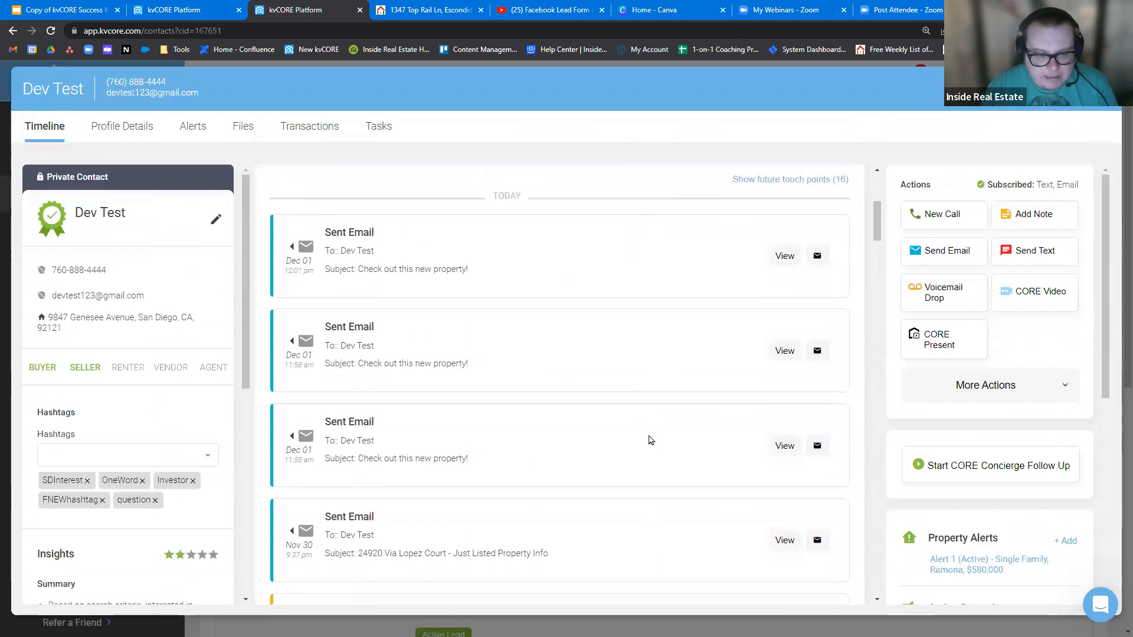
key("F5")
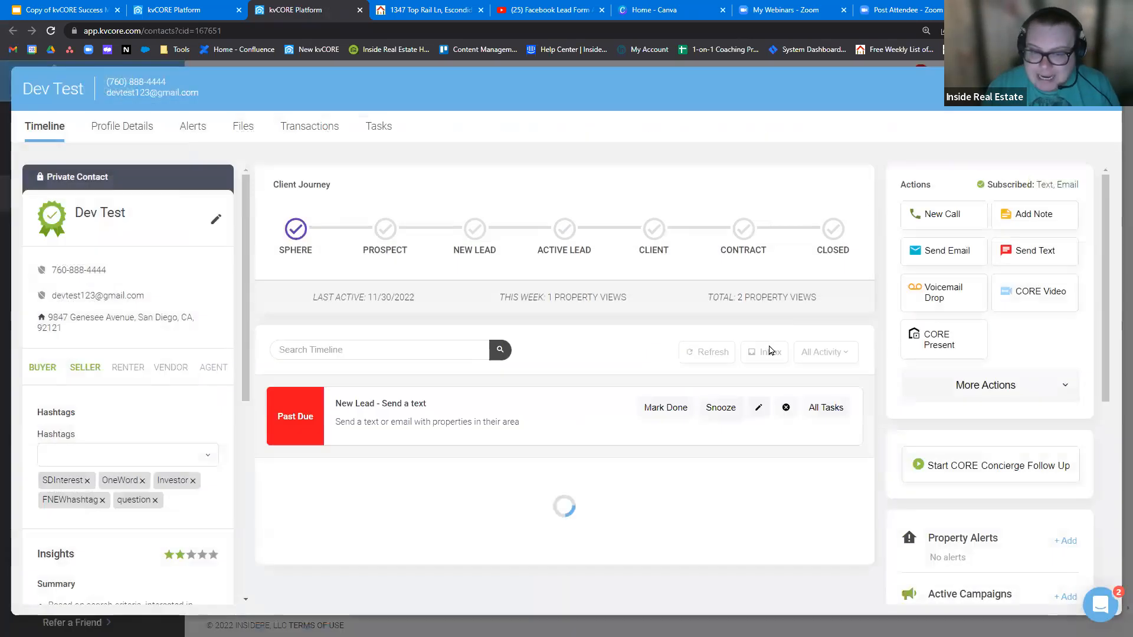
scroll(761, 392, "down", 1)
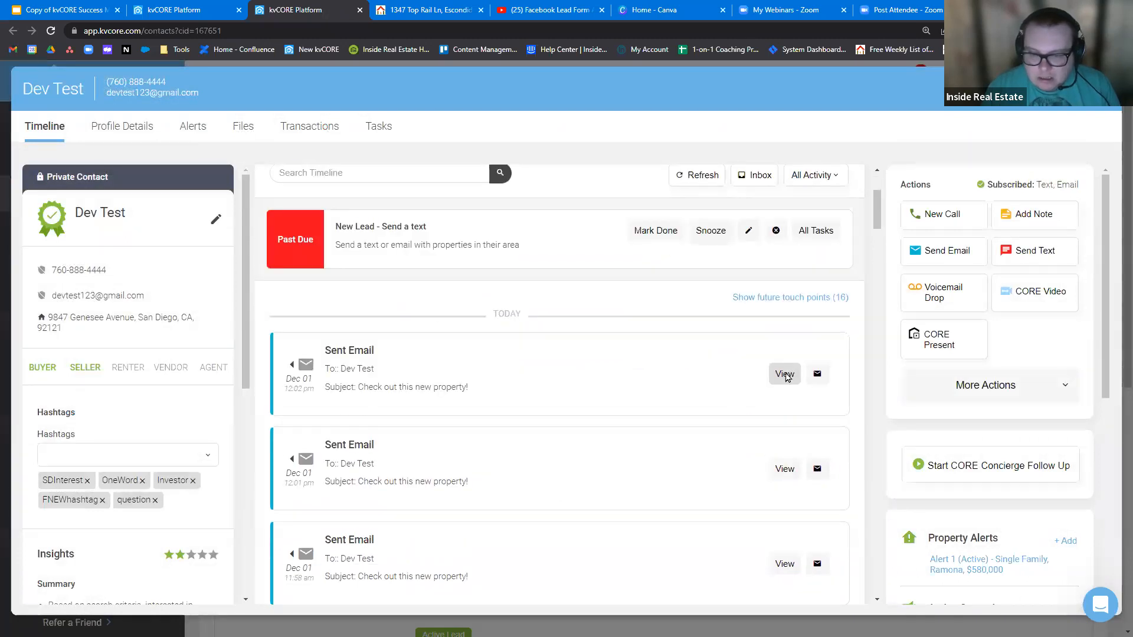
Preview the latest sent property email and check its view-property link
left_click(782, 374)
scroll(613, 283, "down", 3)
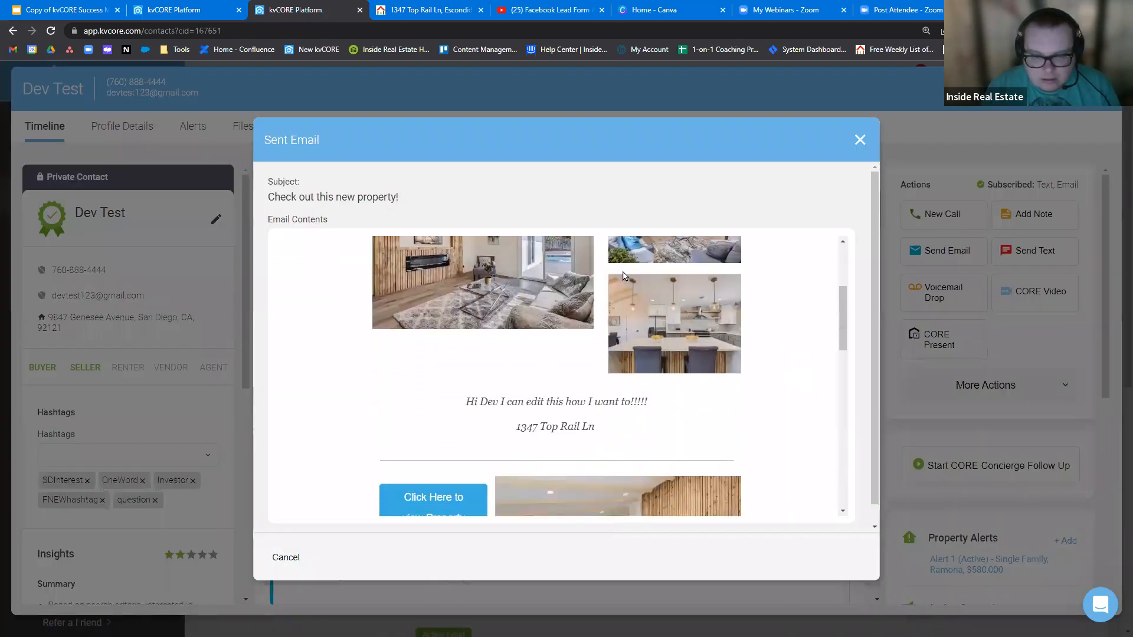
scroll(690, 289, "down", 4)
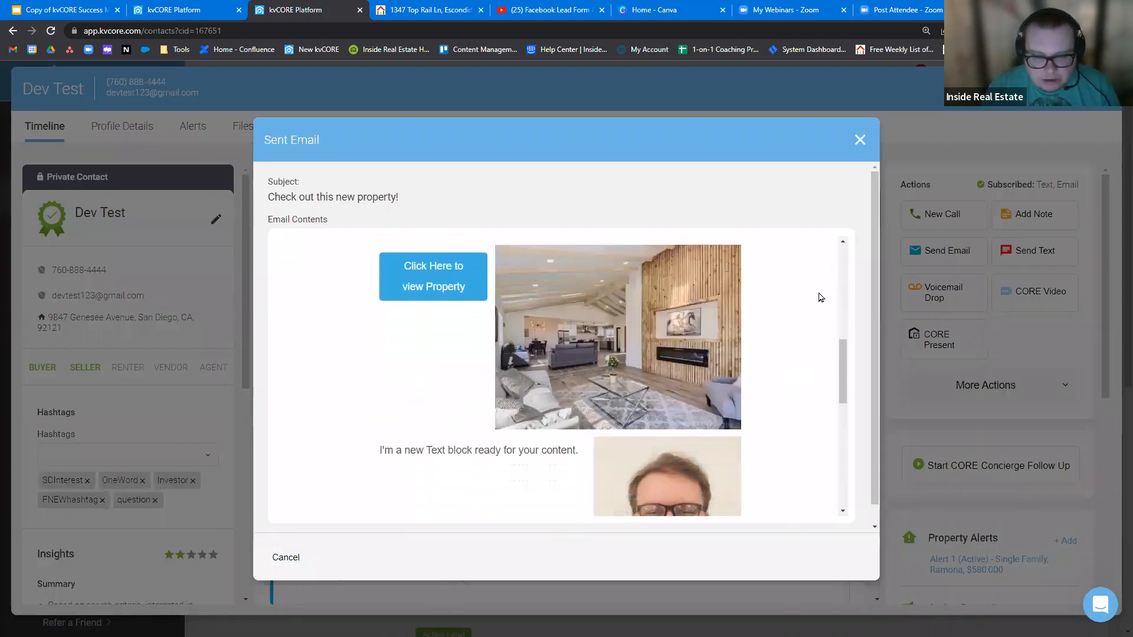
left_click(430, 272)
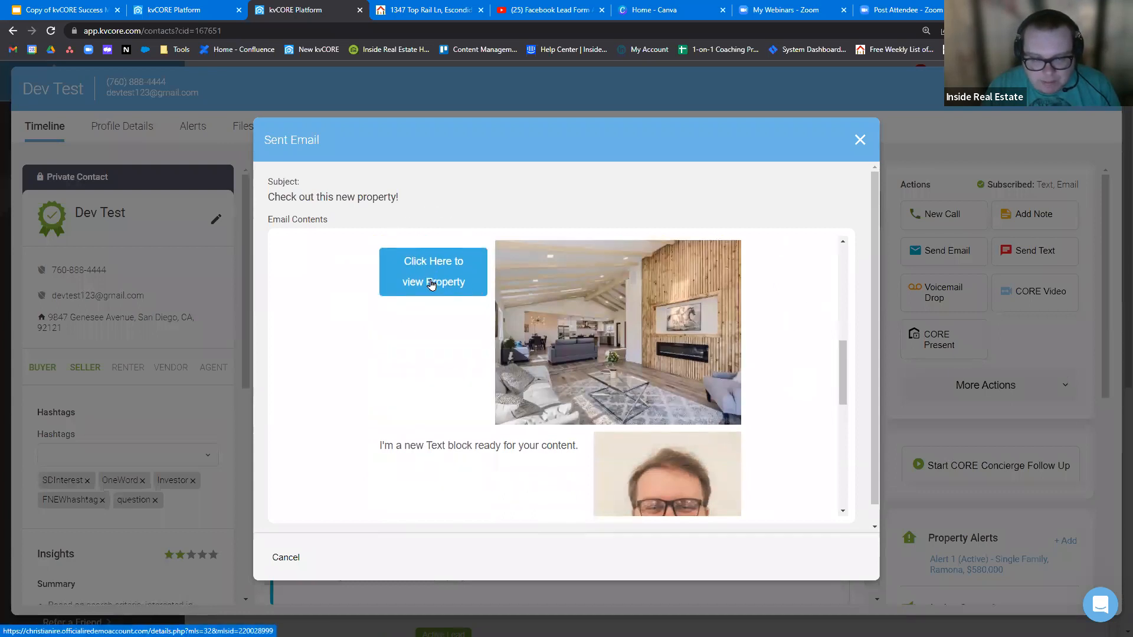
scroll(523, 344, "down", 2)
scroll(654, 360, "down", 4)
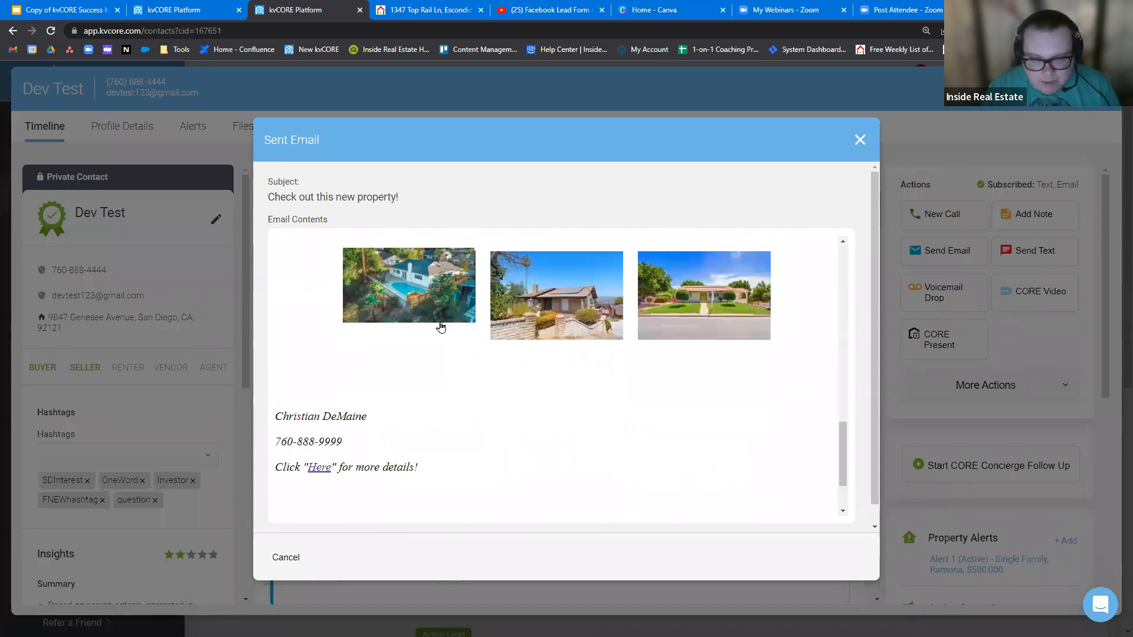
Open the first listing's property page, return to kvCORE, and close the Sent Email preview
left_click(450, 311)
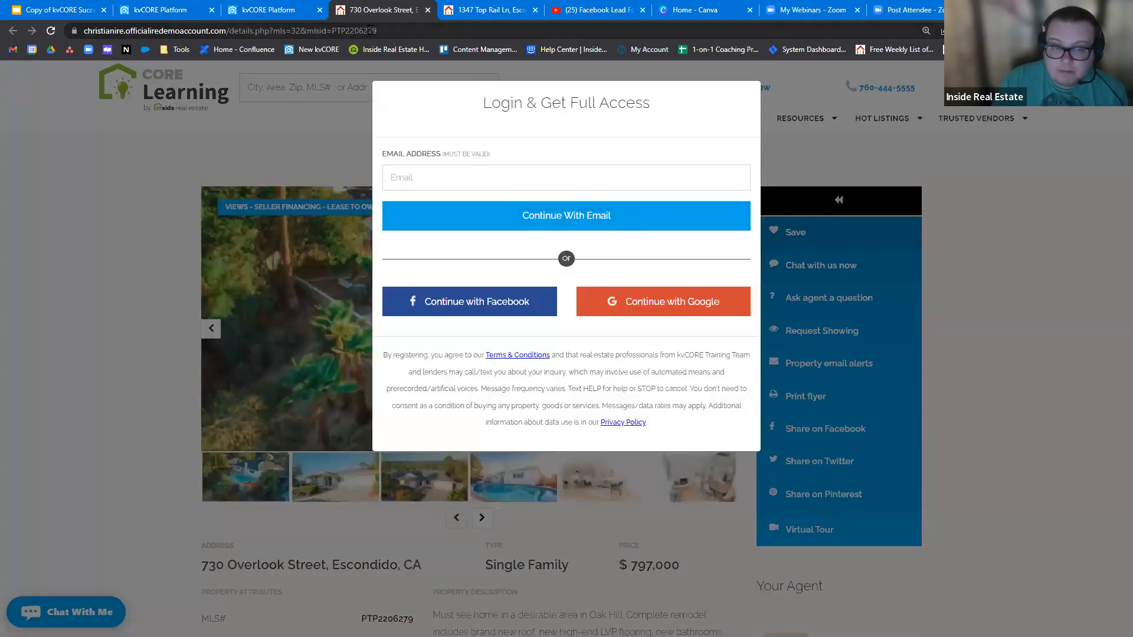
left_click(257, 7)
scroll(586, 341, "up", 5)
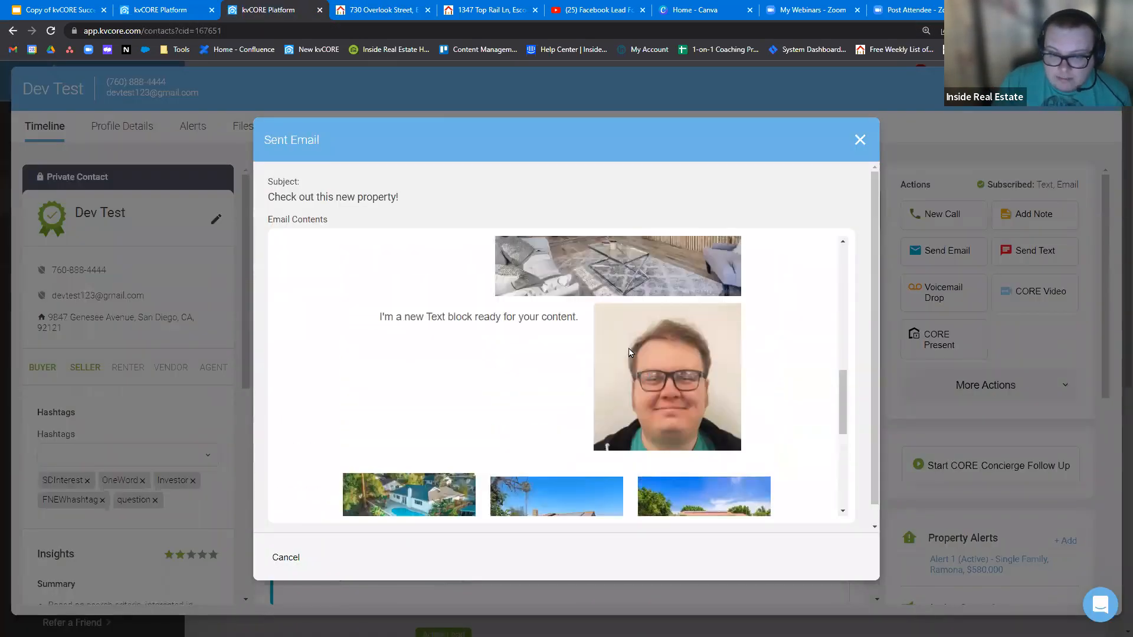
scroll(587, 341, "up", 5)
scroll(422, 413, "down", 4)
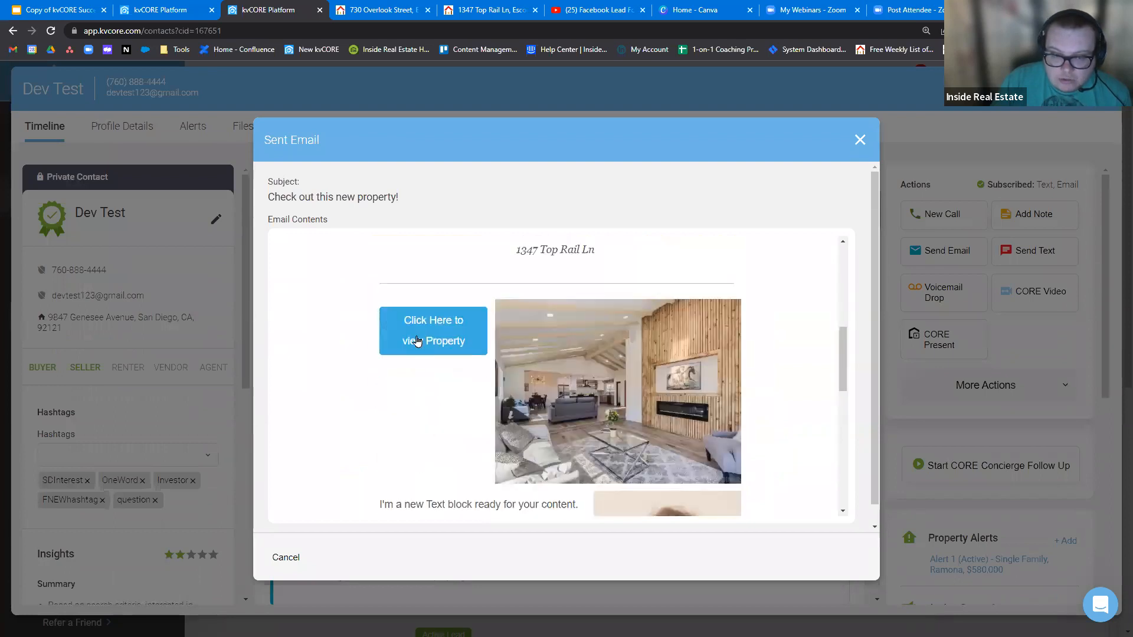
scroll(422, 361, "down", 5)
scroll(382, 399, "down", 2)
scroll(445, 440, "up", 7)
scroll(417, 486, "up", 6)
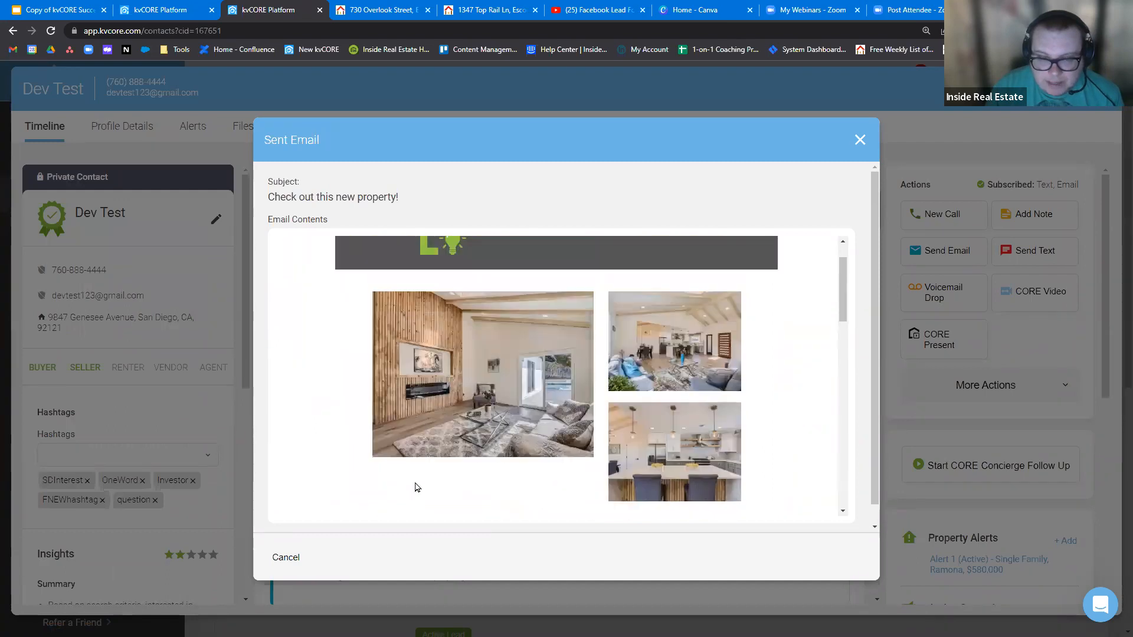
scroll(742, 358, "down", 4)
scroll(742, 360, "down", 4)
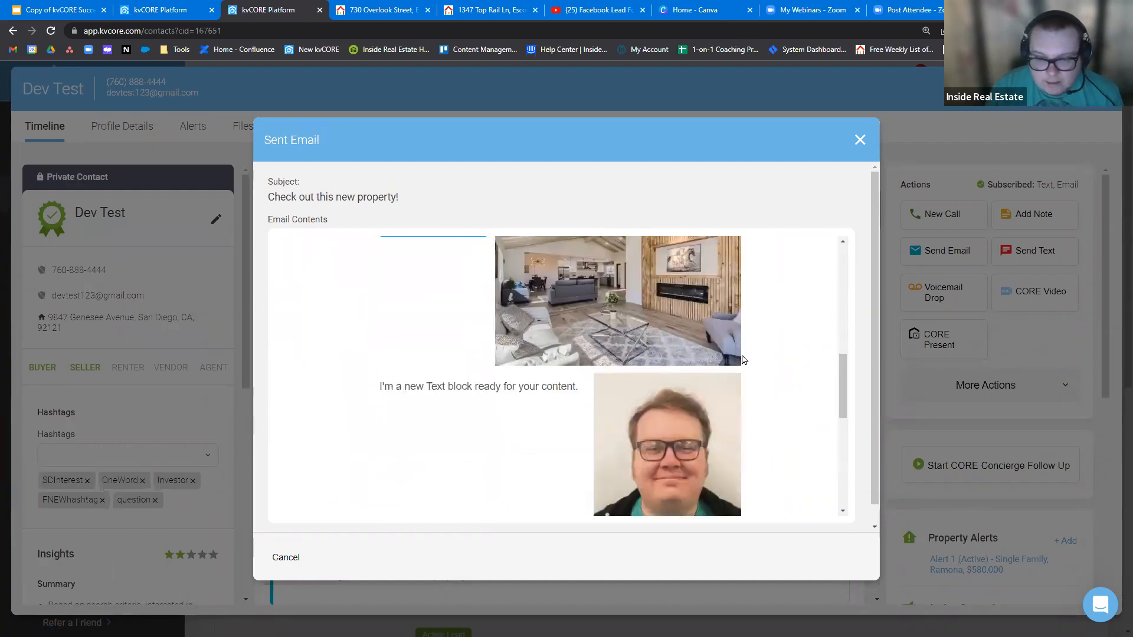
left_click(860, 140)
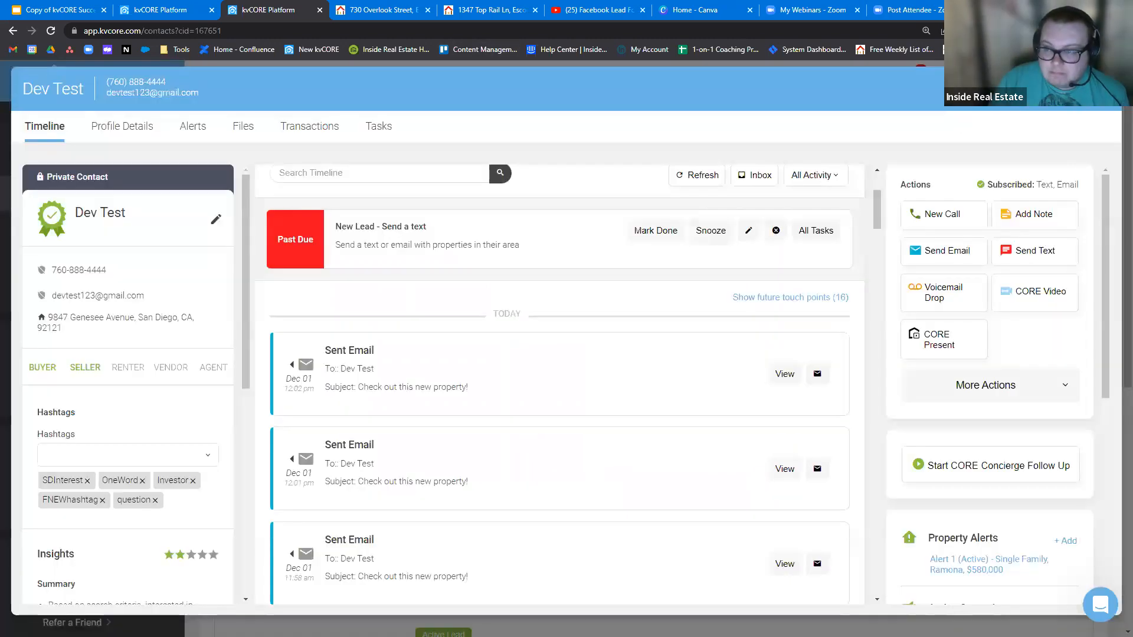
Open the Listing Announcement email template for editing from the Templates list
key("Escape")
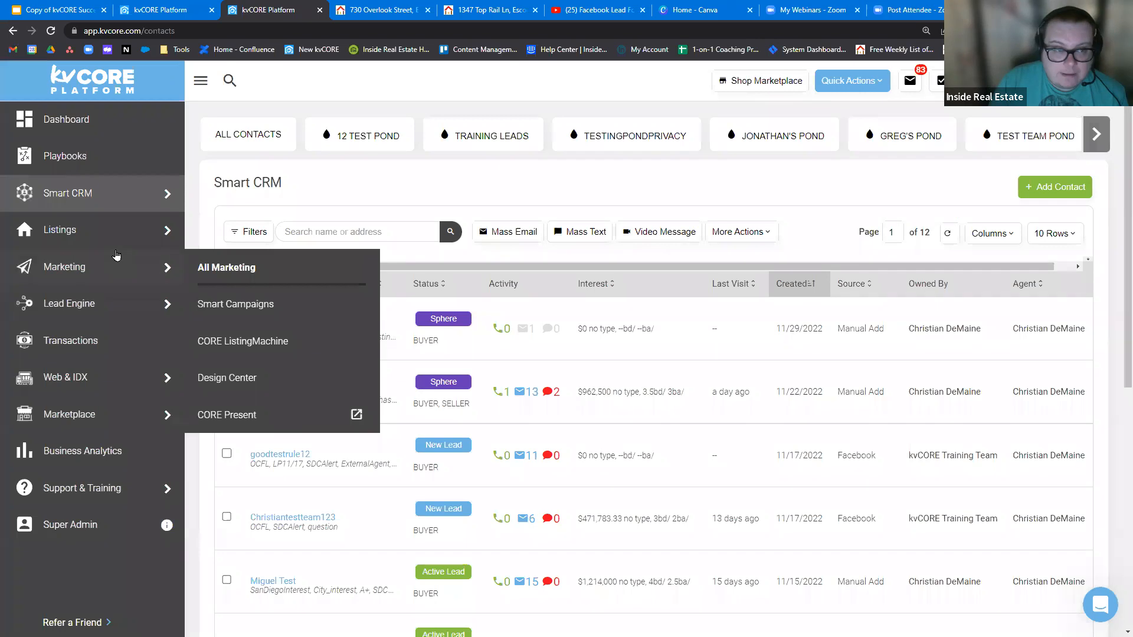
left_click(177, 7)
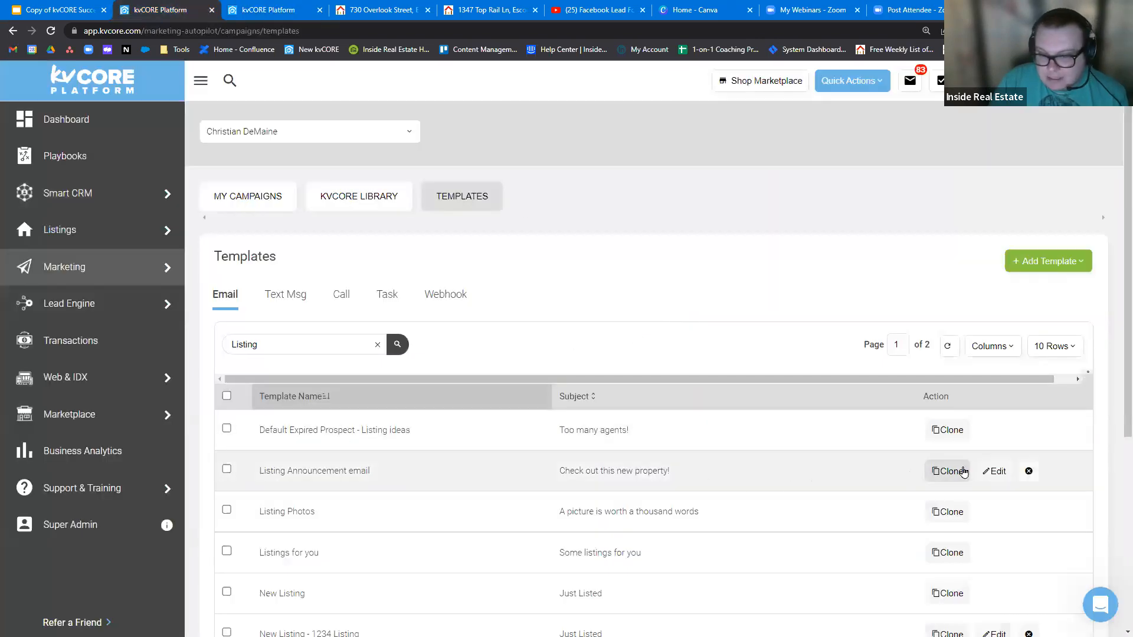
left_click(991, 471)
scroll(708, 336, "down", 5)
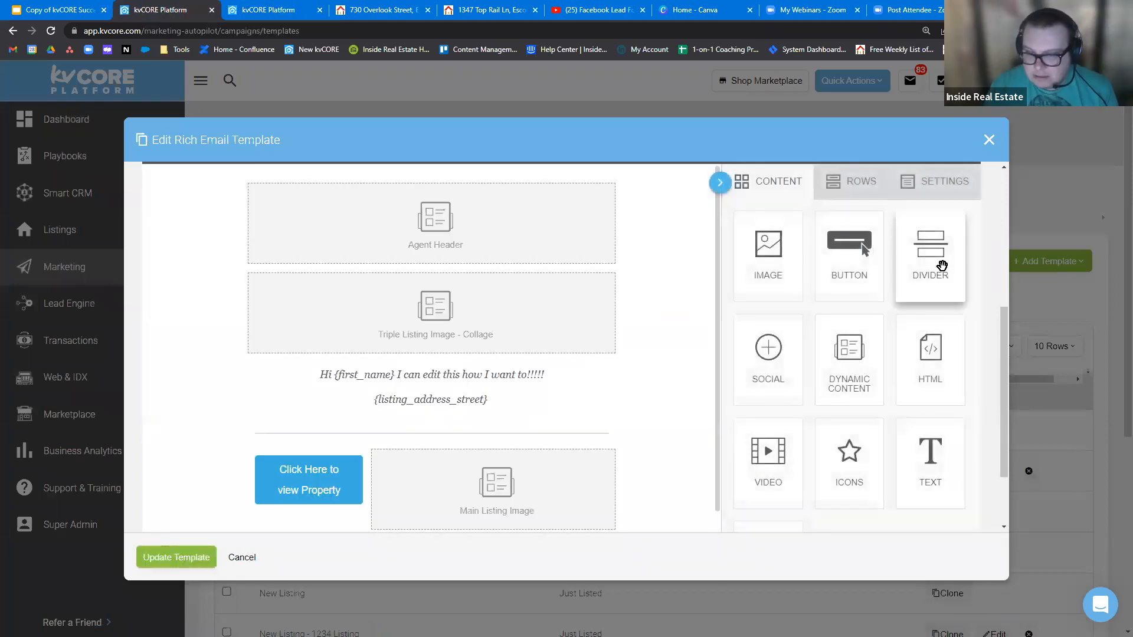
Insert dividers below the agent header, the triple listing image, above the button, and below the text block
left_click_drag(938, 260, 519, 264)
left_click_drag(956, 271, 487, 377)
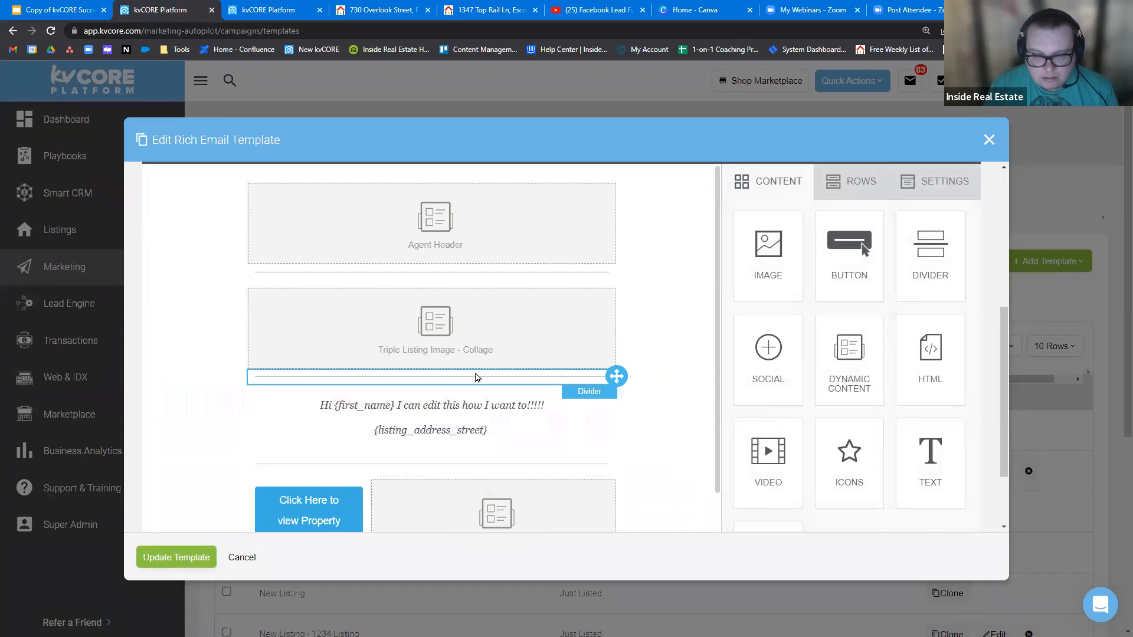
left_click_drag(813, 349, 366, 504)
scroll(390, 503, "down", 3)
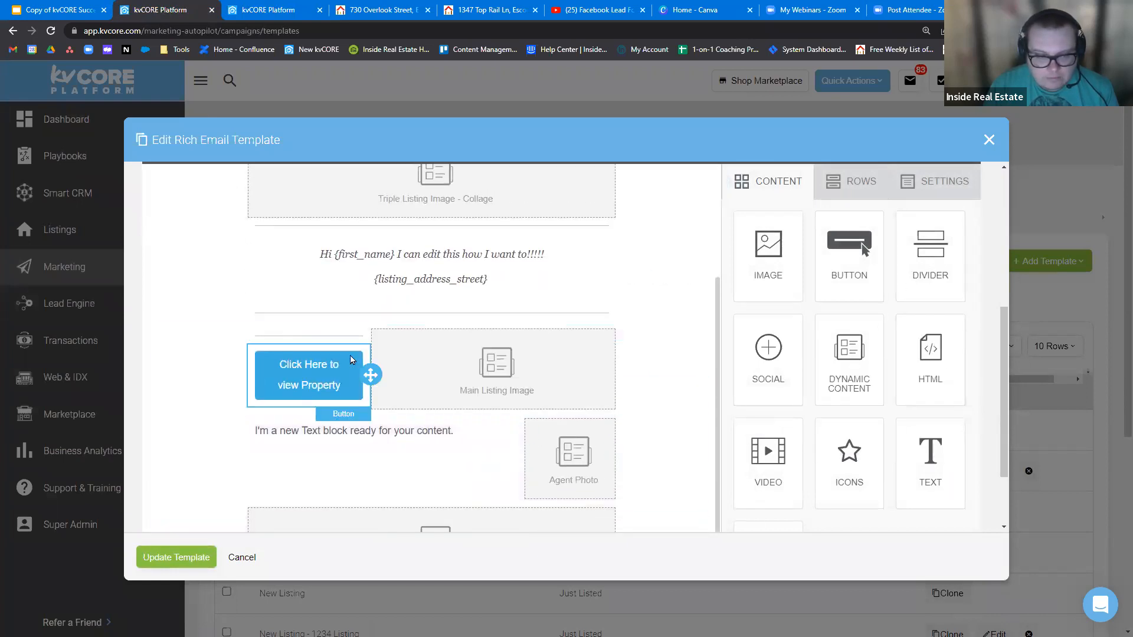
left_click_drag(920, 258, 309, 409)
left_click_drag(930, 254, 571, 512)
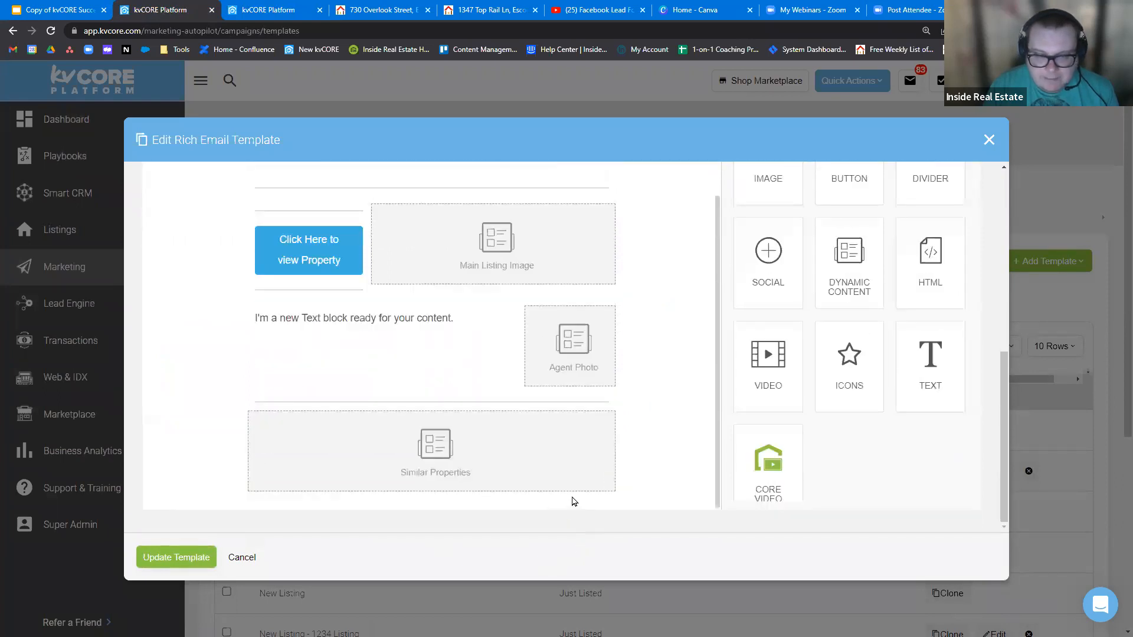
Save the Listing Announcement template with Update Template
scroll(584, 472, "up", 2)
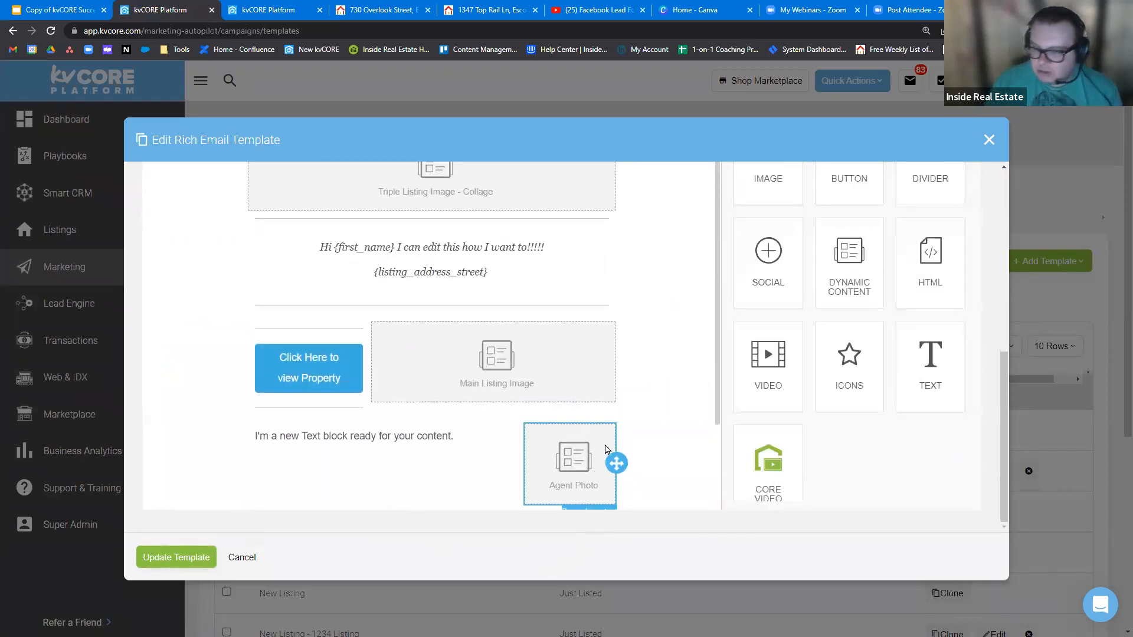
scroll(605, 446, "up", 5)
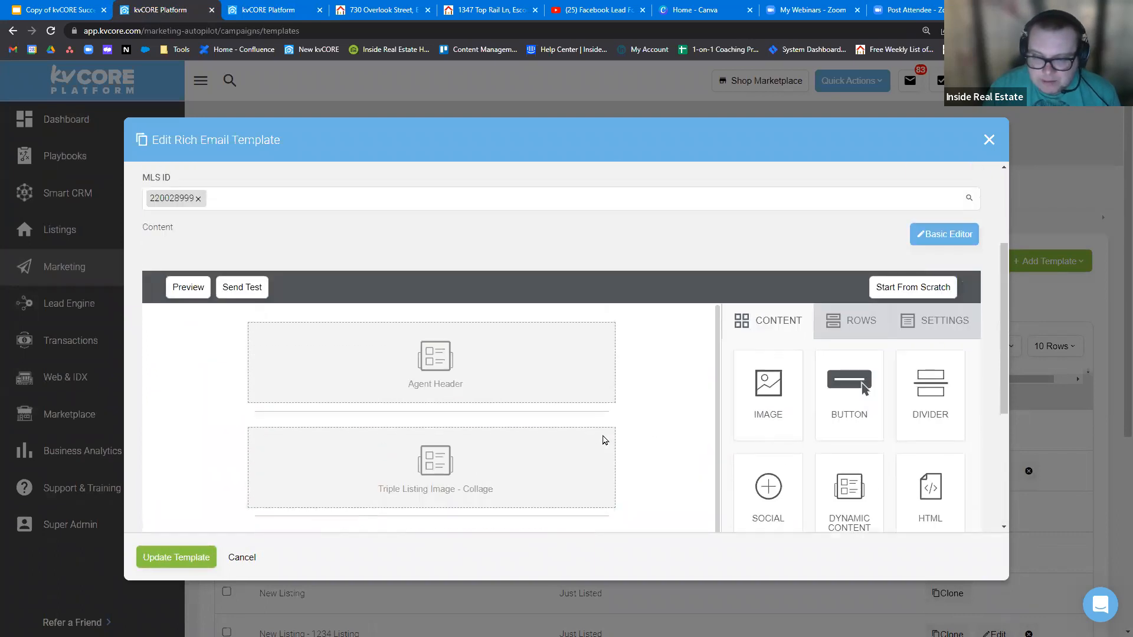
scroll(605, 440, "up", 3)
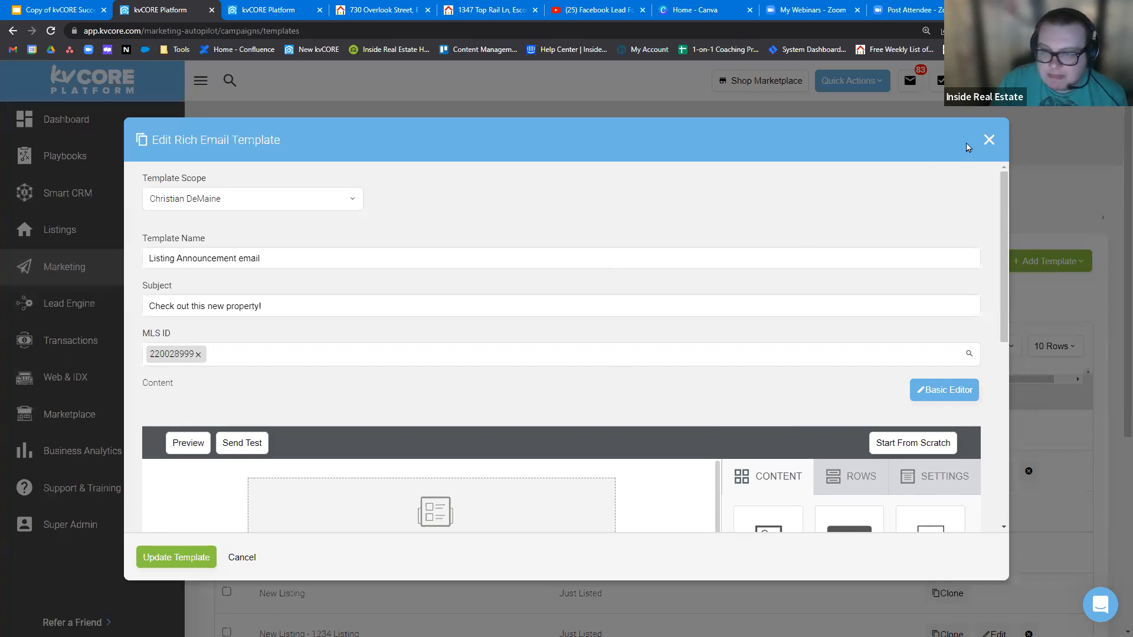
left_click(190, 557)
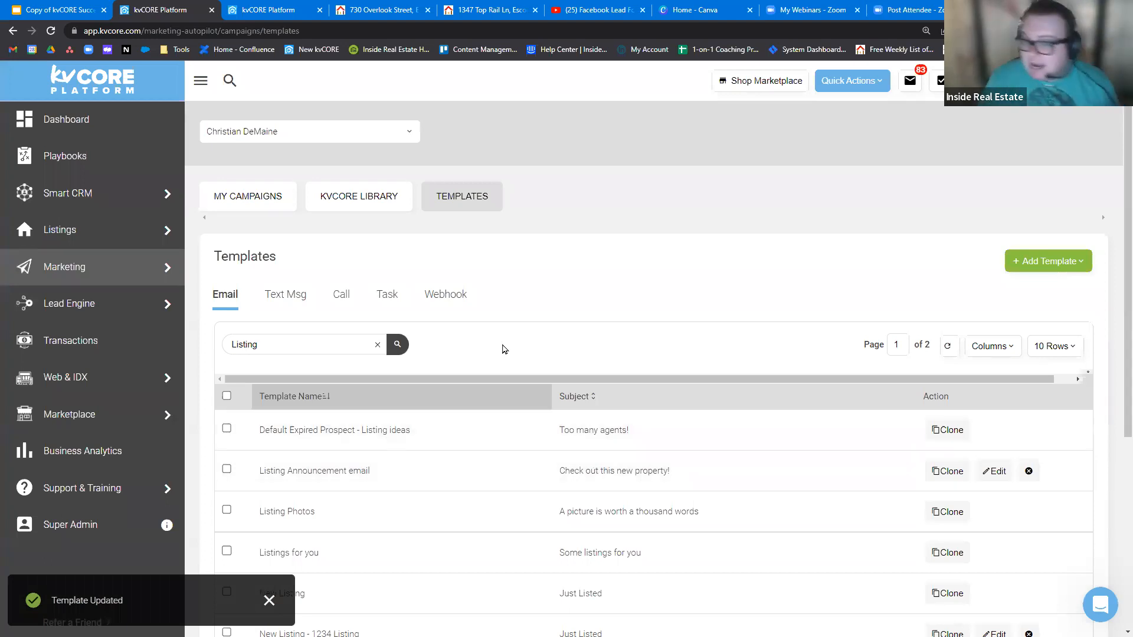
Replace the template search term with Holiday and run the search
double_click(319, 348)
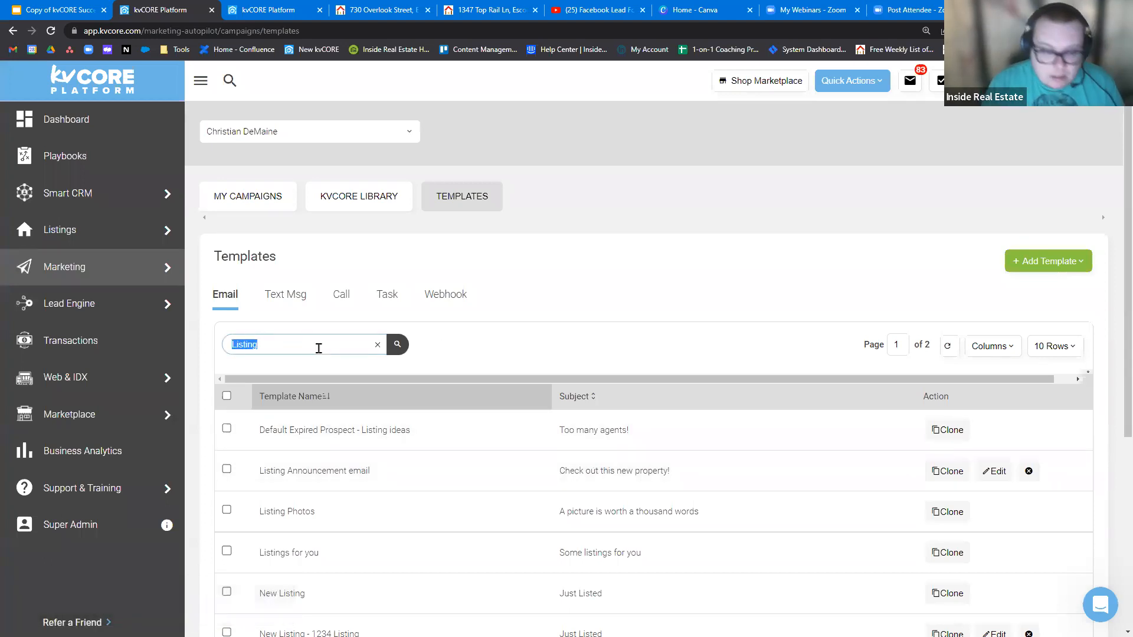
type("Holiday")
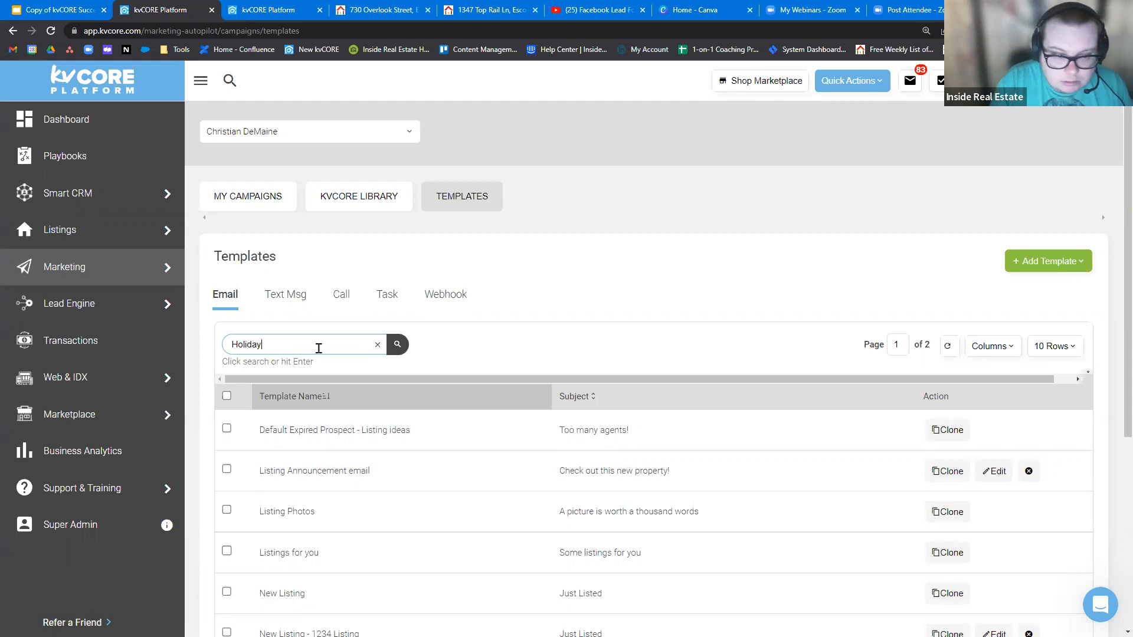
key("Return")
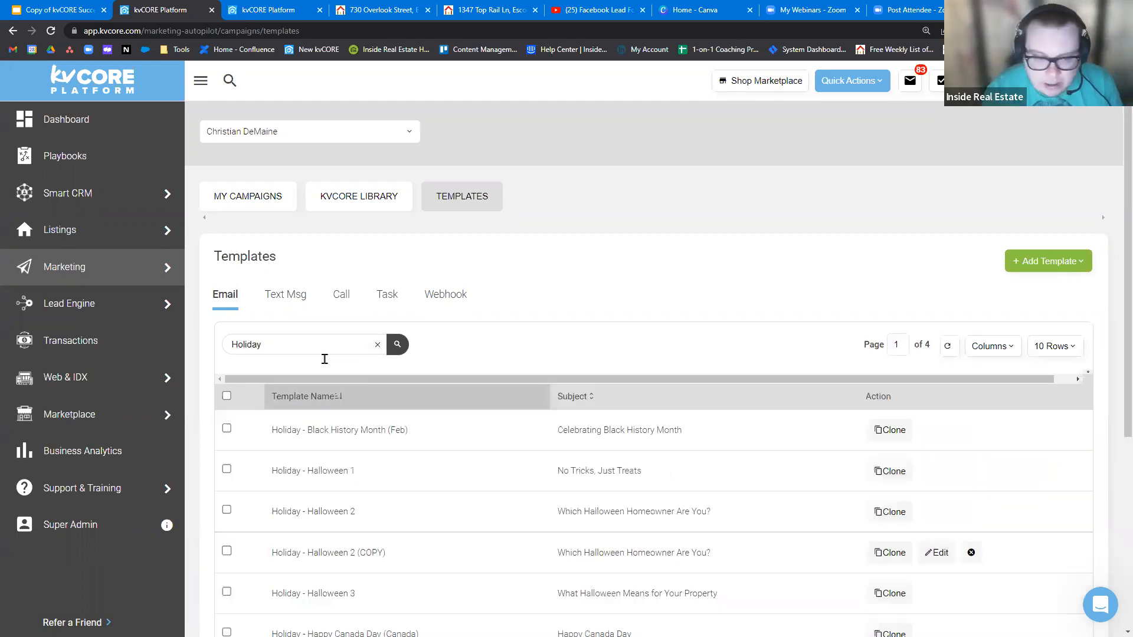
Scroll down and highlight the Happy Holidays 2 and Happy Holidays 1 template rows
scroll(457, 429, "down", 1)
scroll(457, 428, "down", 3)
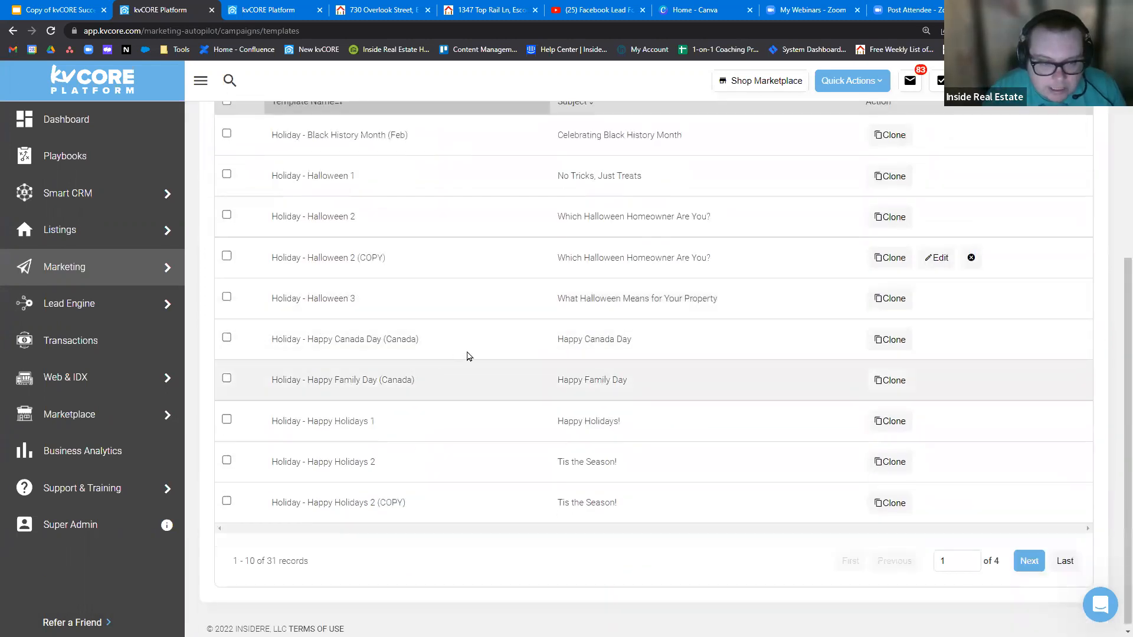
left_click_drag(391, 479, 260, 461)
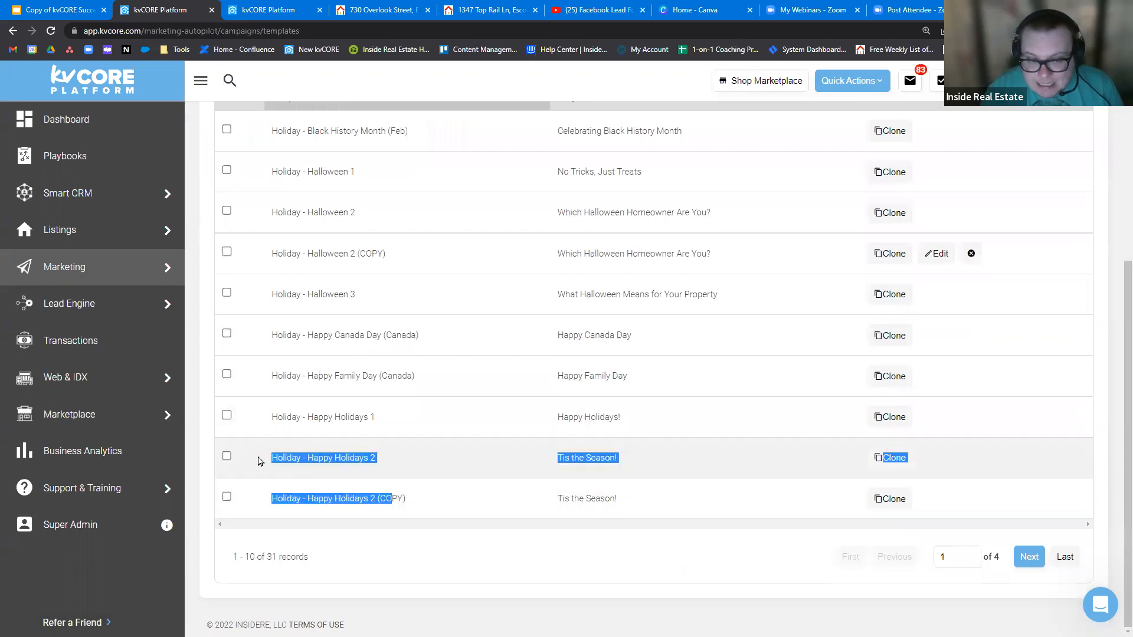
left_click(418, 450)
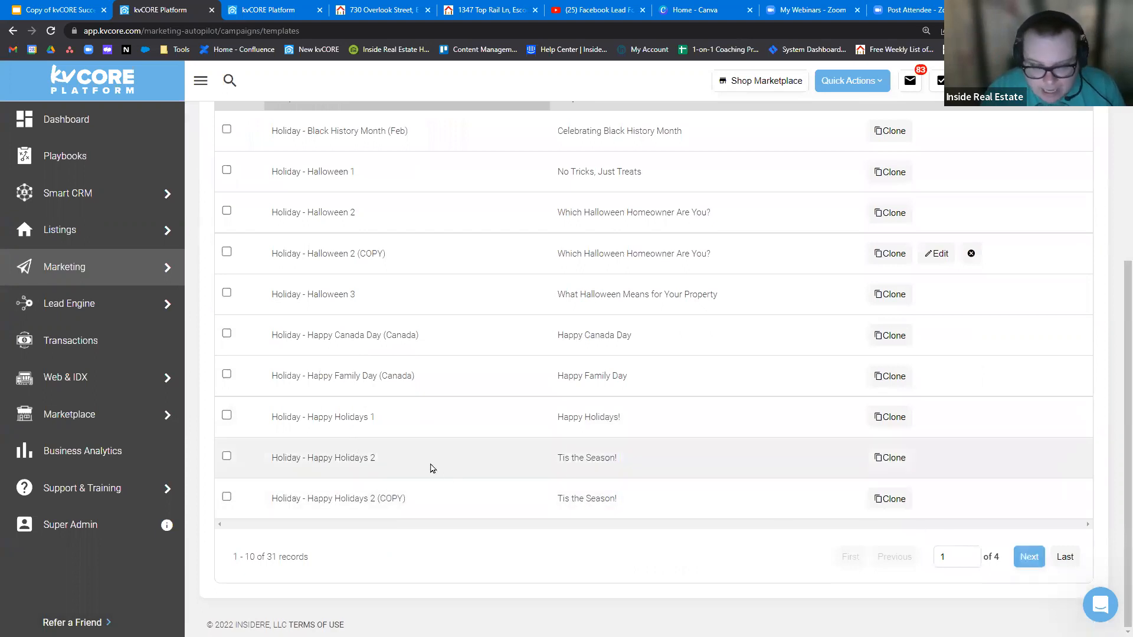
left_click_drag(432, 468, 266, 458)
double_click(340, 459)
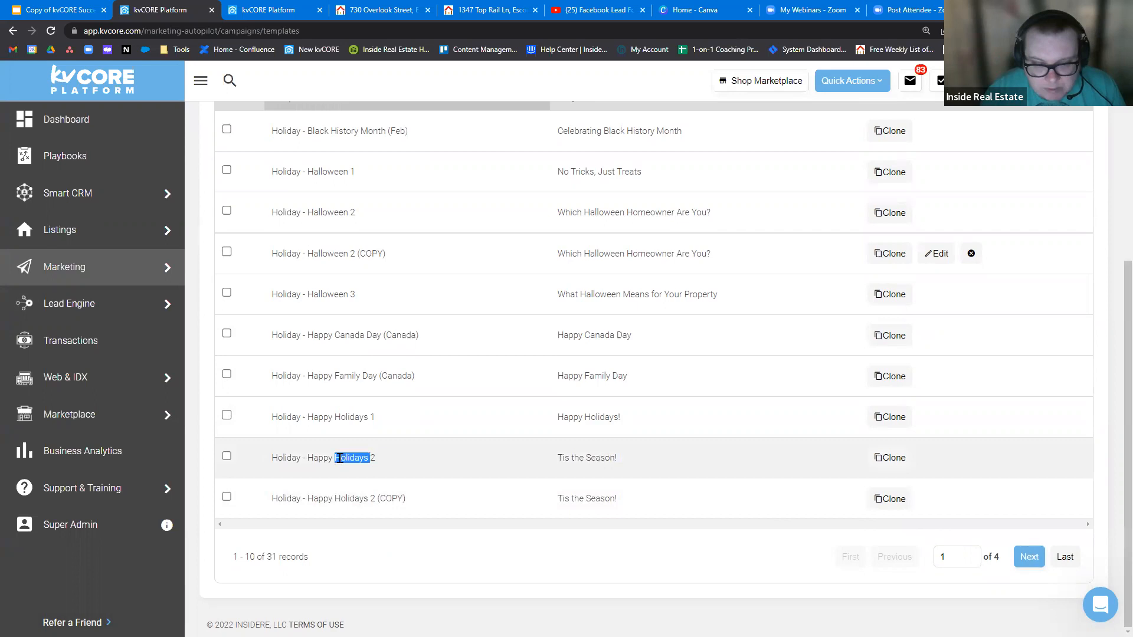
double_click(343, 420)
left_click_drag(727, 420, 263, 417)
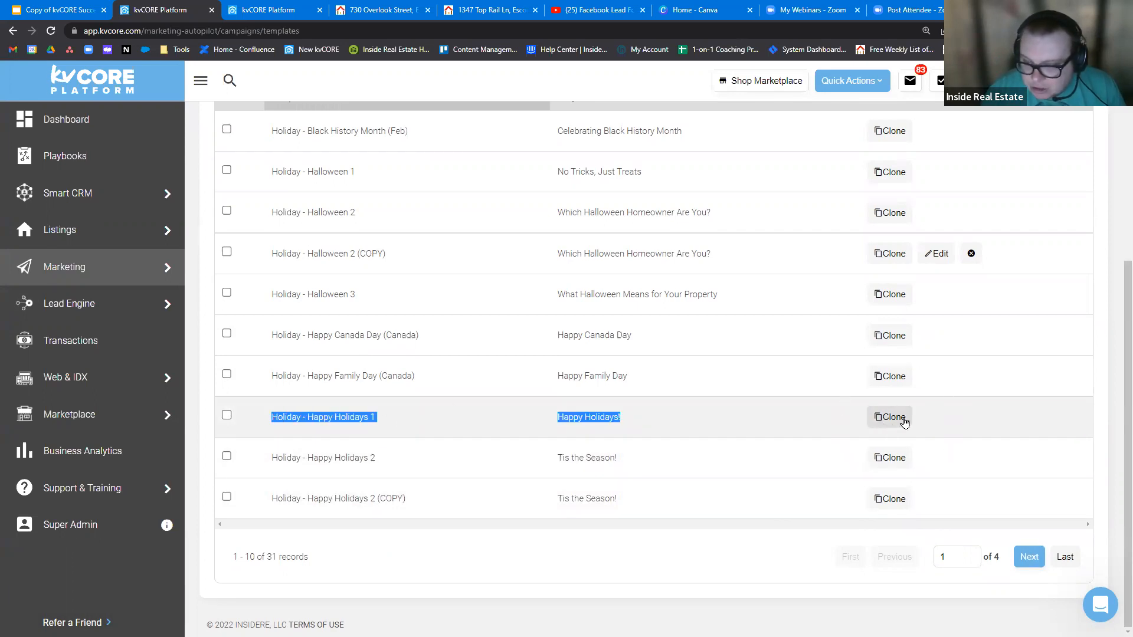
Clone the Happy Holidays 1 template and add an image block between the photo and heading
left_click(878, 420)
scroll(584, 279, "down", 5)
scroll(705, 406, "up", 3)
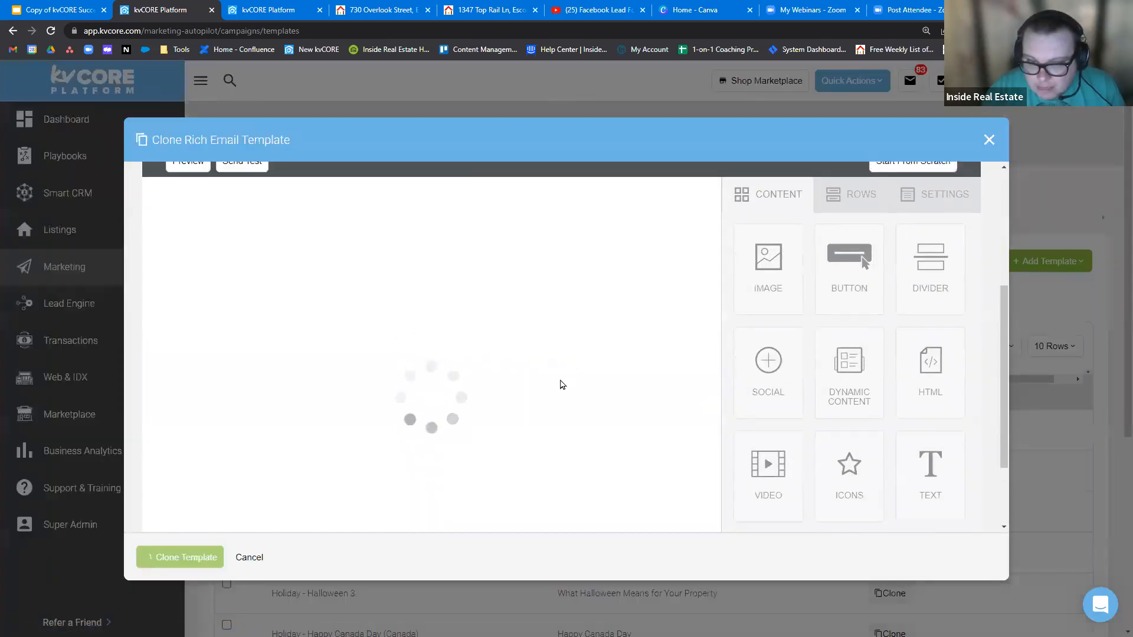
scroll(477, 322, "down", 1)
scroll(475, 324, "down", 3)
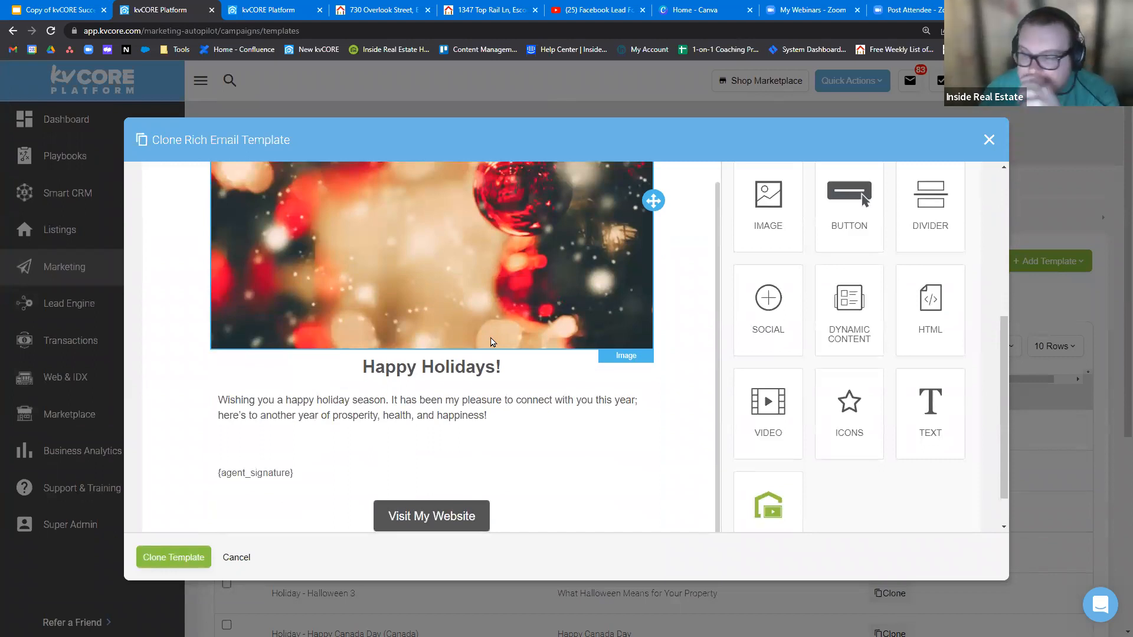
scroll(784, 253, "down", 1)
left_click_drag(782, 239, 469, 349)
left_click_drag(844, 222, 465, 487)
Place a 1:2 row layout into the cloned email
scroll(813, 263, "up", 1)
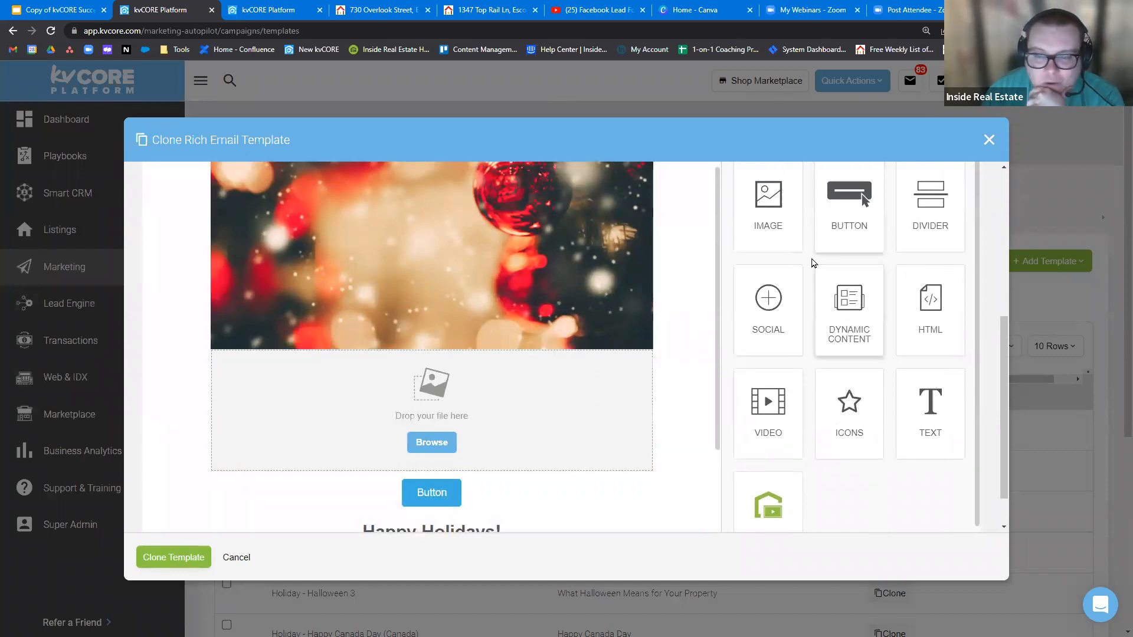
scroll(812, 262, "up", 4)
scroll(811, 389, "down", 3)
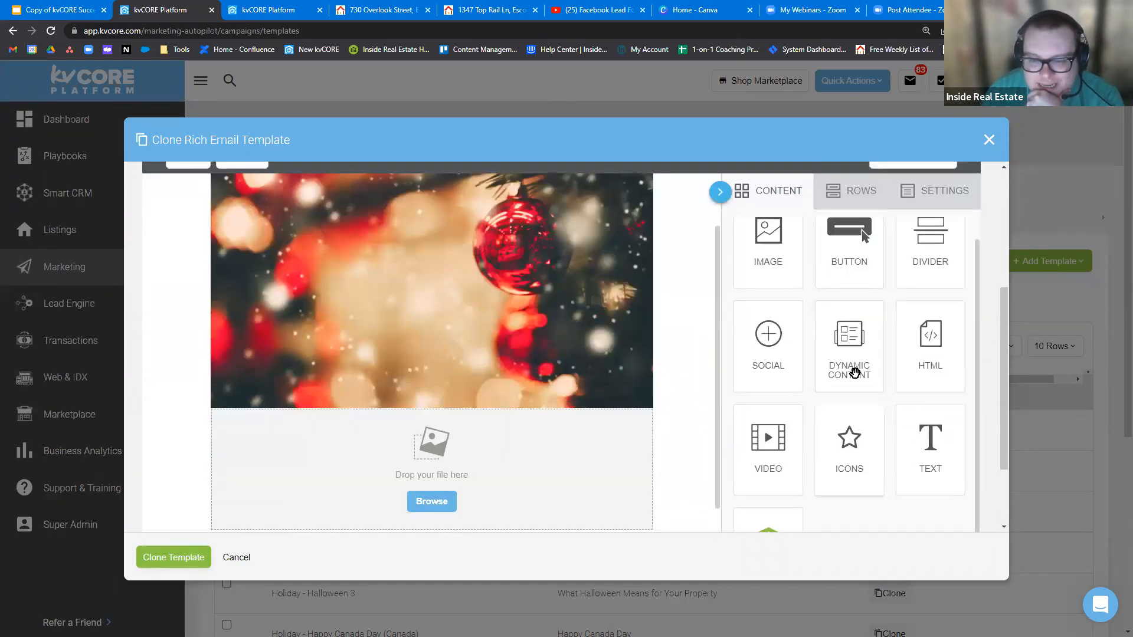
scroll(846, 348, "down", 3)
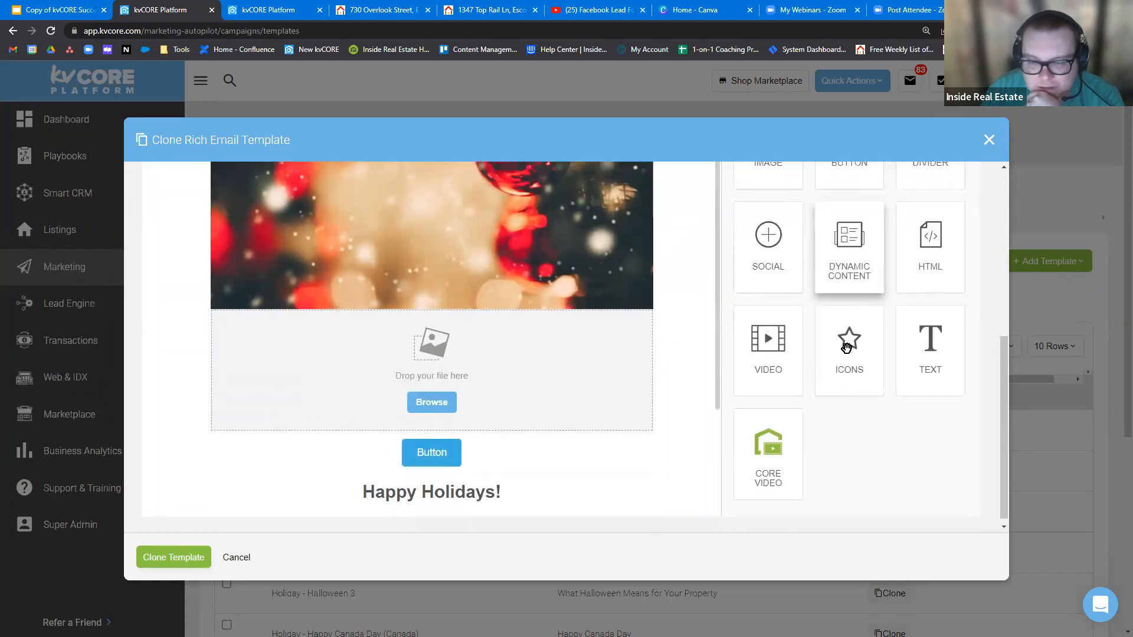
scroll(846, 348, "up", 5)
left_click(853, 261)
left_click_drag(852, 369, 479, 483)
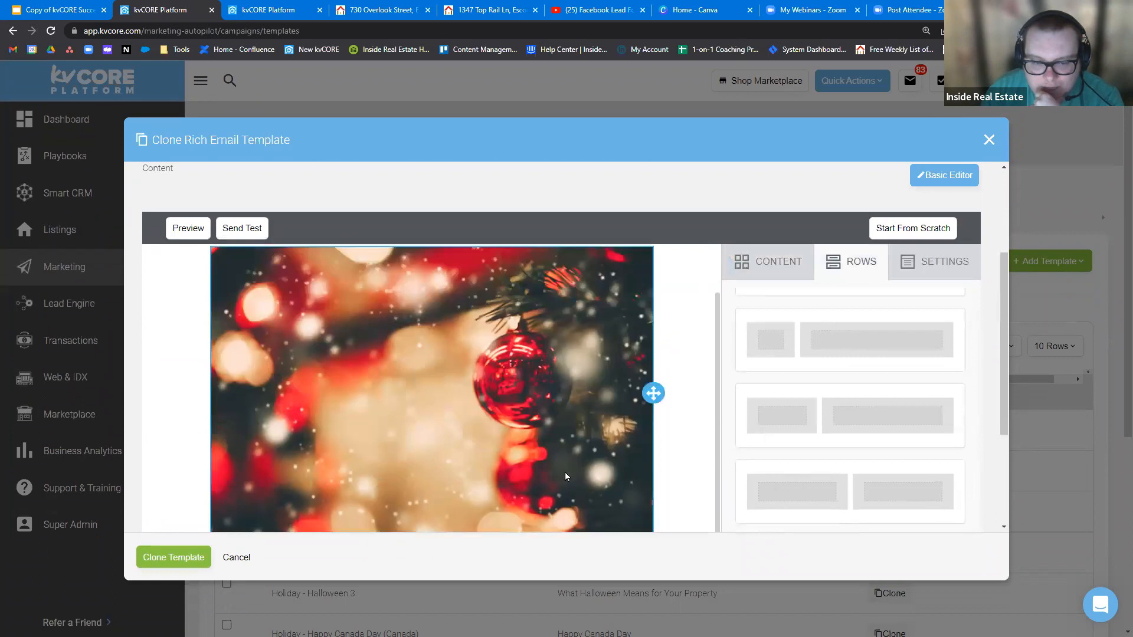
Add a Dynamic Content block, Schedule a Showing Button, beneath the Christmas image
scroll(490, 472, "down", 4)
left_click(767, 261)
left_click_drag(866, 404, 409, 372)
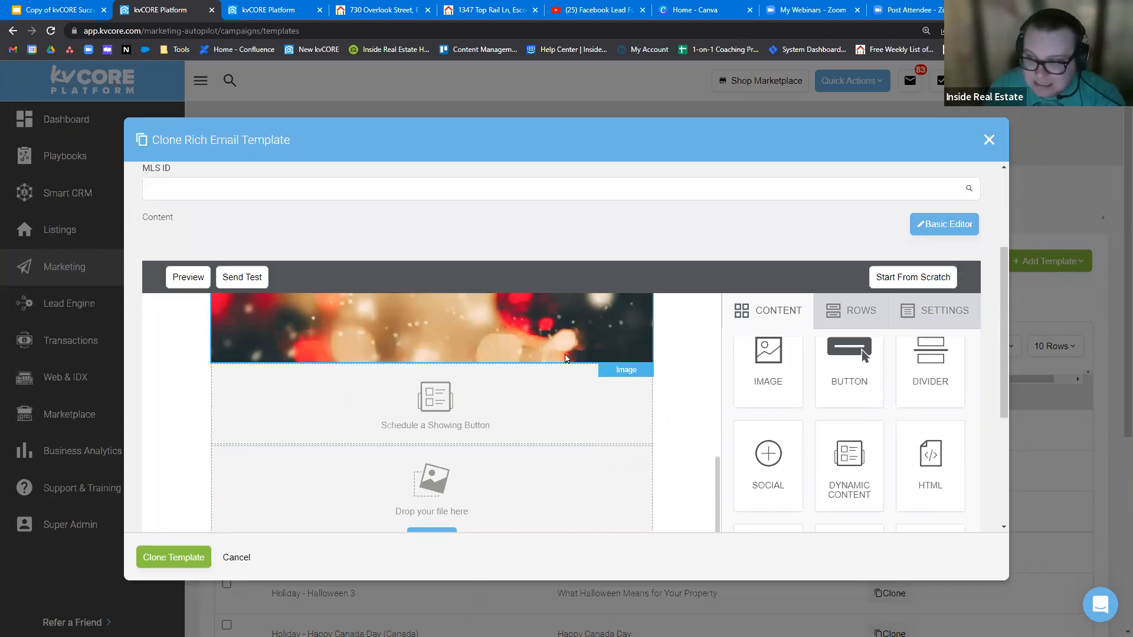
scroll(487, 400, "down", 2)
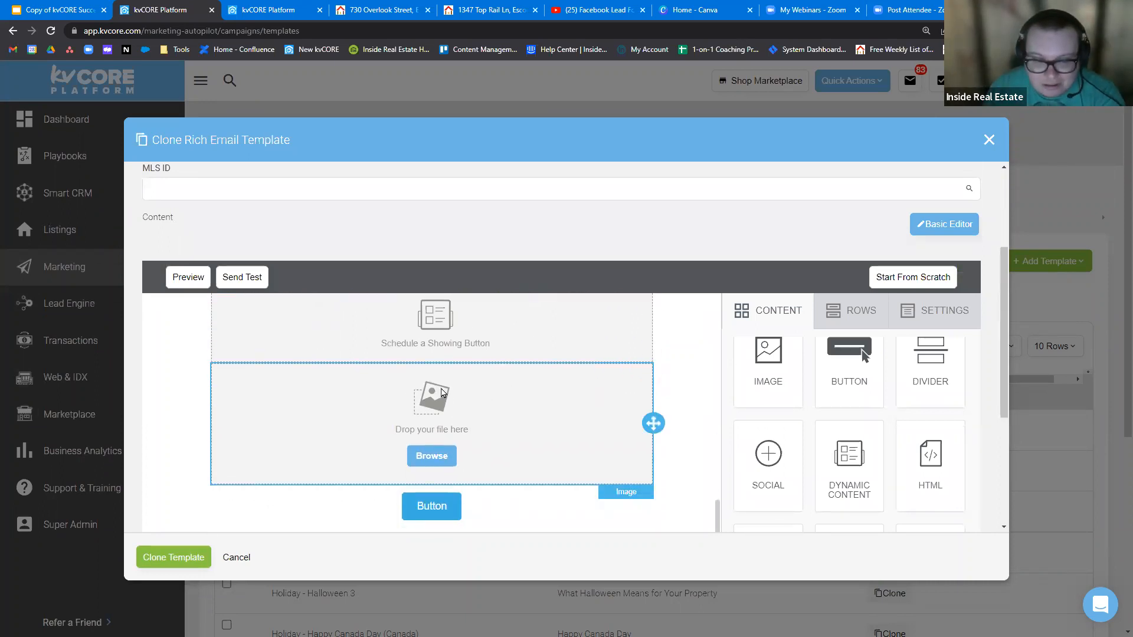
Select the Schedule a Showing block and scroll through its dynamic content options list
left_click(495, 329)
scroll(859, 435, "down", 2)
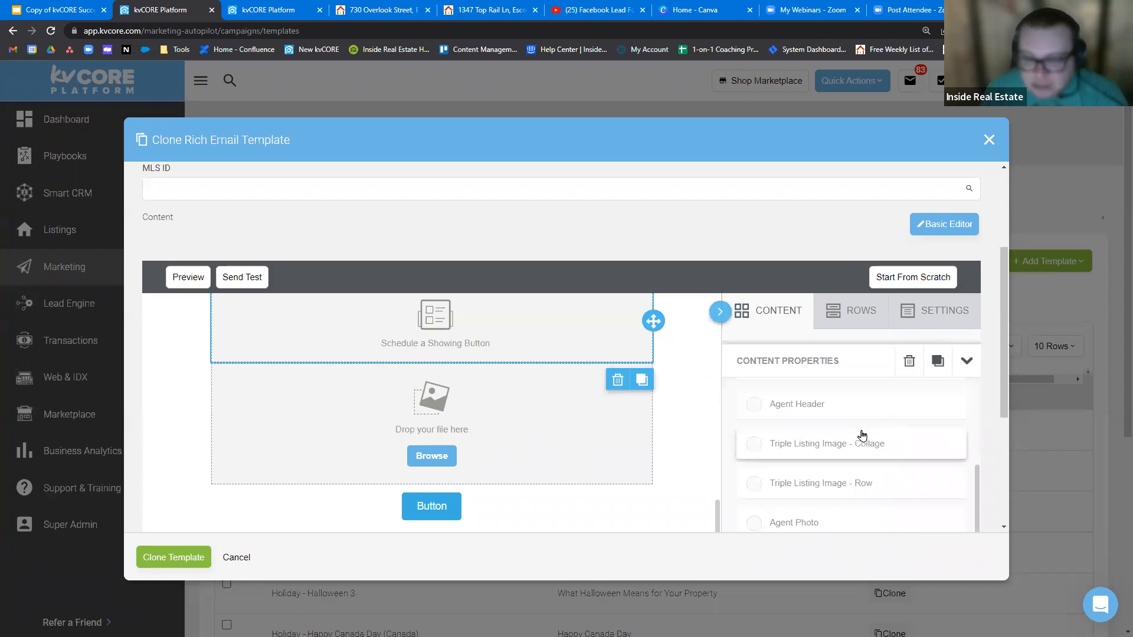
scroll(984, 382, "down", 1)
scroll(941, 397, "down", 3)
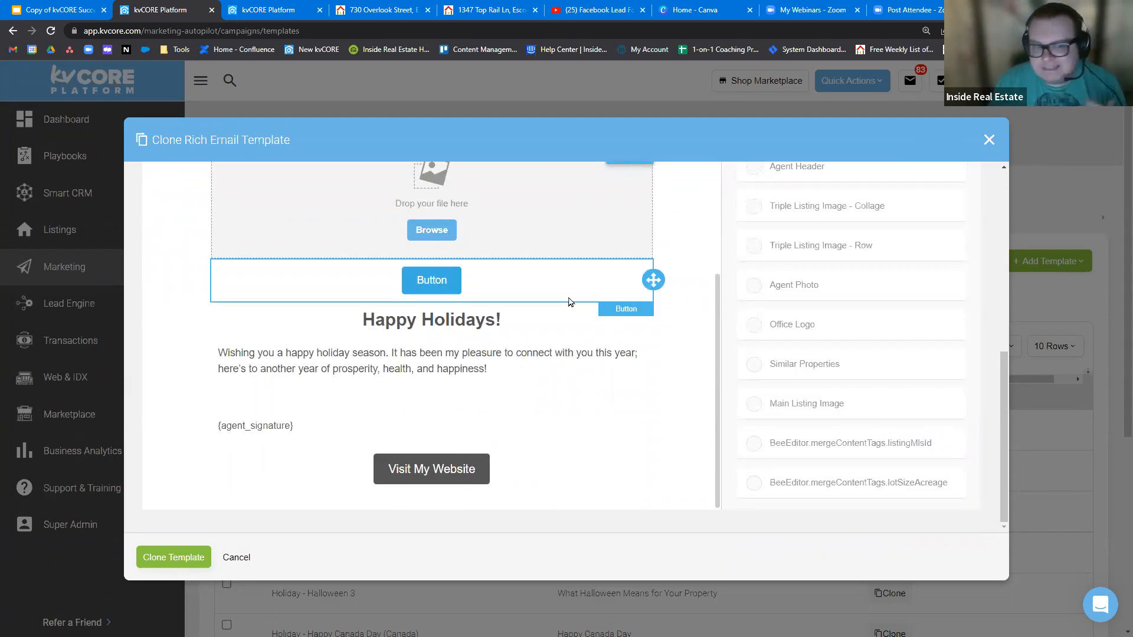
scroll(566, 354, "up", 6)
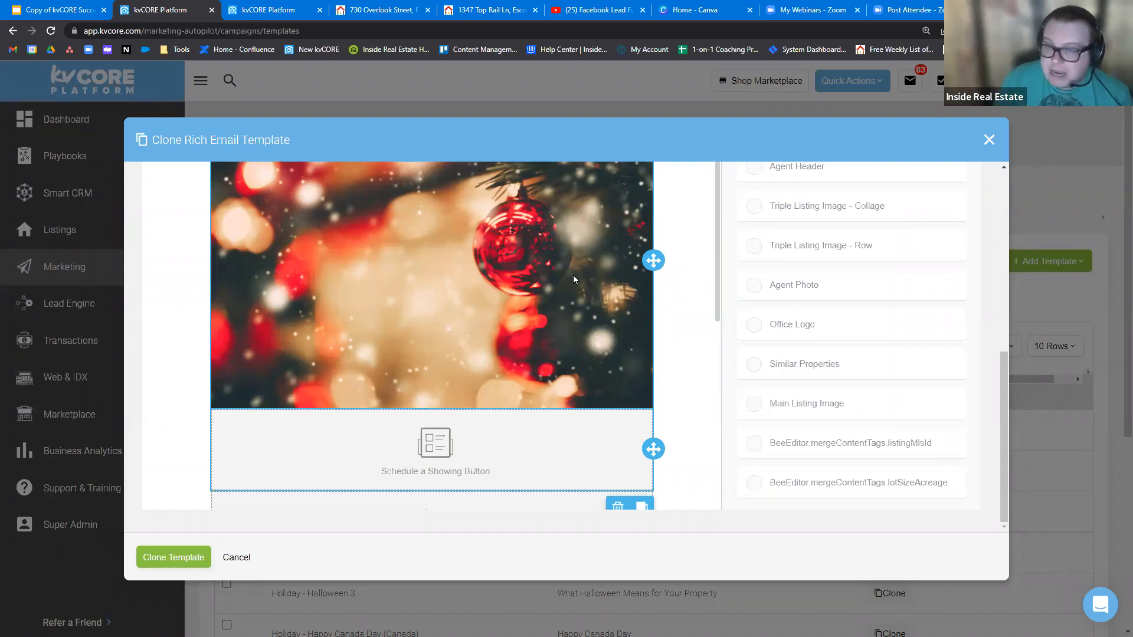
In Canva Projects, open the 'Use kvCORE to retarget leads' YouTube thumbnail design
left_click(688, 10)
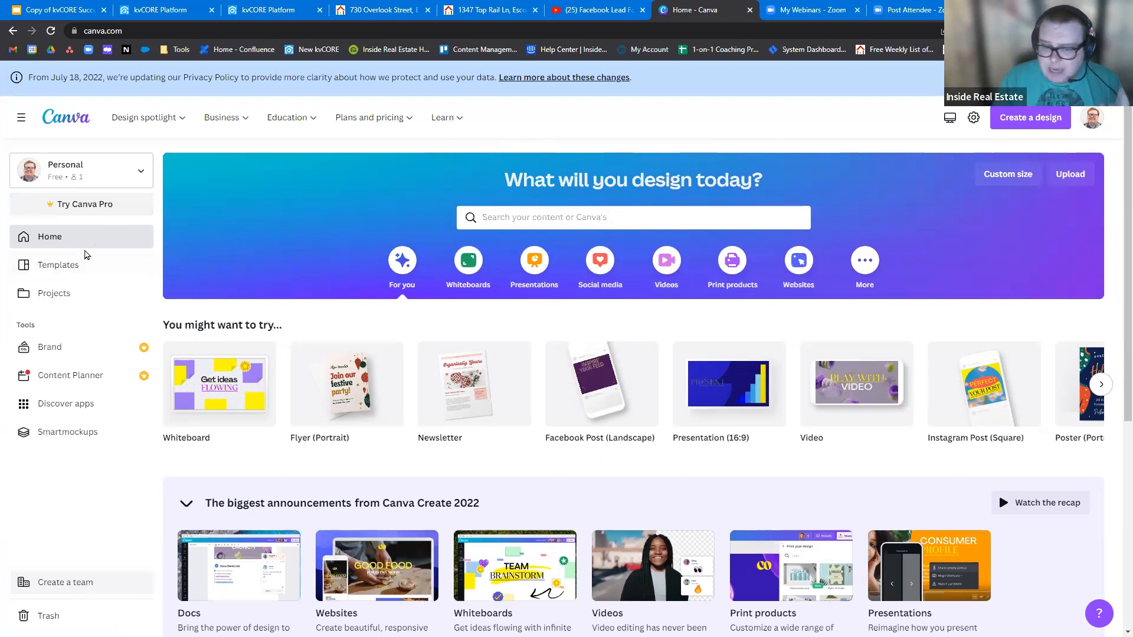
mouse_move(769, 408)
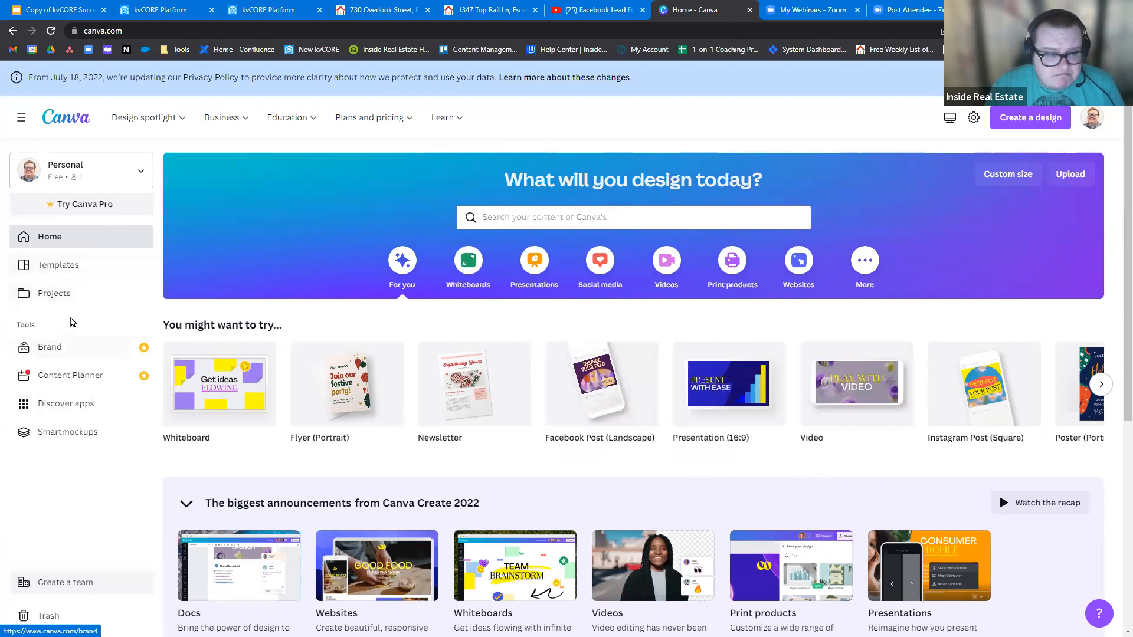
left_click(67, 298)
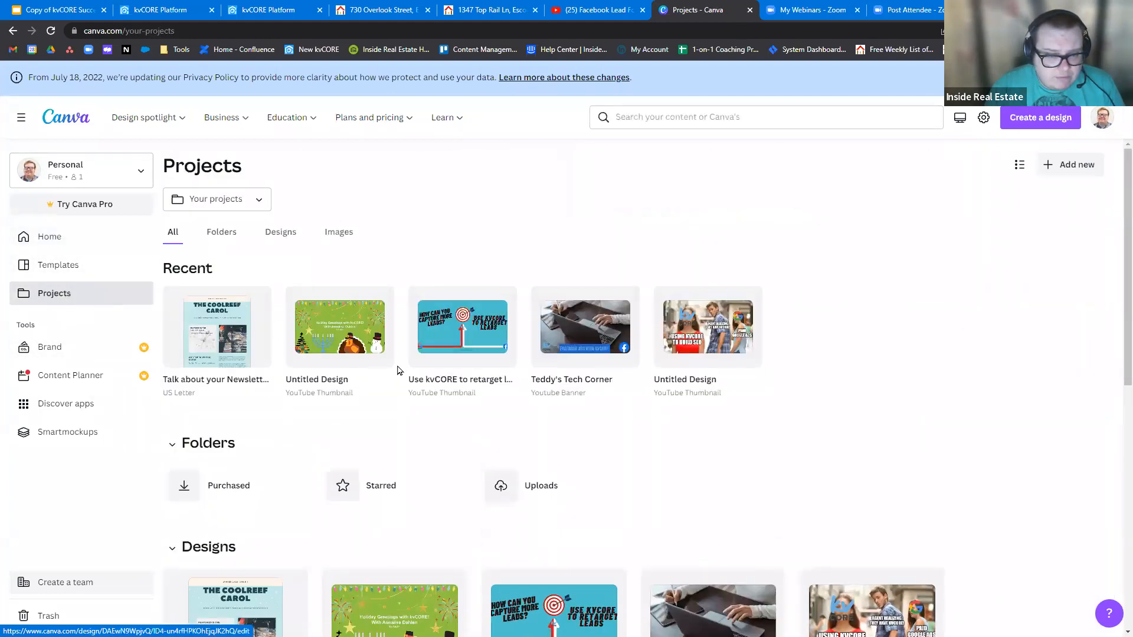
left_click(462, 345)
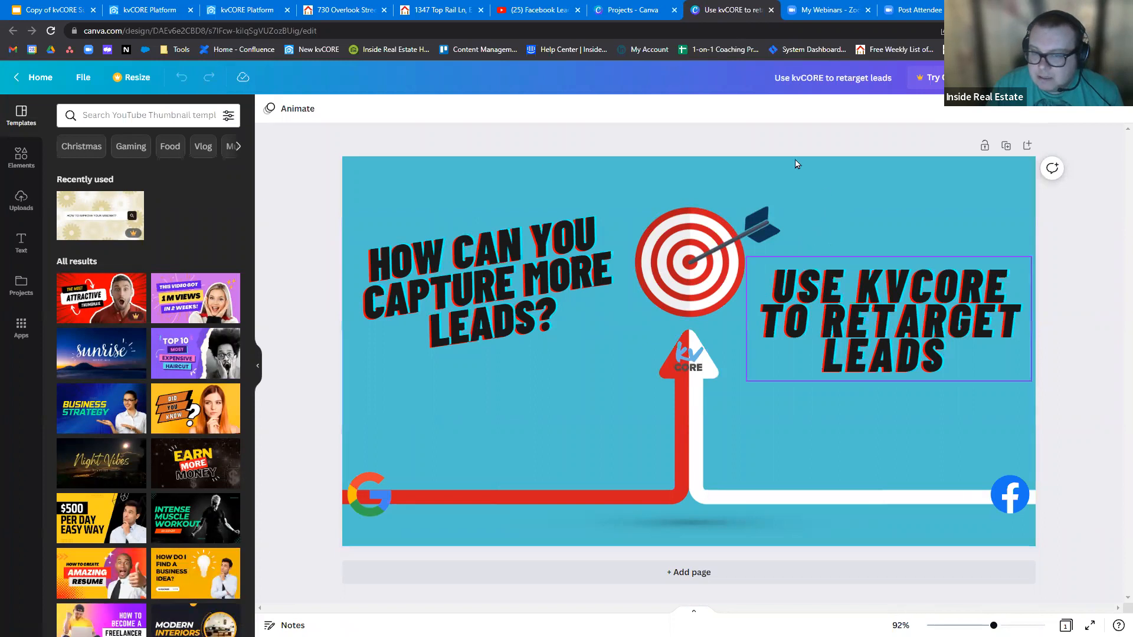
Review the background image's options, then present the thumbnail full screen
right_click(789, 195)
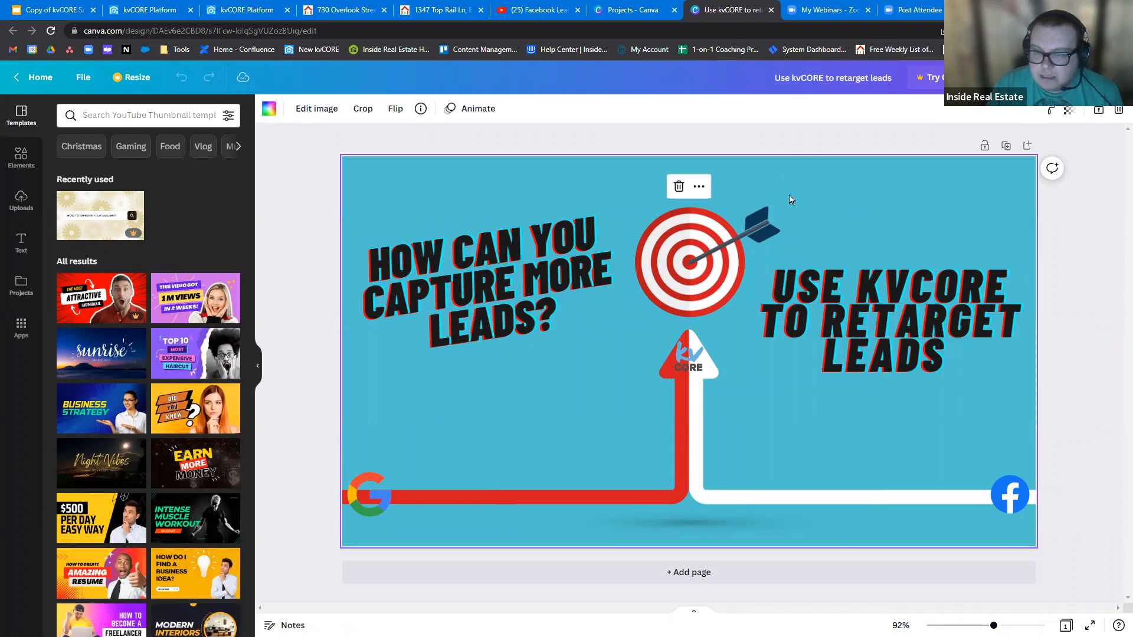
left_click(1072, 305)
left_click(953, 226)
left_click(698, 187)
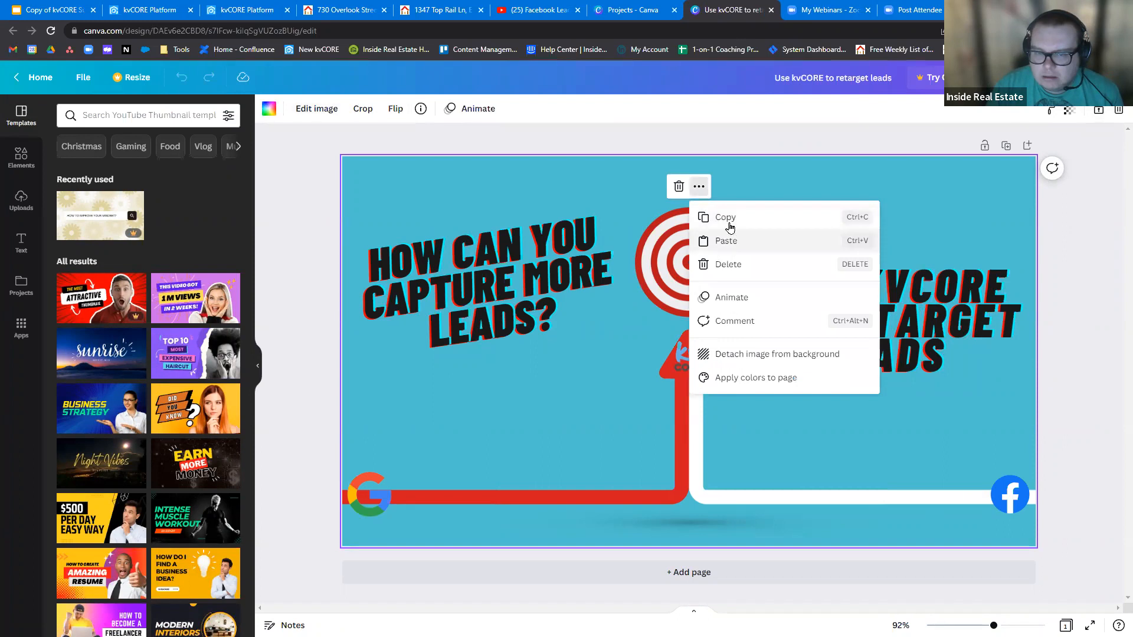
left_click(1075, 291)
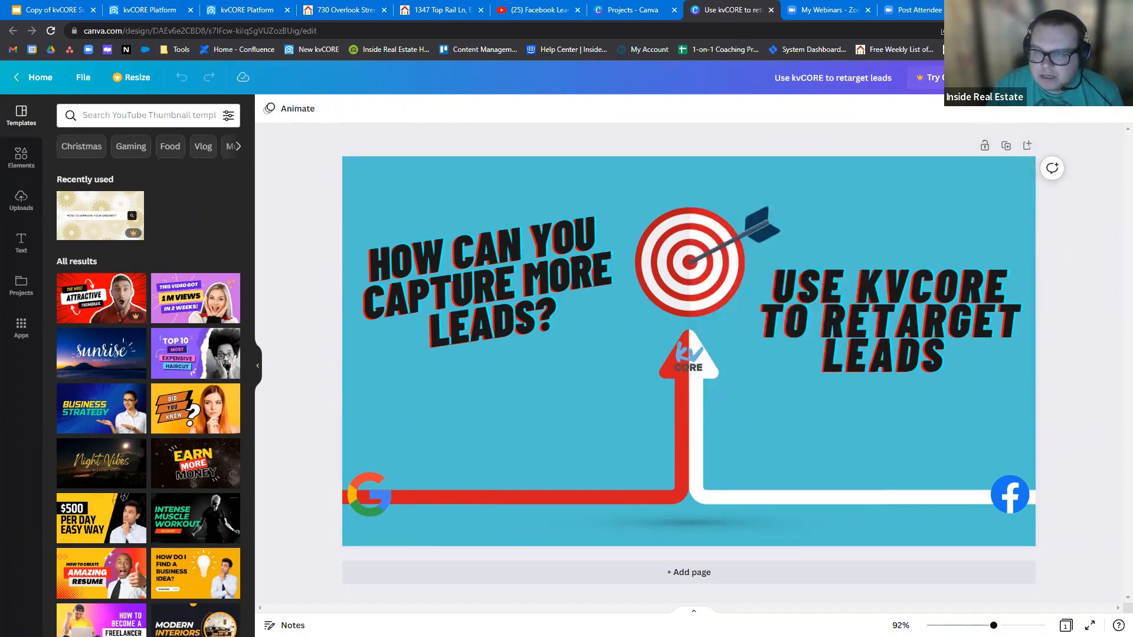
scroll(122, 385, "down", 7)
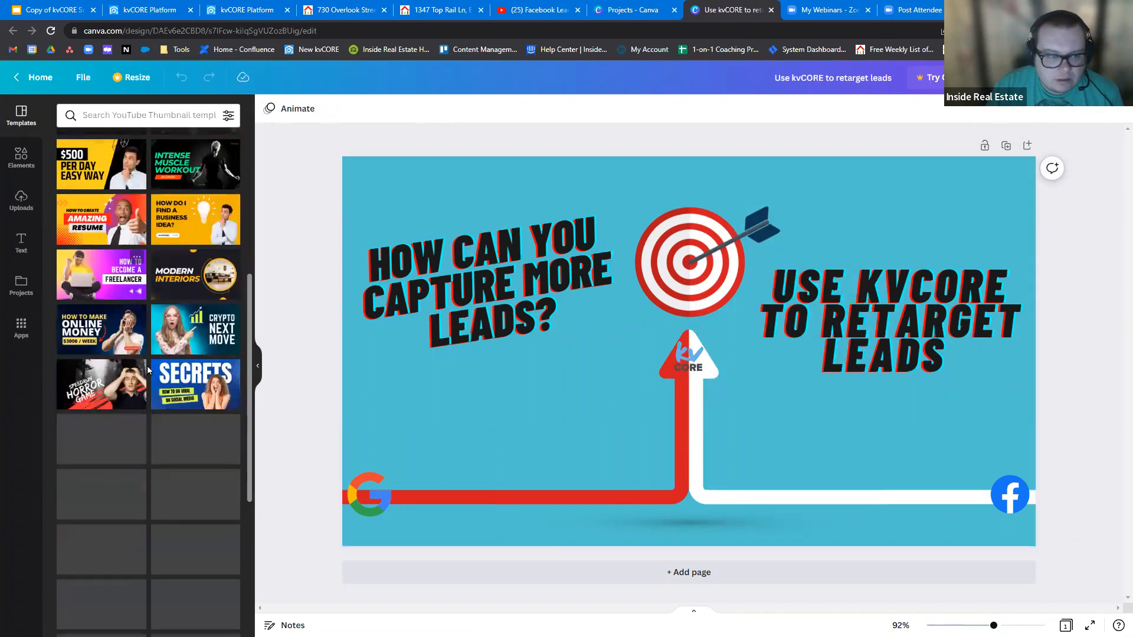
scroll(122, 385, "up", 7)
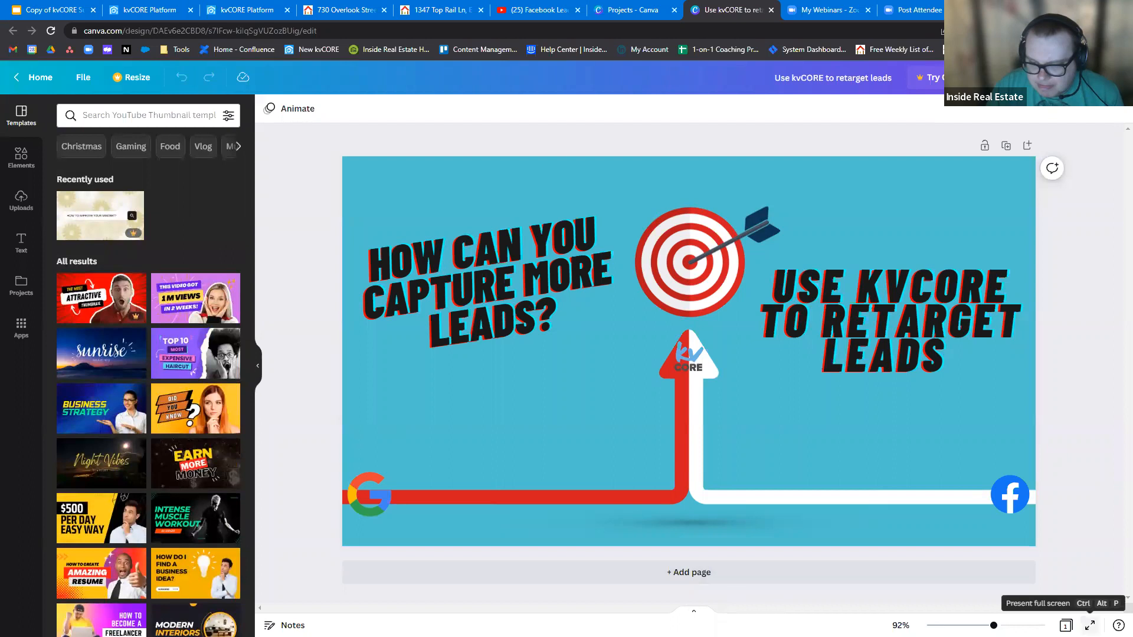
right_click(804, 431)
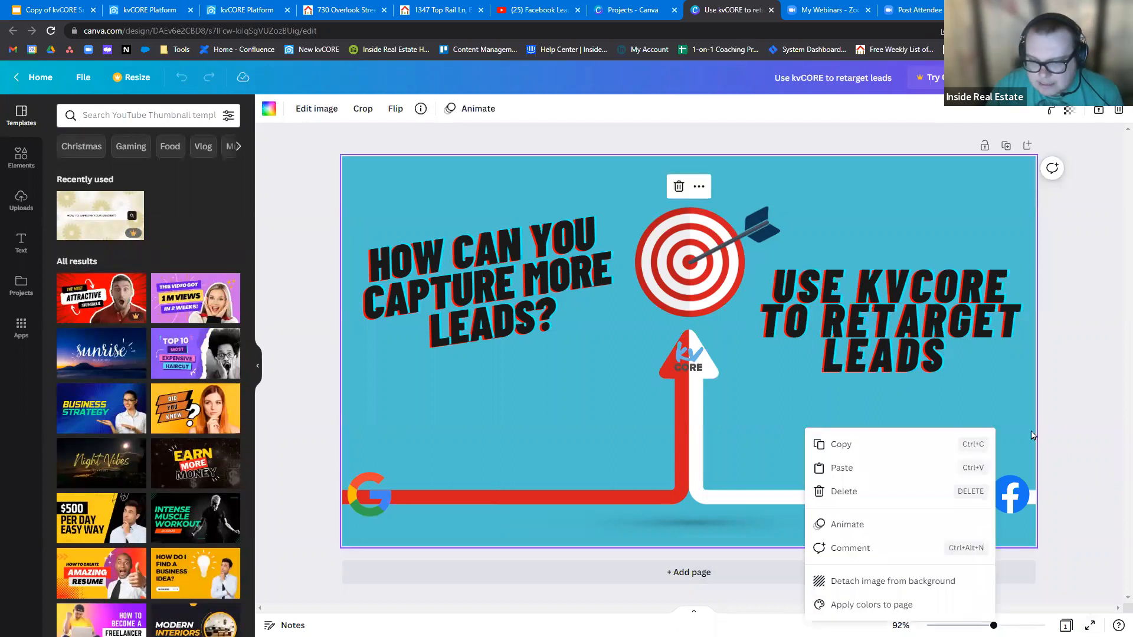
left_click(1055, 418)
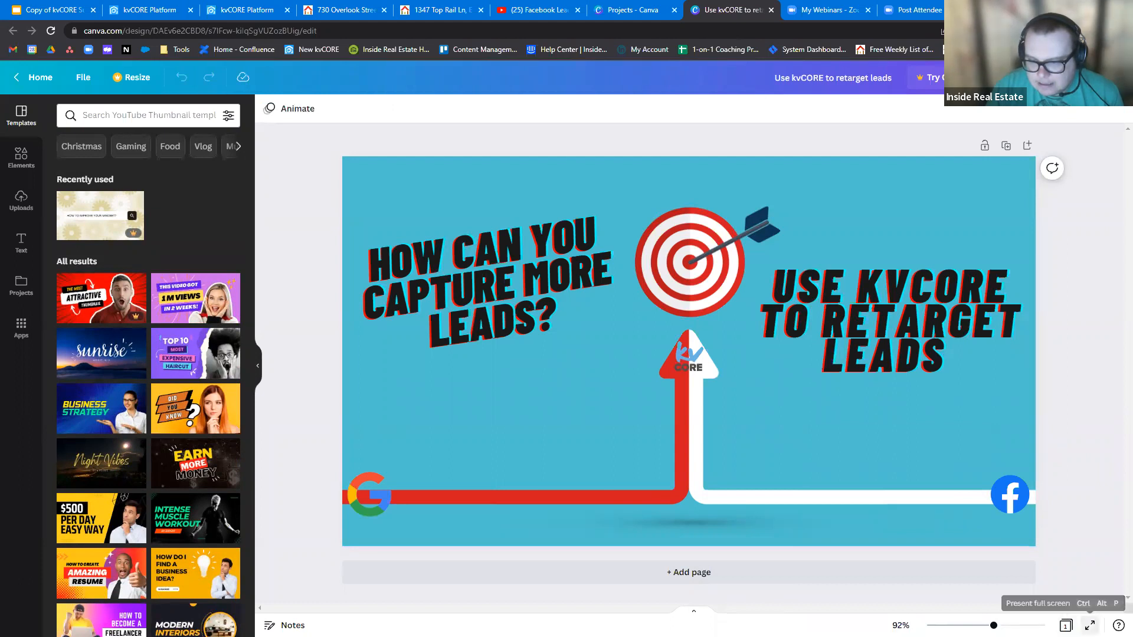
left_click(1089, 626)
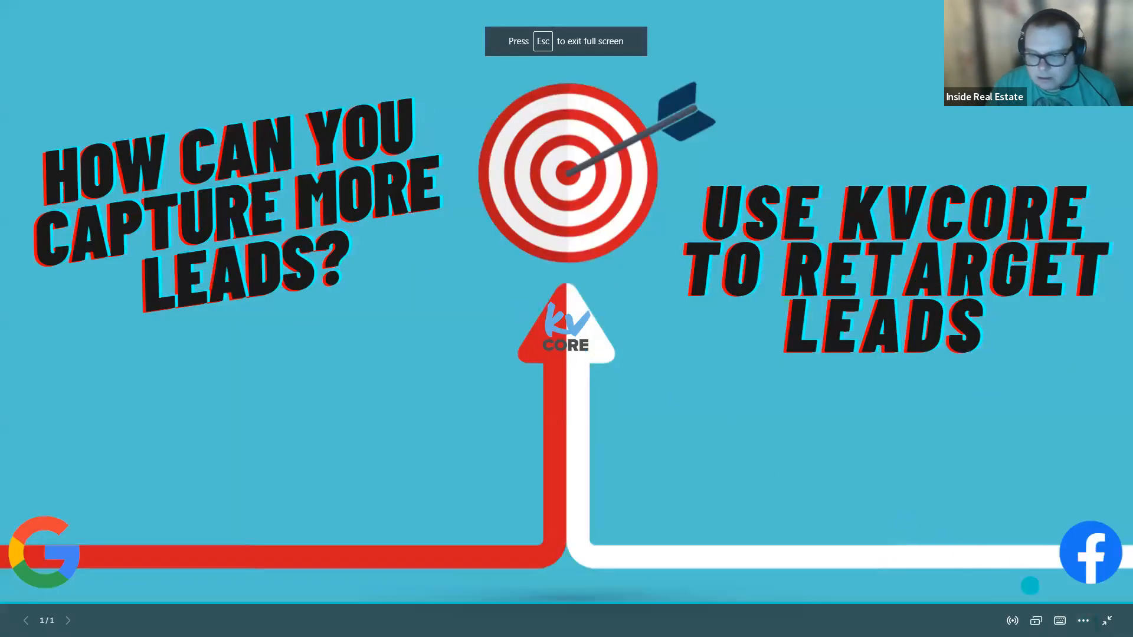
Exit full screen, lock the thumbnail page, and show the design's sharing options
left_click(1106, 620)
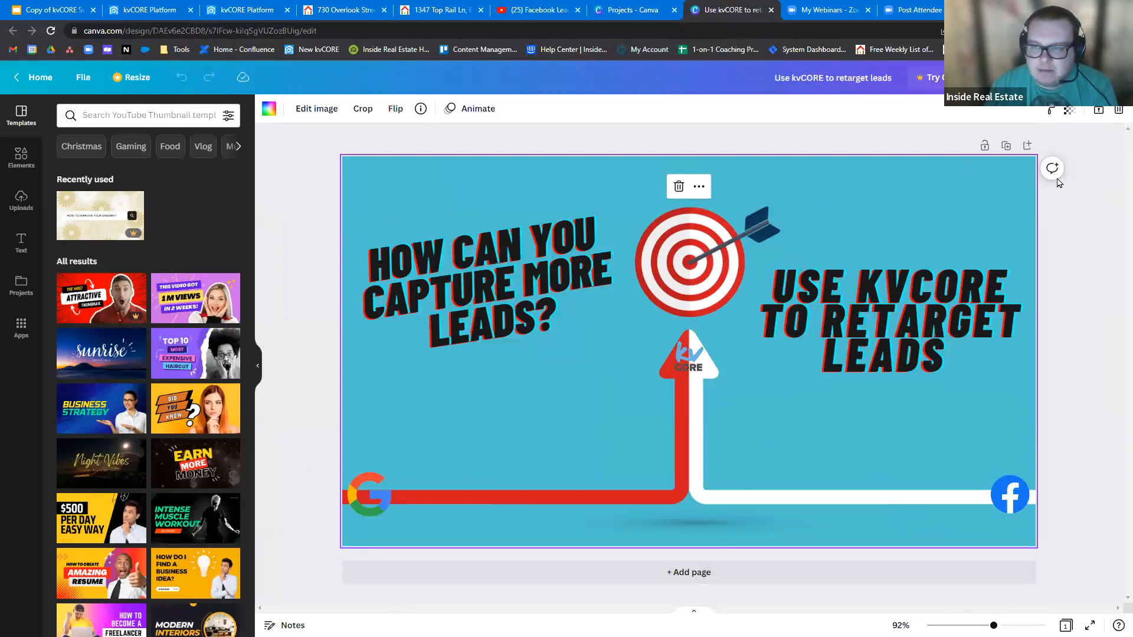
left_click(983, 147)
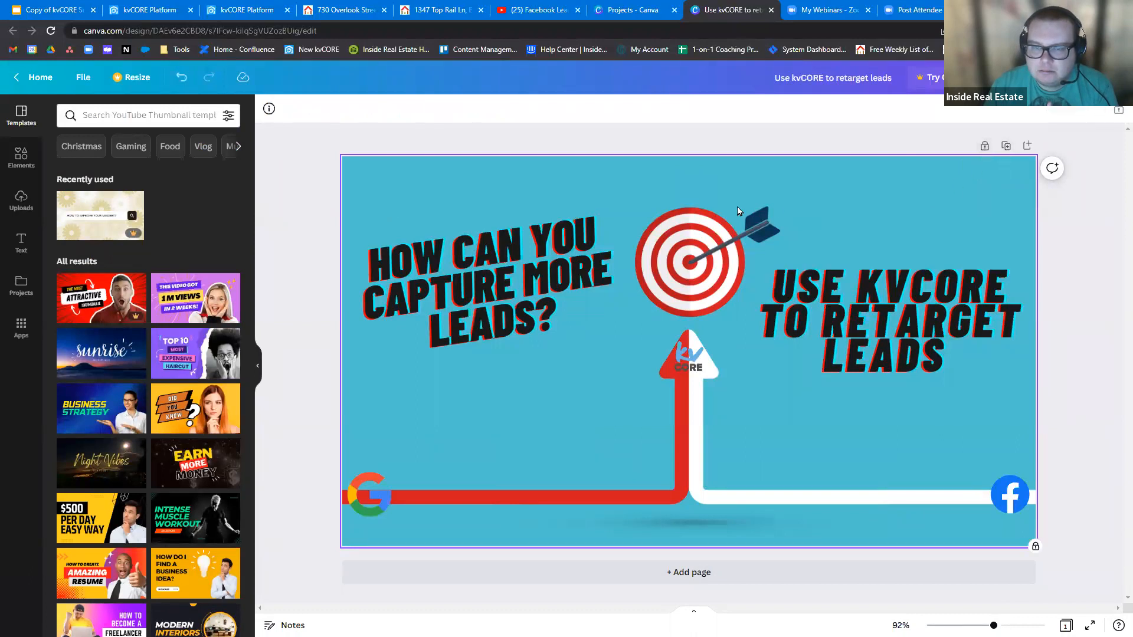
left_click(1097, 77)
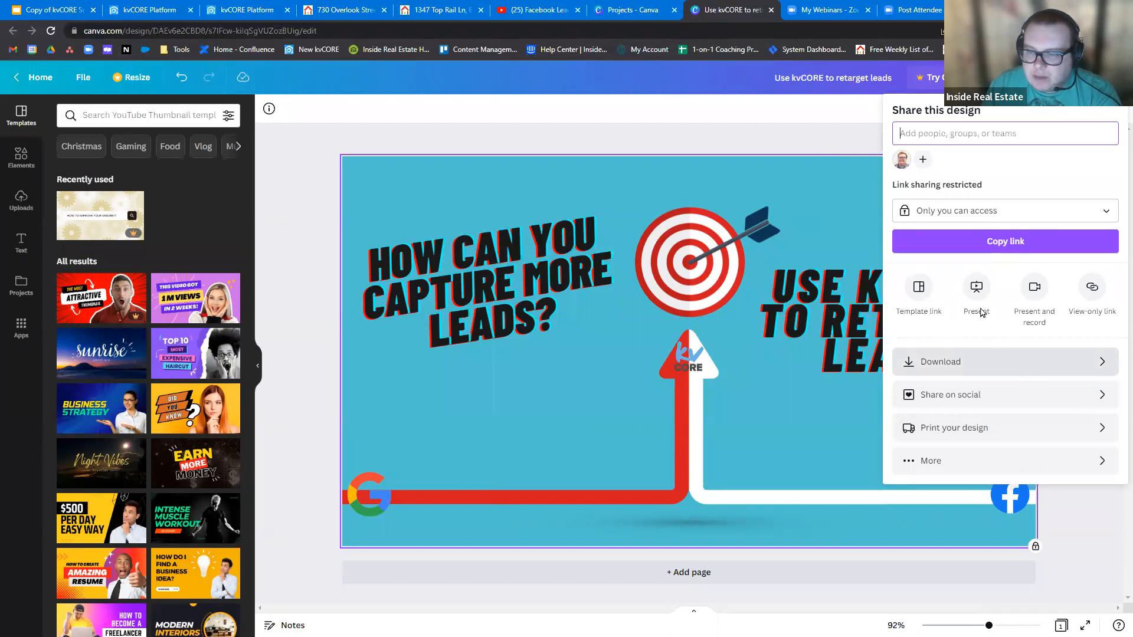
Close the Share panel and return to the kvCORE Clone Rich Email Template editor
left_click(761, 117)
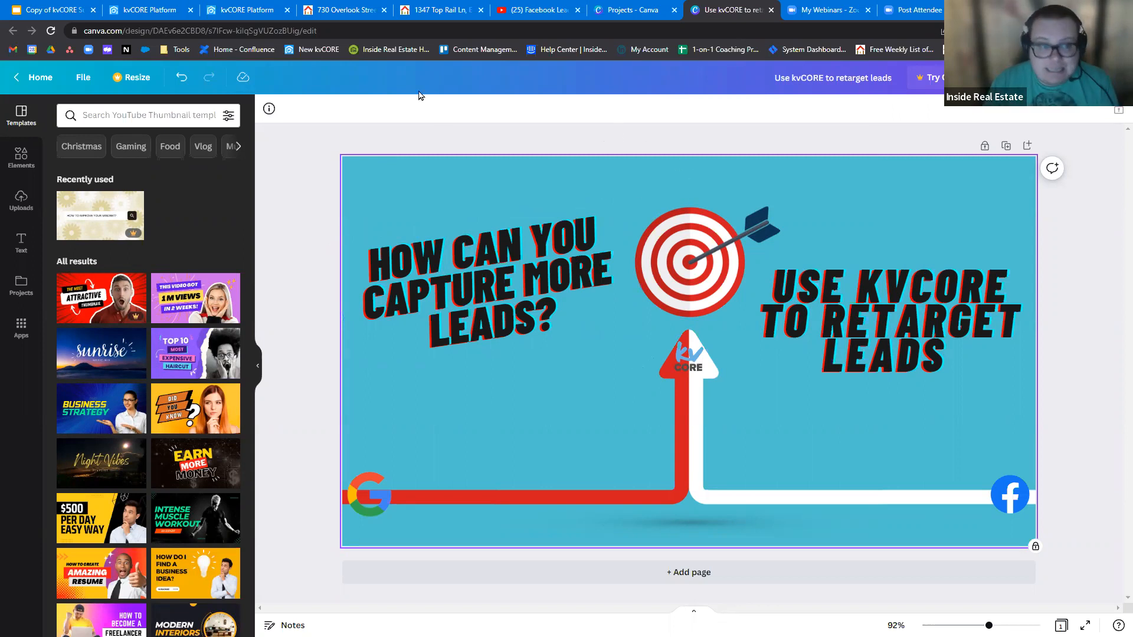
left_click(155, 6)
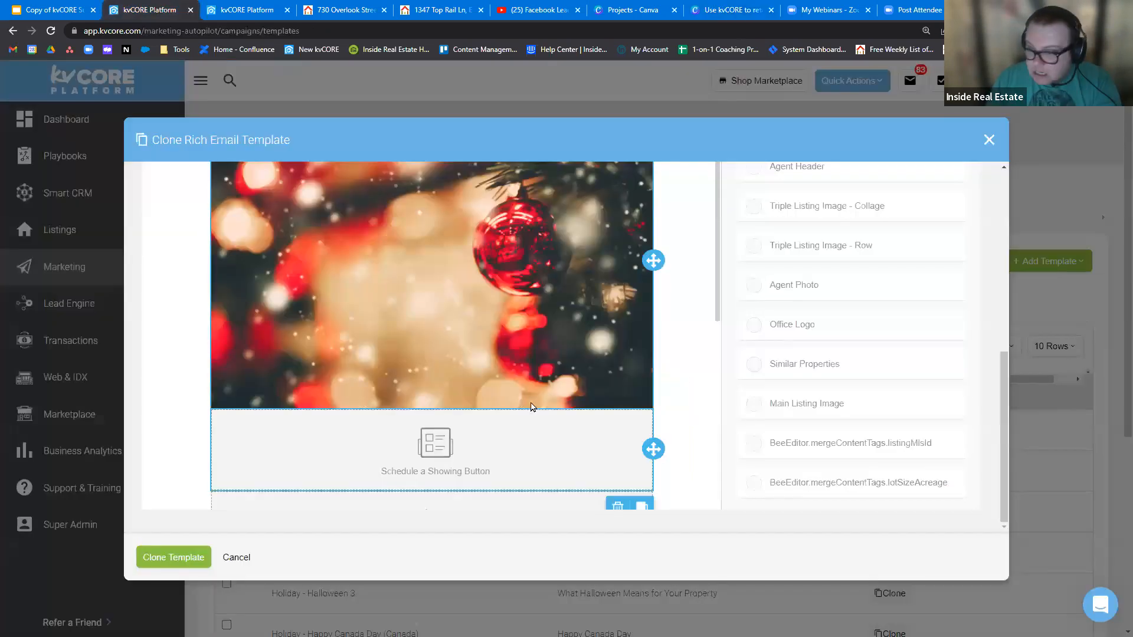
Open a new browser tab on Google and show the recent searches
scroll(531, 404, "up", 1)
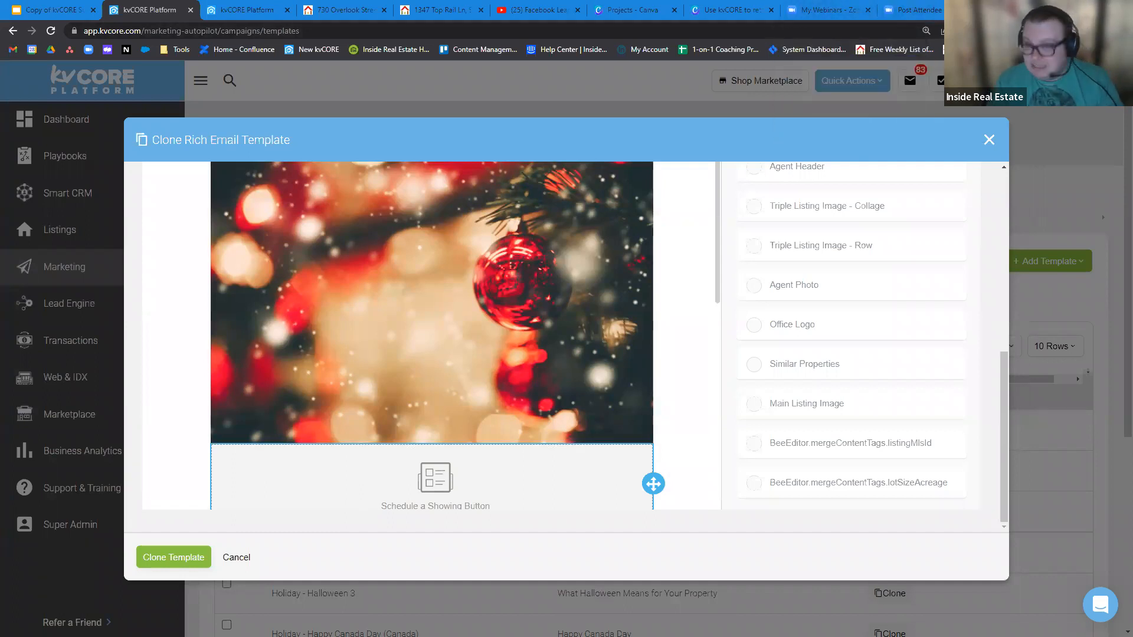
key("ctrl+t")
left_click(530, 267)
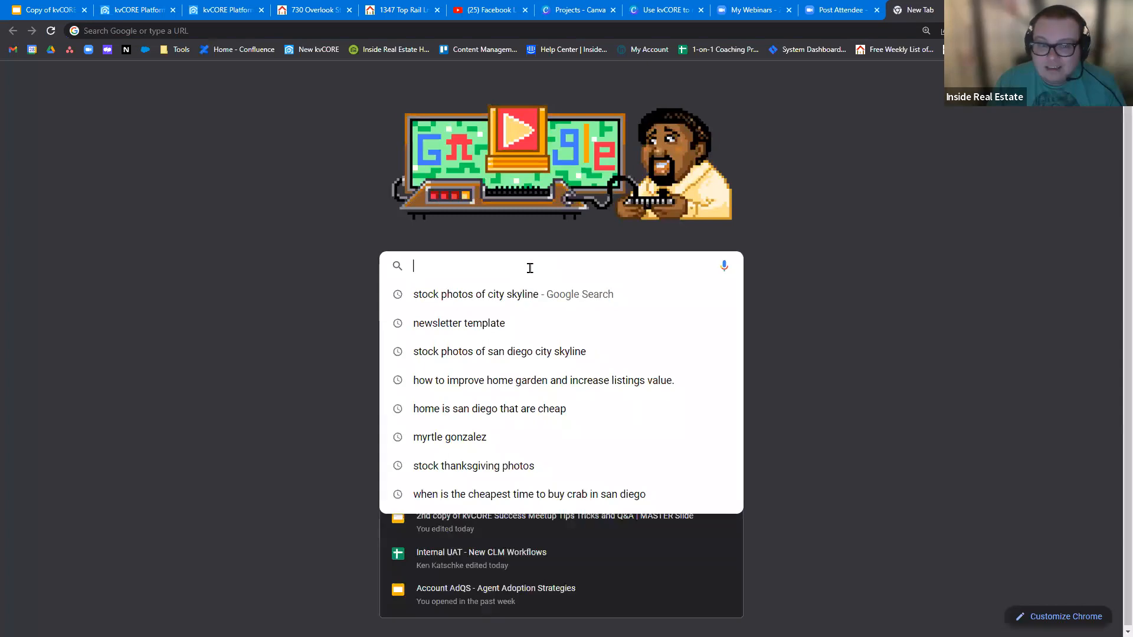
Search Google Images for city skyline stock photos, then refine the query with 'san diego skyline'
left_click(519, 301)
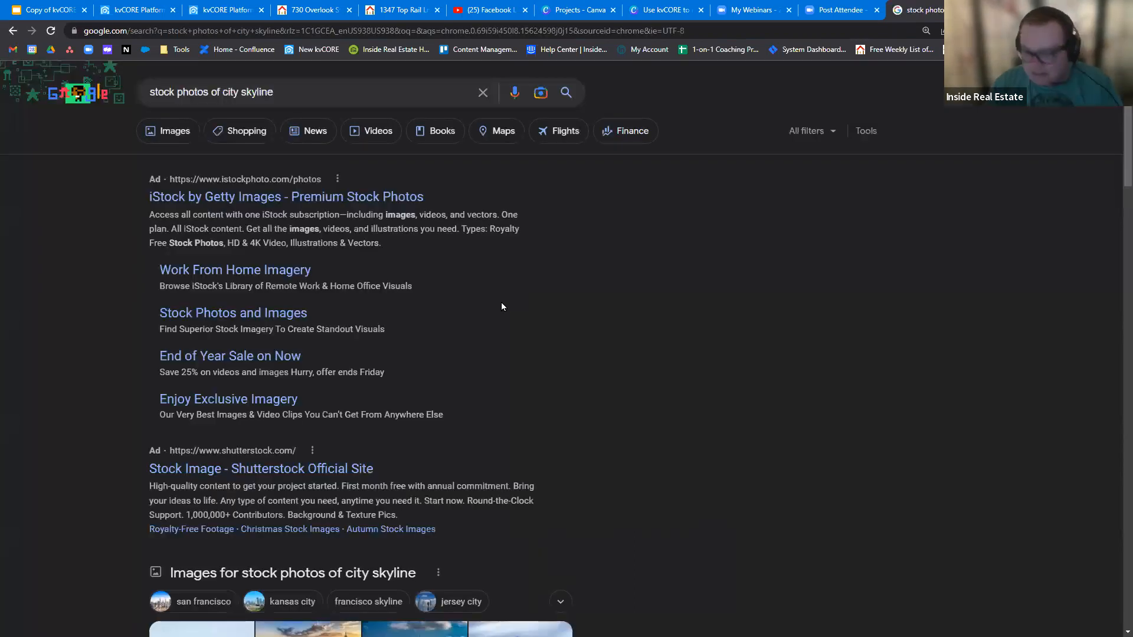
left_click(170, 132)
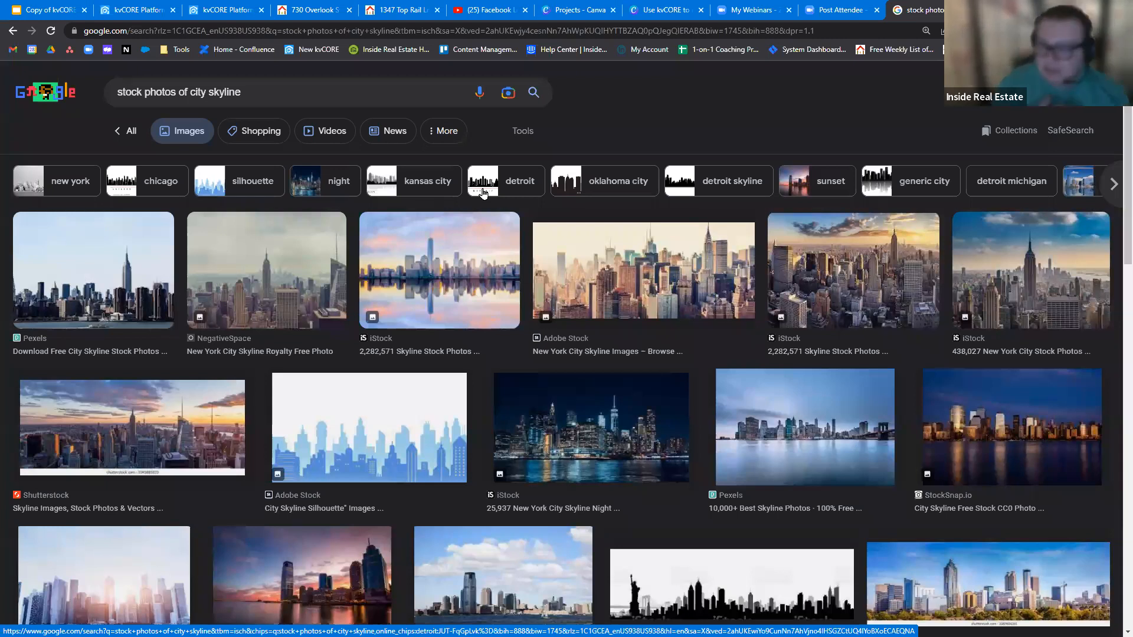
left_click(176, 92)
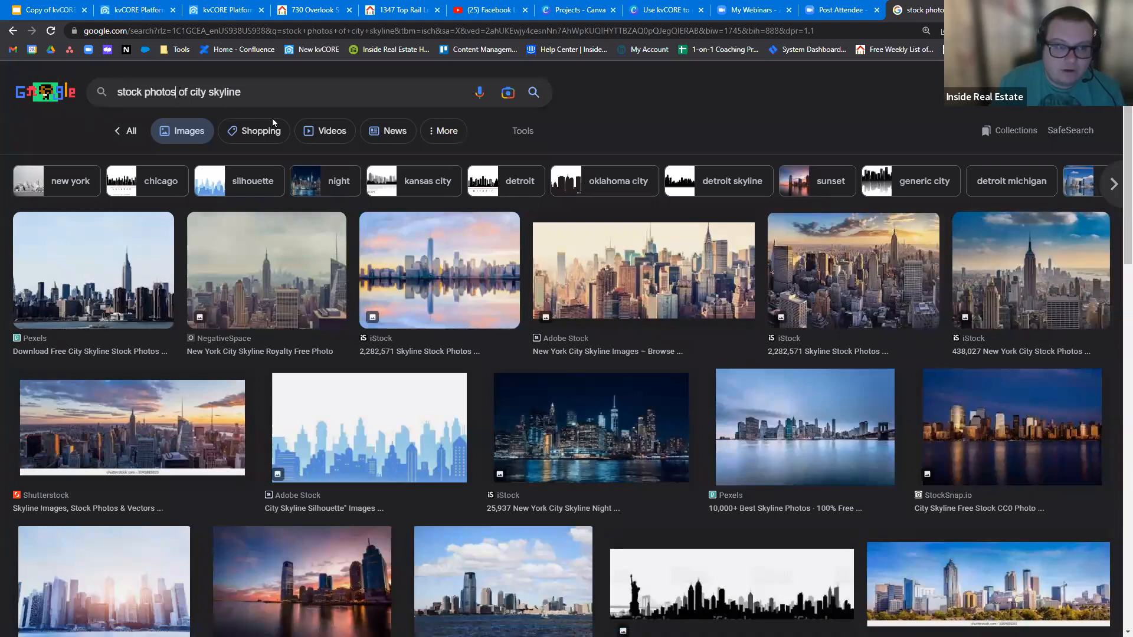
type("san diego ")
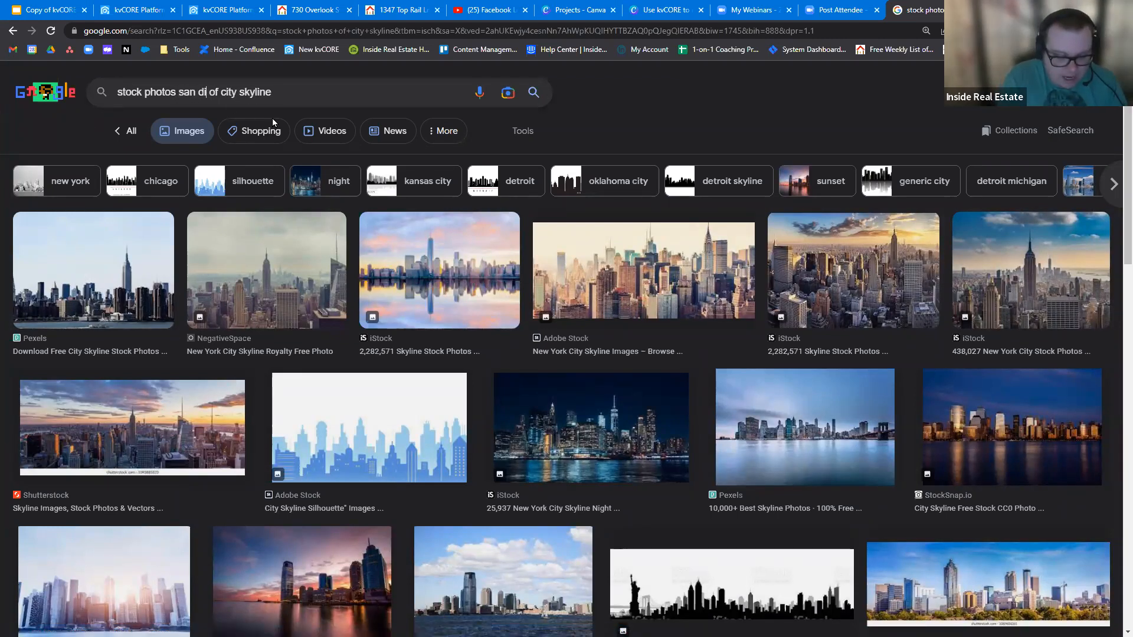
type("skyline")
key("Return")
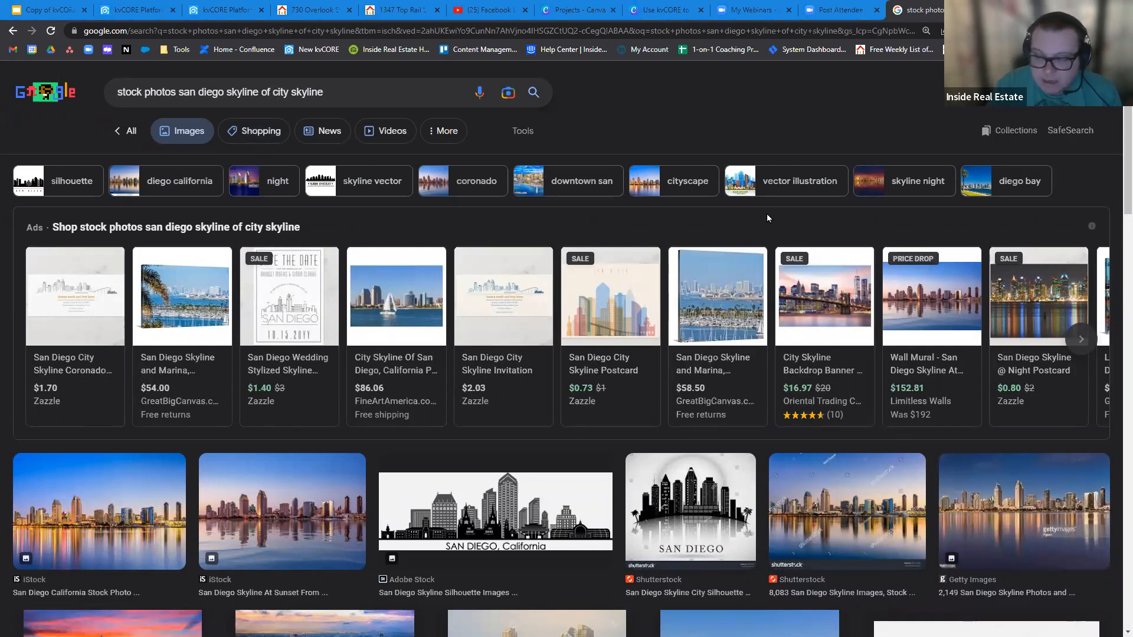
scroll(756, 221, "down", 2)
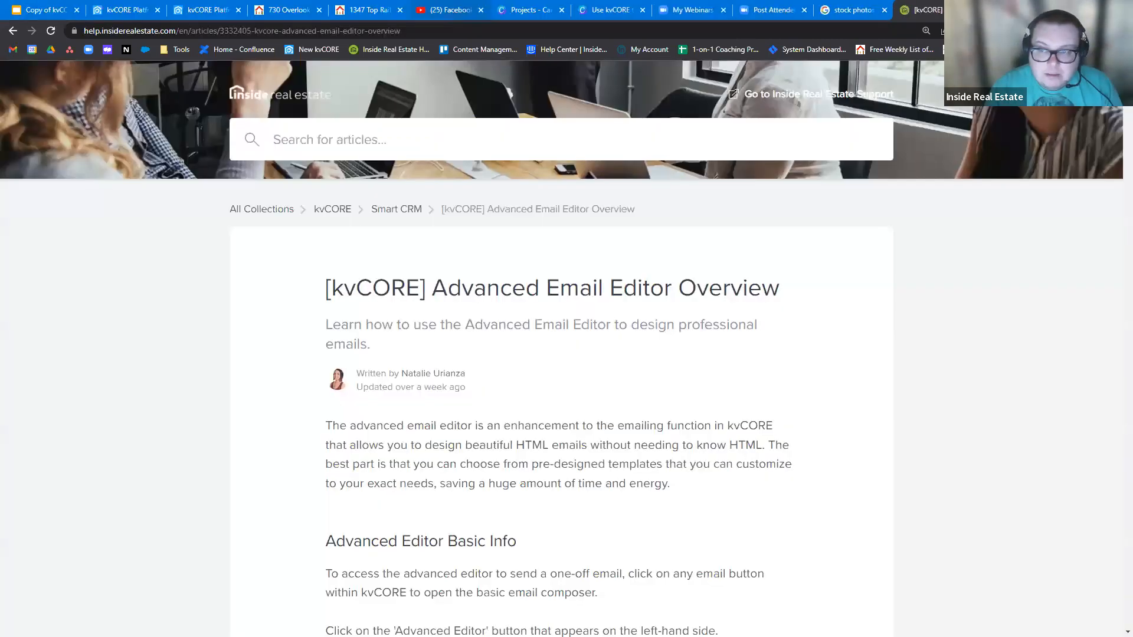
Read through the [kvCORE] Advanced Email Editor Overview article, then go back to the kvCORE tab
left_click(384, 36)
scroll(563, 324, "down", 12)
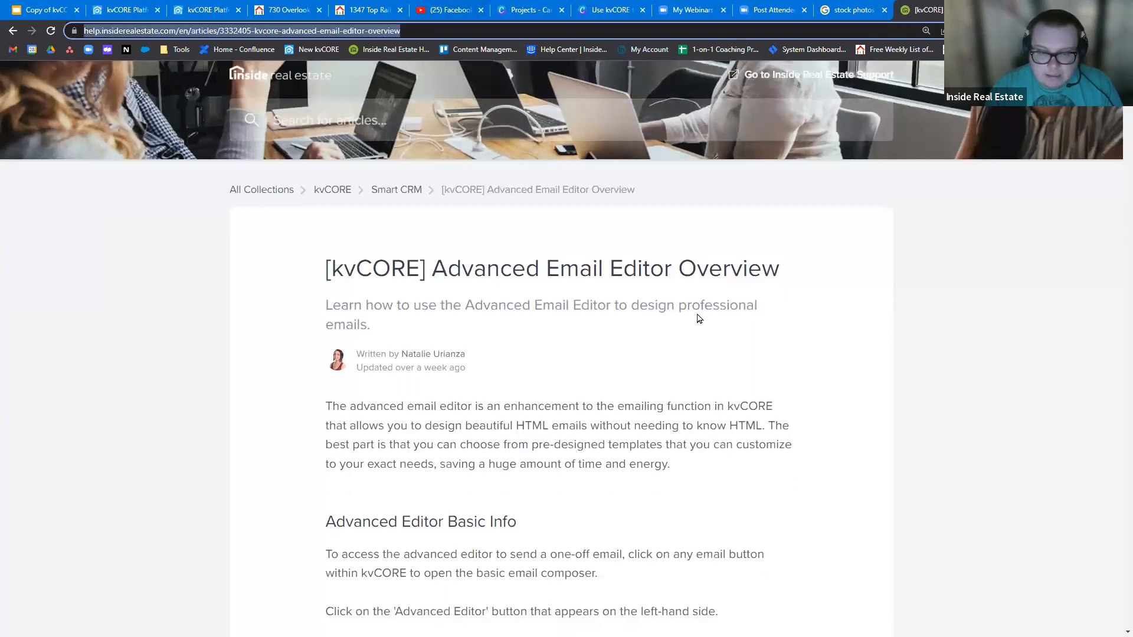
scroll(562, 324, "down", 5)
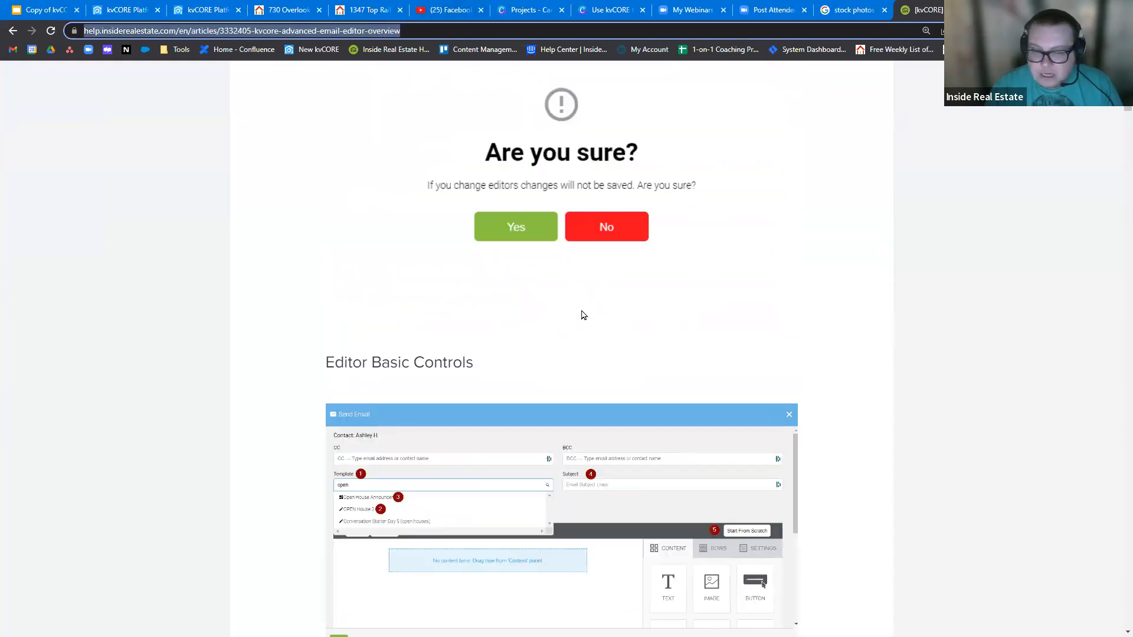
scroll(390, 385, "down", 10)
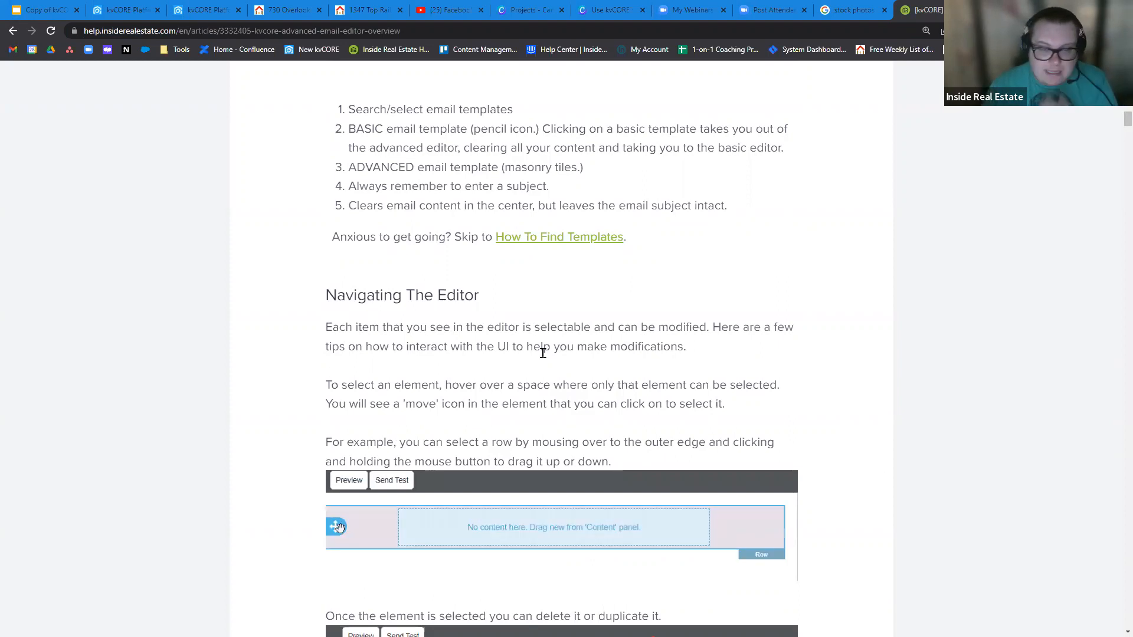
scroll(734, 399, "down", 5)
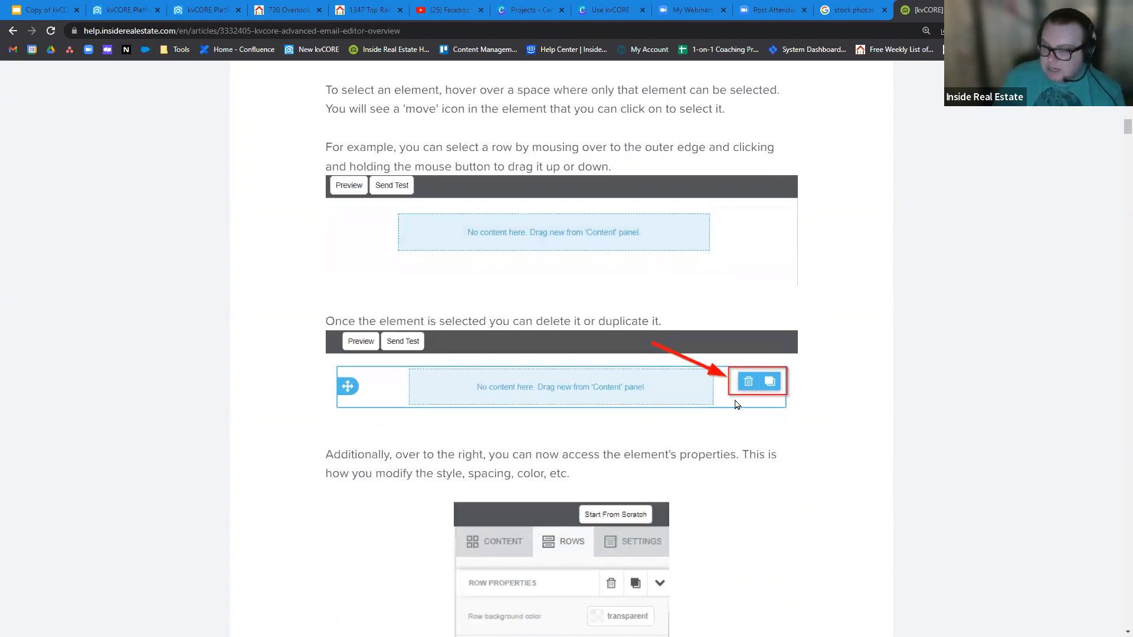
left_click(183, 10)
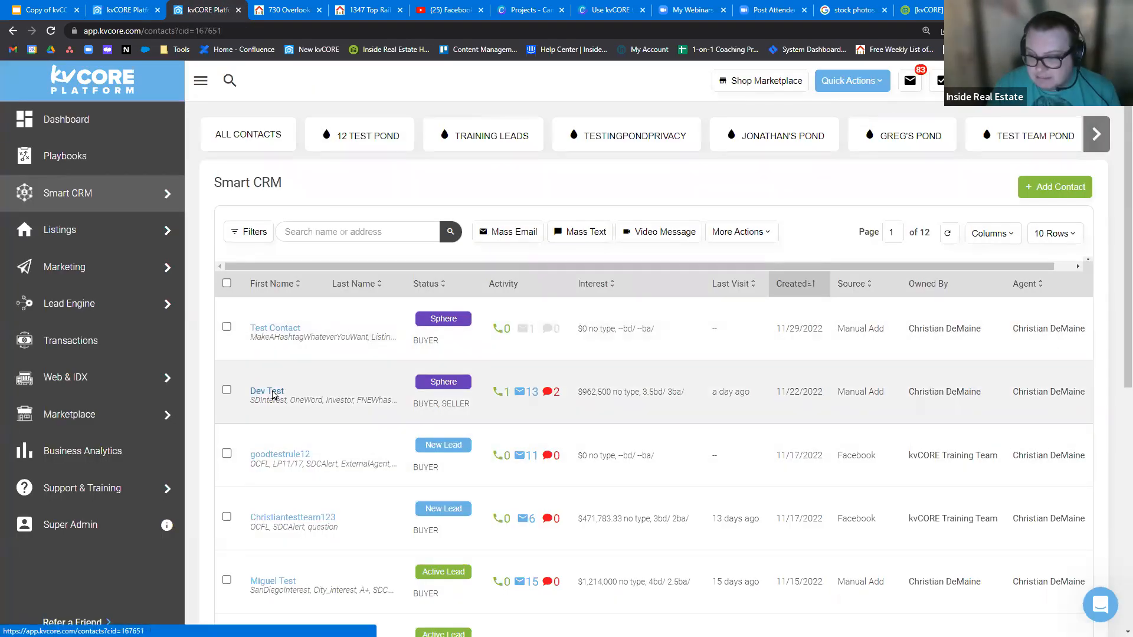
Open Dev Test's contact record and view the latest sent email, 'Check out this new property!'
left_click(270, 392)
scroll(455, 398, "down", 5)
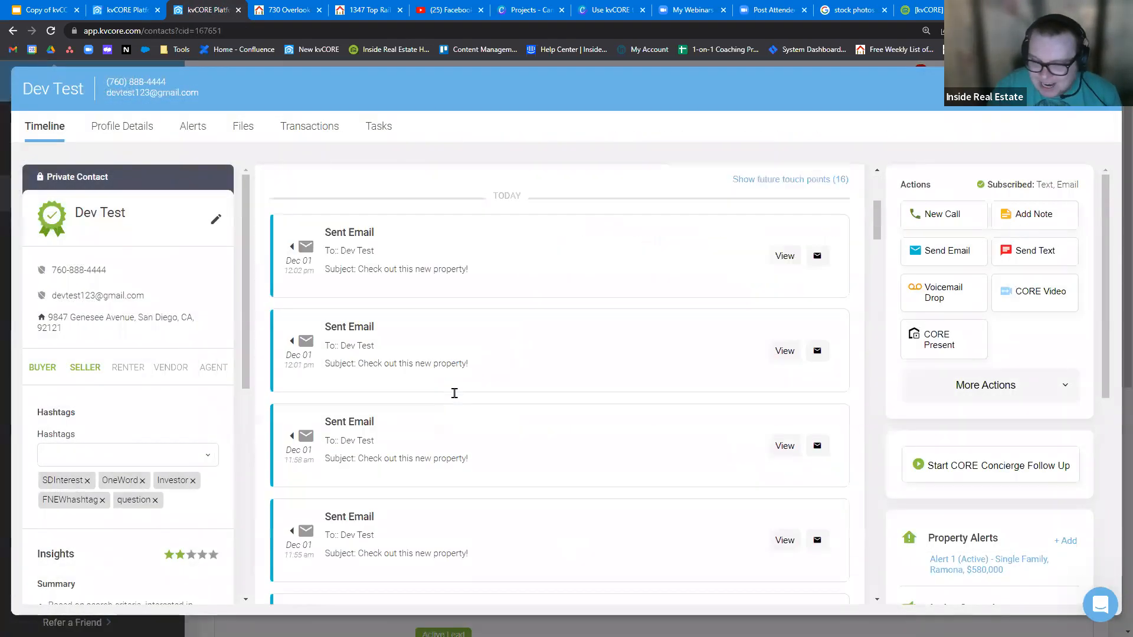
left_click_drag(494, 286, 319, 229)
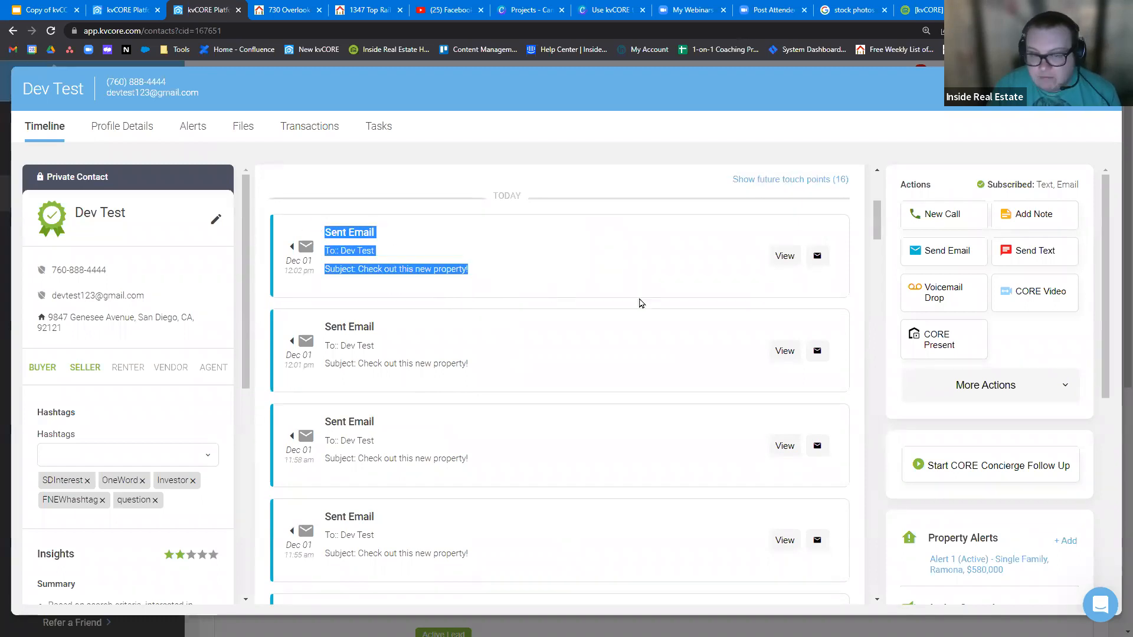
left_click(784, 255)
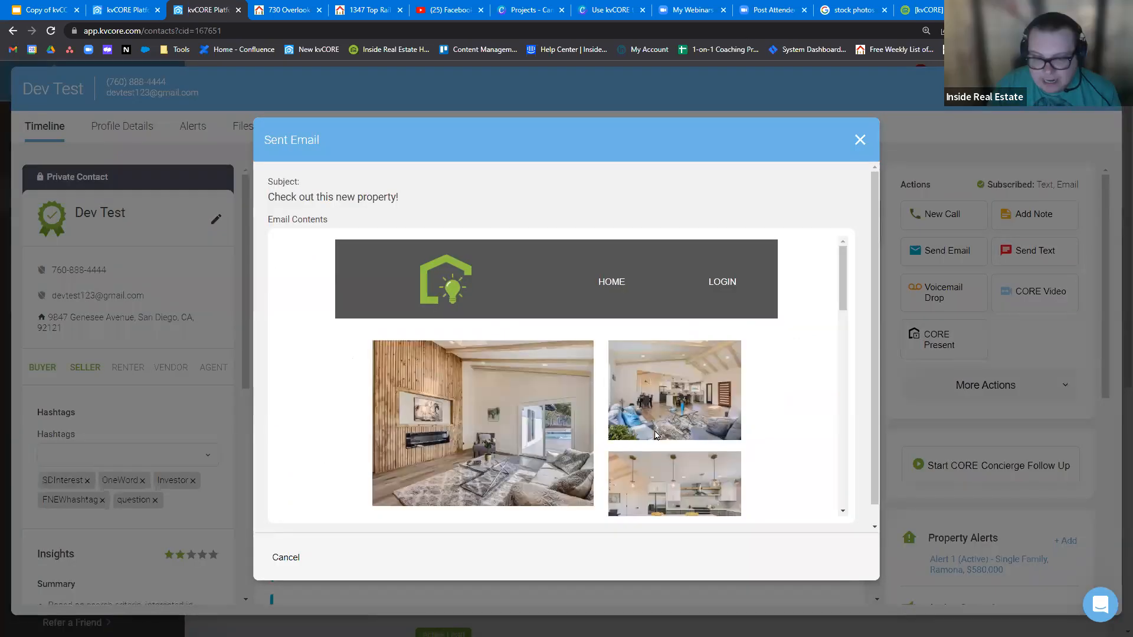
scroll(521, 417, "down", 6)
scroll(522, 418, "down", 6)
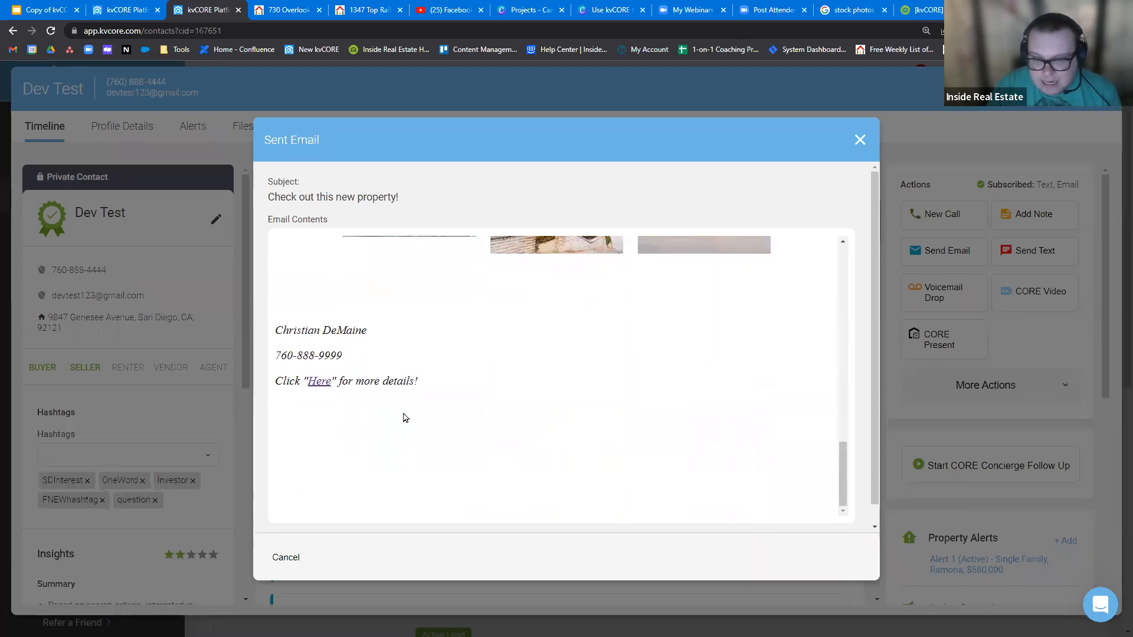
Close the sent email preview and the Dev Test contact record
left_click(863, 144)
scroll(435, 450, "down", 3)
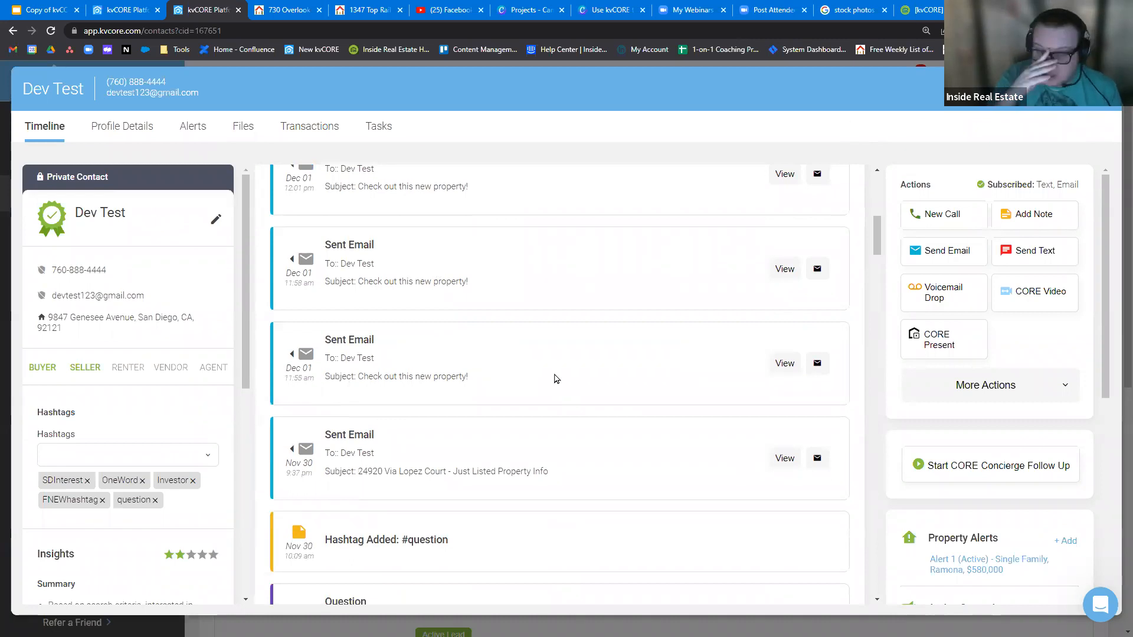
left_click(1102, 88)
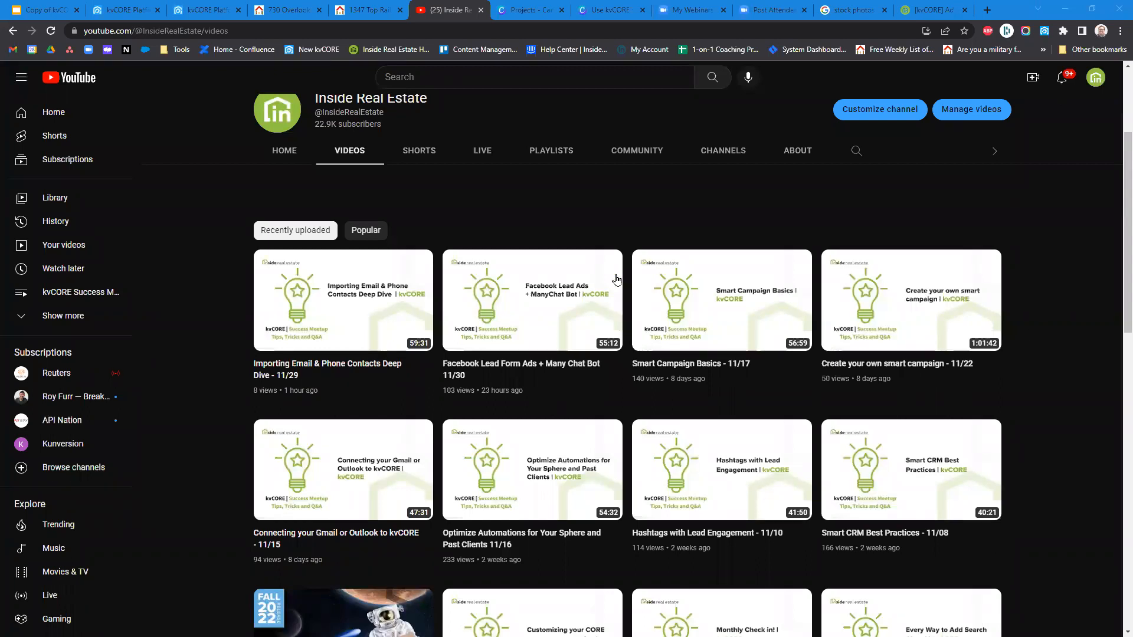
Return to the 'Email with the Advanced Editor | kvCORE' title slide in Google Slides
left_click(44, 10)
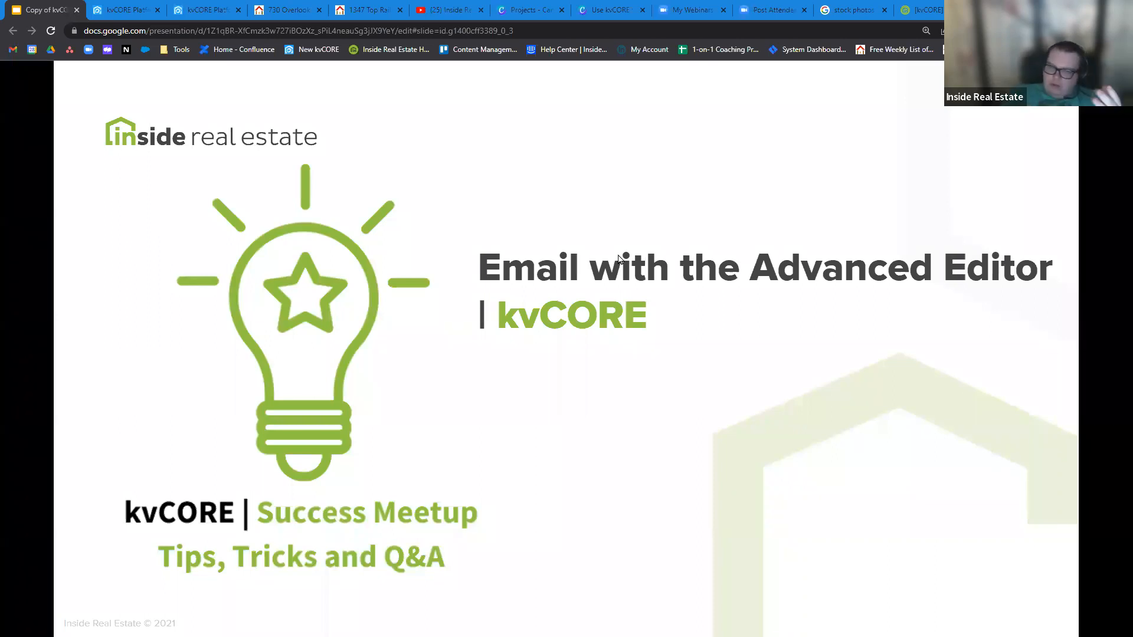
Glance at the Canva Projects page, then go back to the San Diego skyline stock photo results
left_click(509, 8)
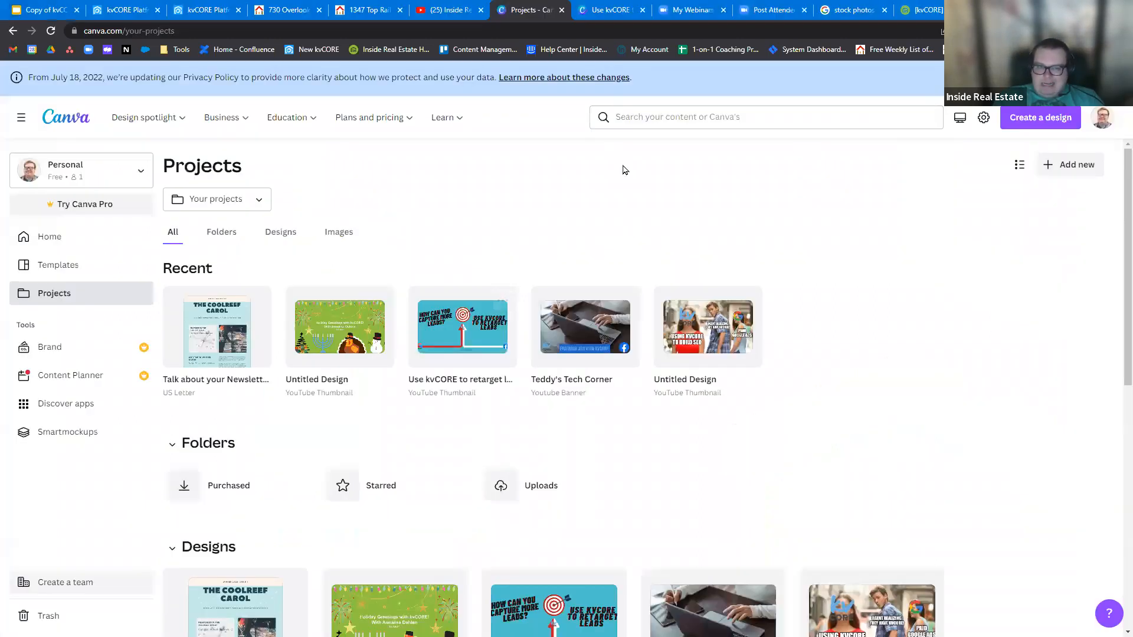
left_click(854, 10)
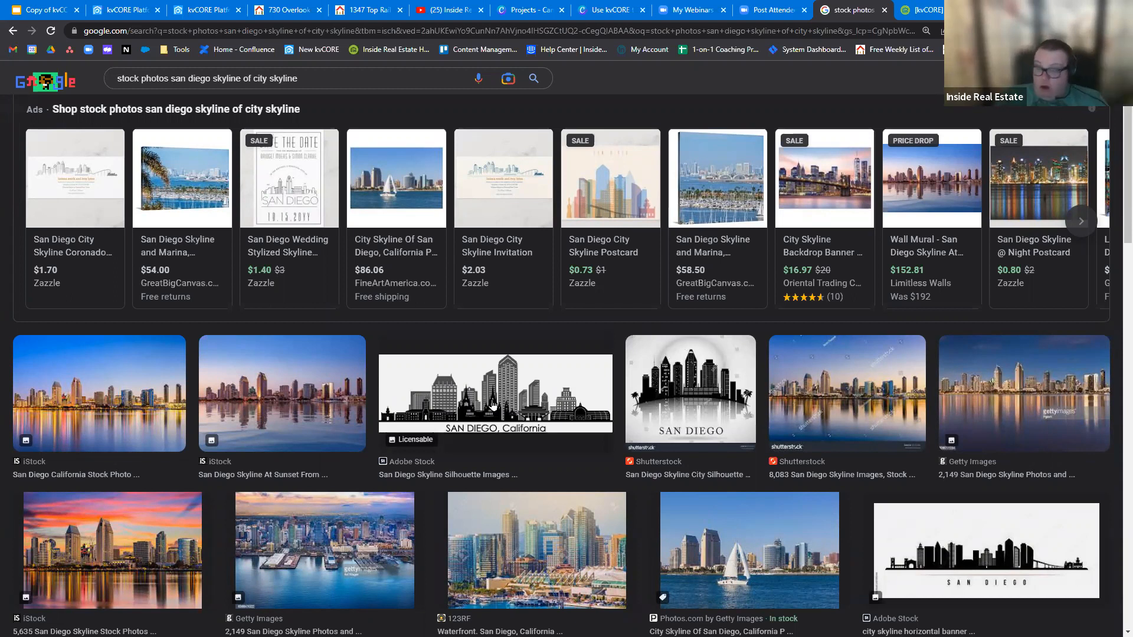
Go back to the 'Email with the Advanced Editor | kvCORE' presentation title slide
left_click(54, 8)
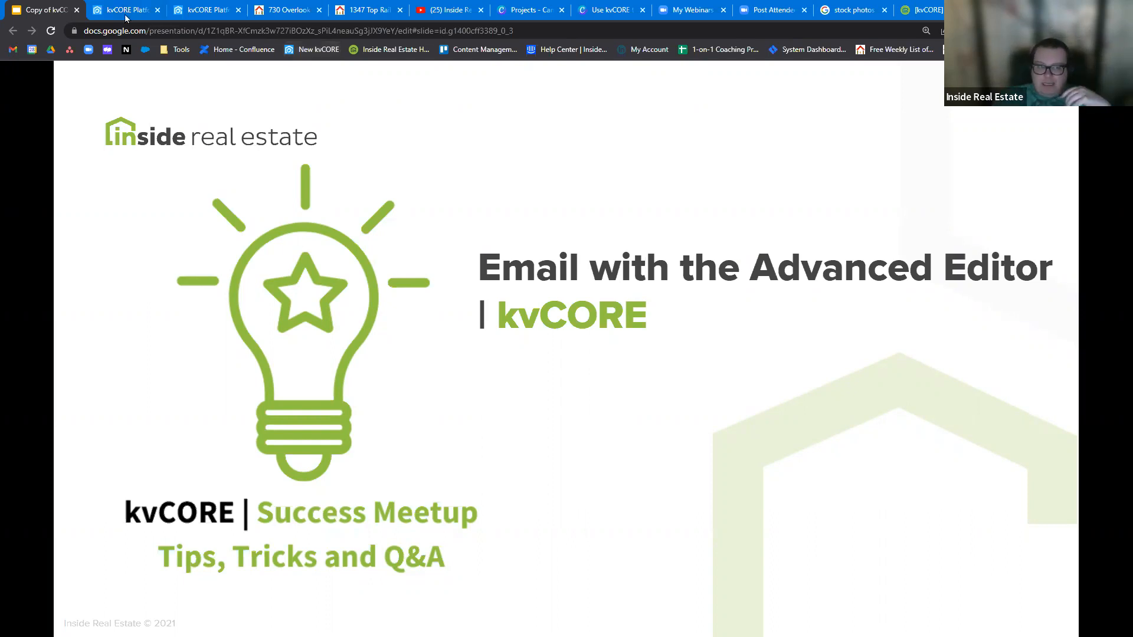
Close the Clone Rich Email Template window in kvCORE, discarding the unsaved Holiday clone
key("ctrl+Tab")
left_click(607, 346)
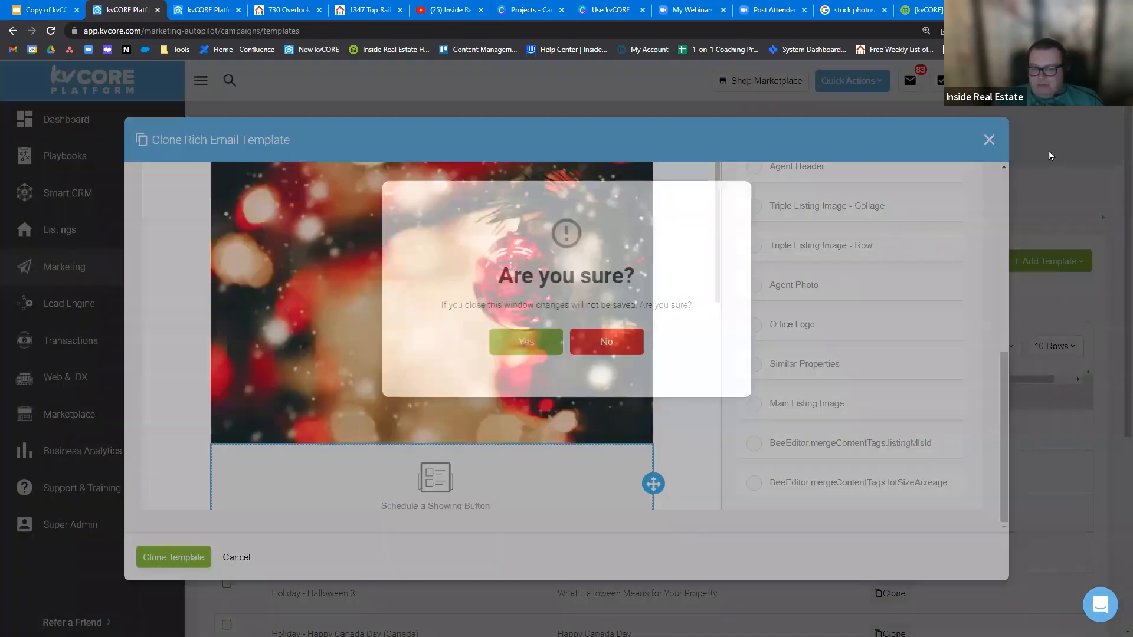
left_click(987, 141)
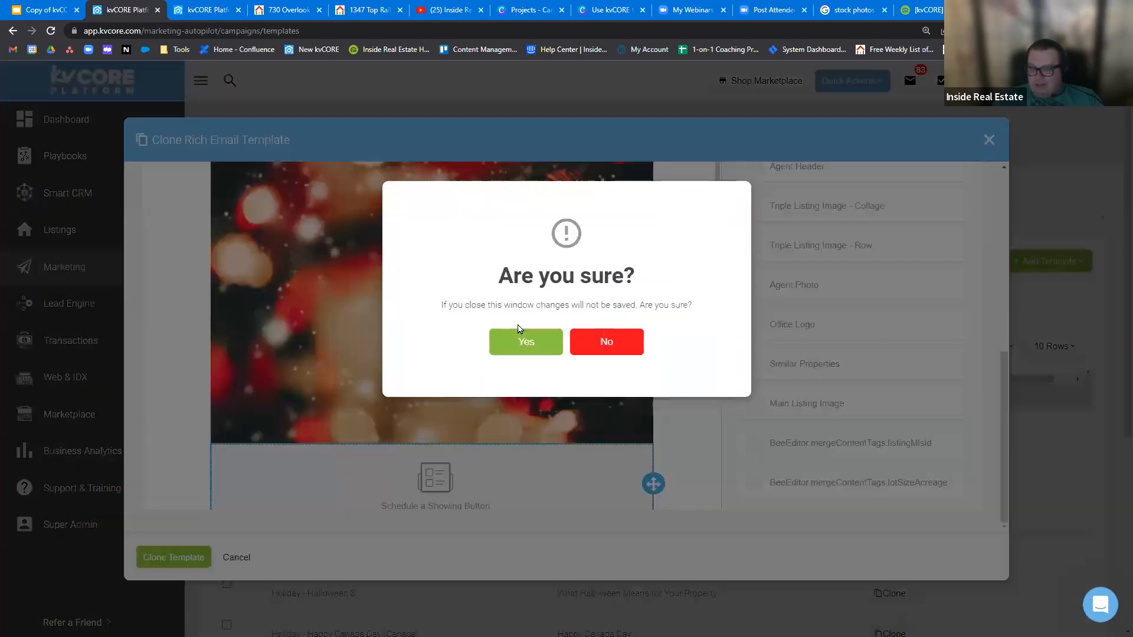
left_click(517, 357)
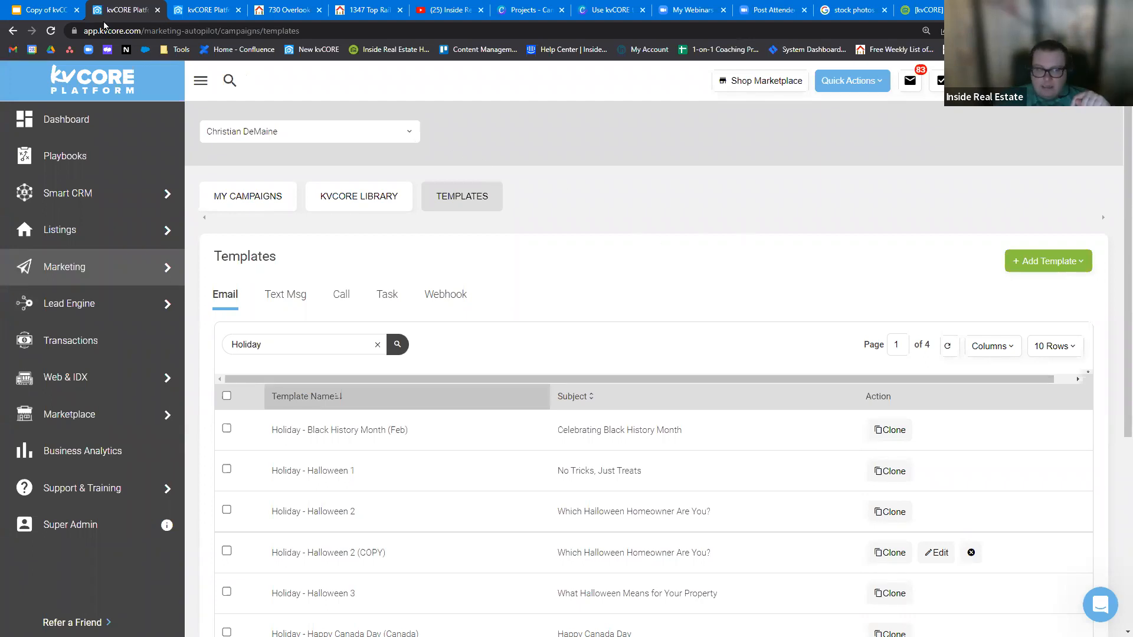
Check the kvCORE templates list and help chat, then return to the presentation title slide
left_click(63, 9)
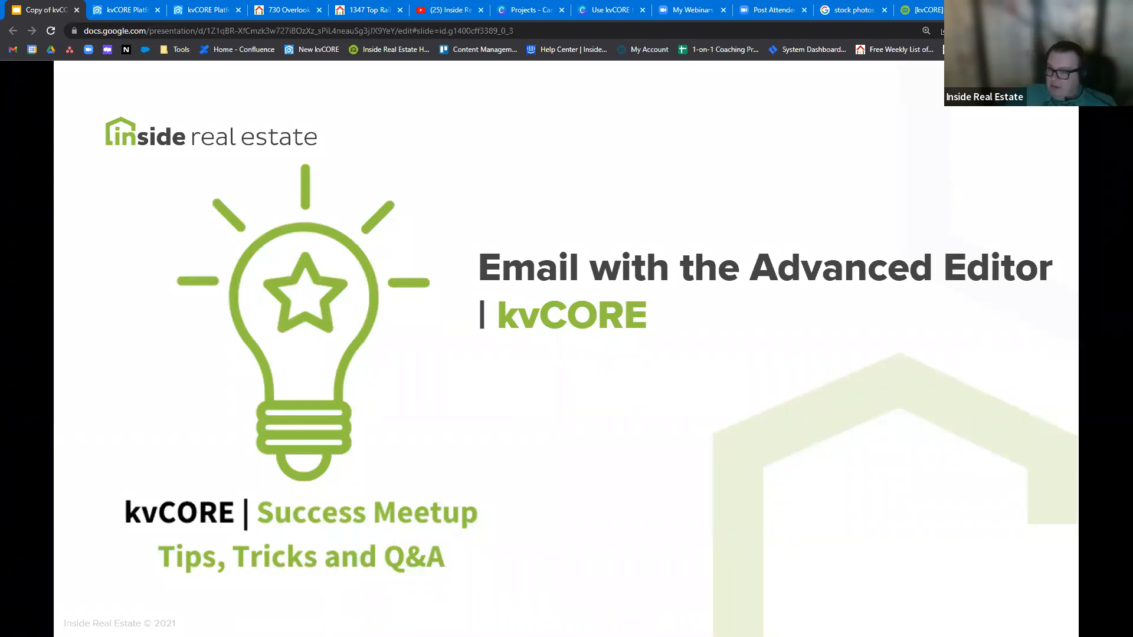
left_click(113, 12)
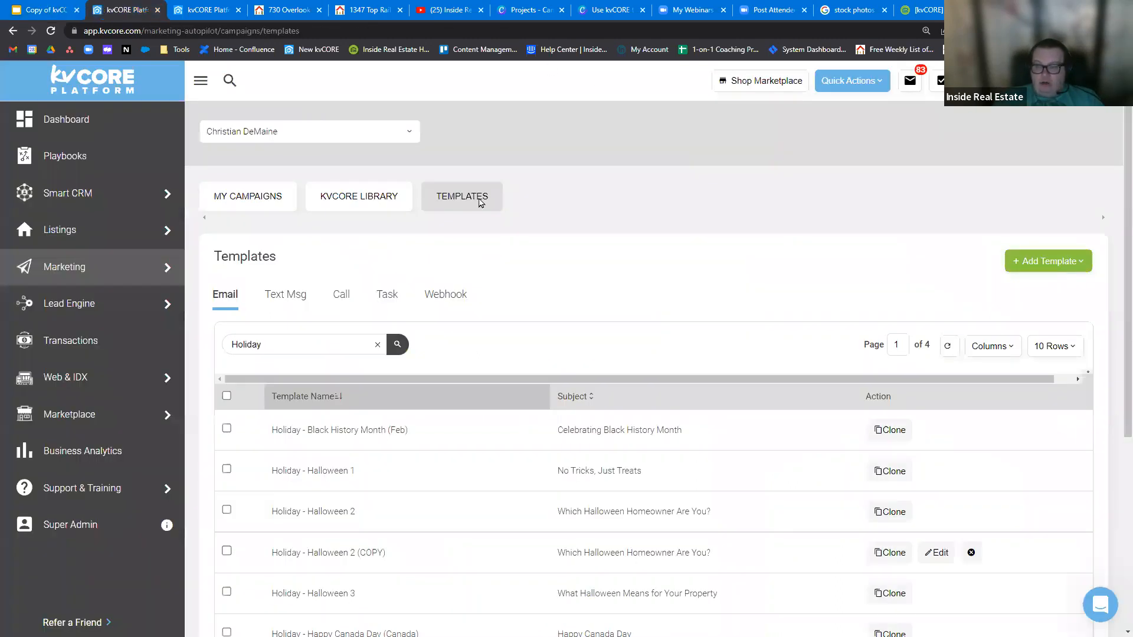
left_click(1100, 605)
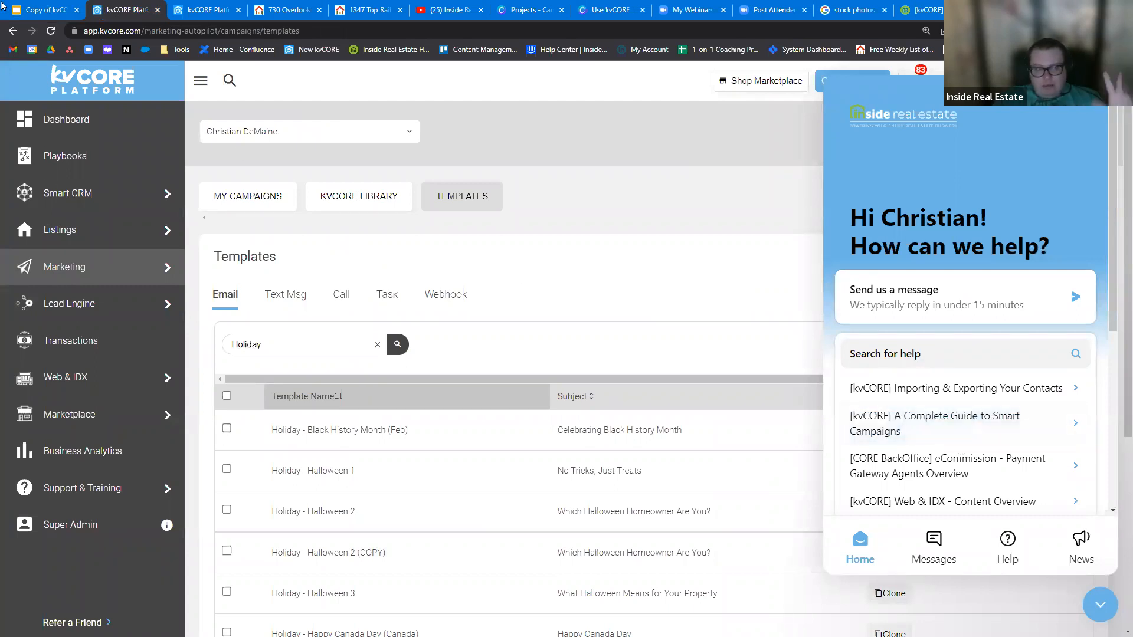
left_click(41, 13)
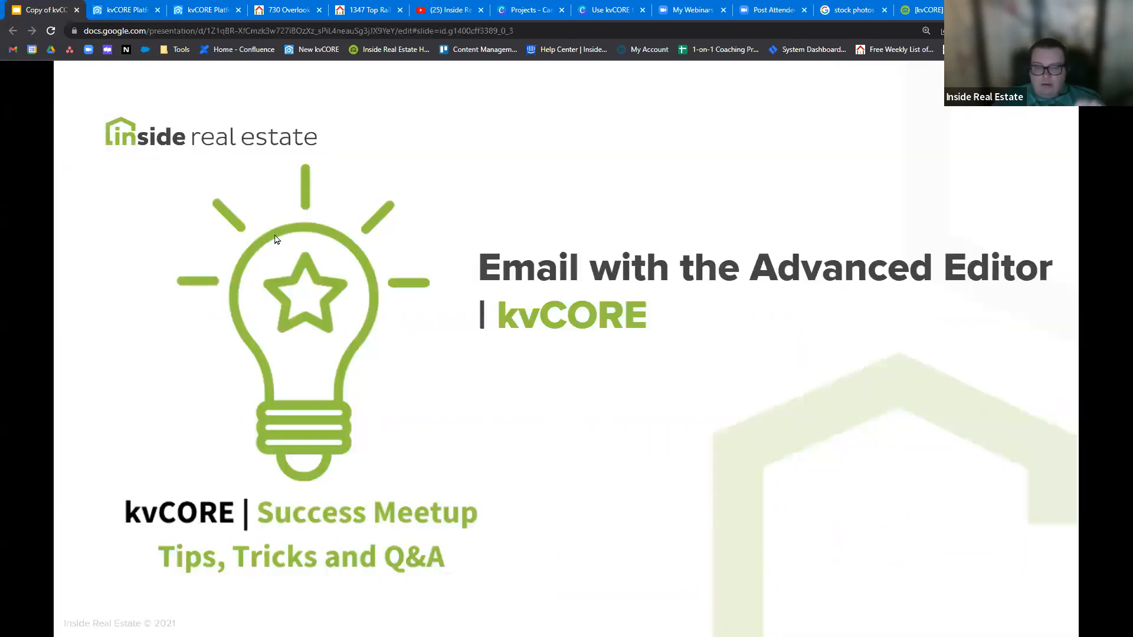